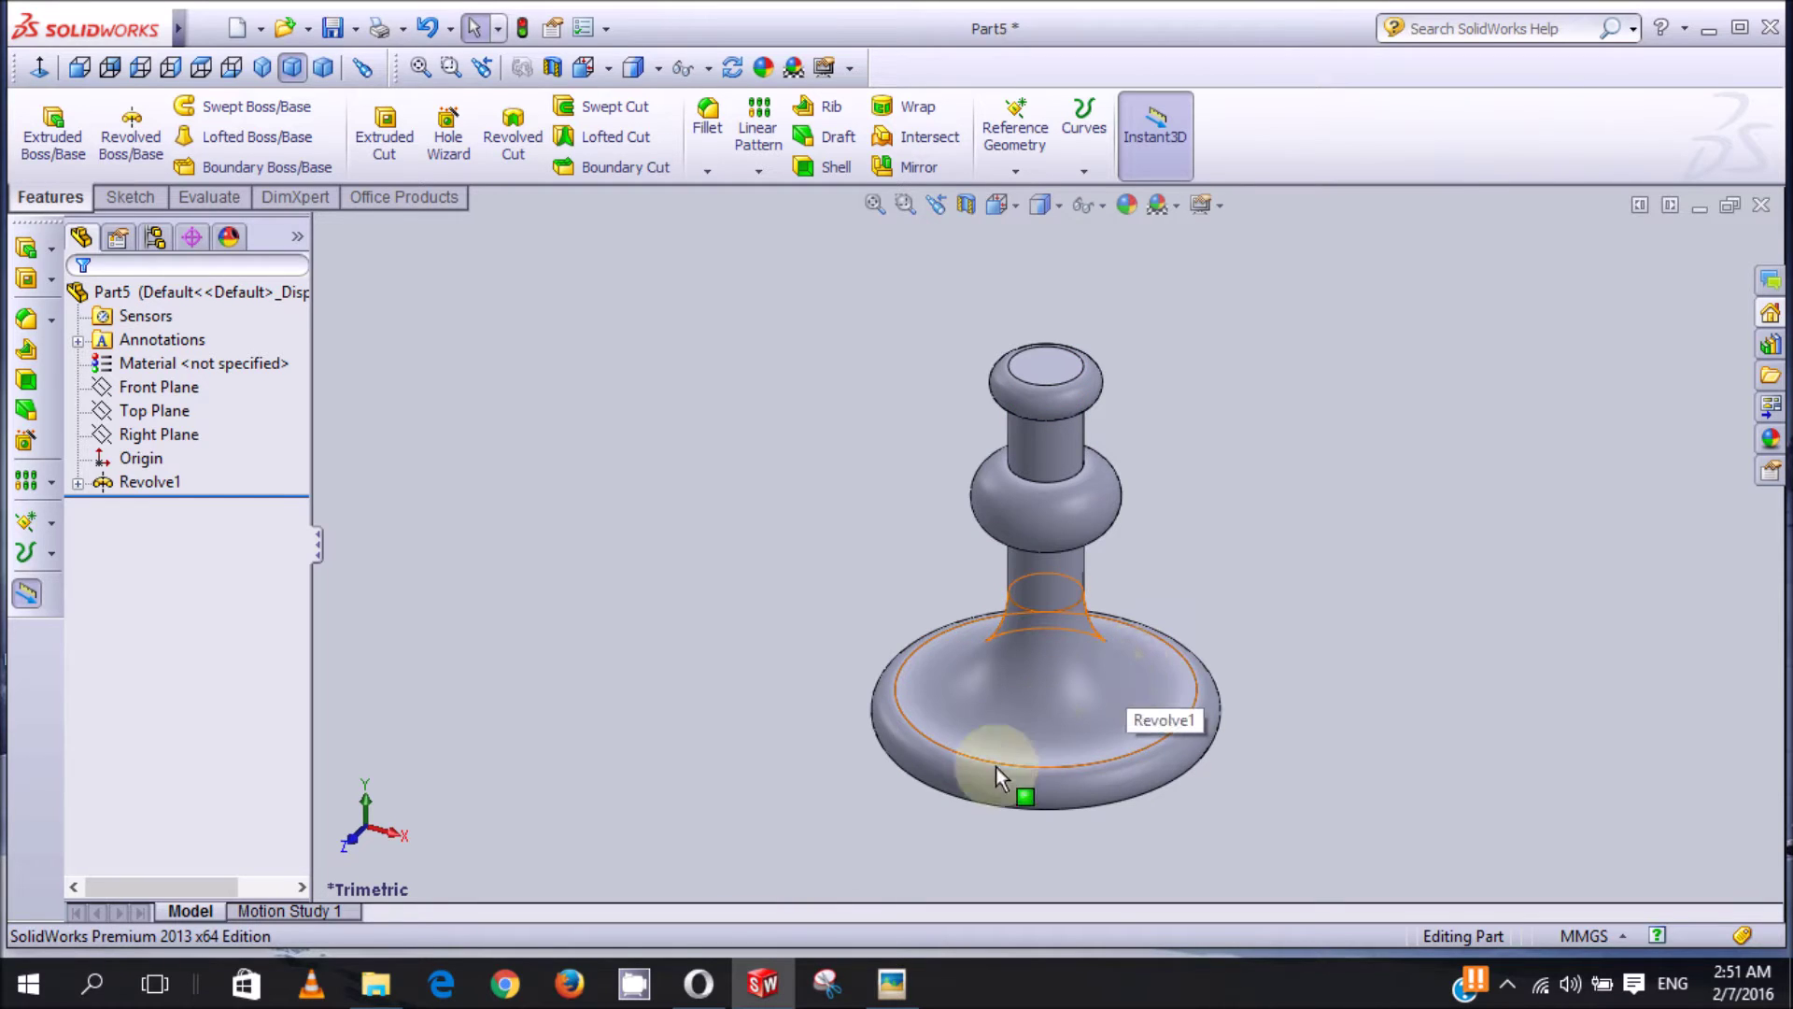
Step: Examine the curled handle of the candle holder in the reference image Lesson 2a.JPG
left_click(635, 449)
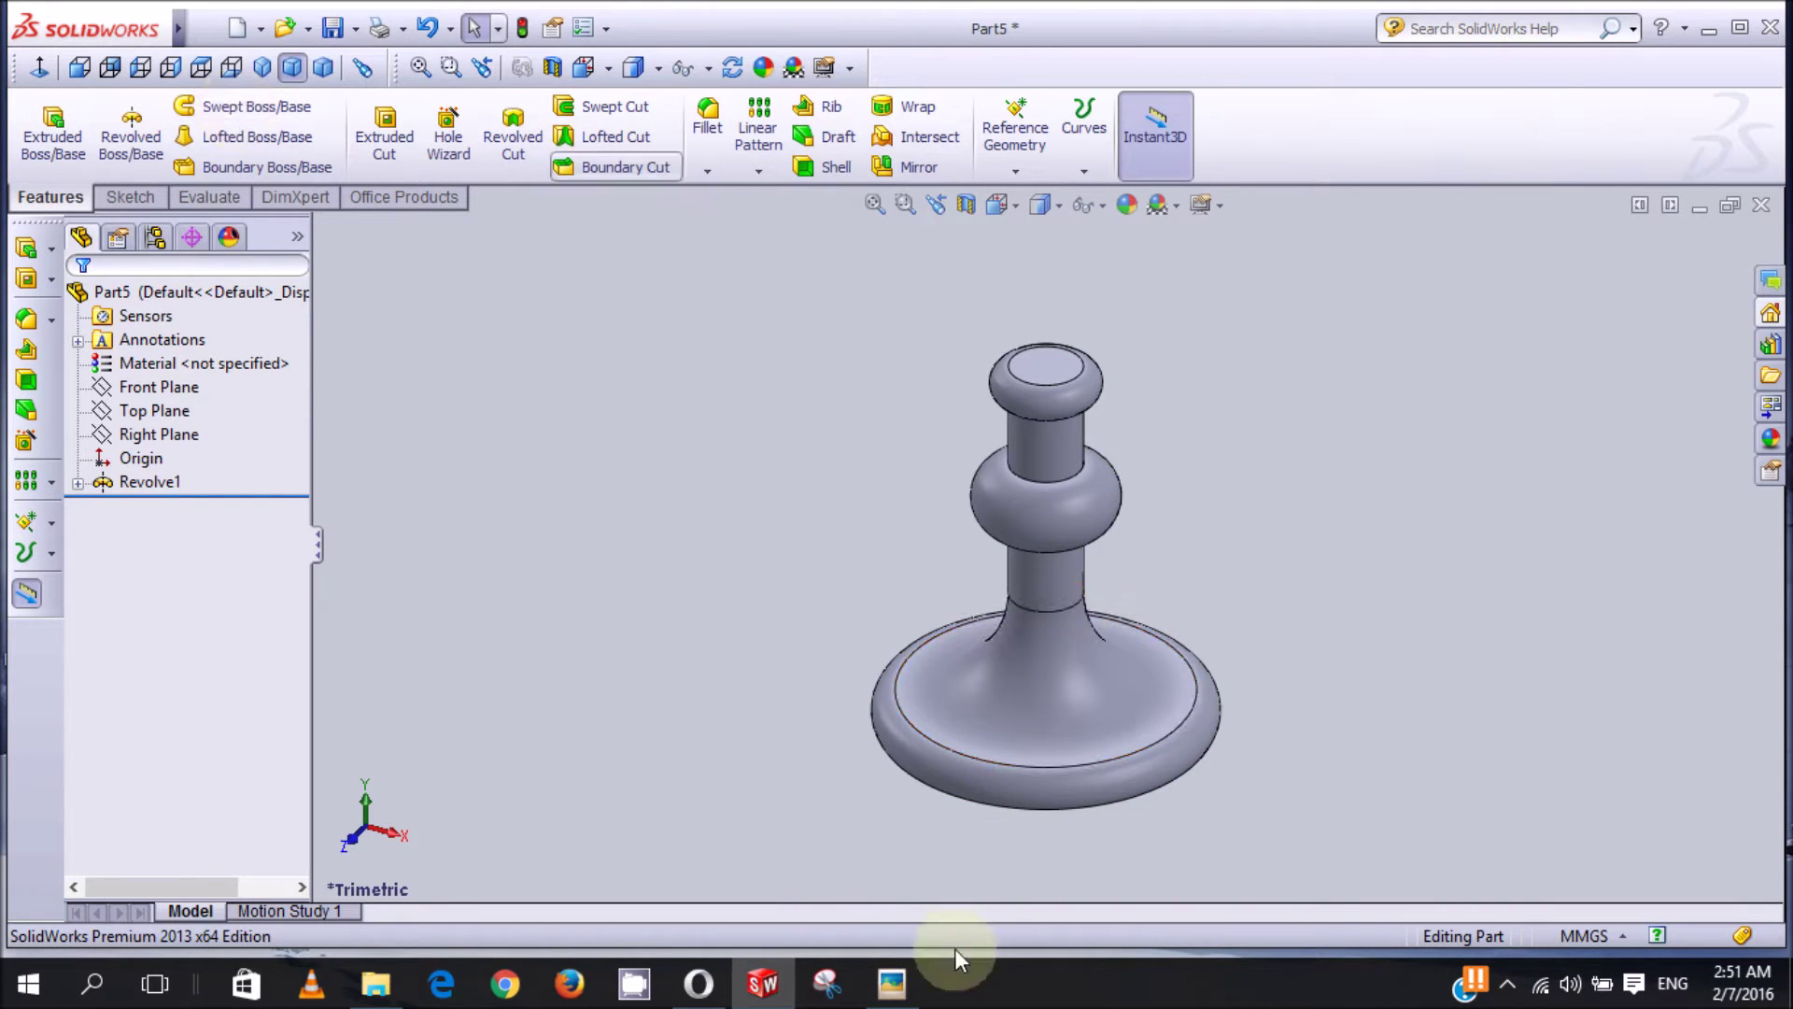
left_click(892, 980)
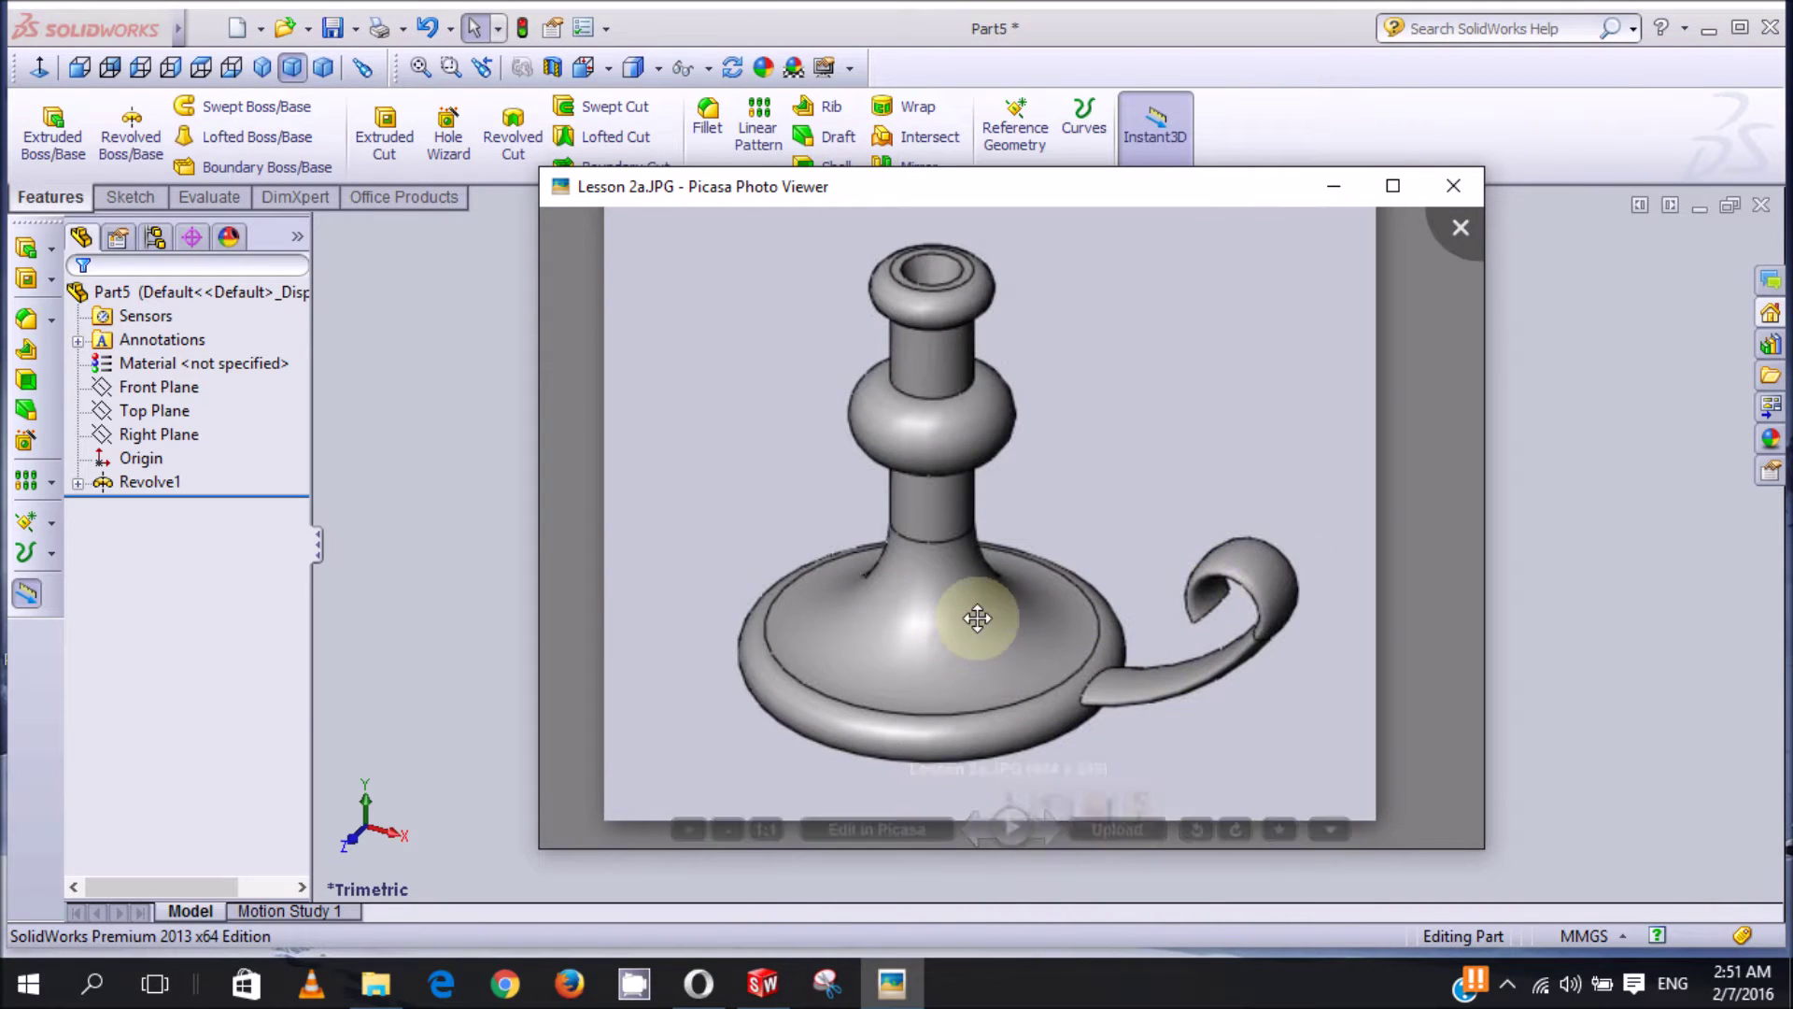
left_click(1336, 192)
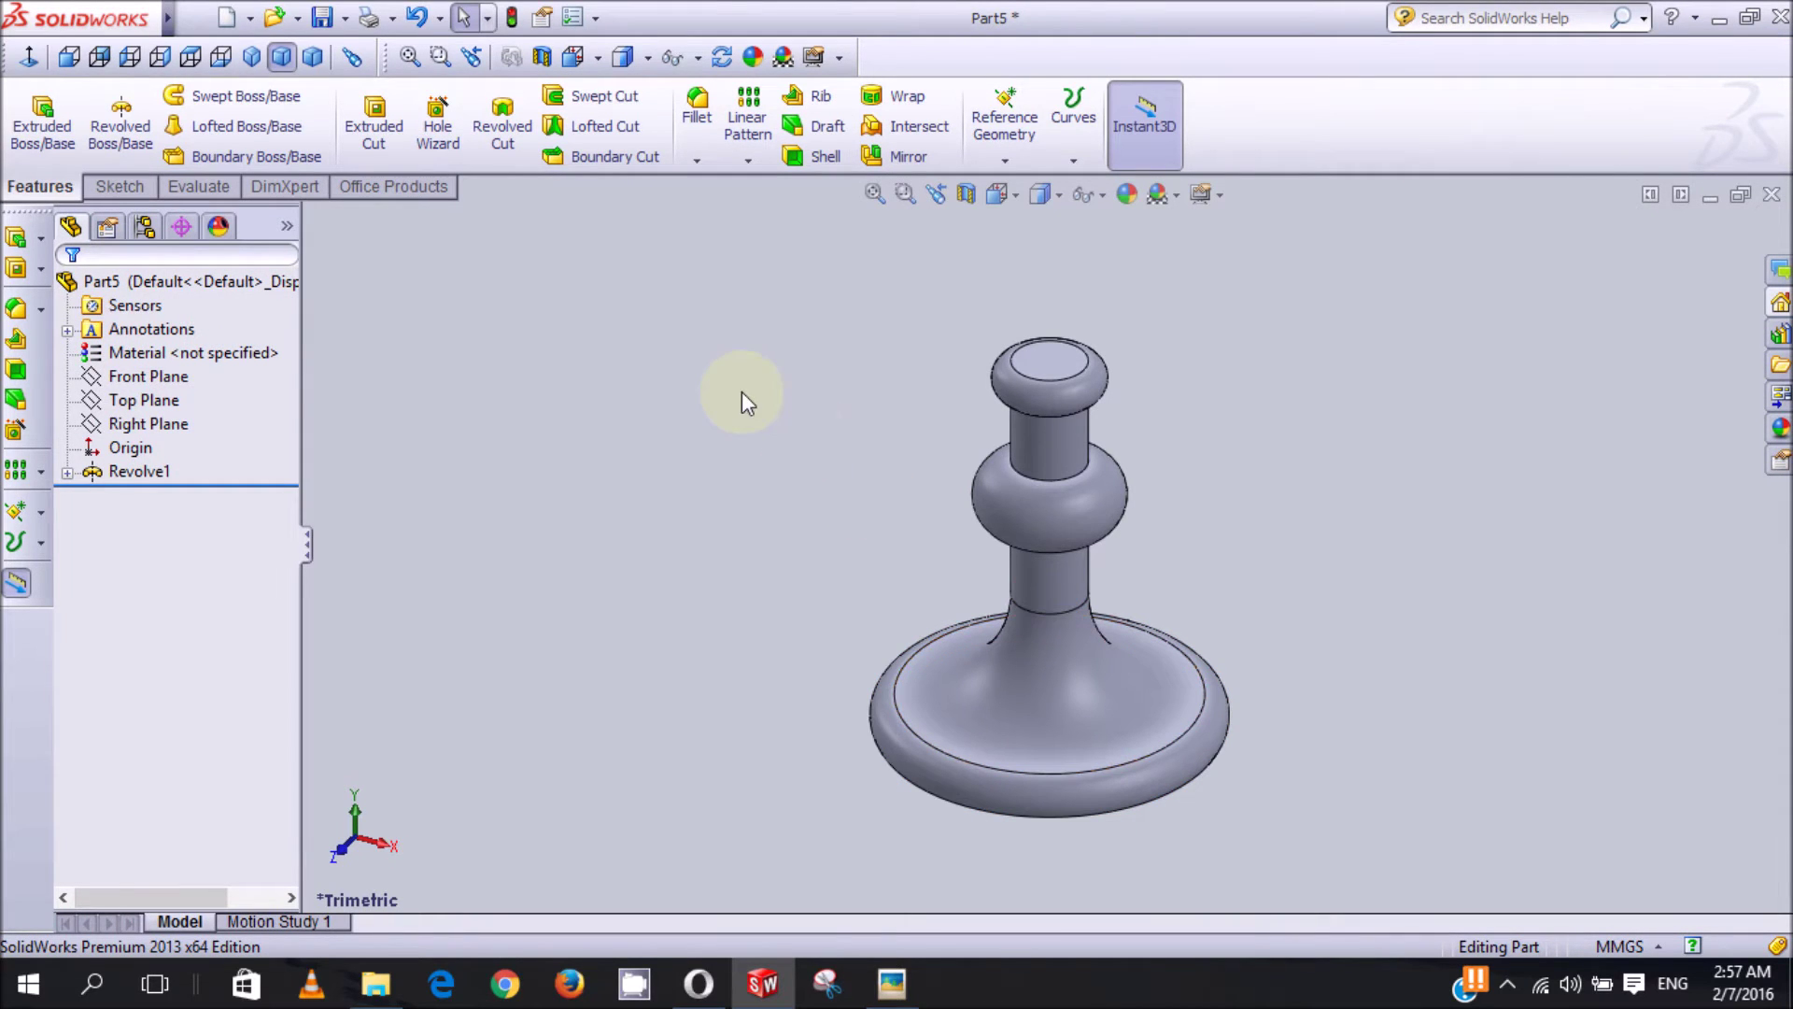
Step: Start a new sketch on the Front Plane and view the candle holder from the front, framing its upper part
left_click(148, 377)
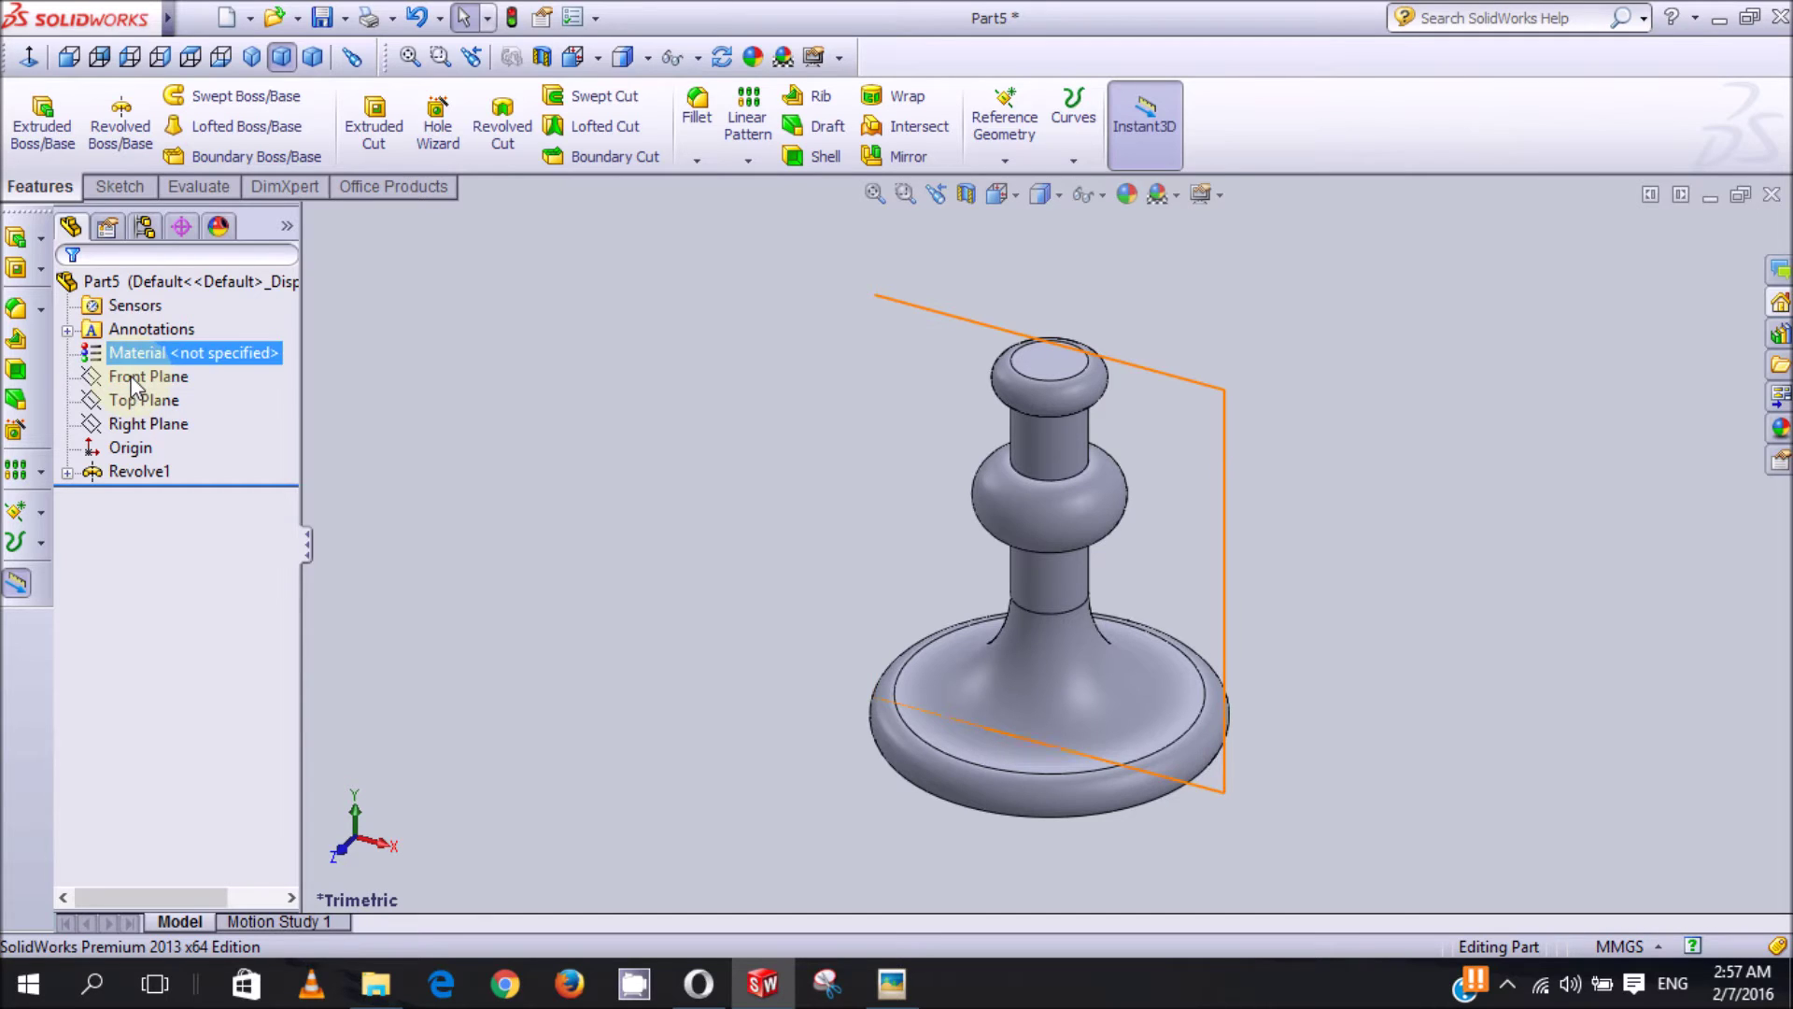
left_click(146, 383)
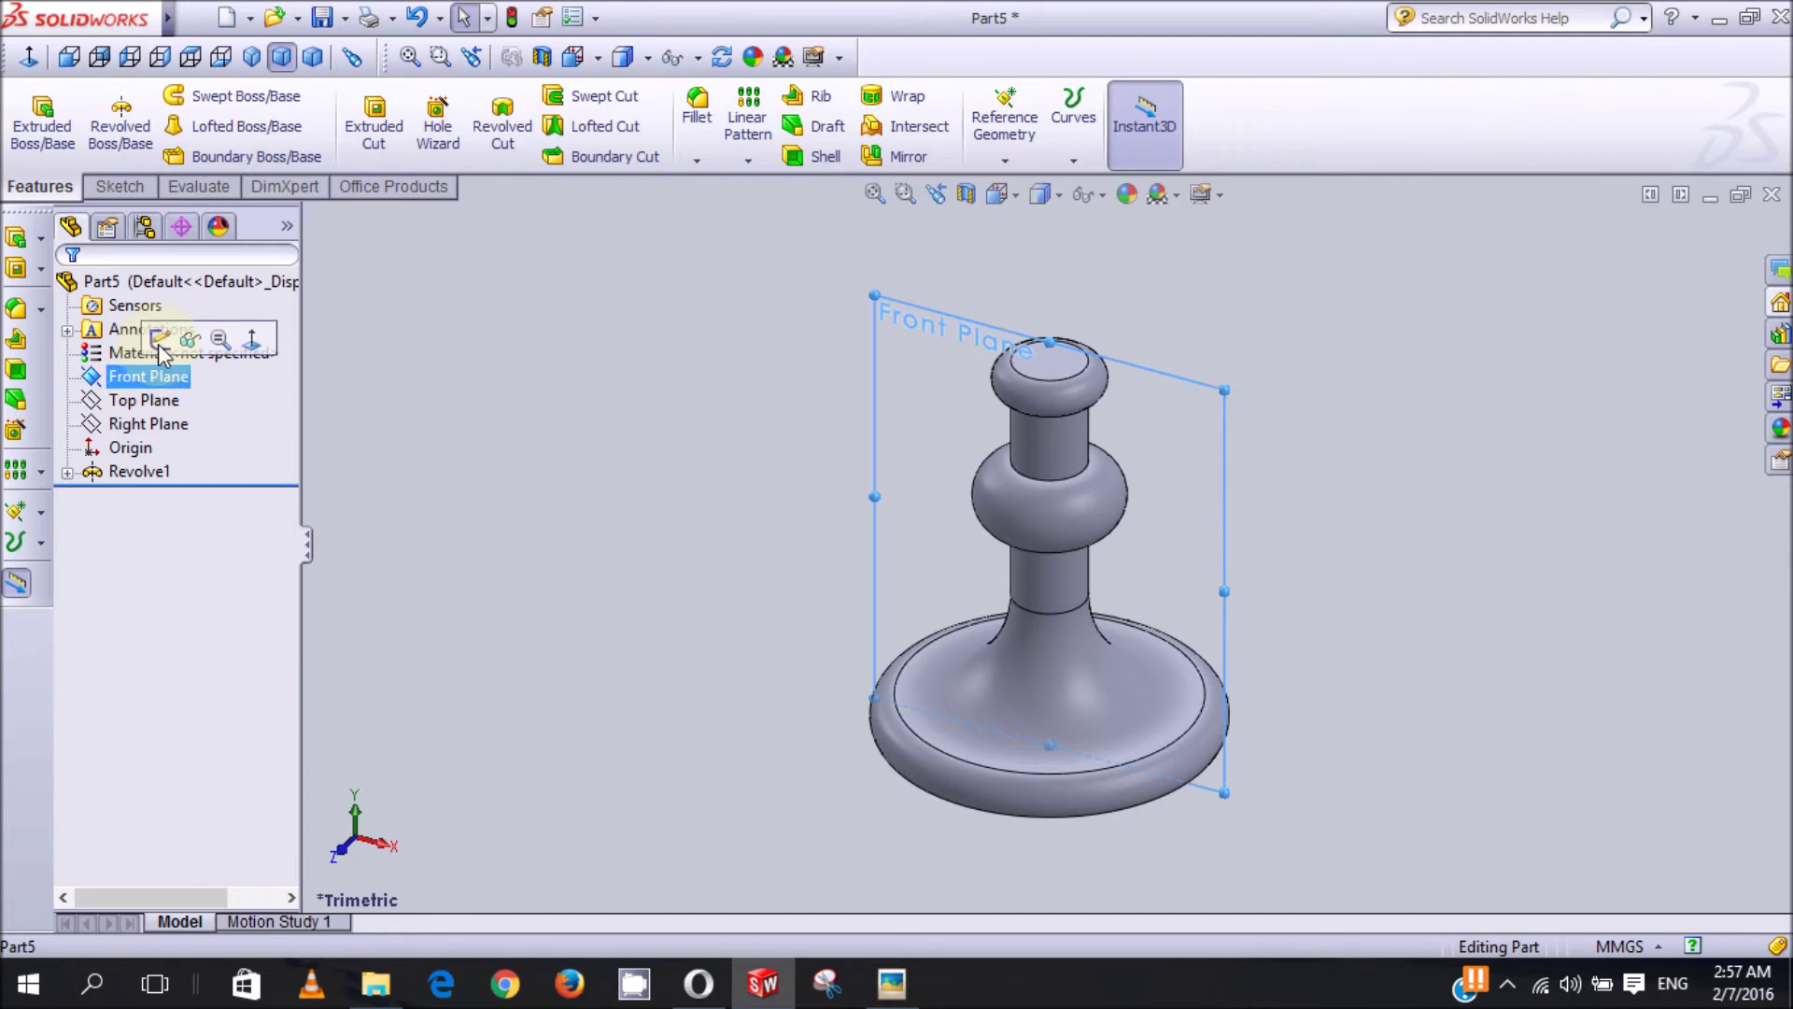
left_click(161, 339)
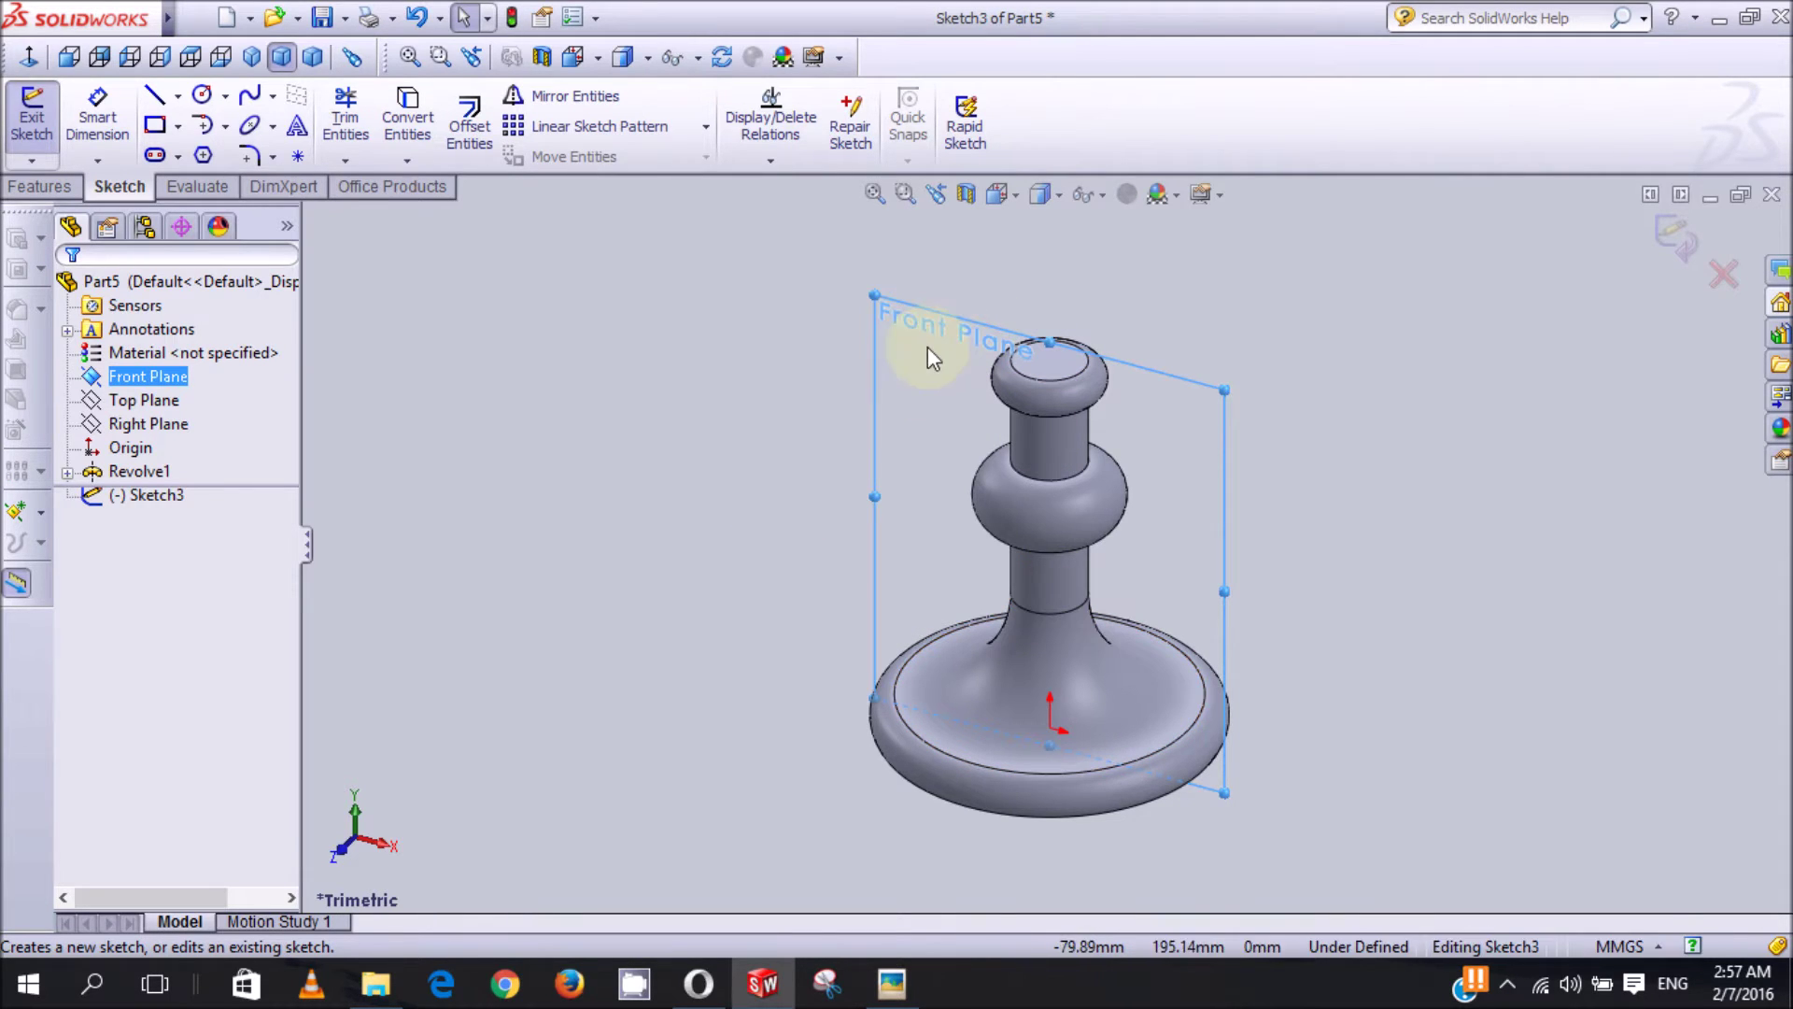
left_click(69, 58)
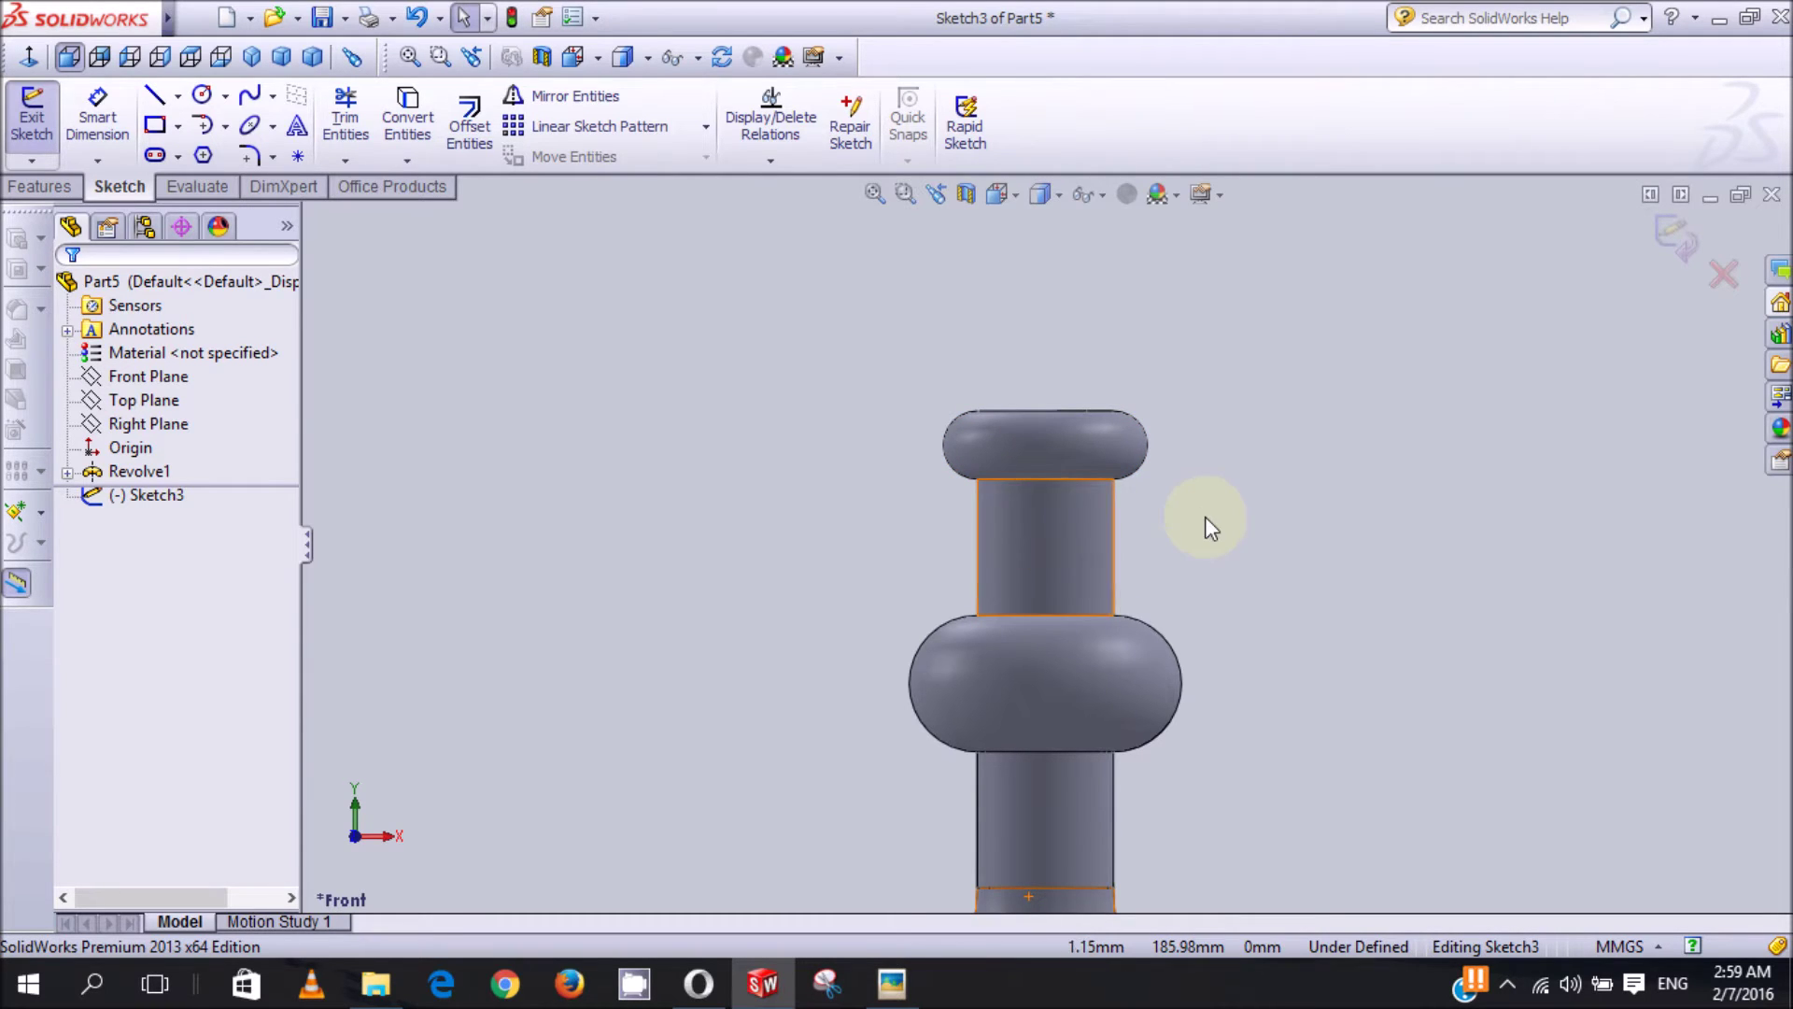
scroll(1205, 517, "down", 3)
scroll(954, 439, "up", 3)
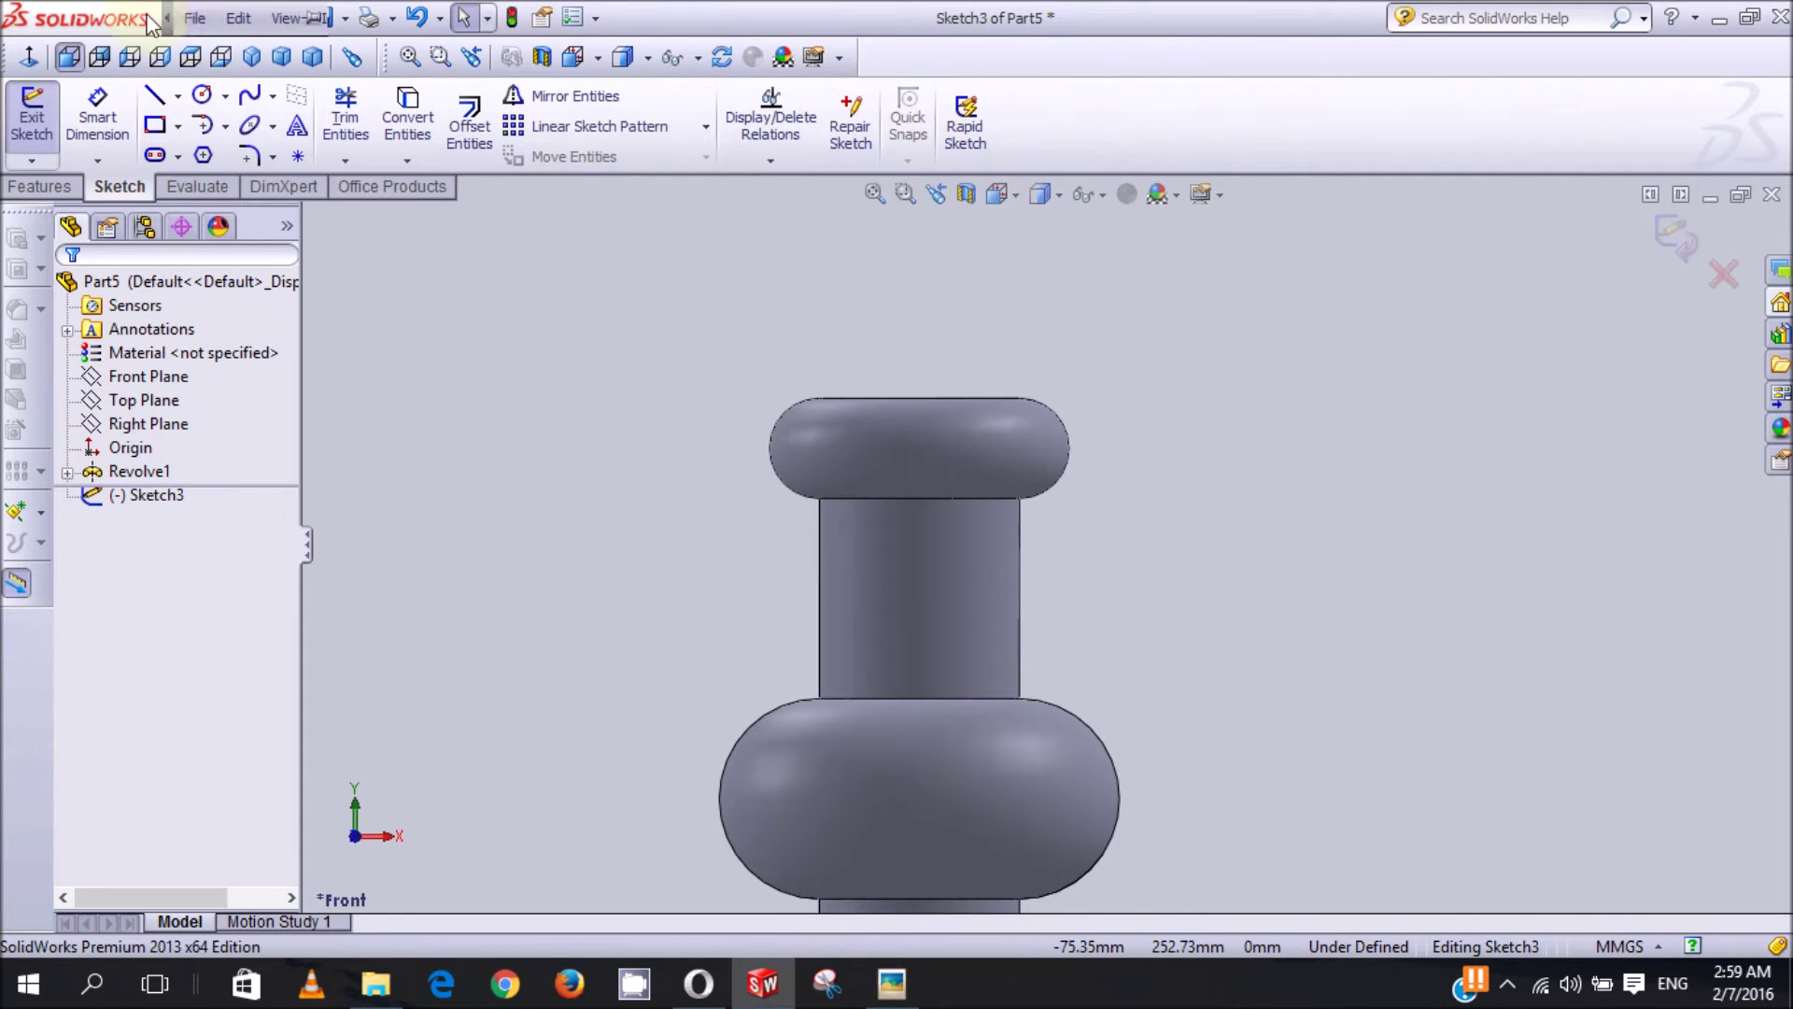
Step: Show the model's temporary axes so the revolve's centre axis can be used in the sketch
left_click(191, 18)
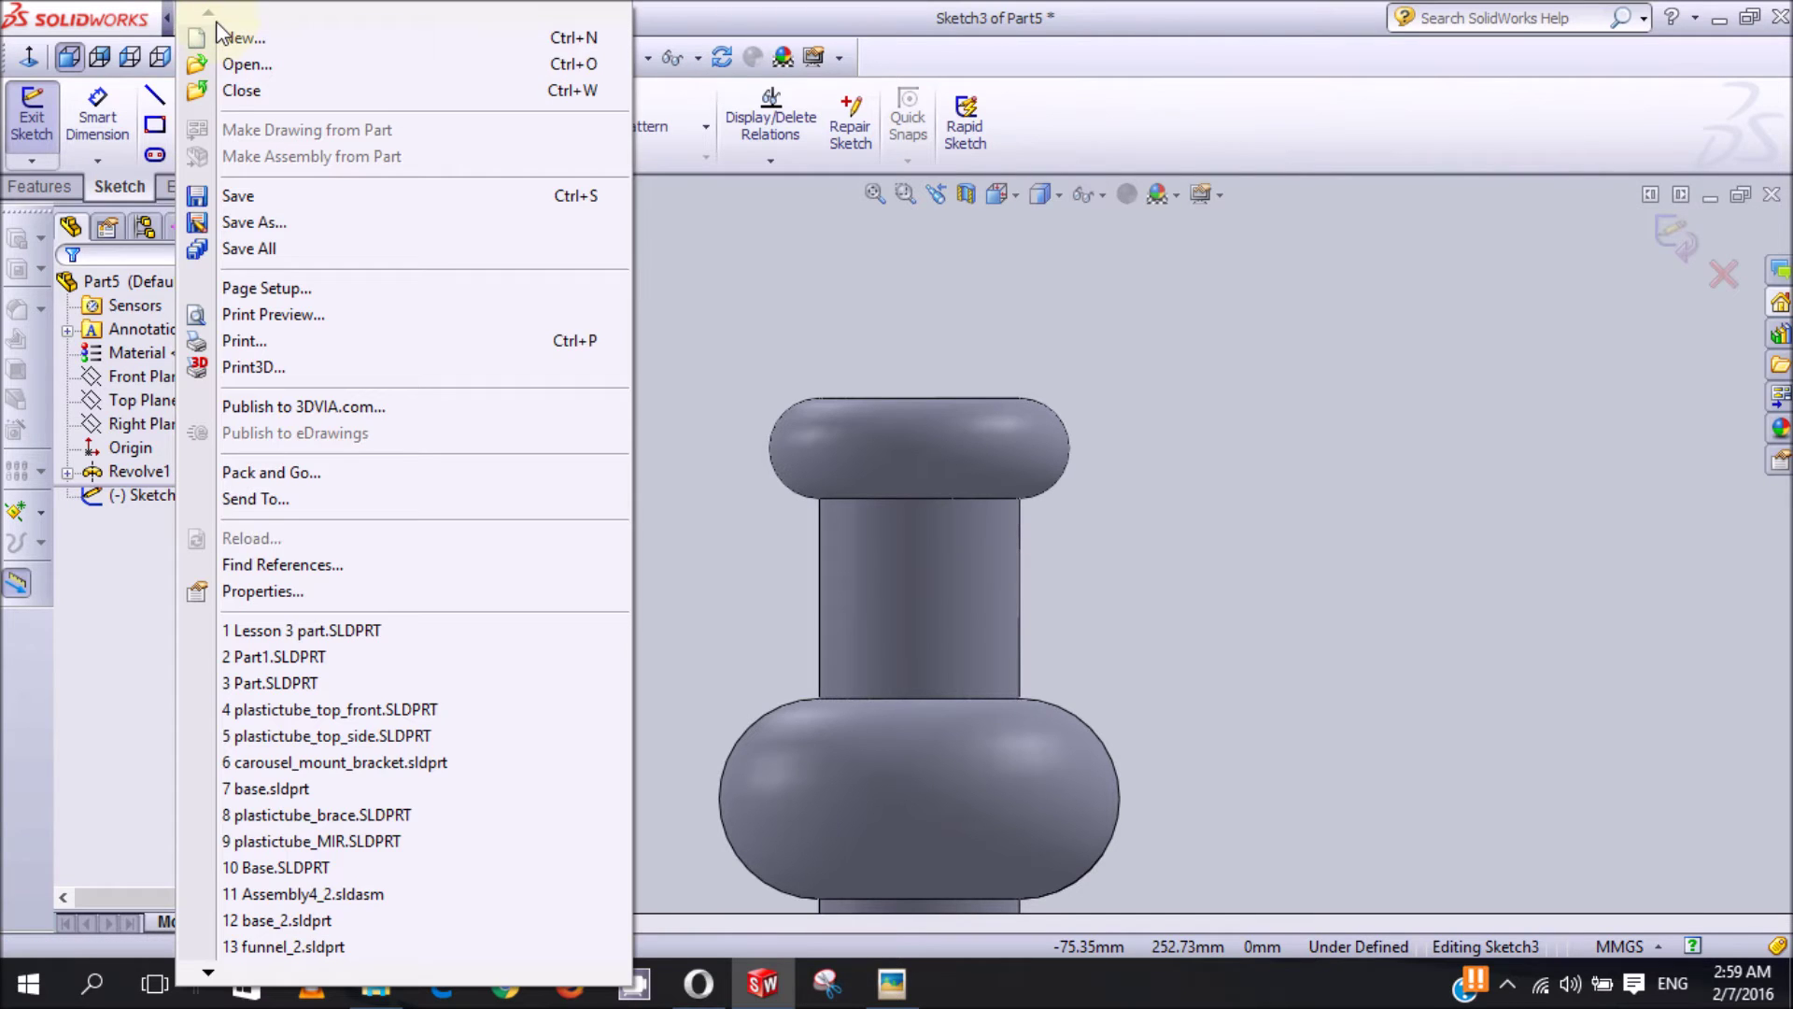
left_click(757, 260)
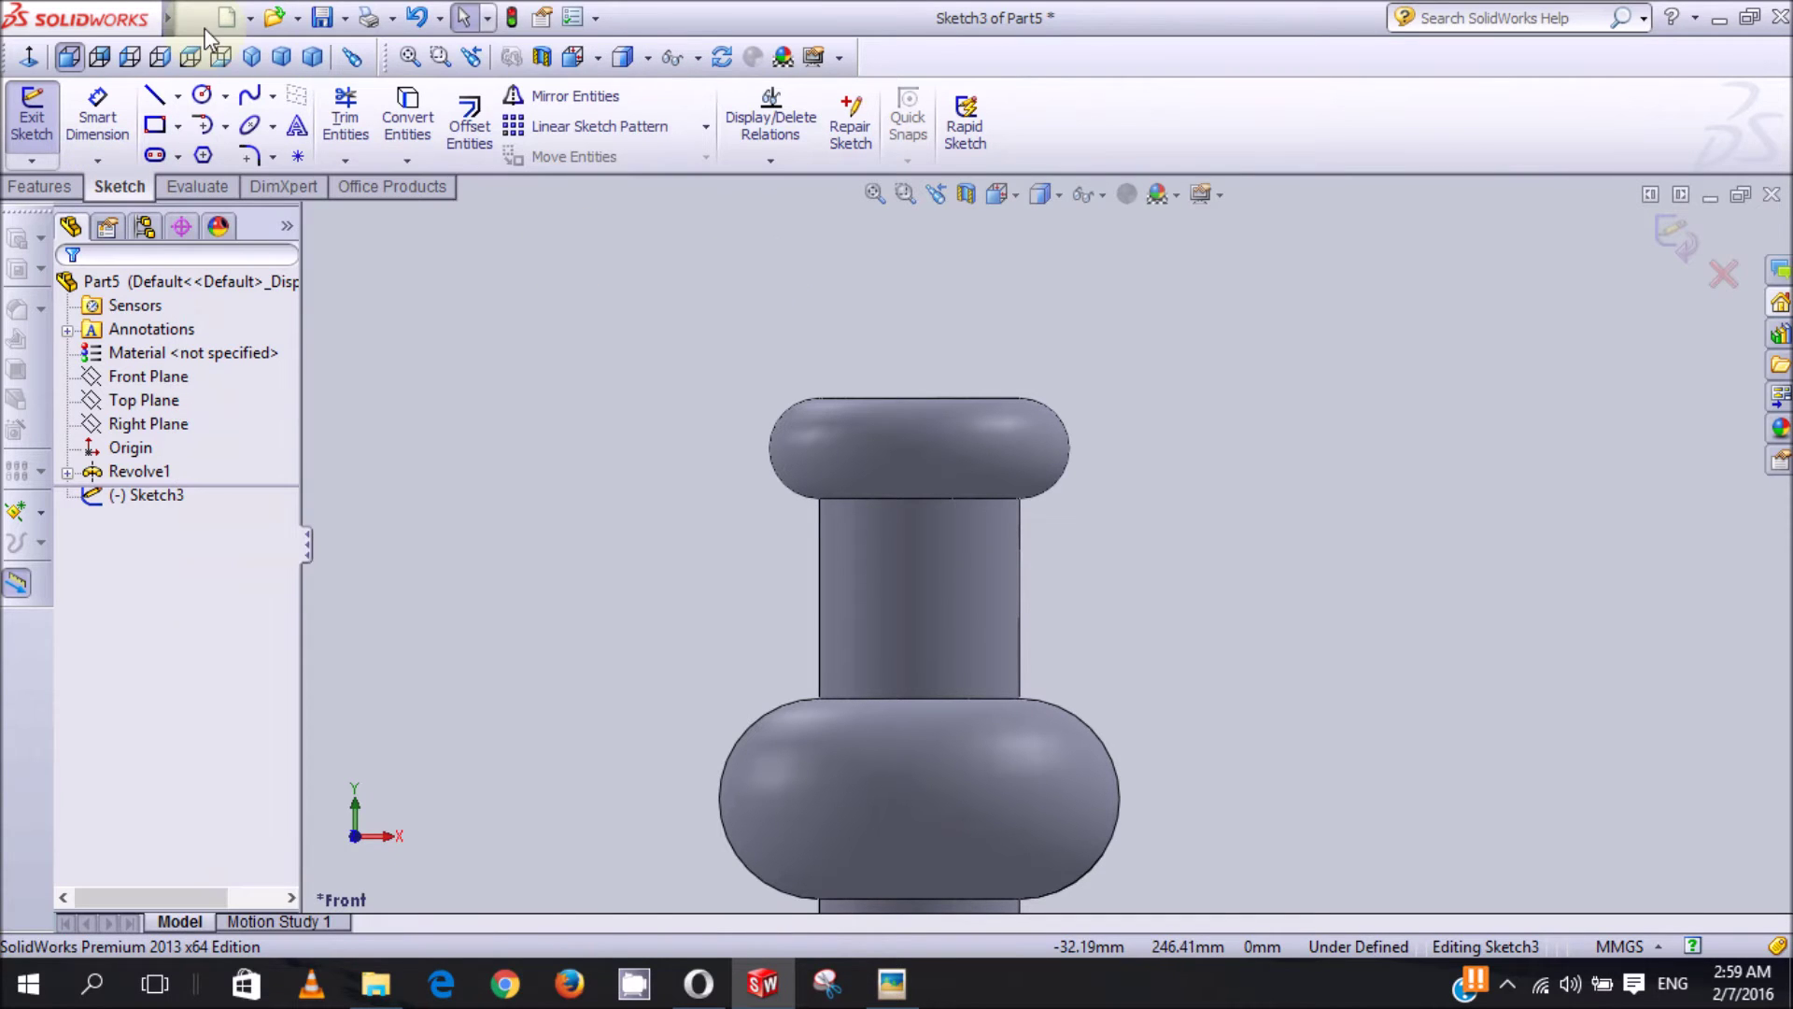
mouse_move(166, 23)
left_click(285, 19)
left_click(284, 18)
left_click(285, 19)
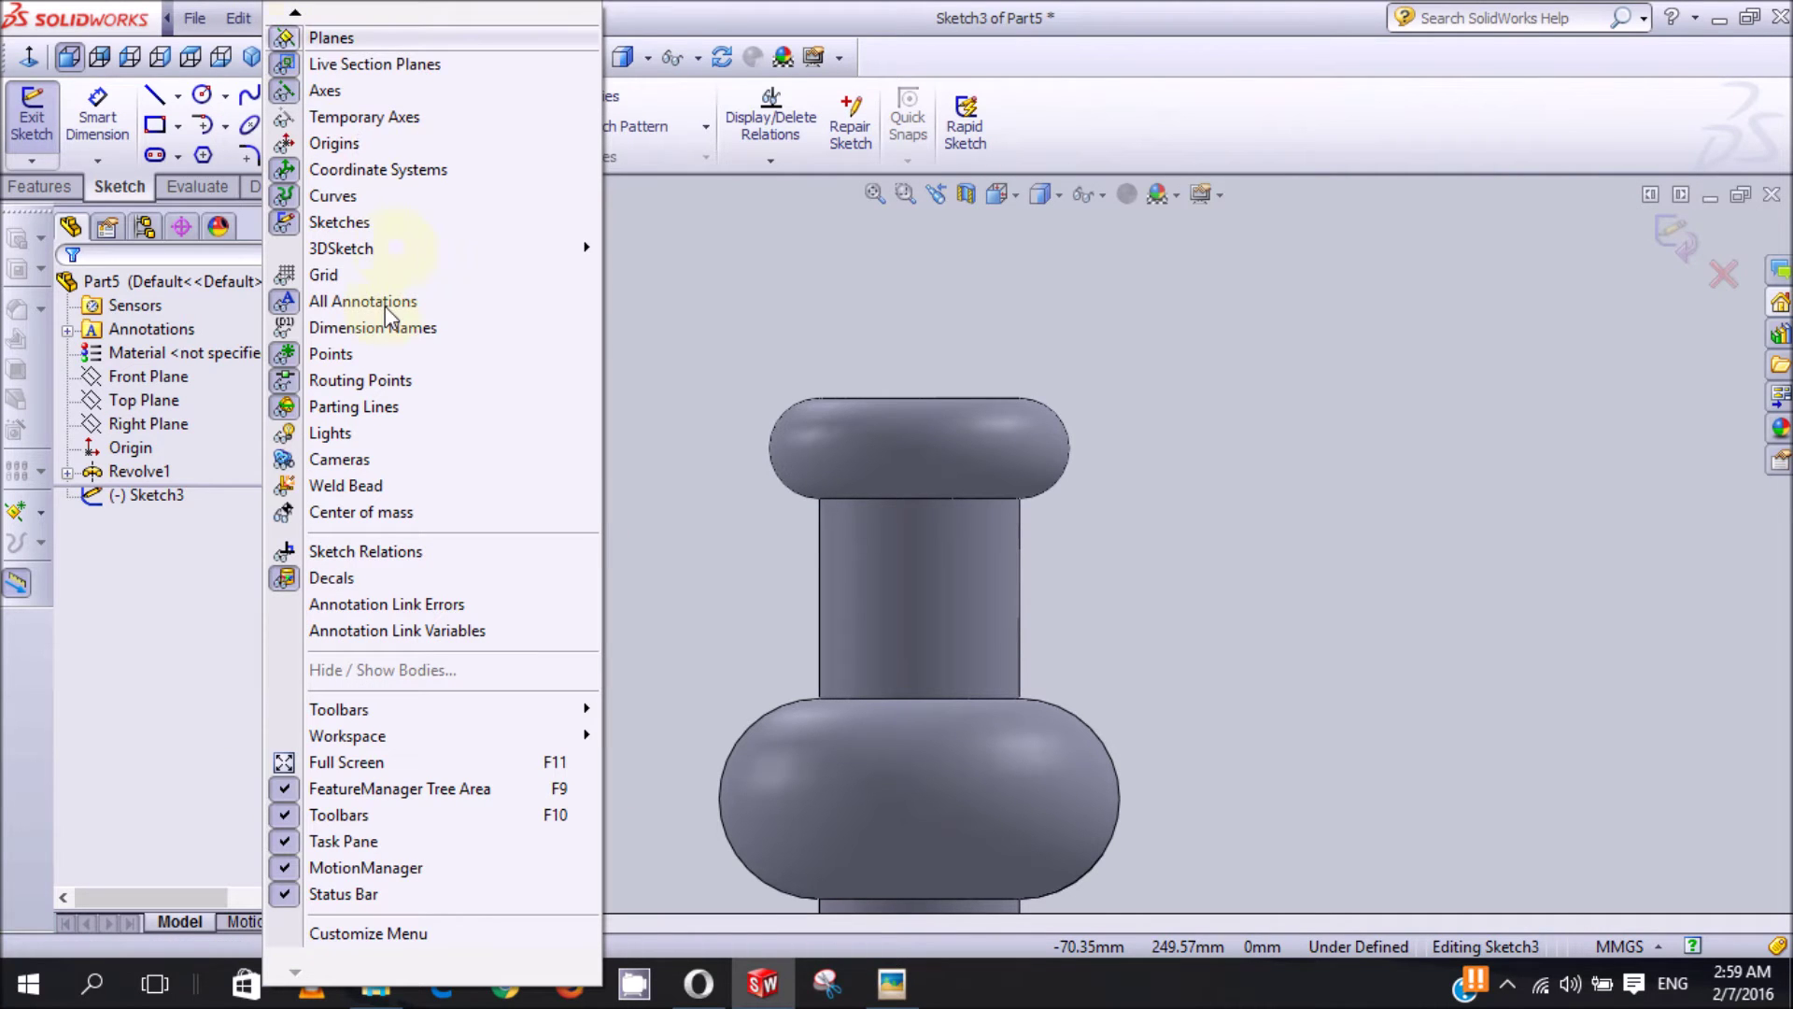
left_click(372, 118)
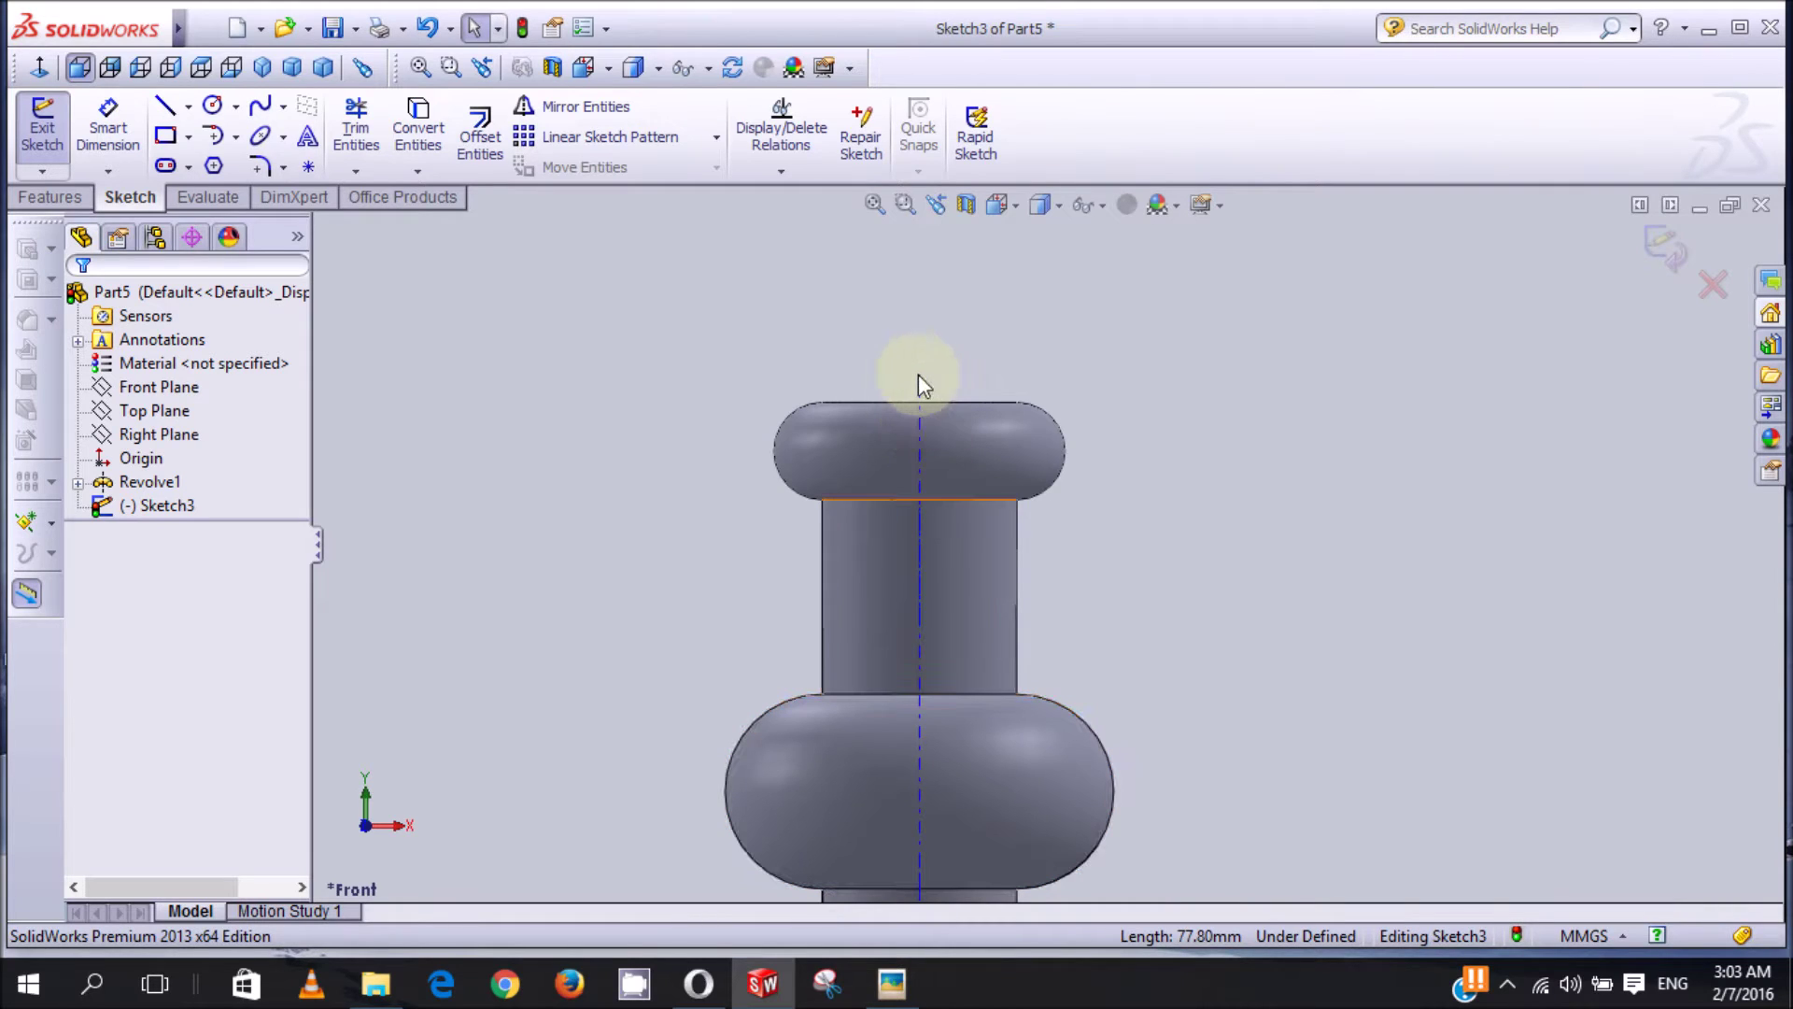
Step: Change the model's display style from shaded to an unshaded, edges-only view
left_click(917, 564)
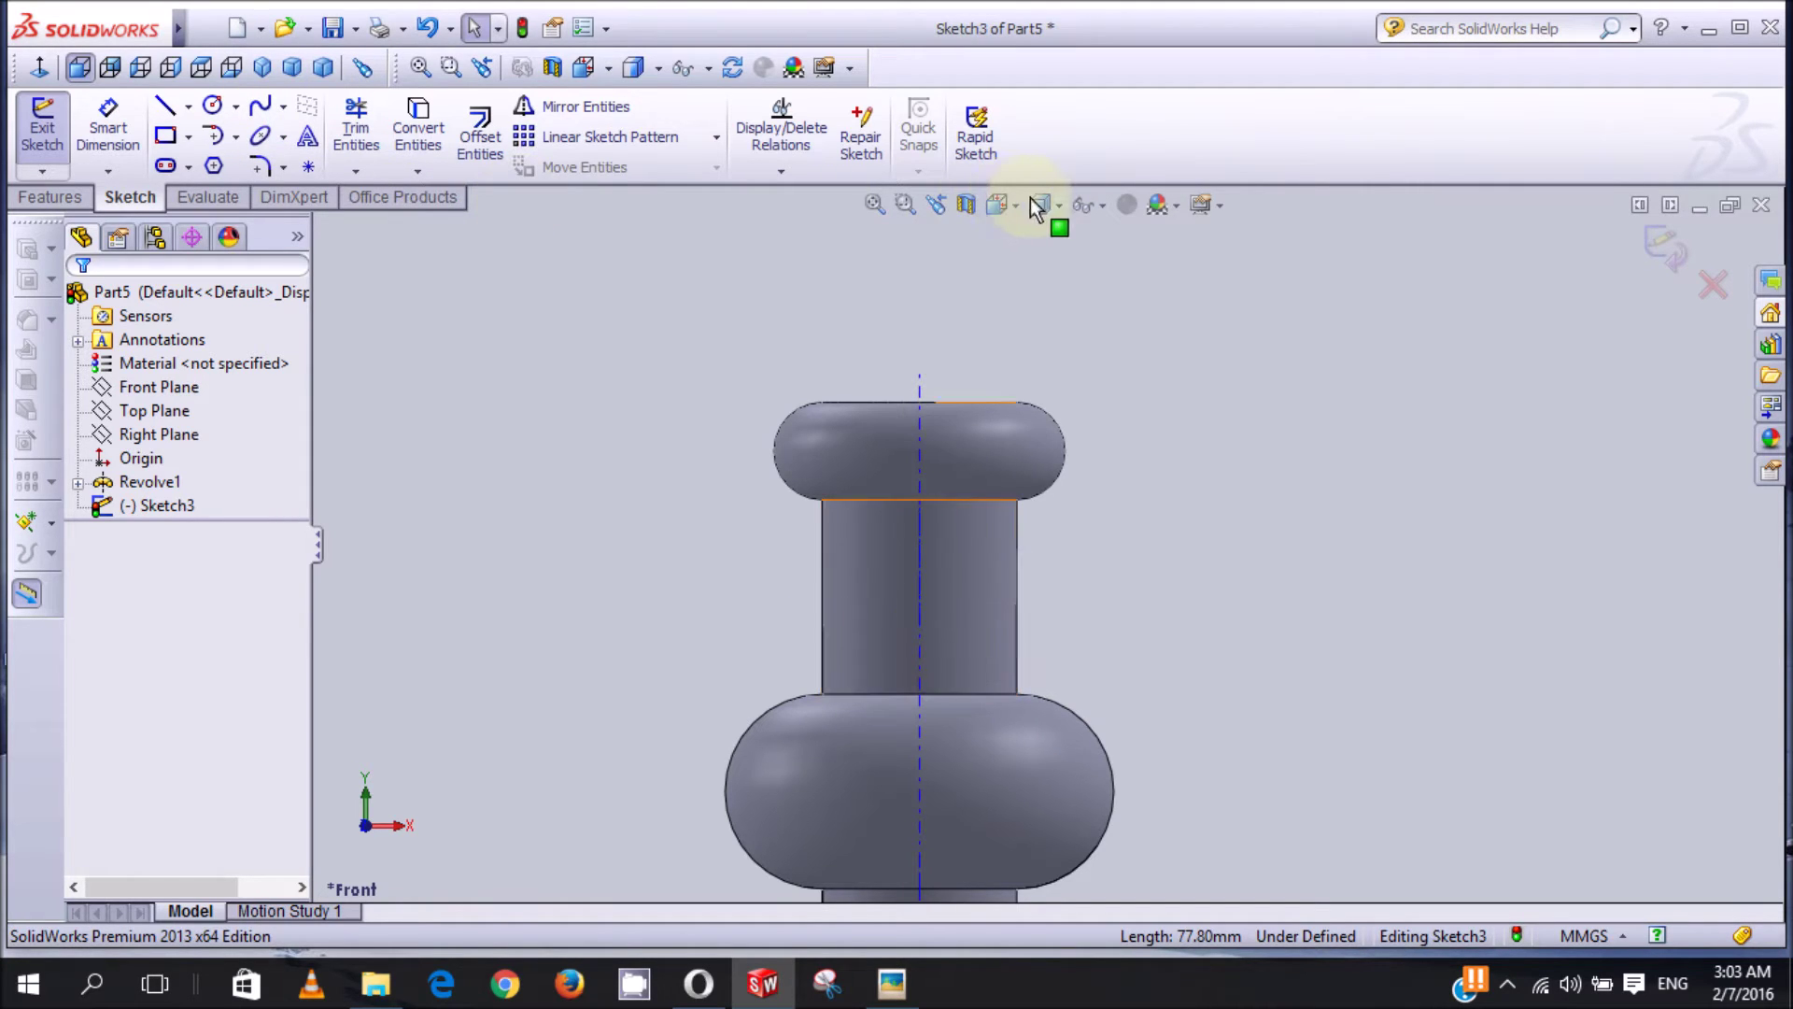
left_click(1053, 205)
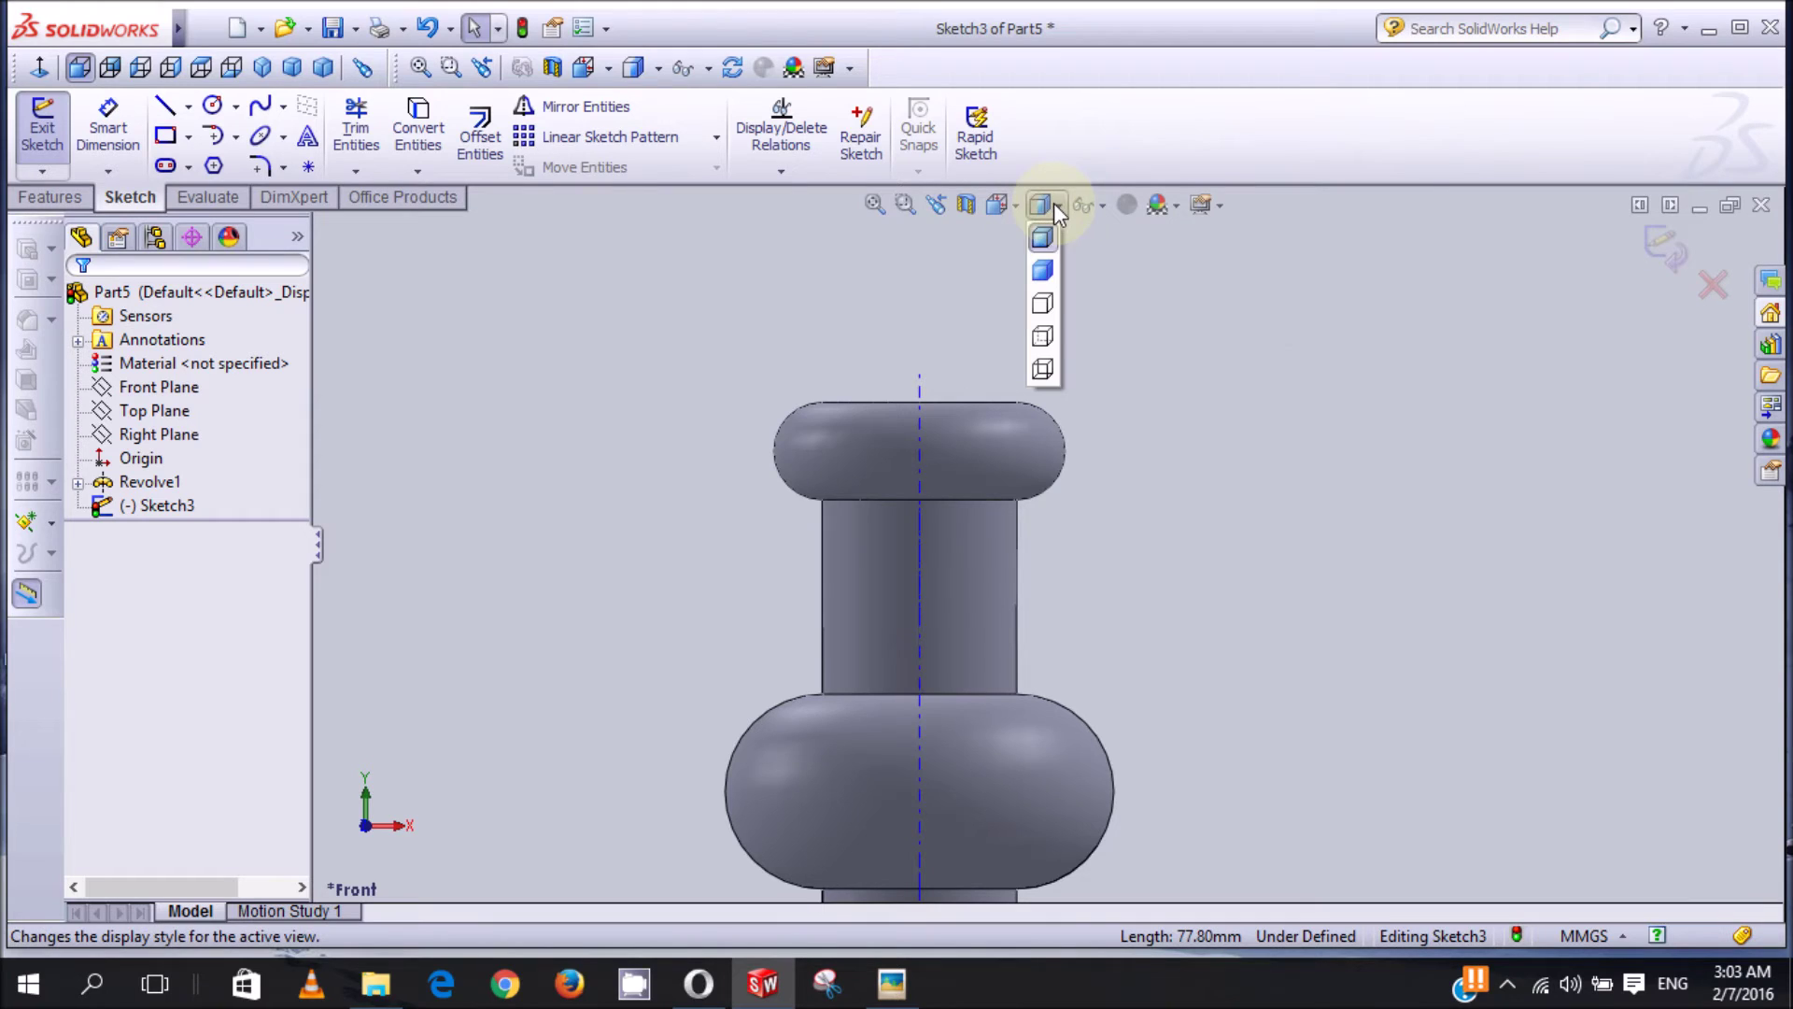
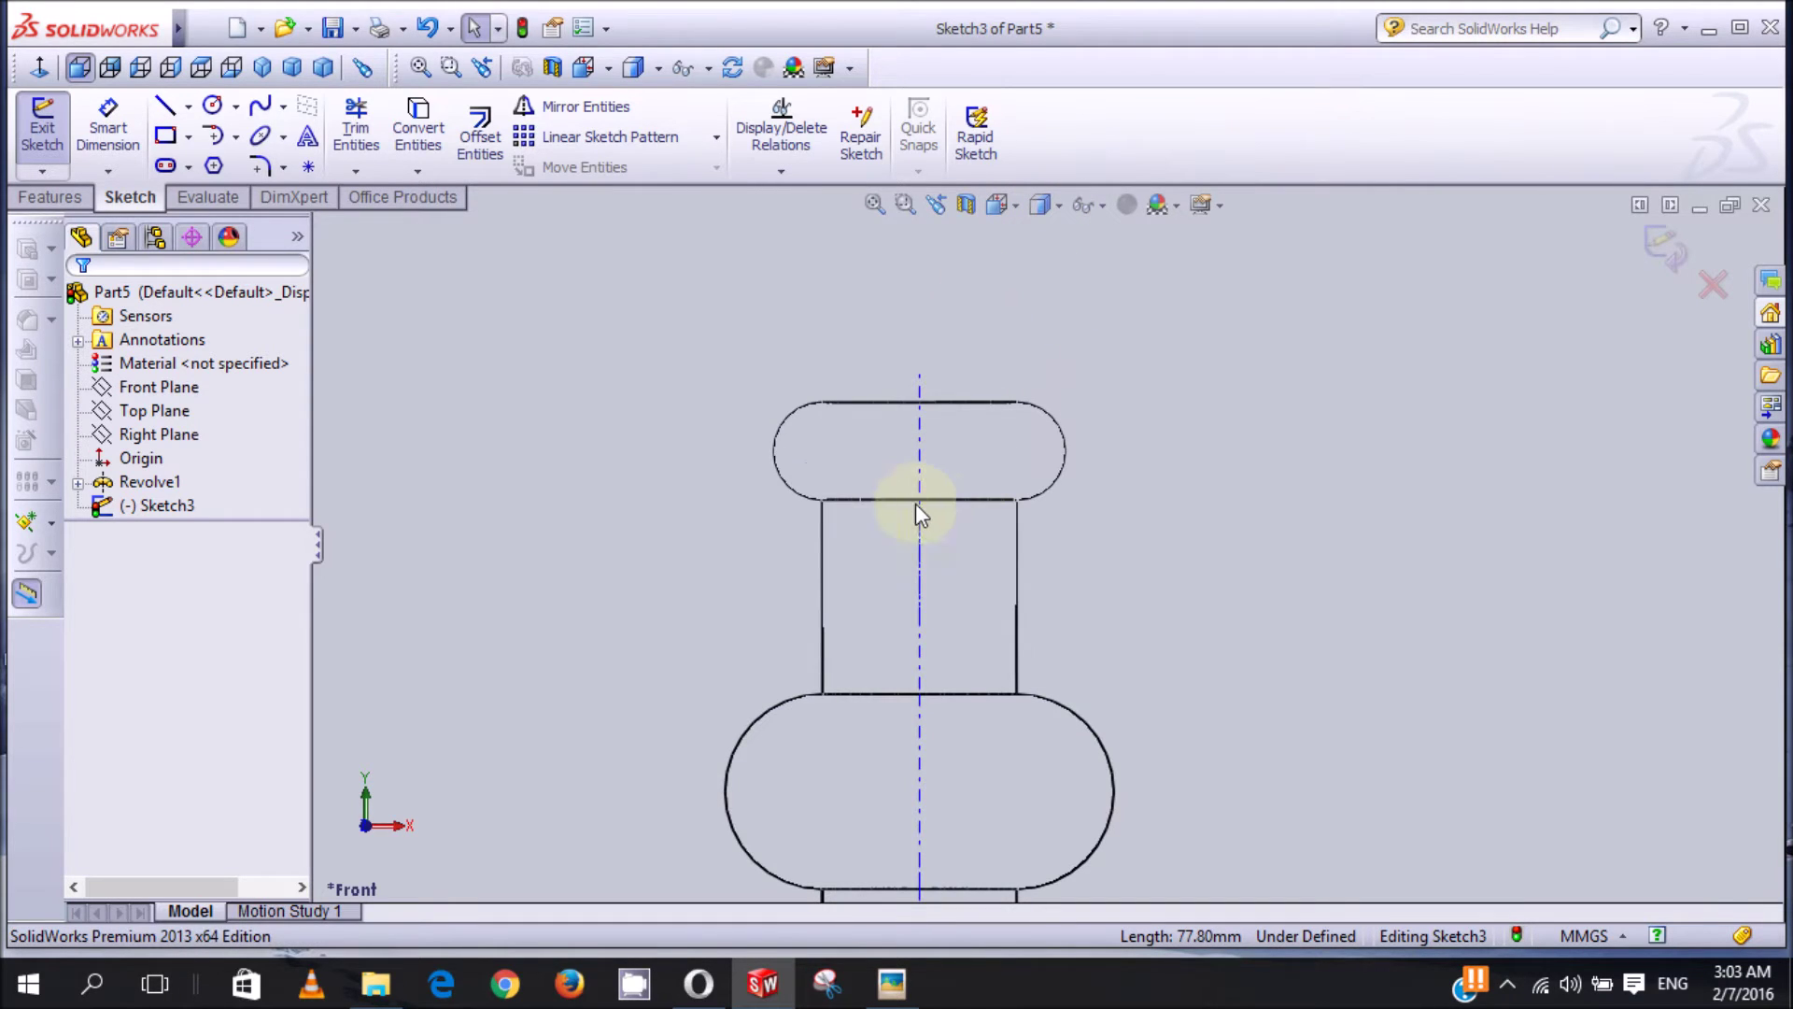
left_click(1064, 558)
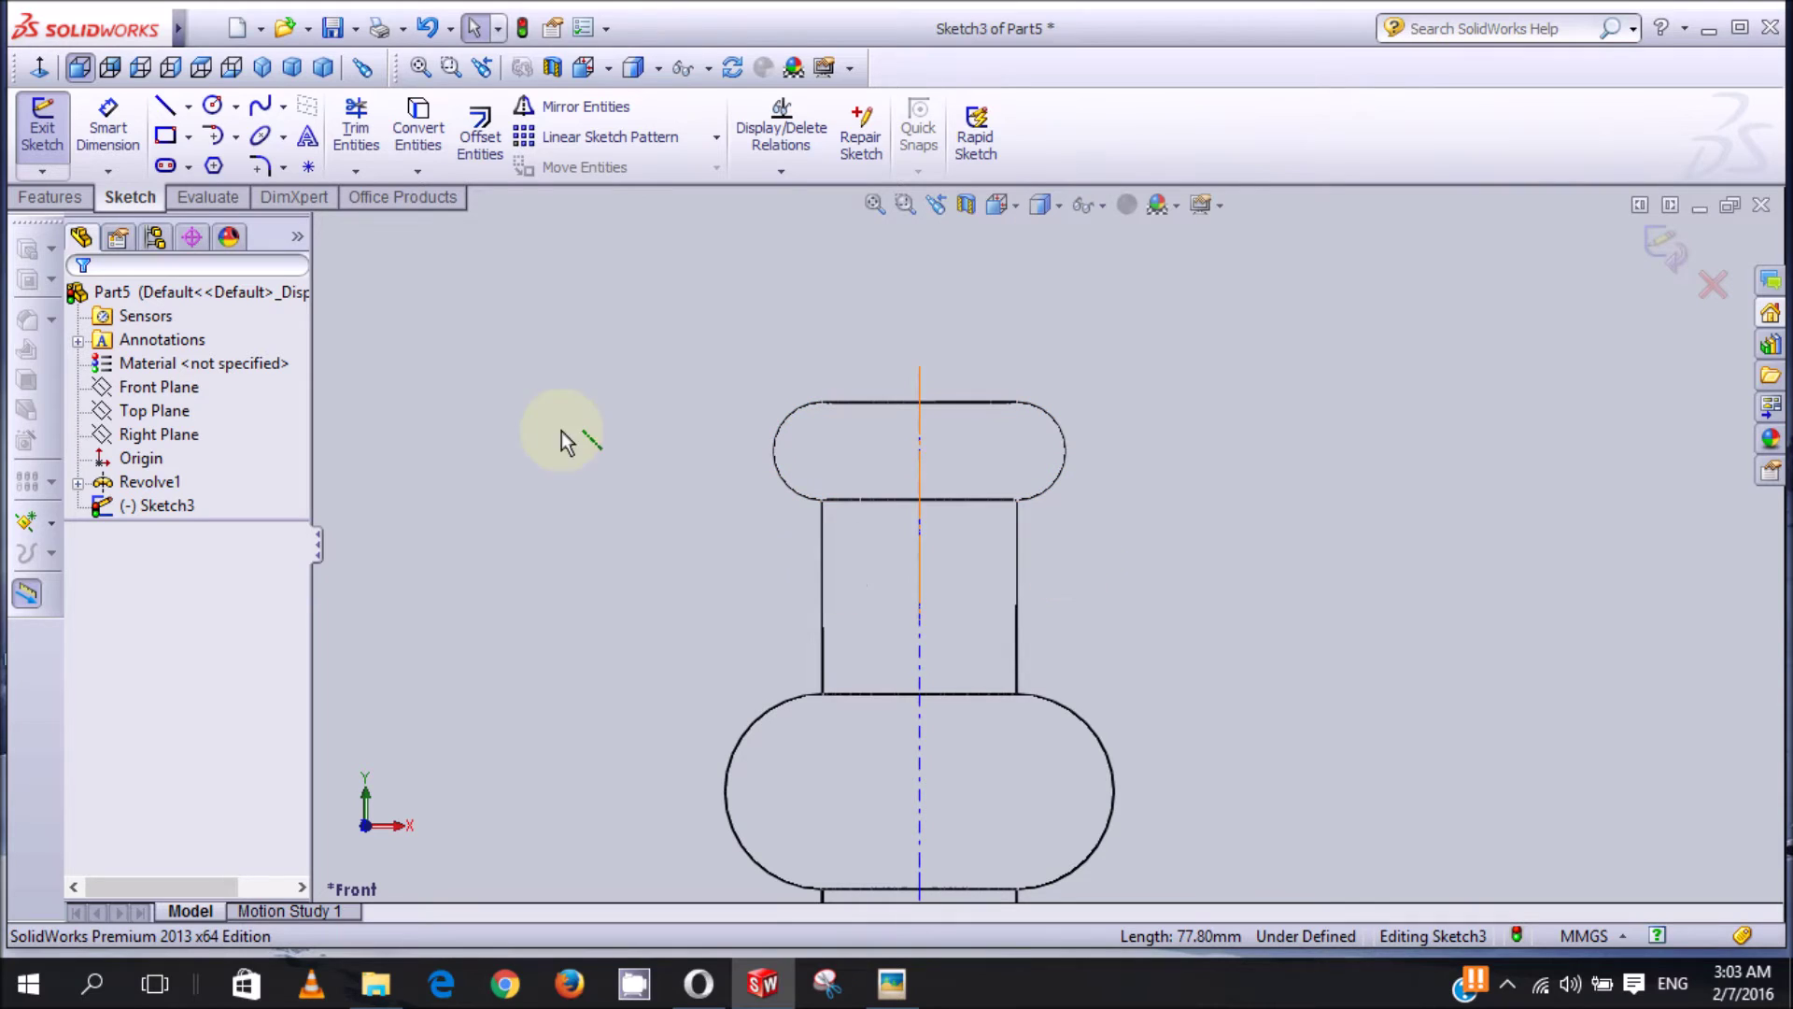
Step: Sketch a horizontal line about 60 mm long from the temporary axis outward to the right through the upper neck
left_click(165, 107)
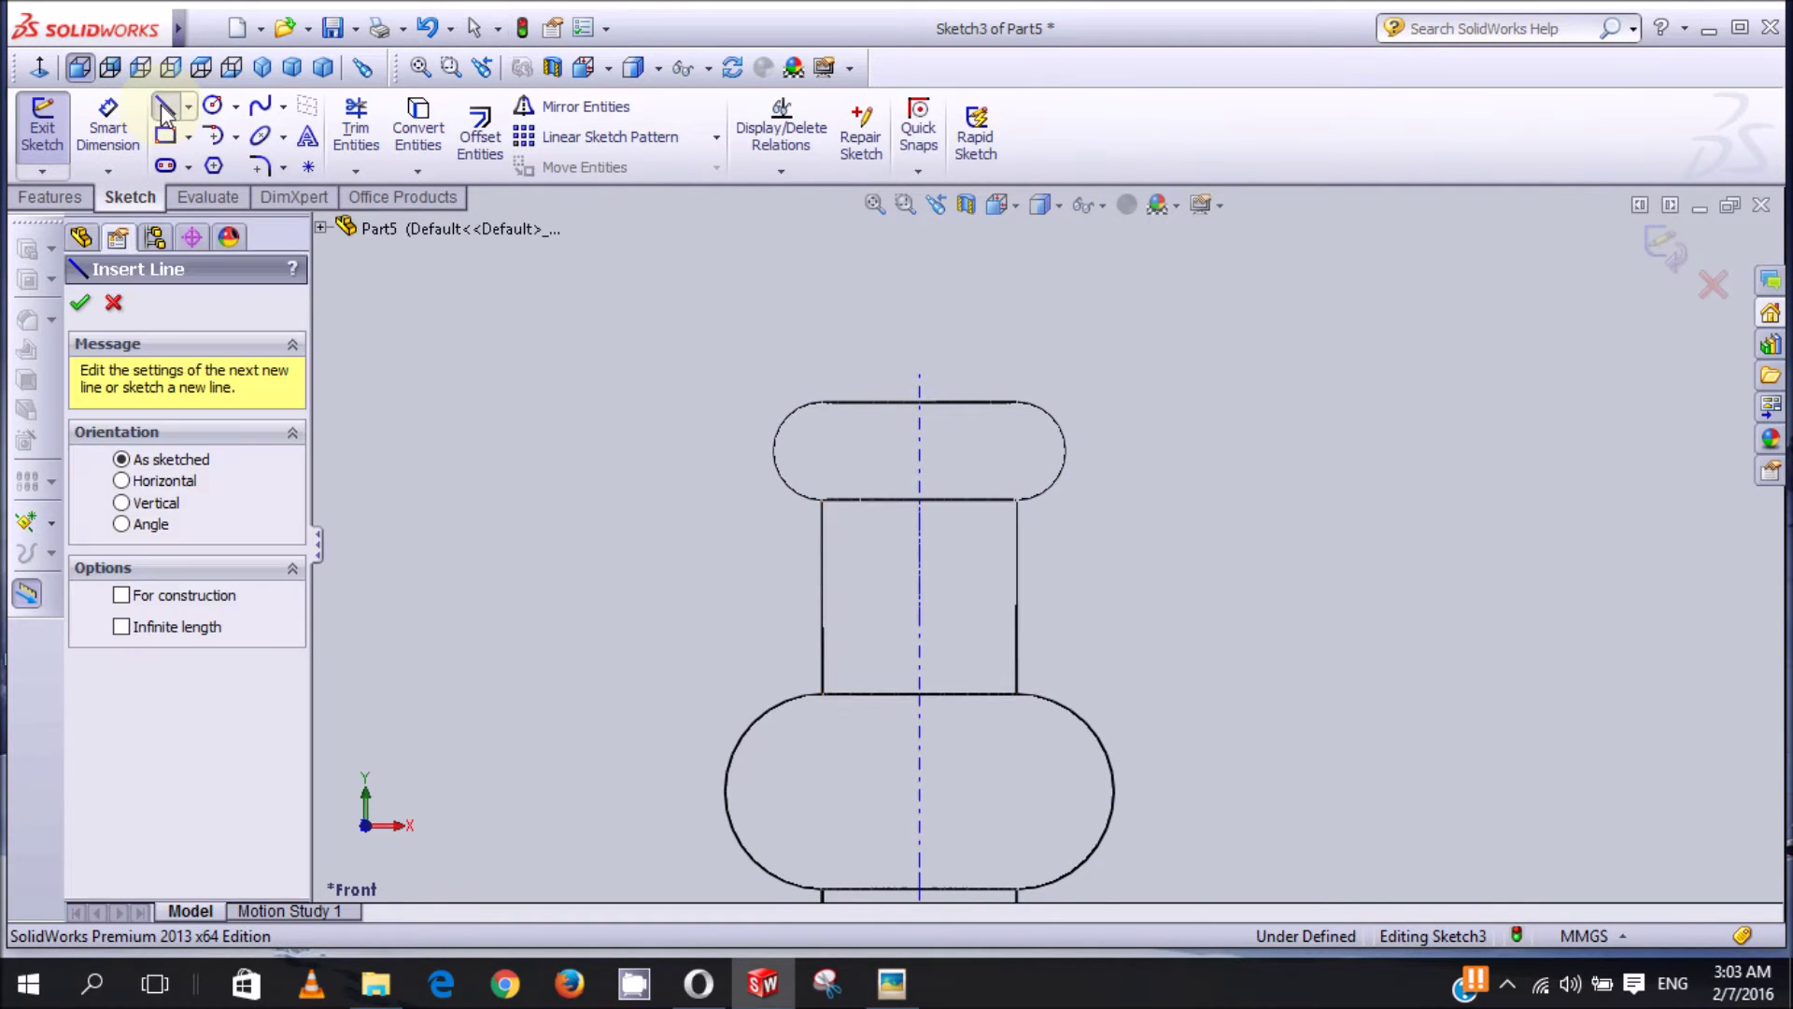
left_click(919, 586)
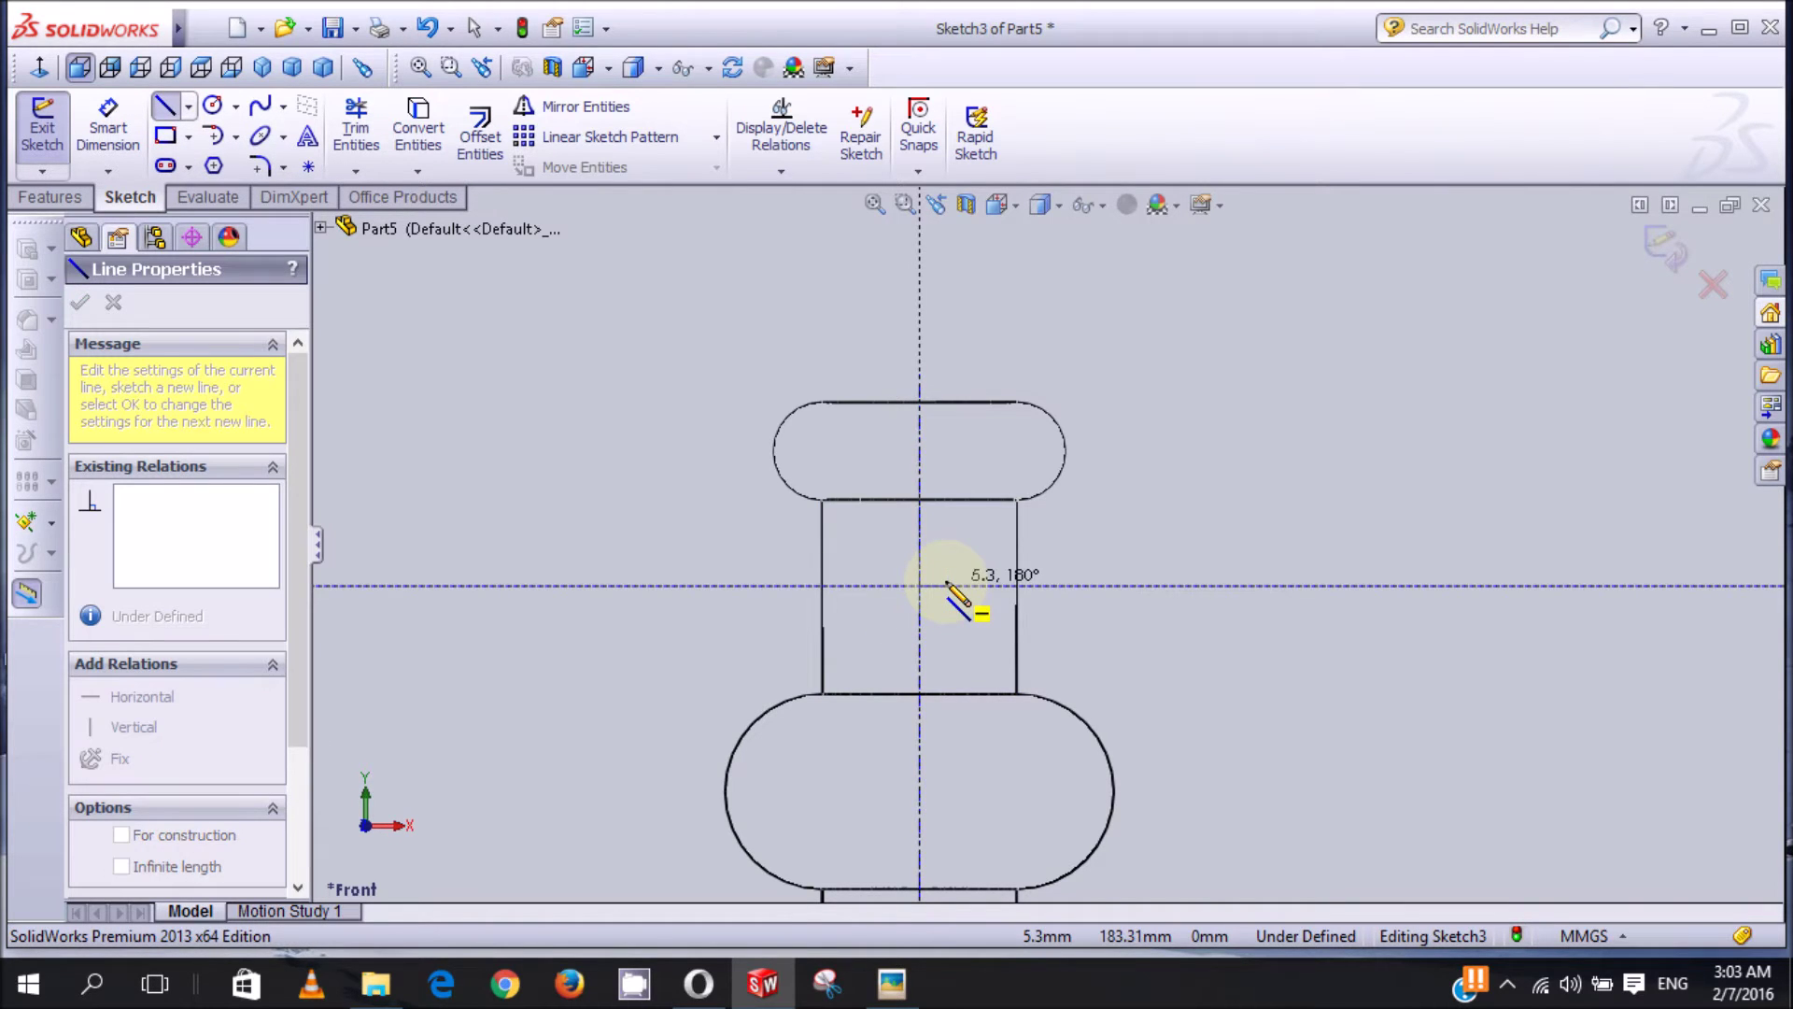
left_click(1210, 585)
key("Escape")
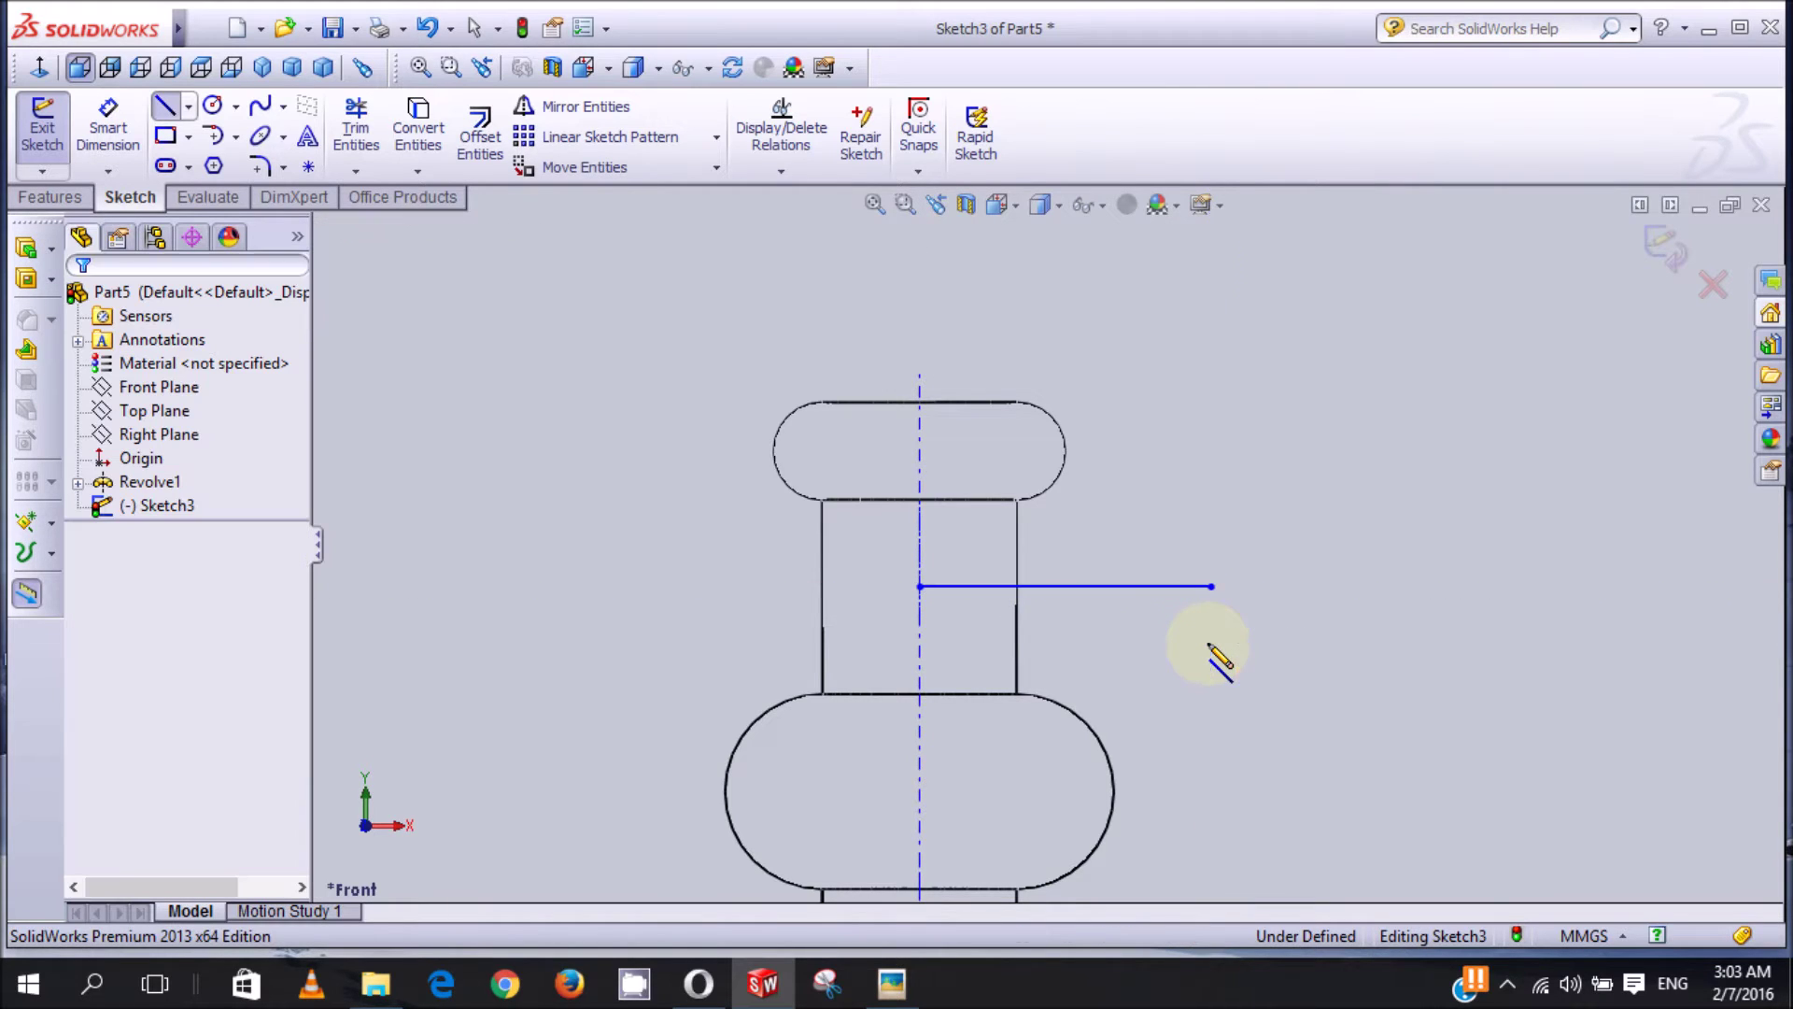
Step: Dimension the horizontal sketch line's length as 60 mm
left_click(117, 131)
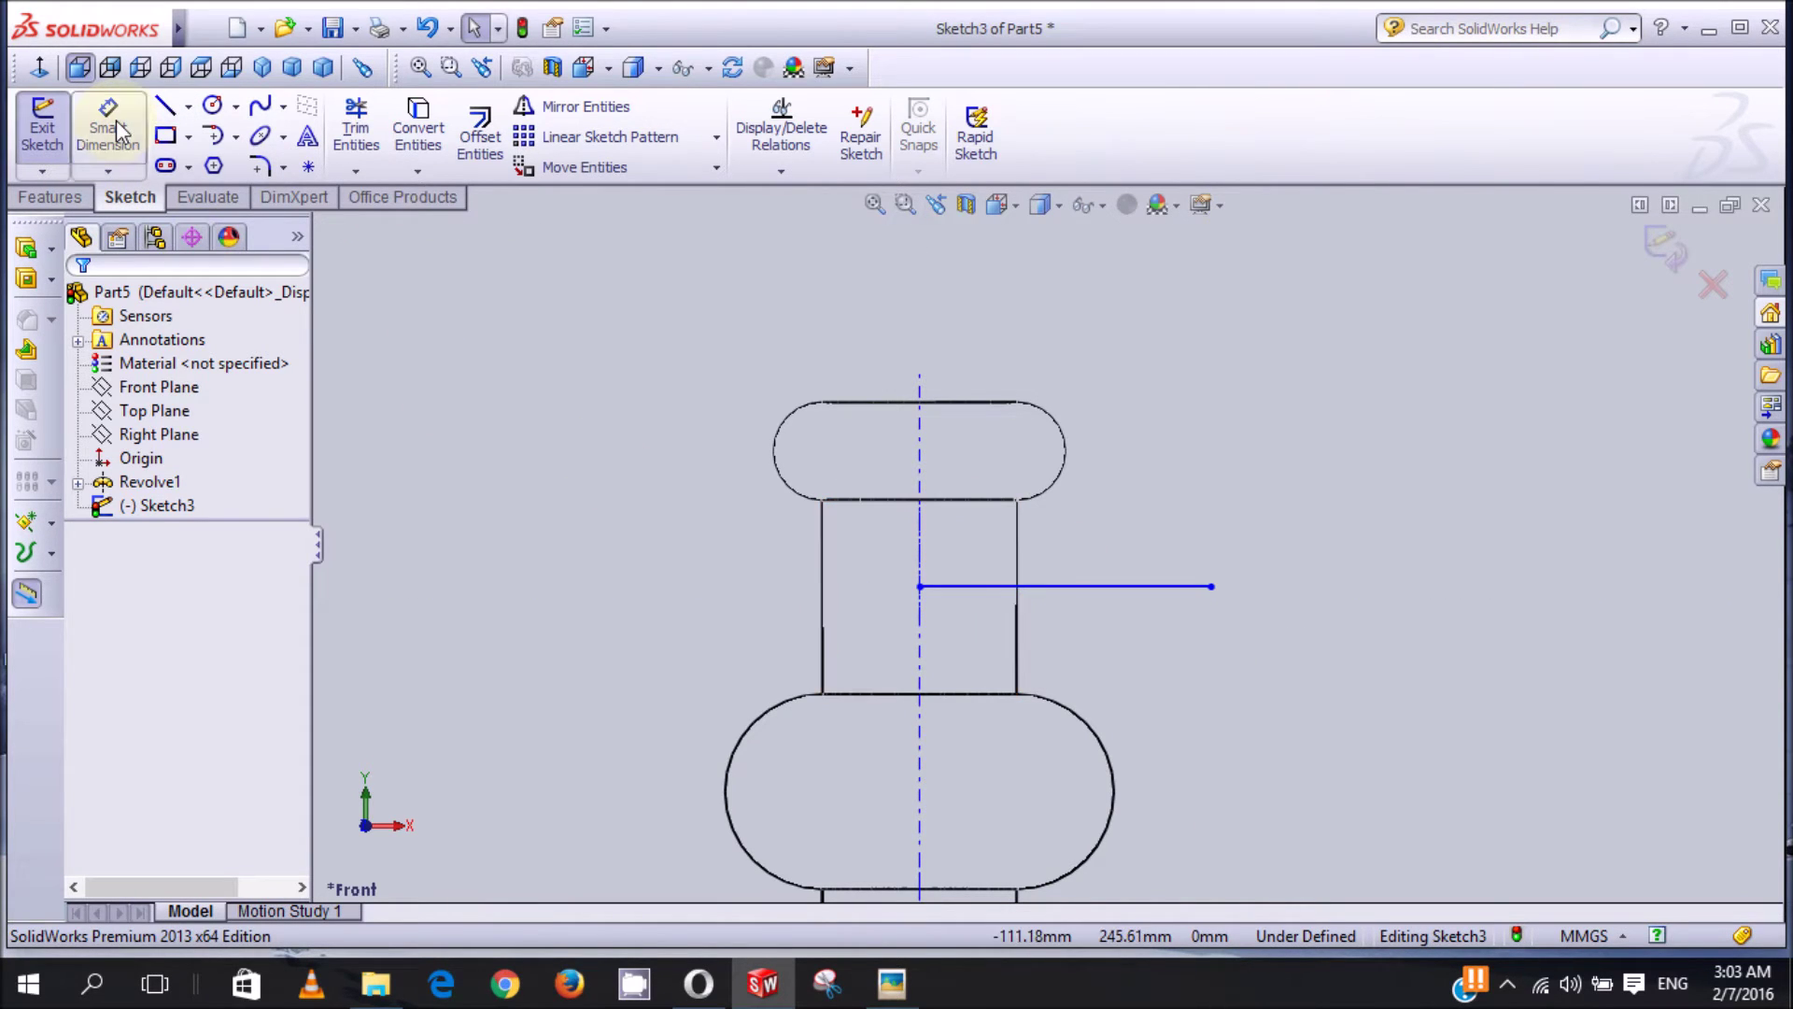
left_click(1106, 594)
left_click(1108, 631)
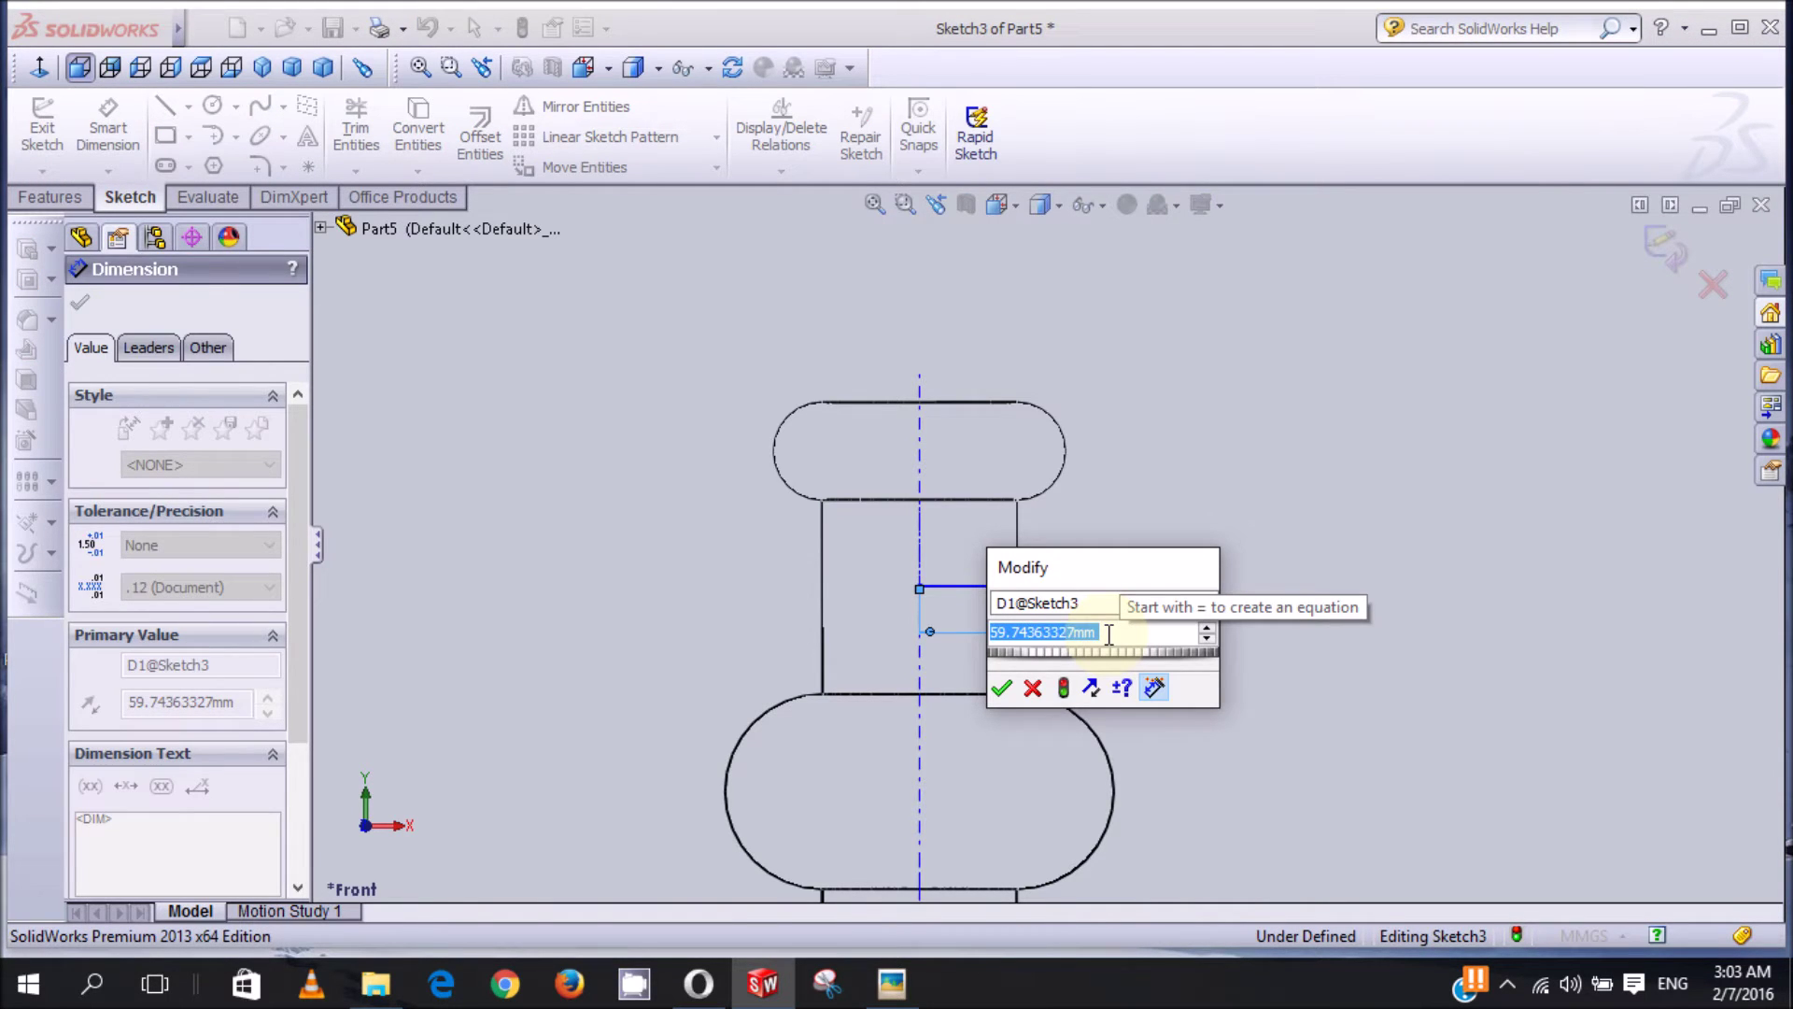
type("60")
key("Return")
key("Return")
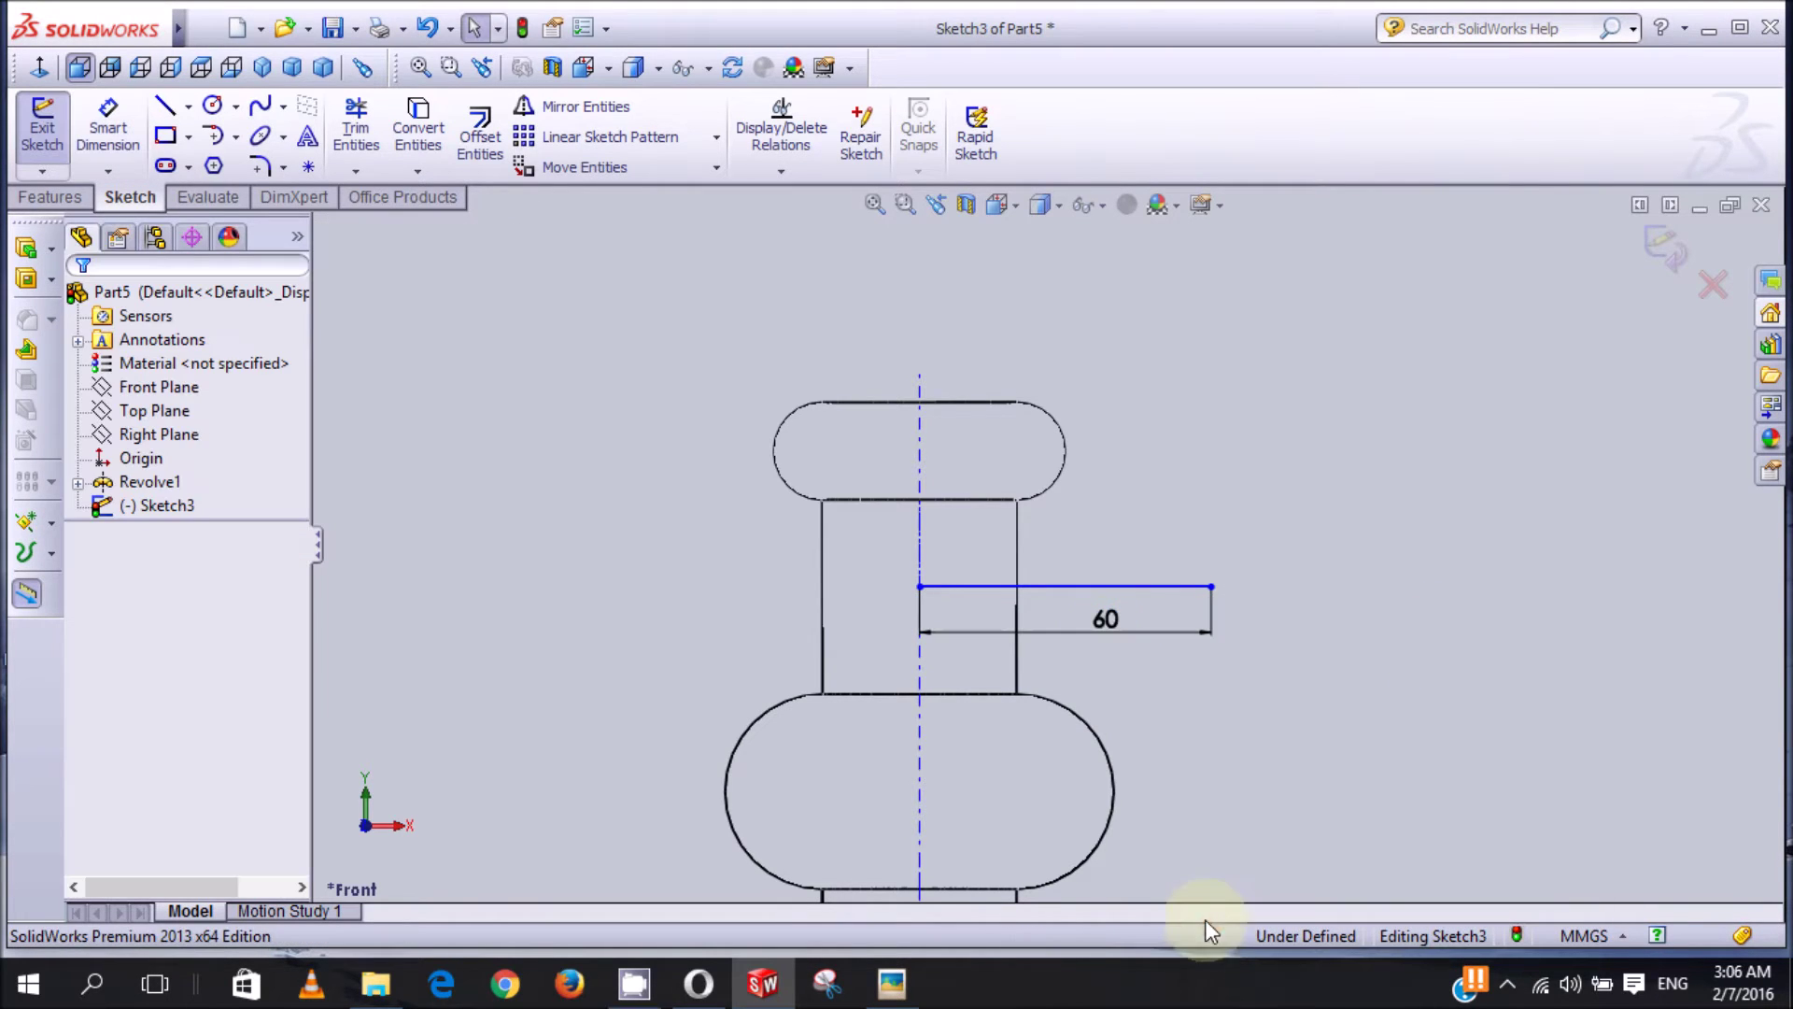
Step: Check the handle in the reference image and sketch an upward tangent arc of about 43 mm radius from the line's outer end
left_click(892, 983)
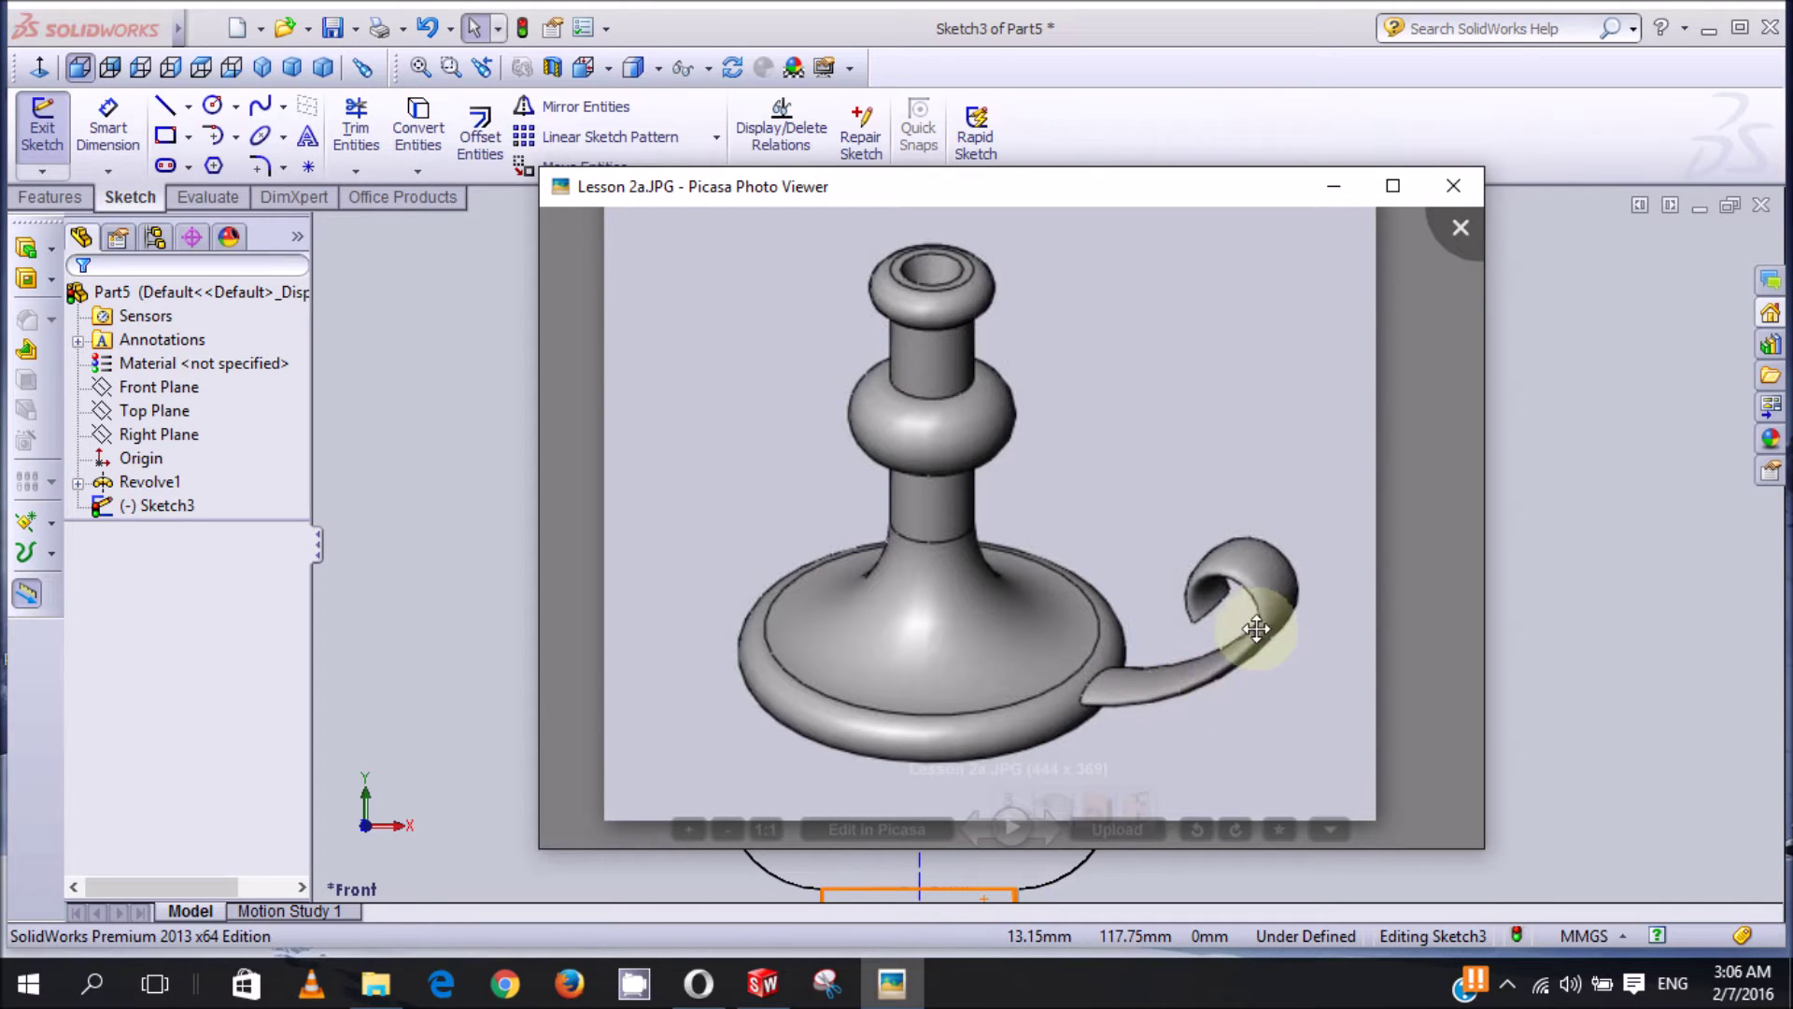
left_click(1334, 186)
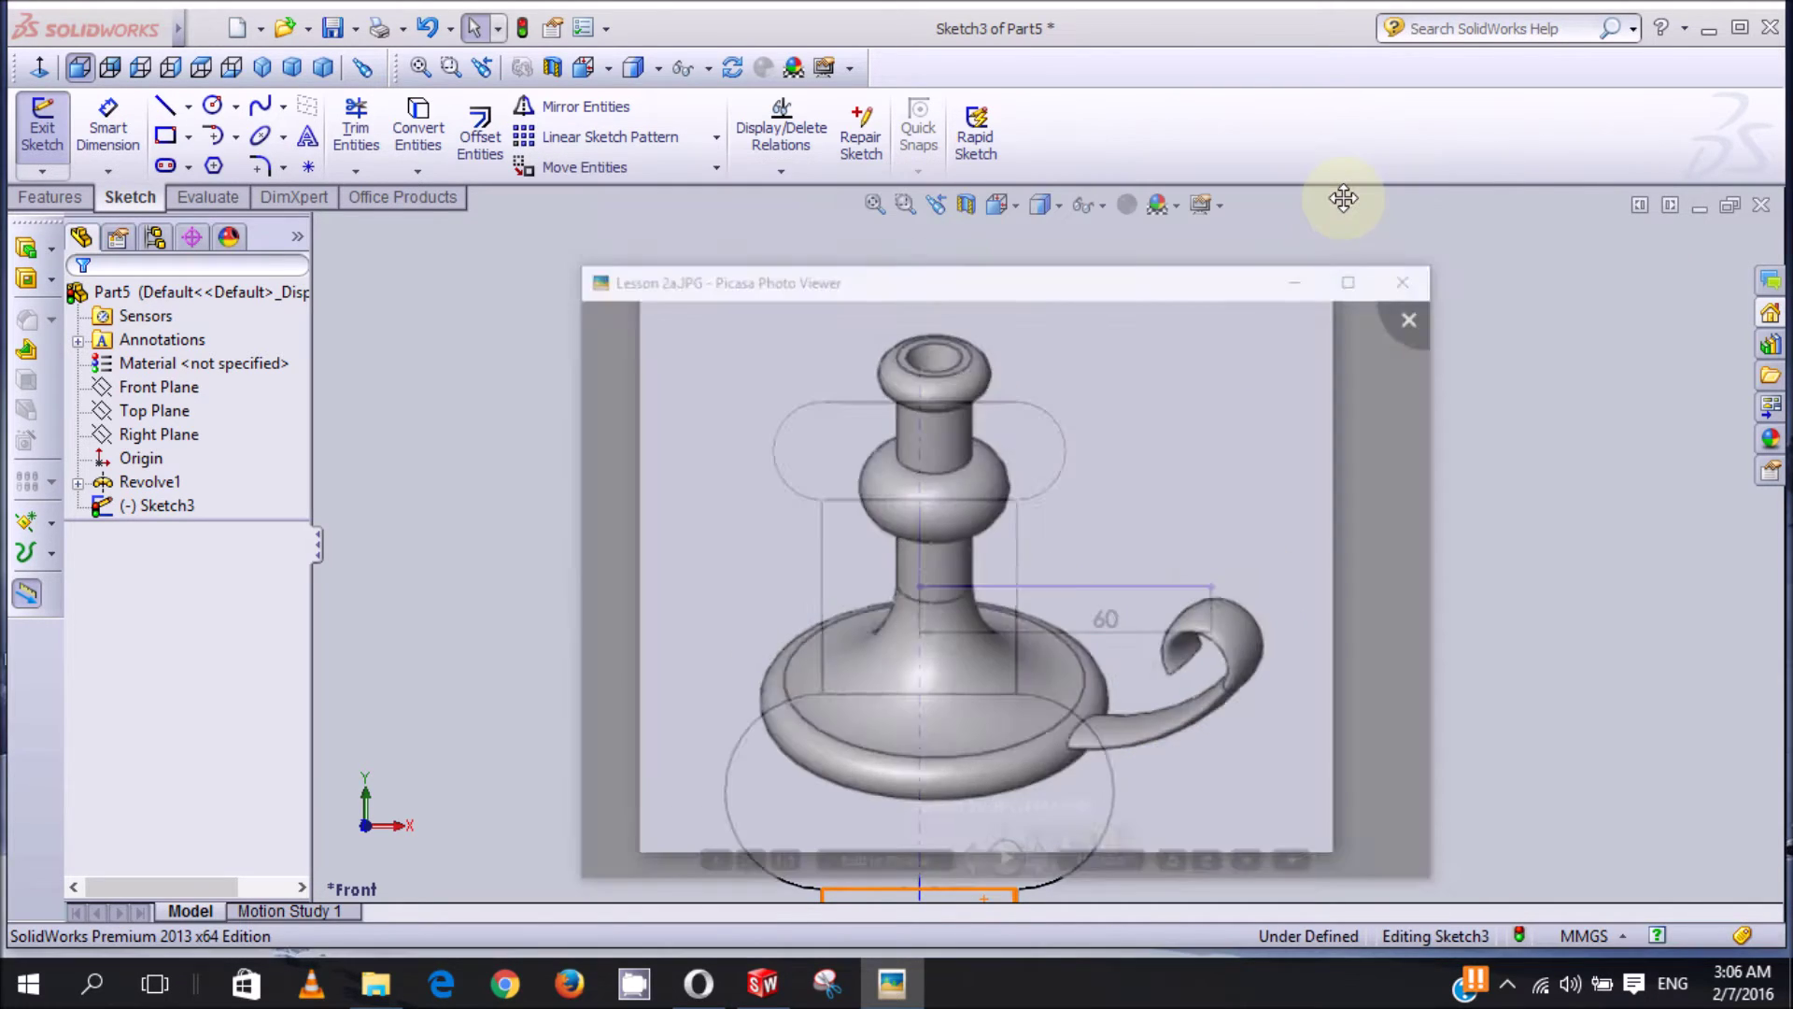
left_click(236, 138)
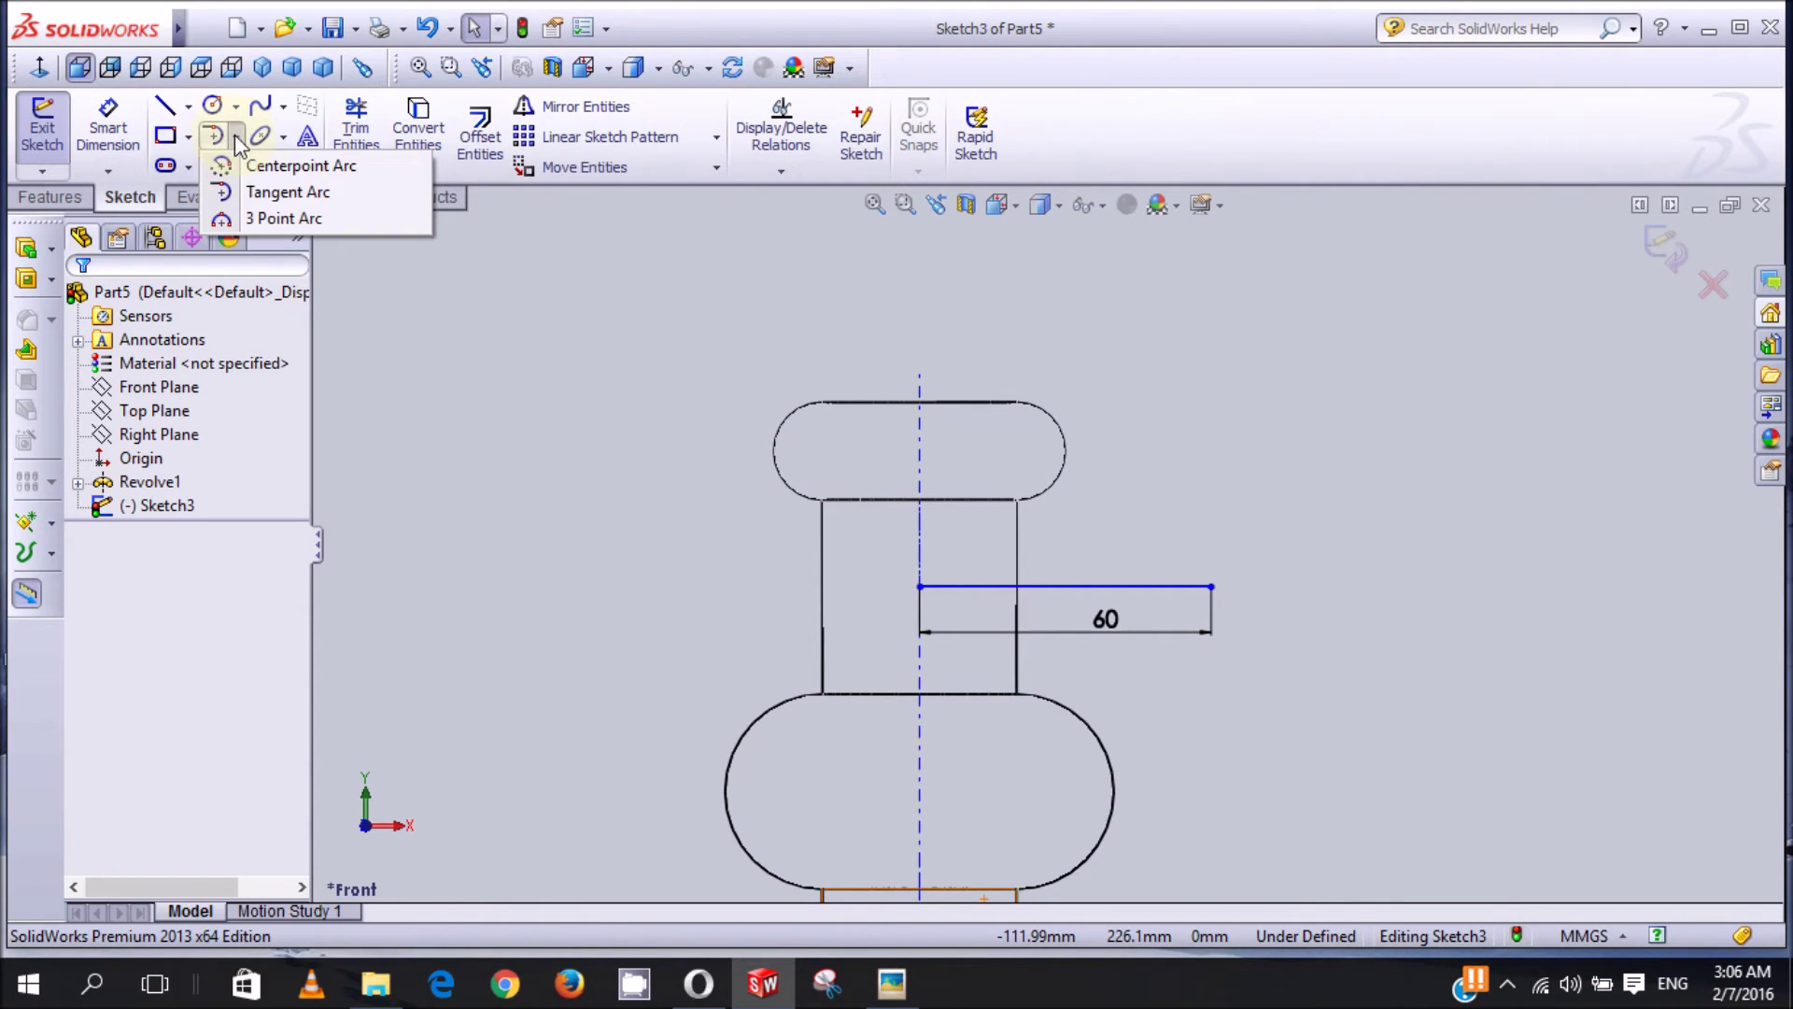
left_click(280, 190)
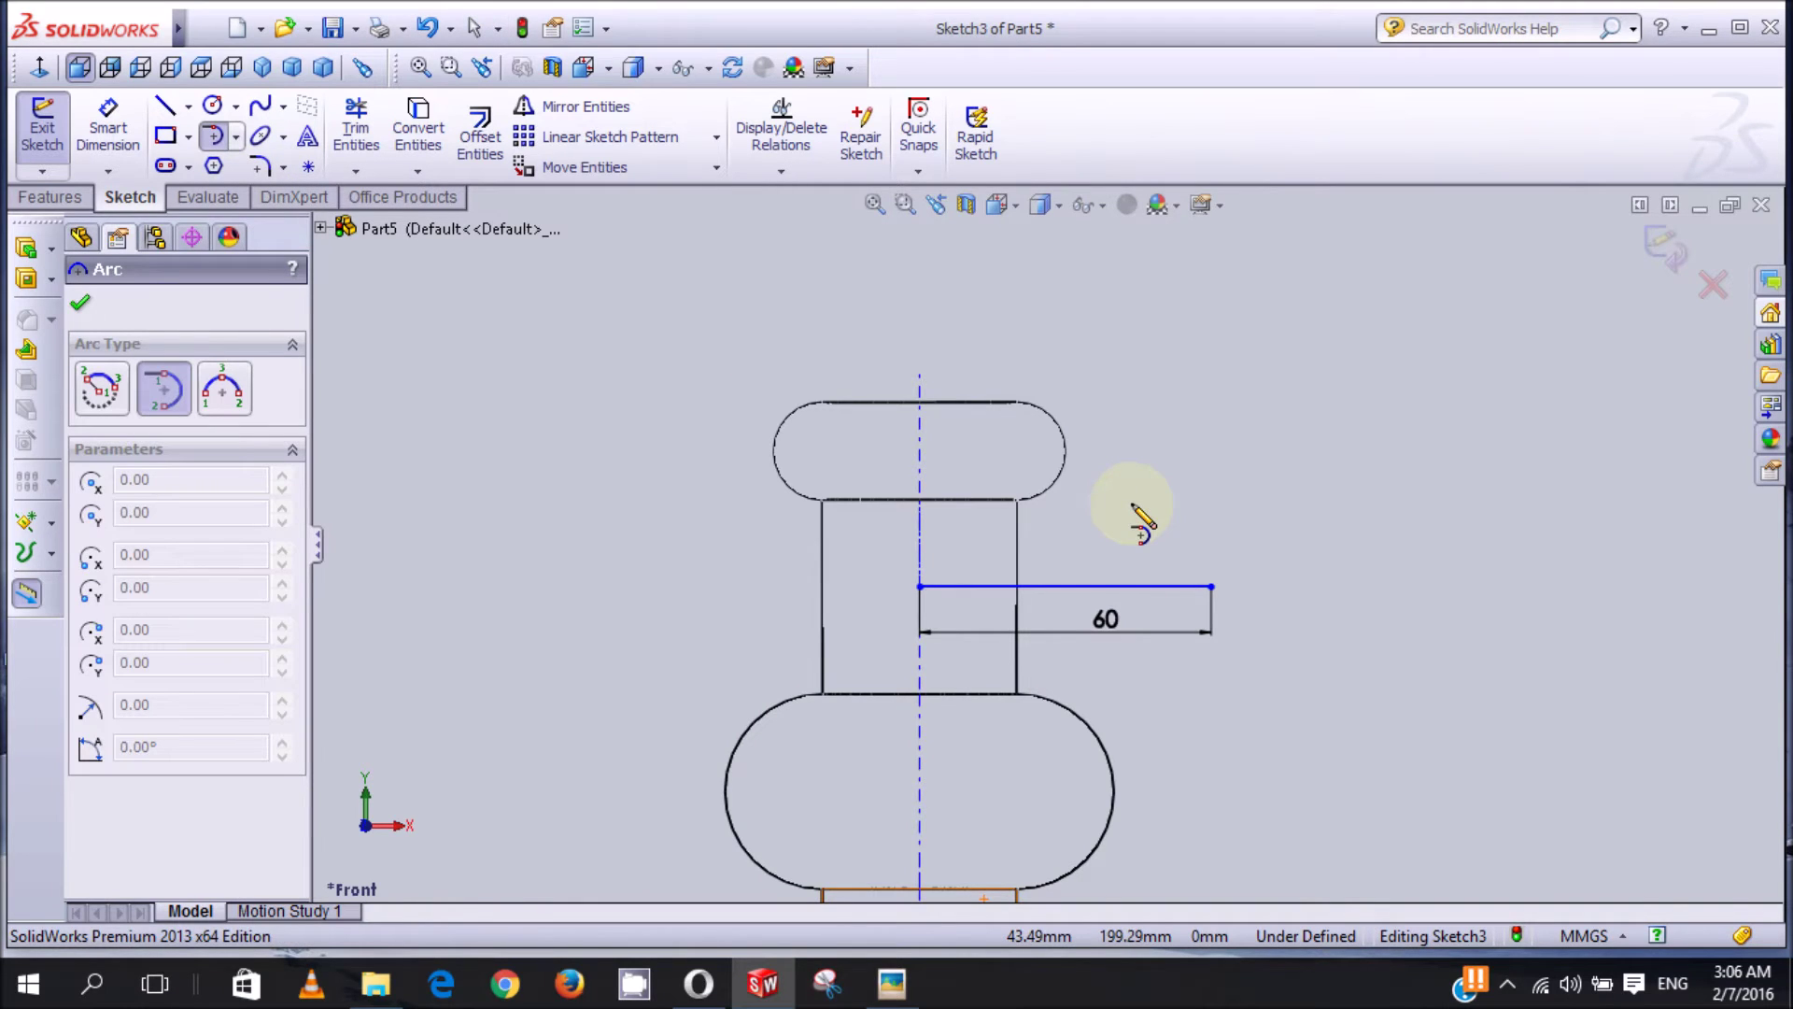
left_click(1210, 585)
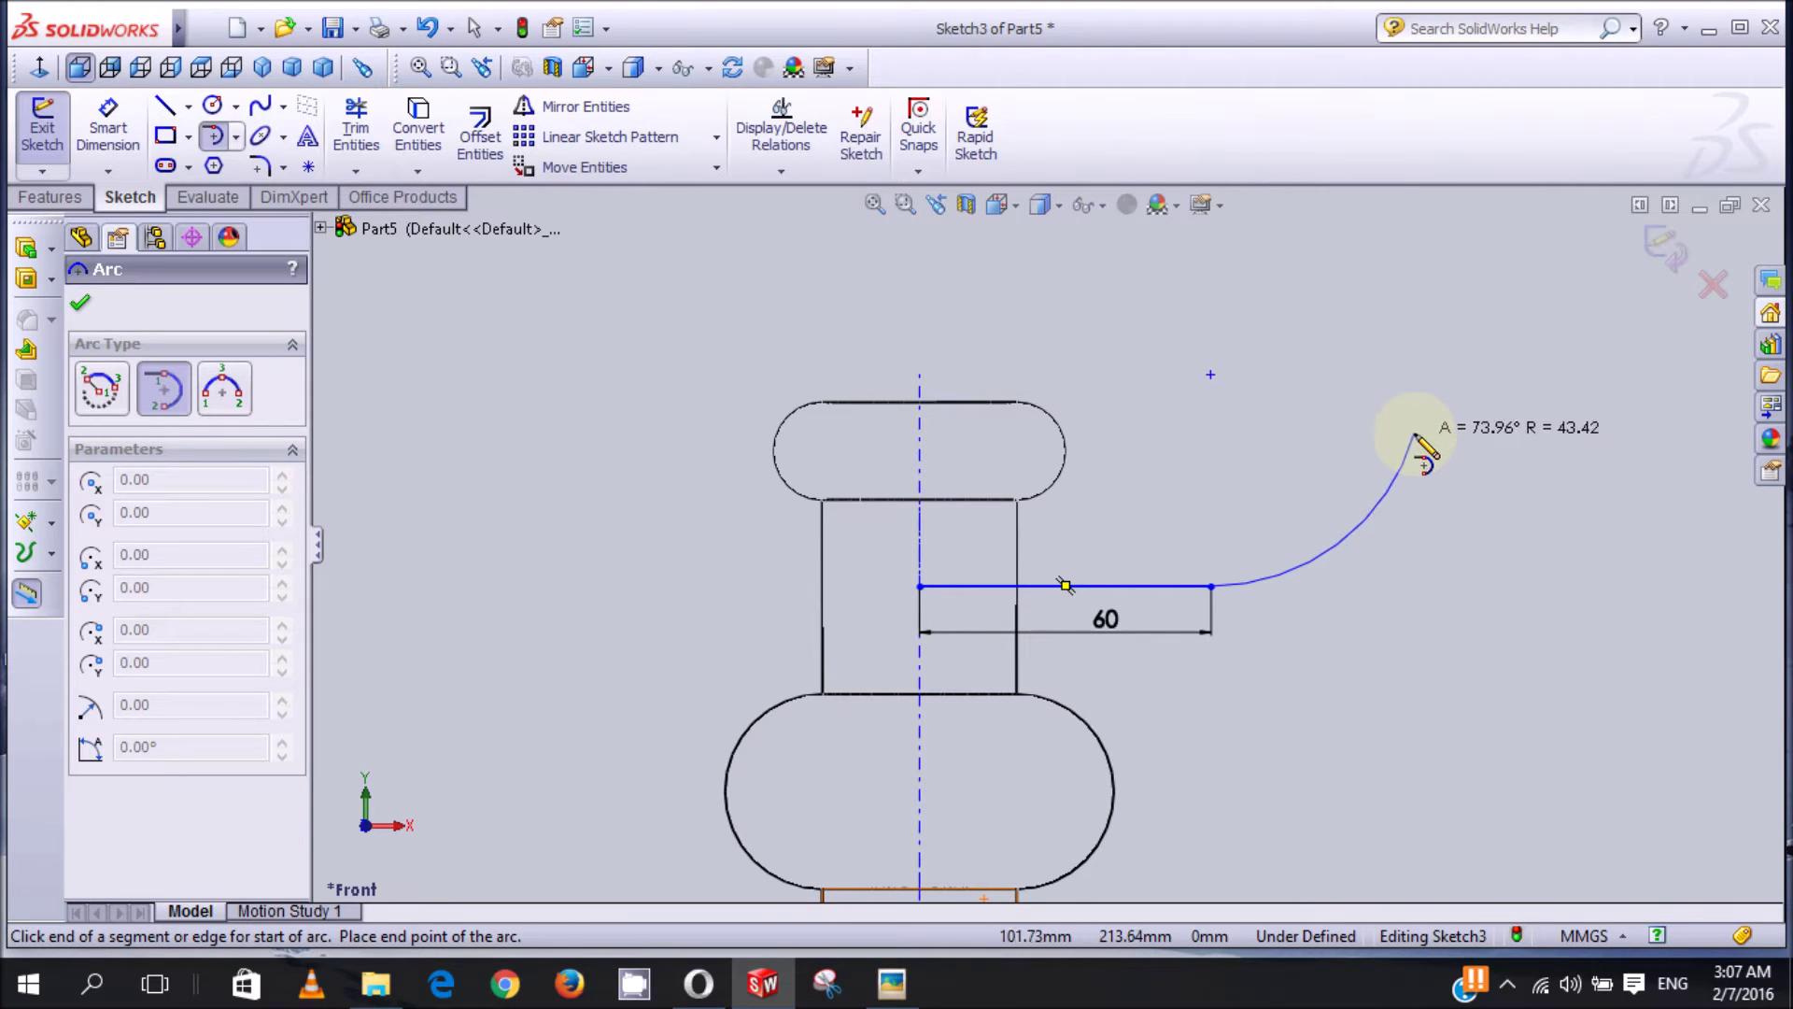
left_click(1424, 413)
left_click(1420, 422)
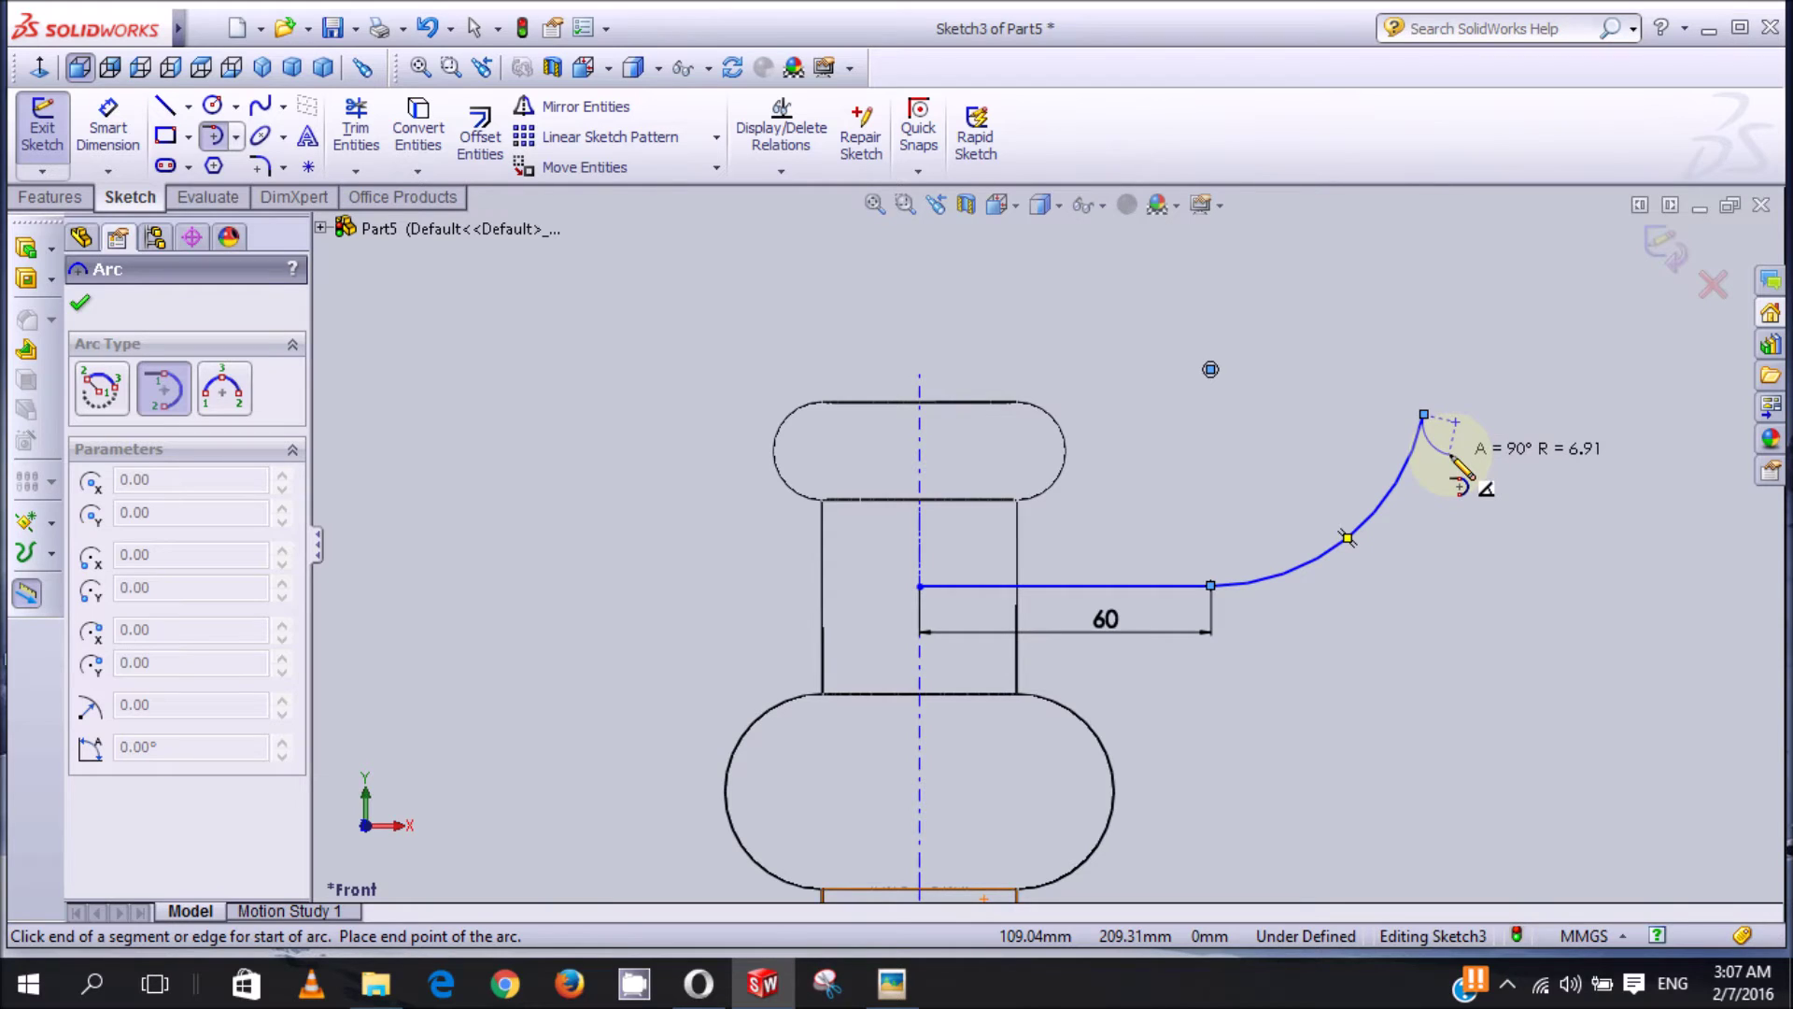
key("Escape")
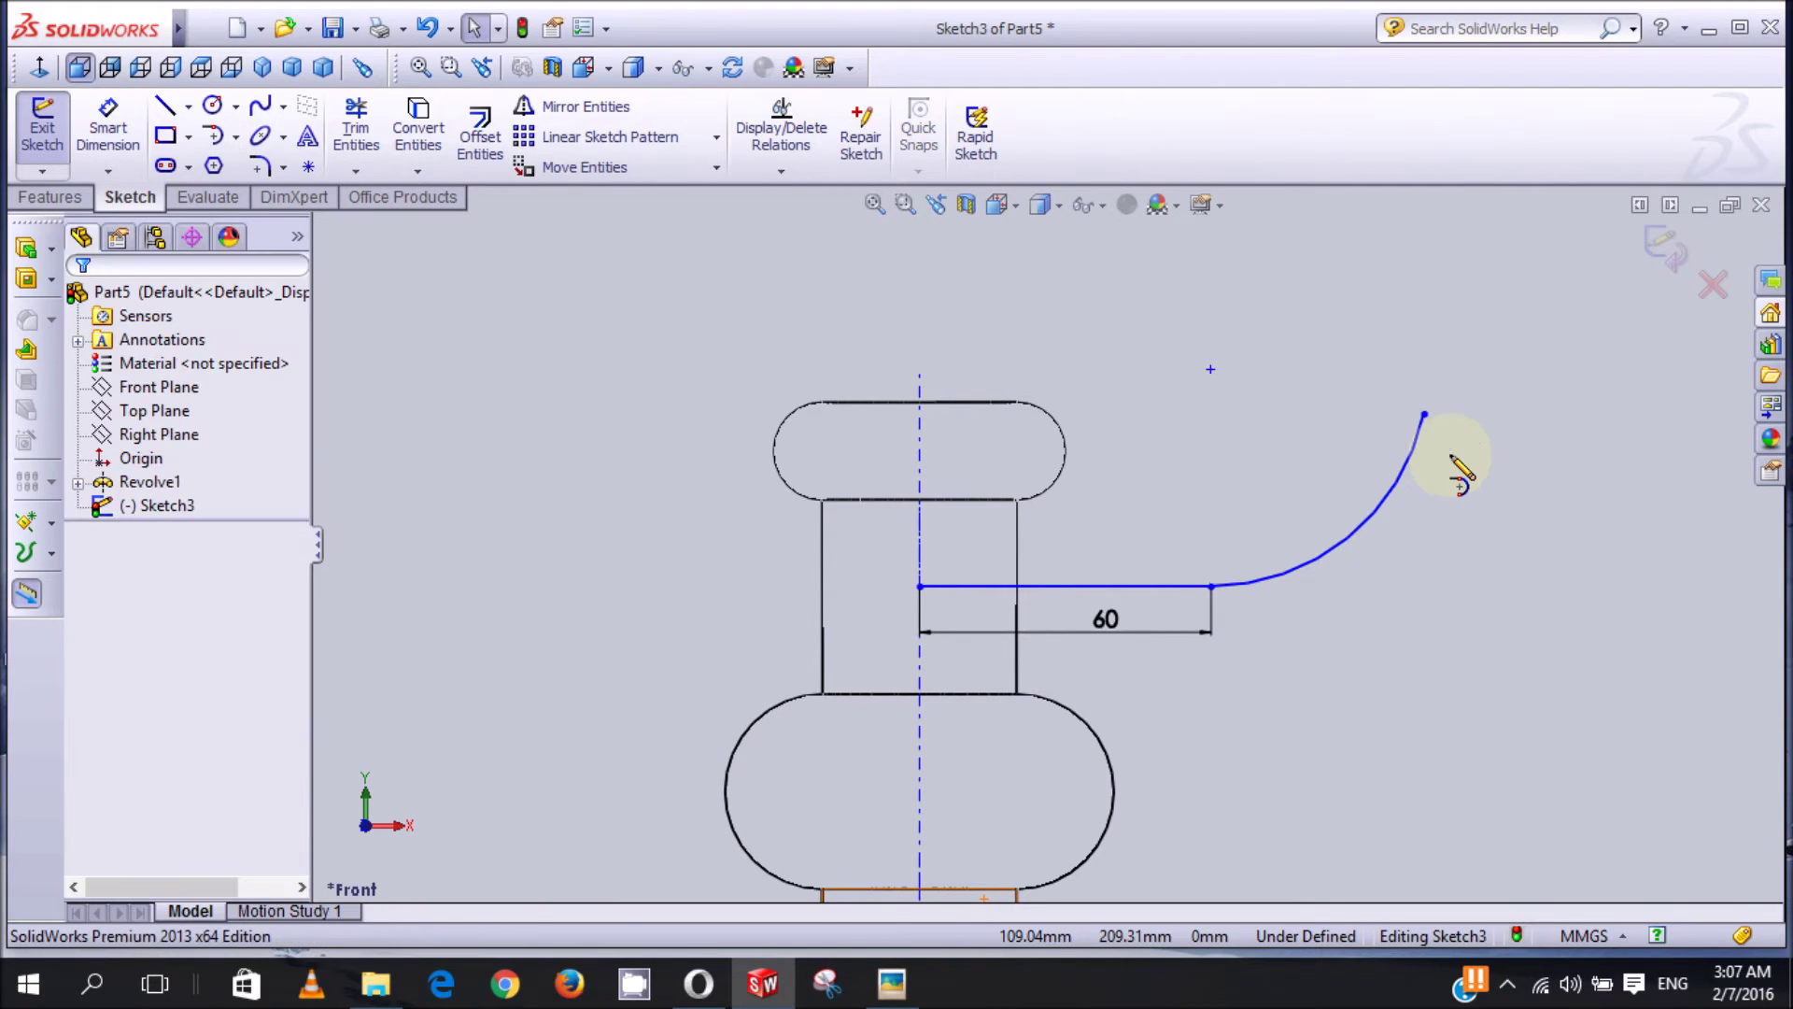
Step: Check the handle's curl in the reference image and add a tangent arc of about 237° and 7.2 mm radius curling inward from the first arc's end
left_click(892, 983)
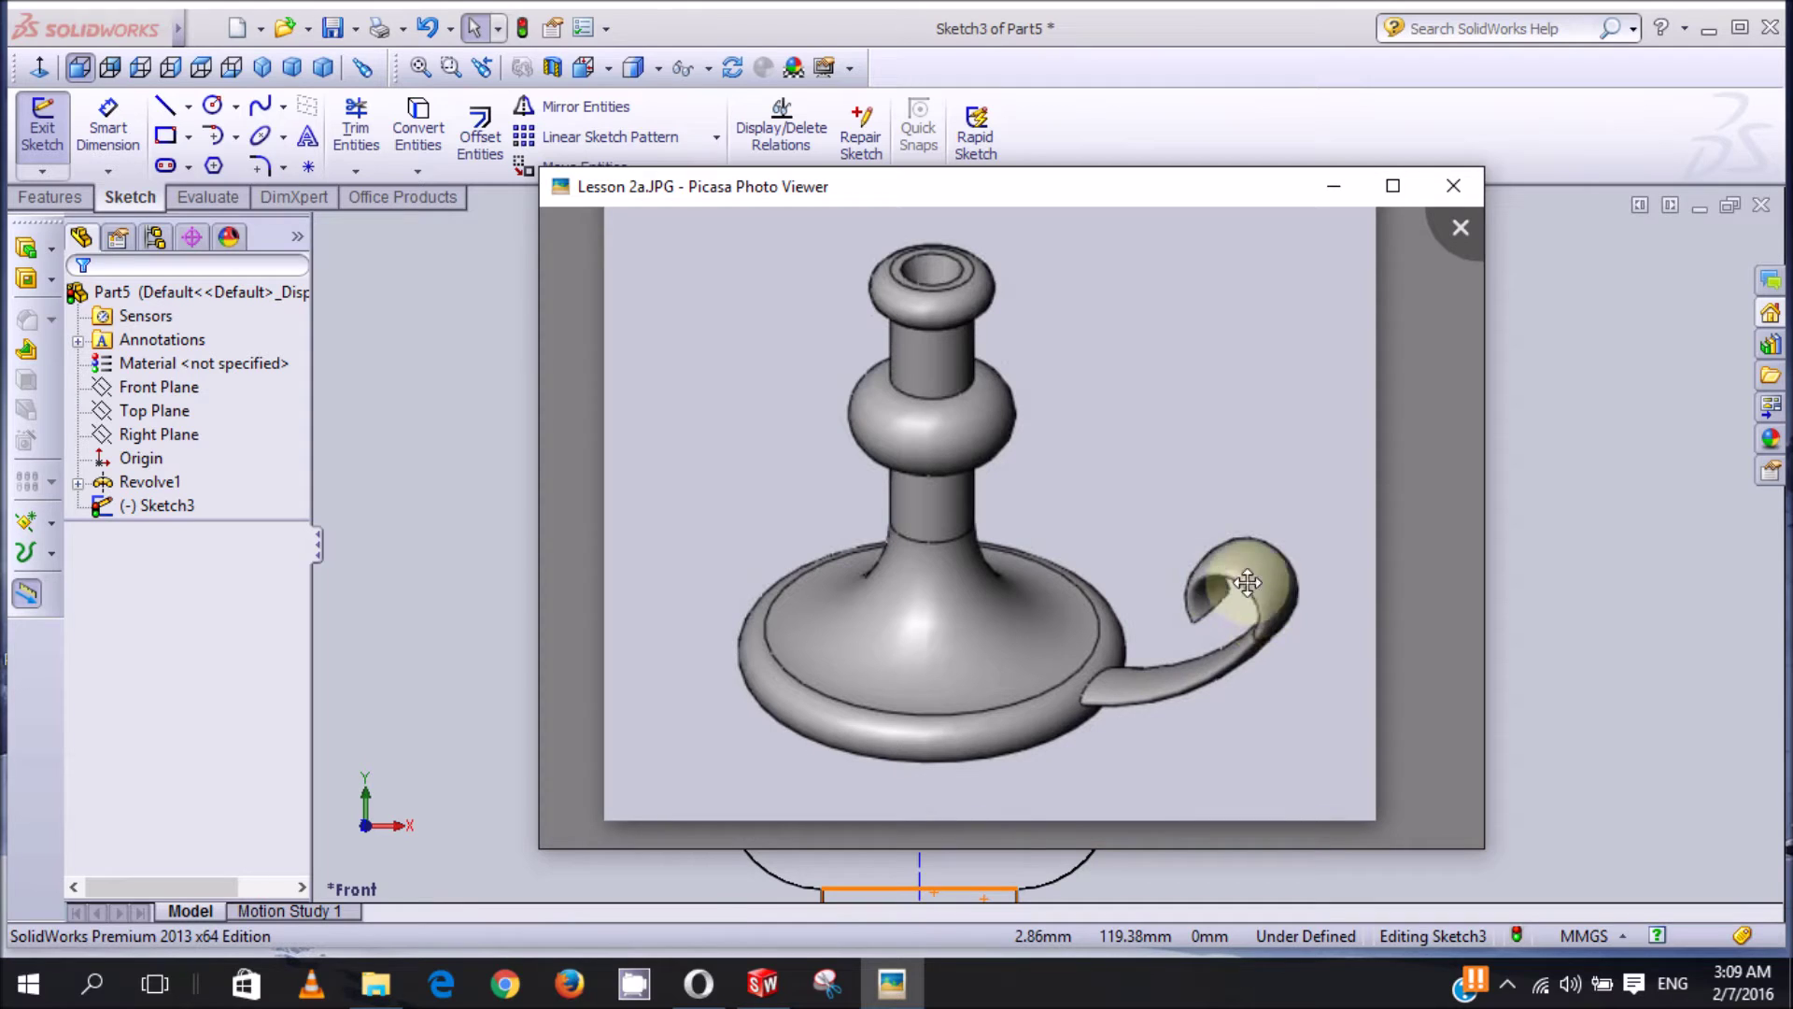
left_click(1334, 186)
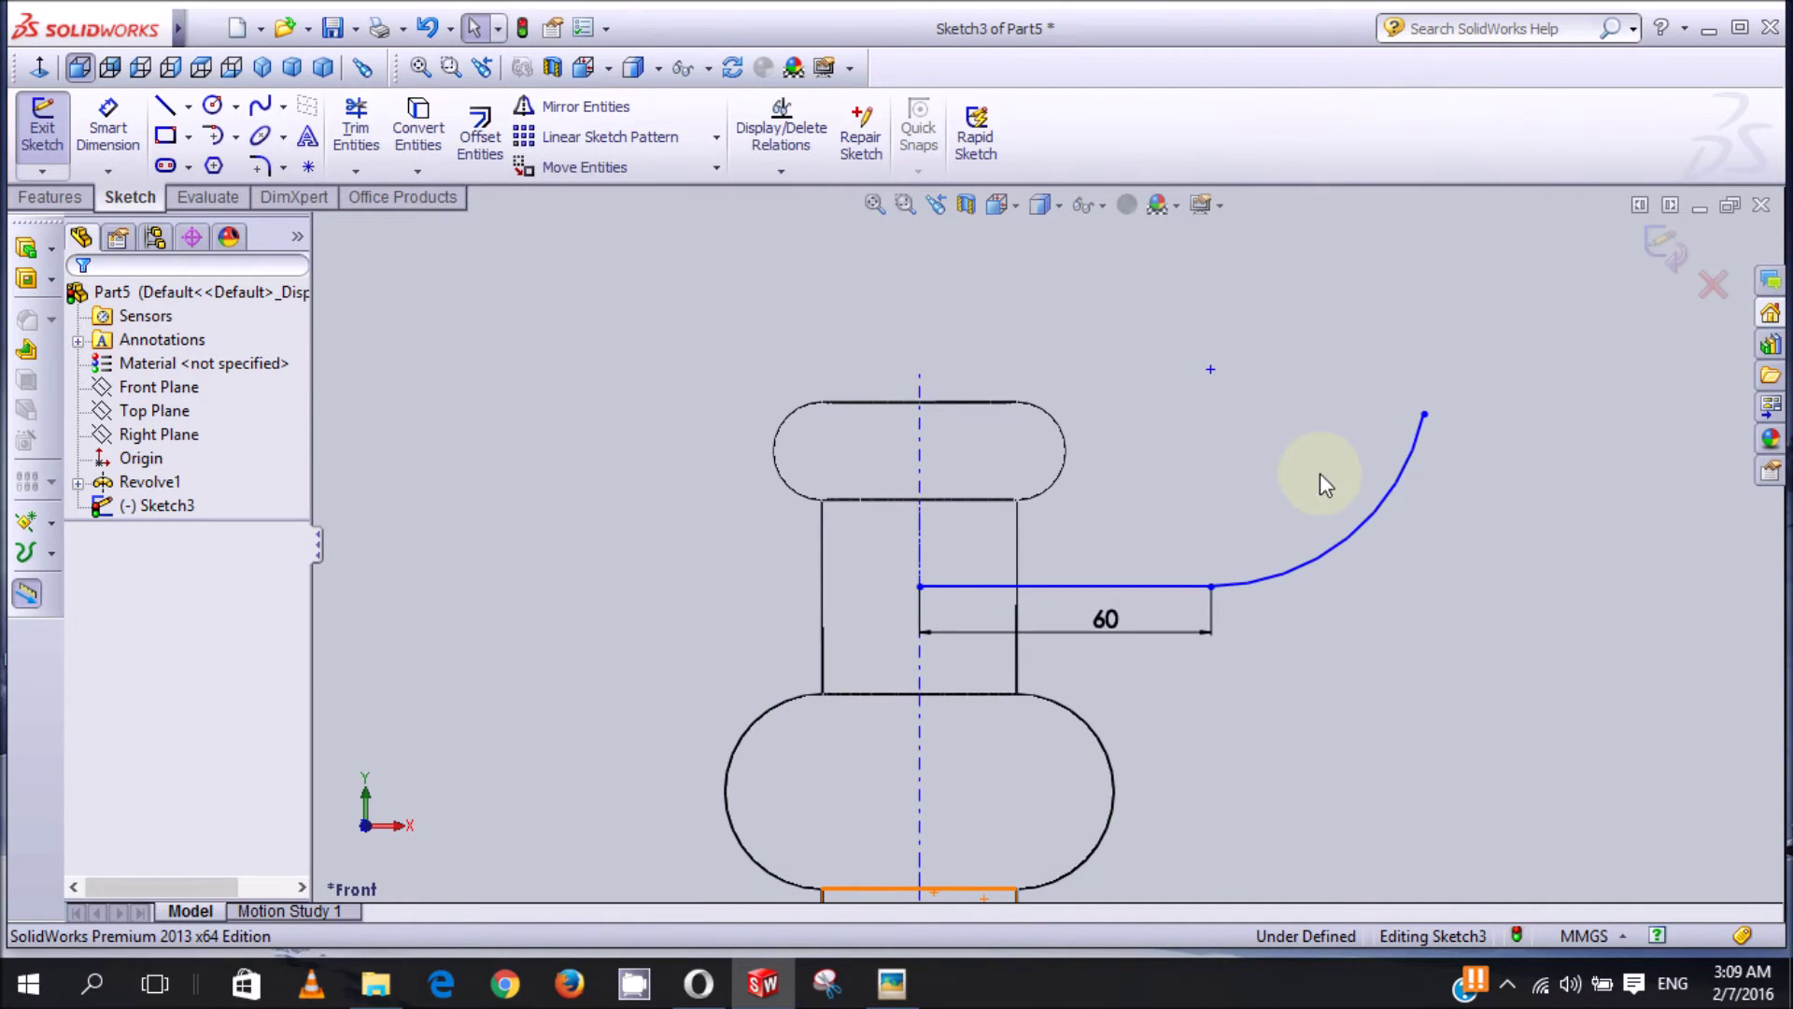
left_click(235, 138)
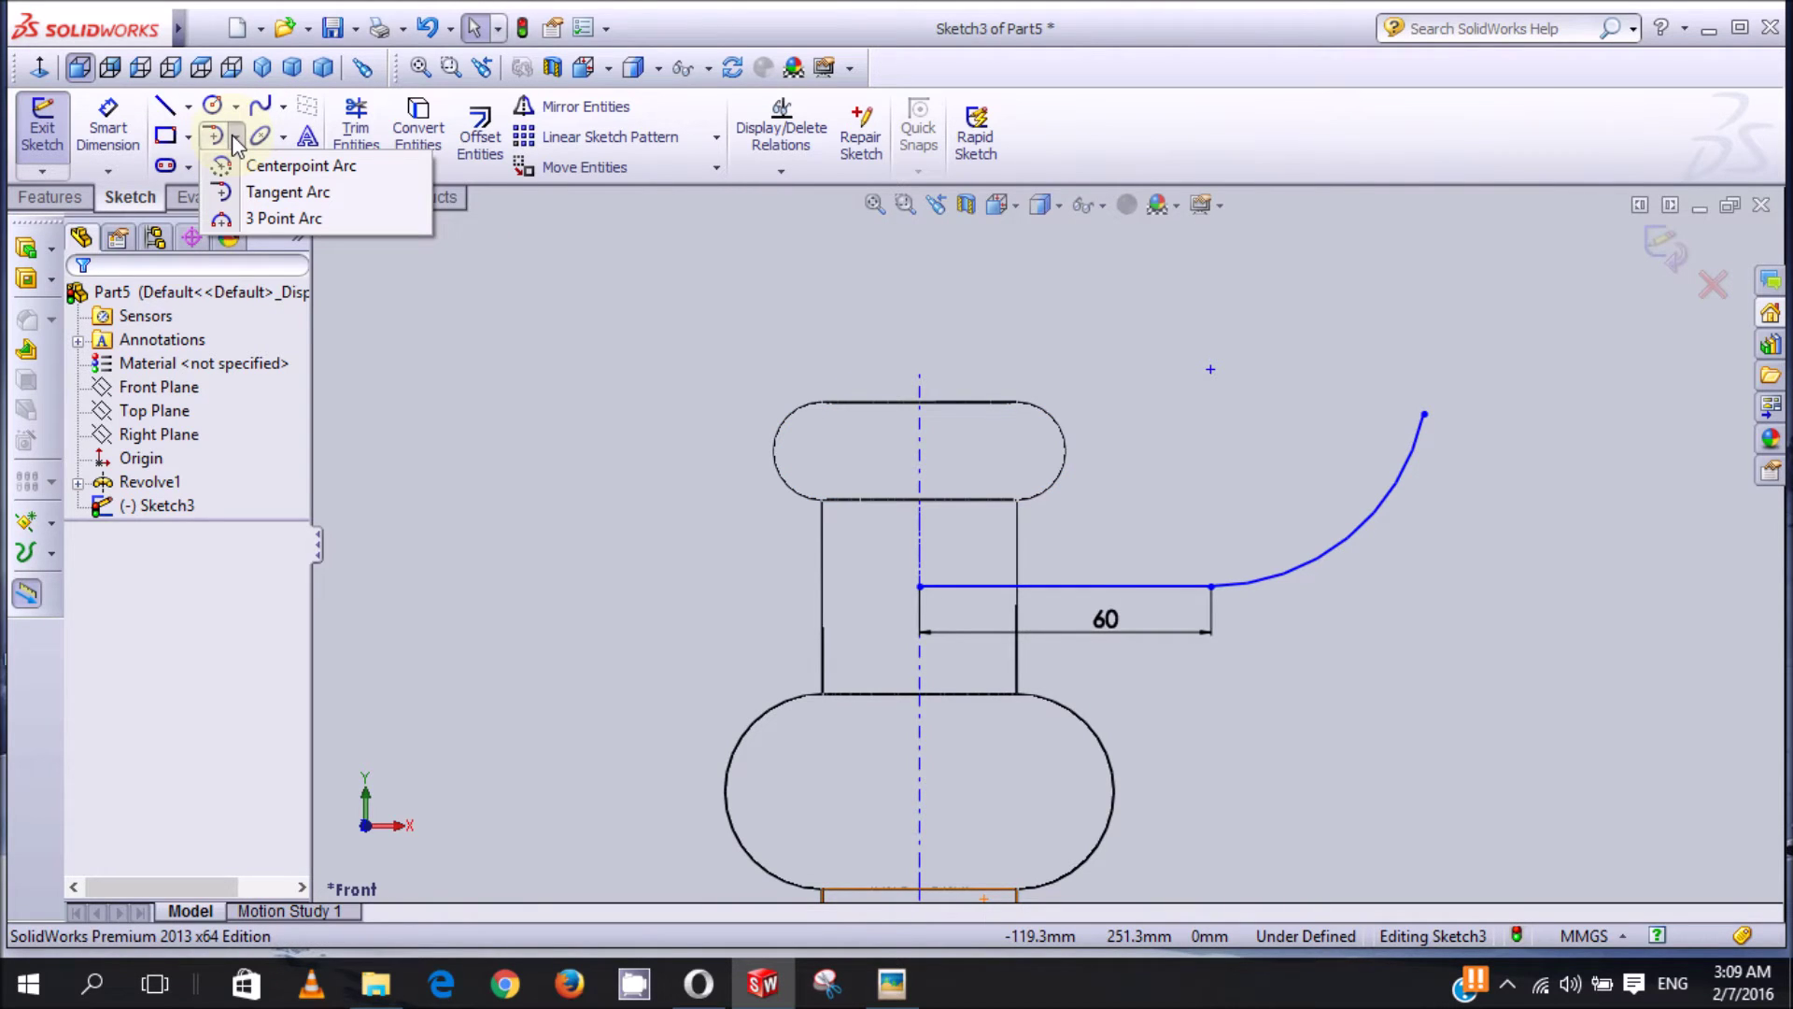
left_click(283, 194)
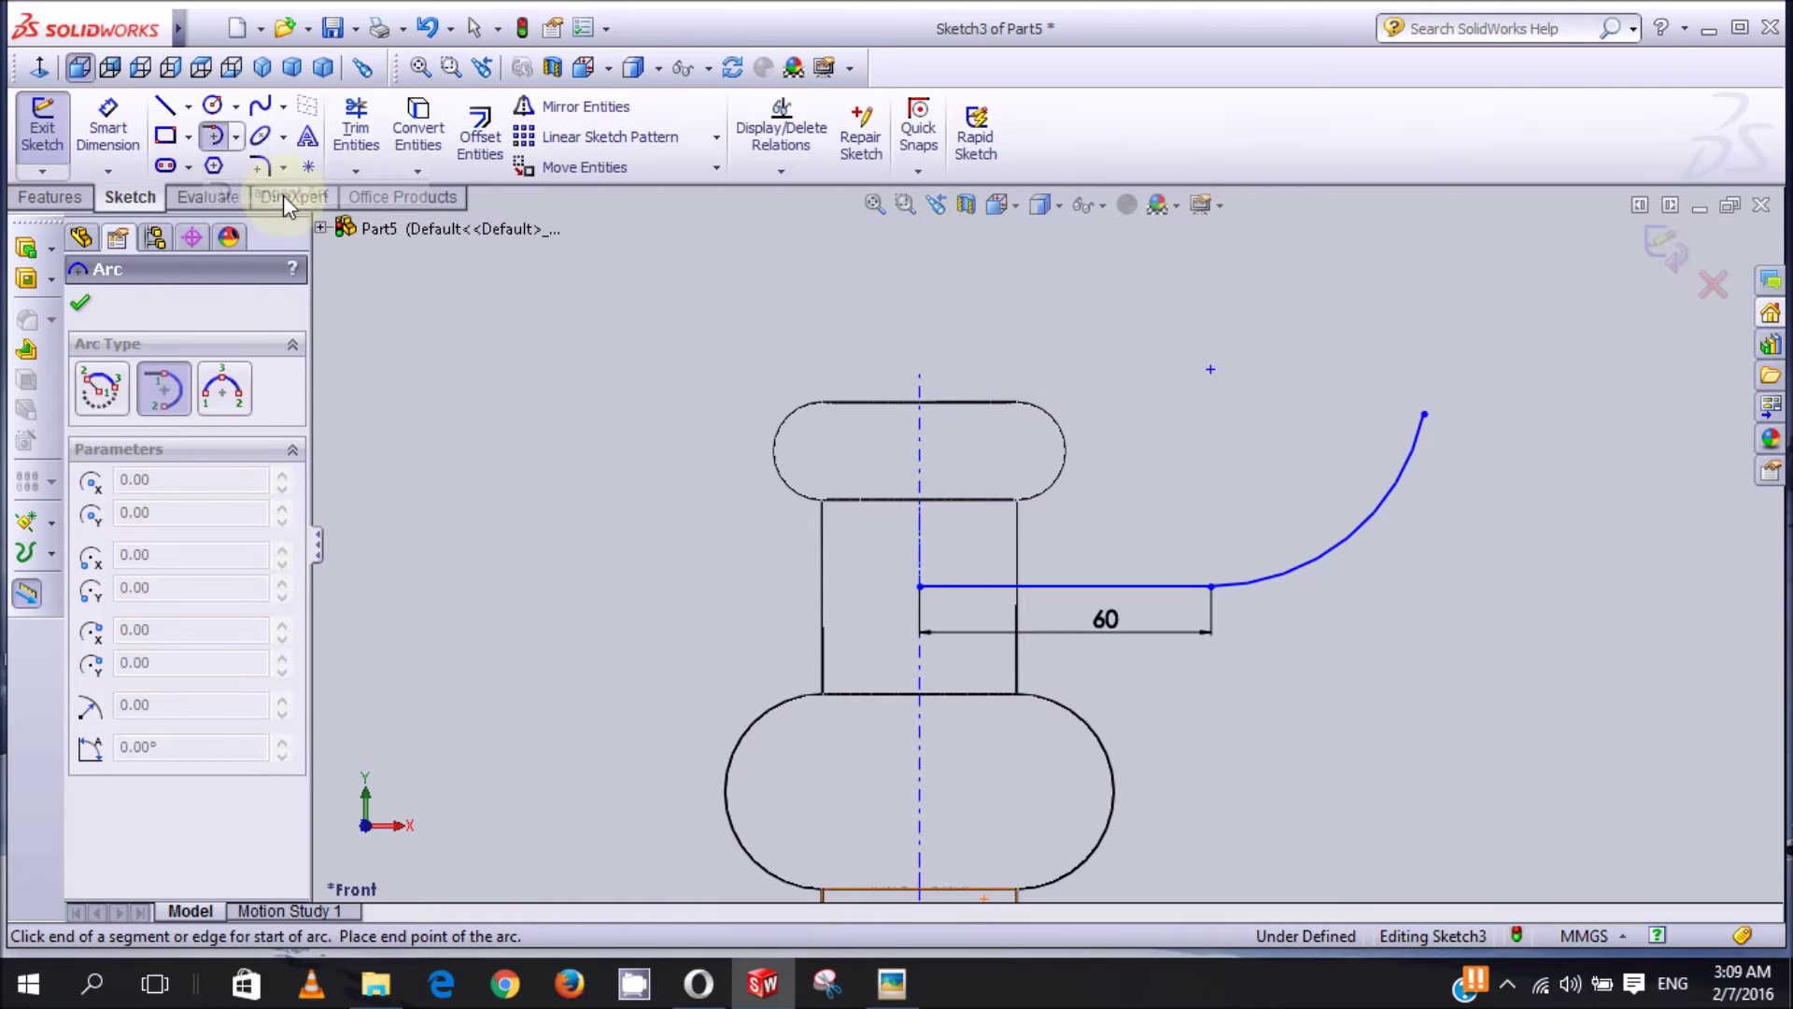
left_click(1423, 414)
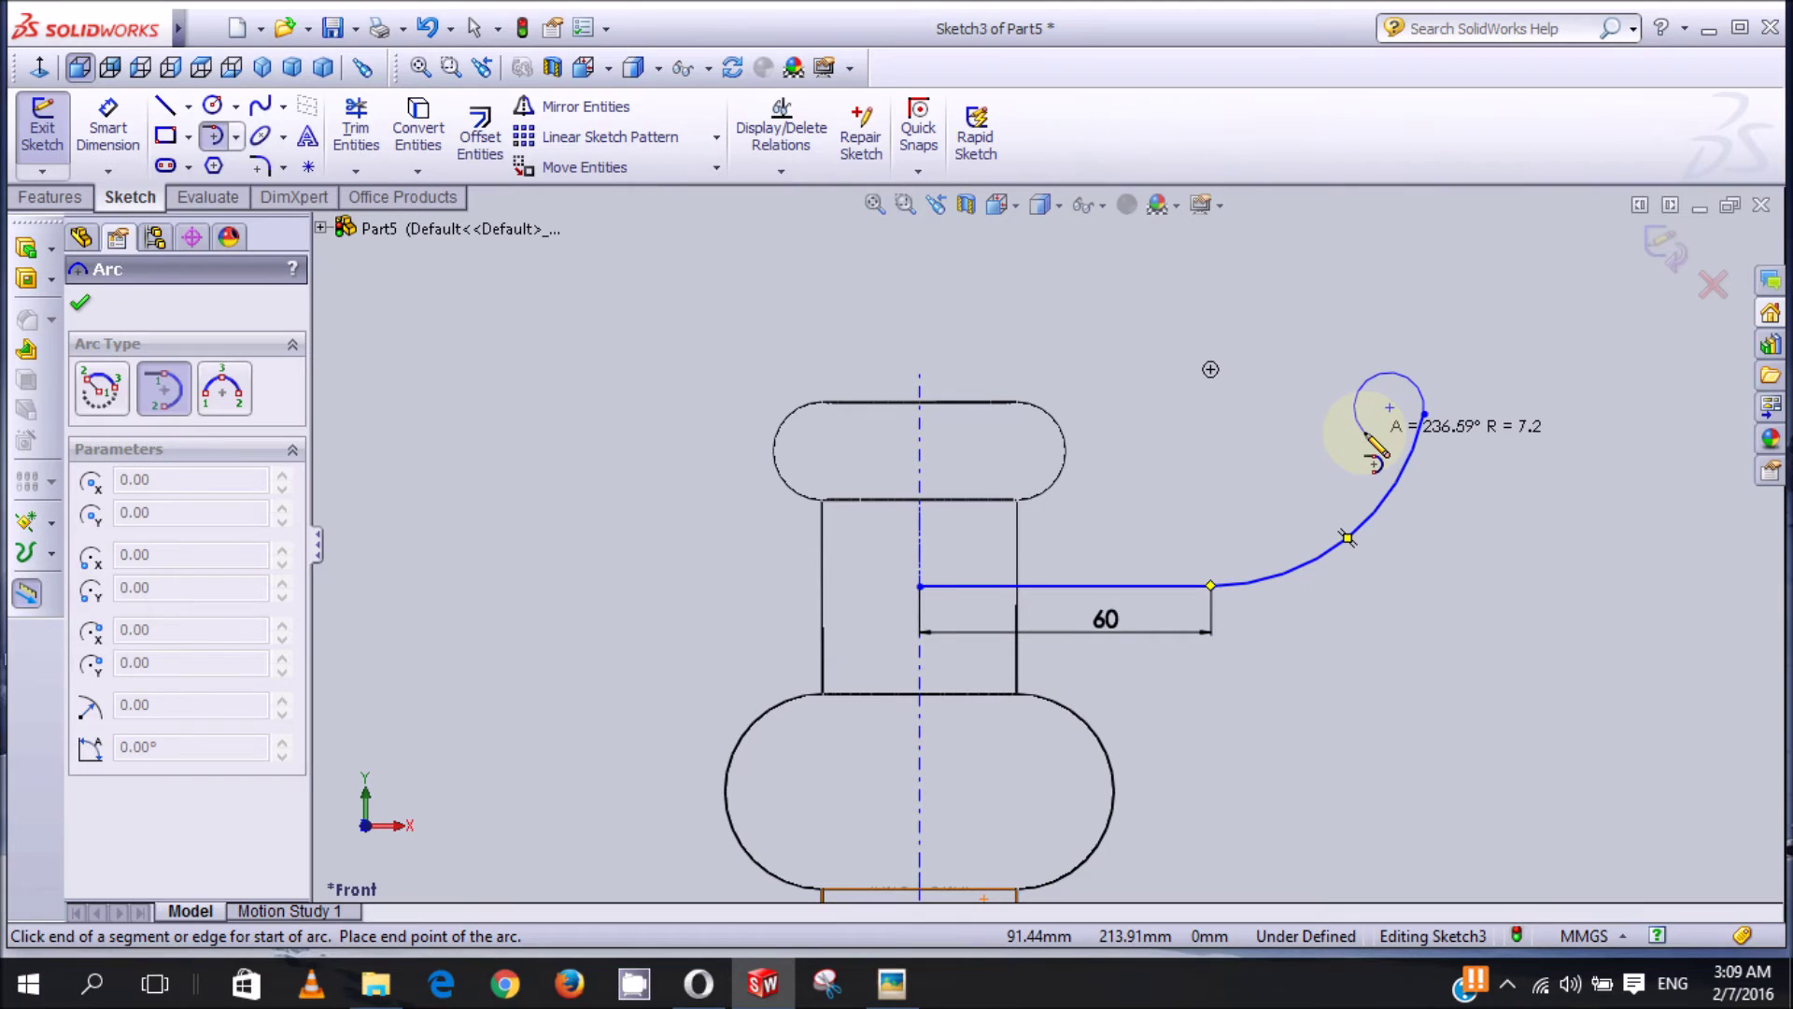
left_click(1380, 372)
left_click(1363, 432)
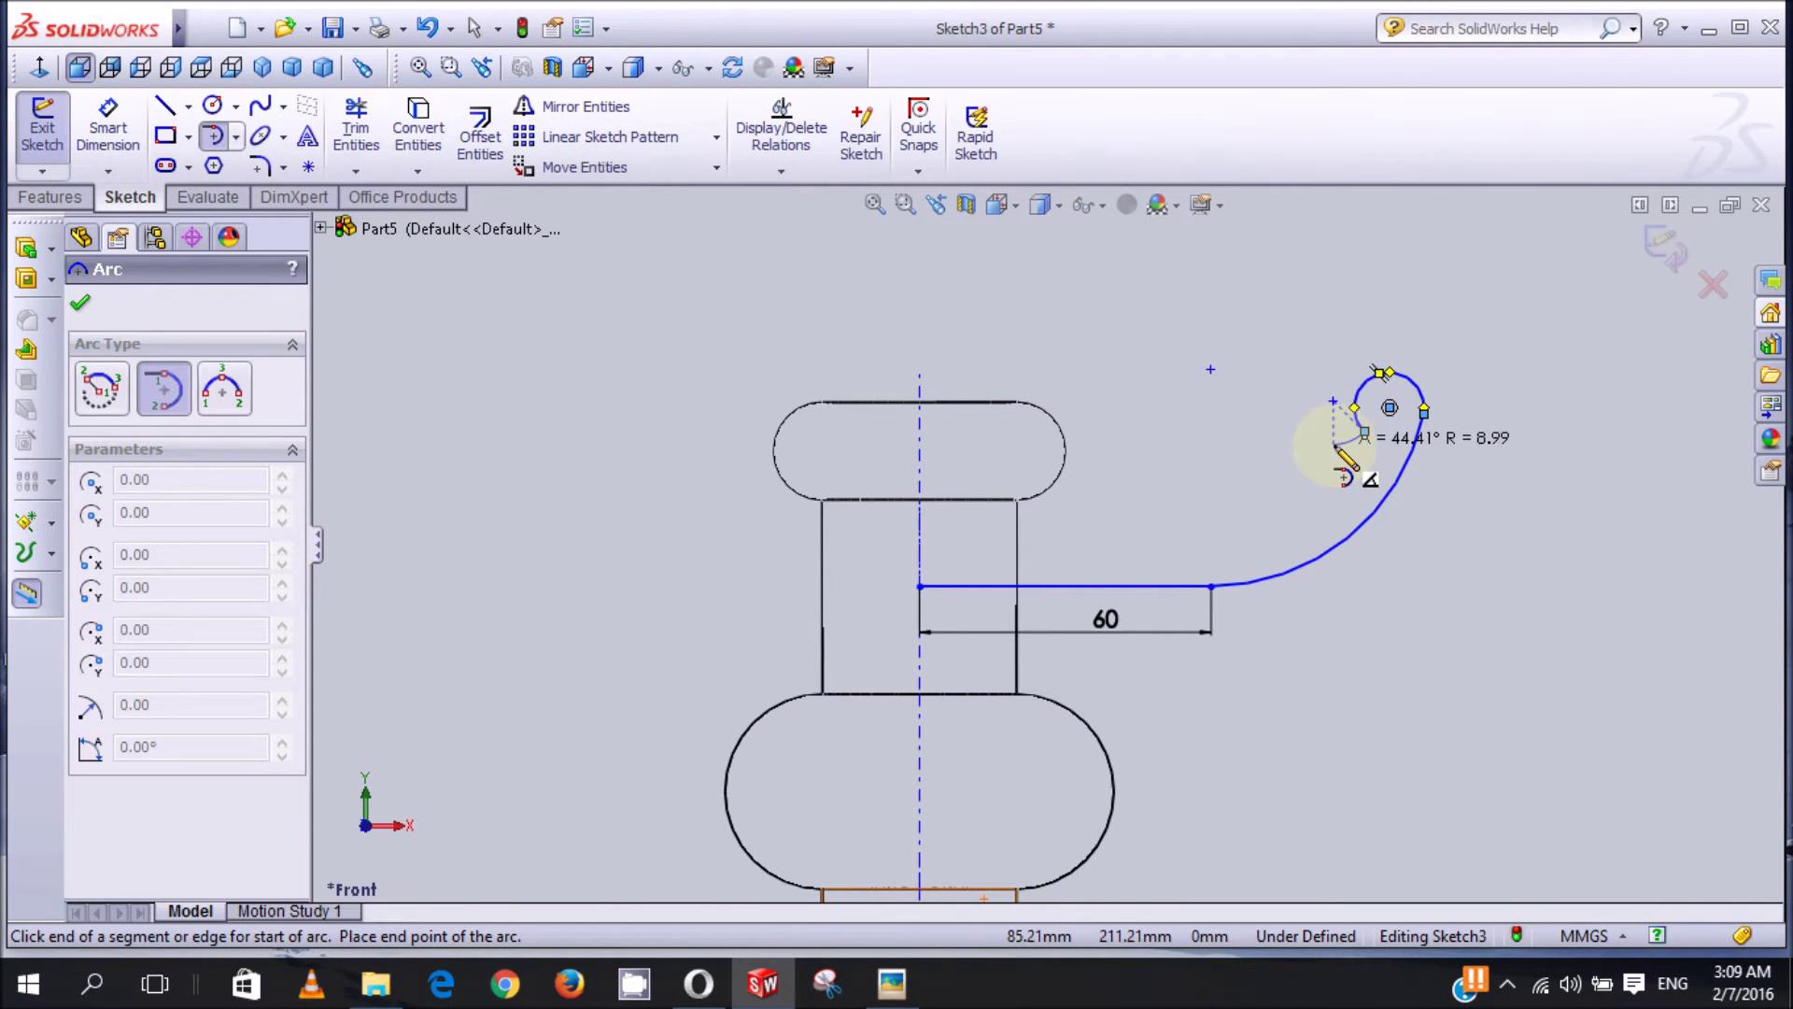
Step: End the arc command and dimension the large handle arc's radius as 150 mm
key("Escape")
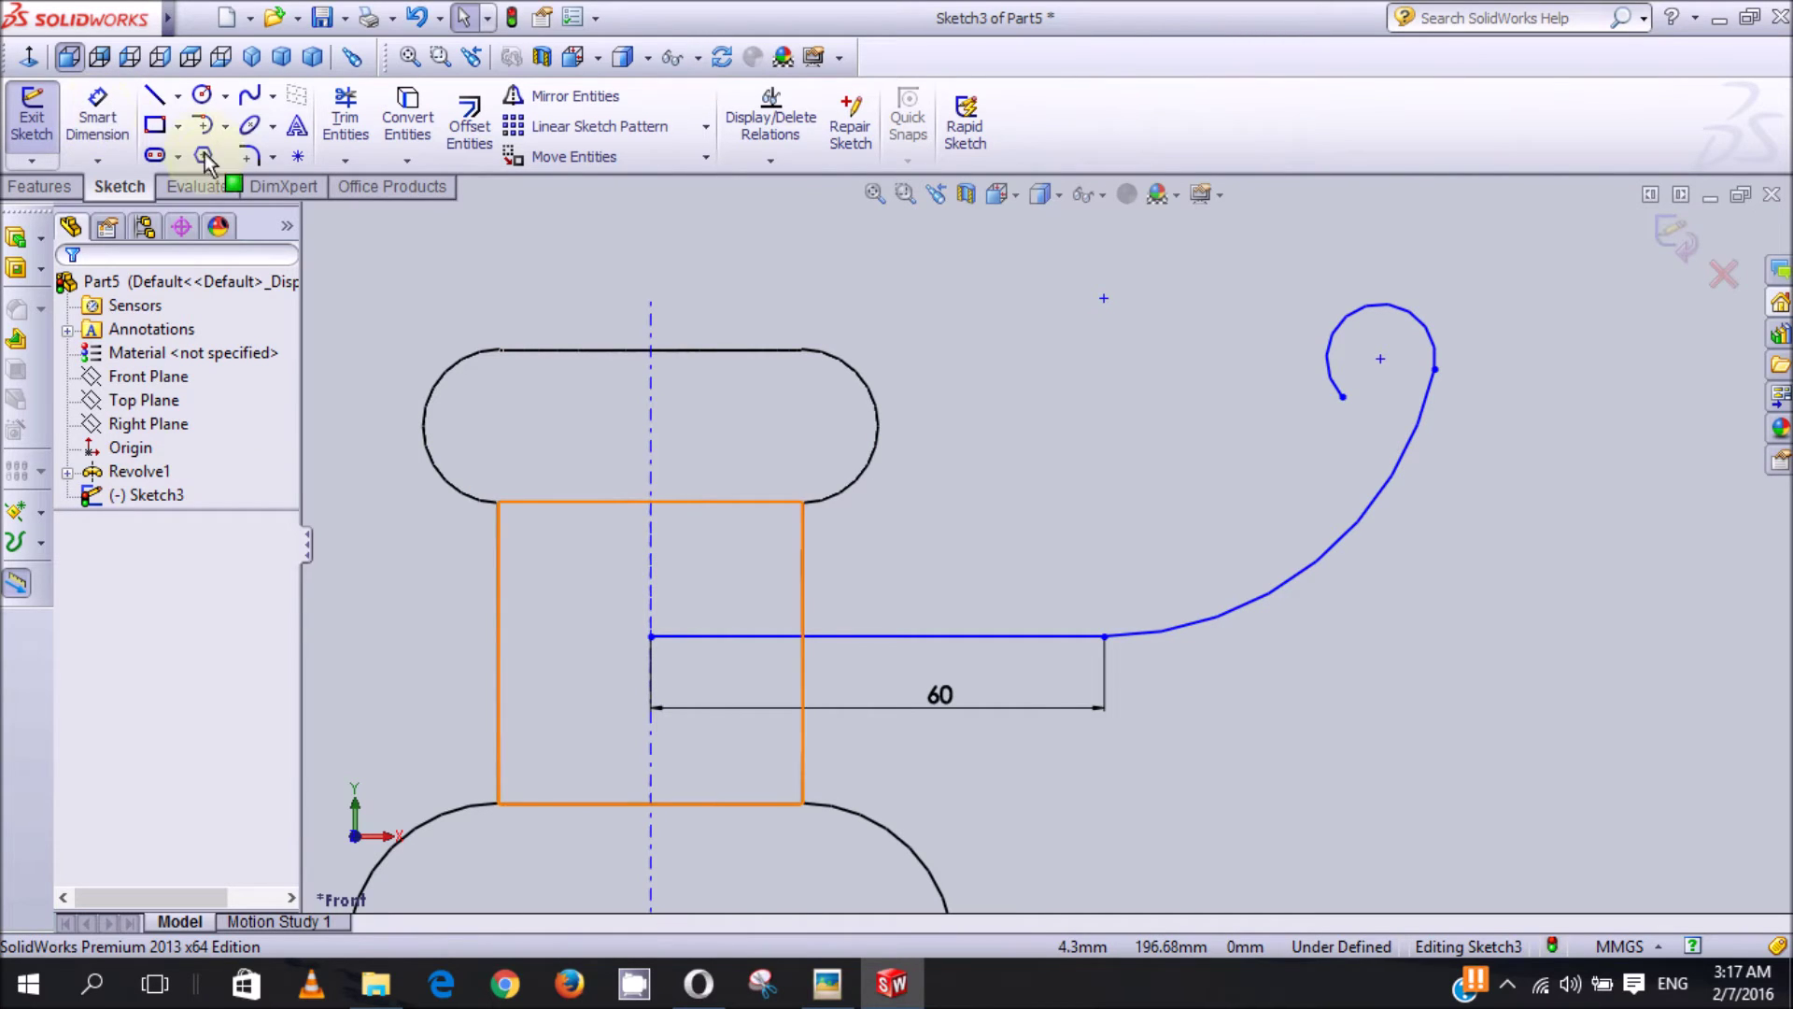
left_click(98, 120)
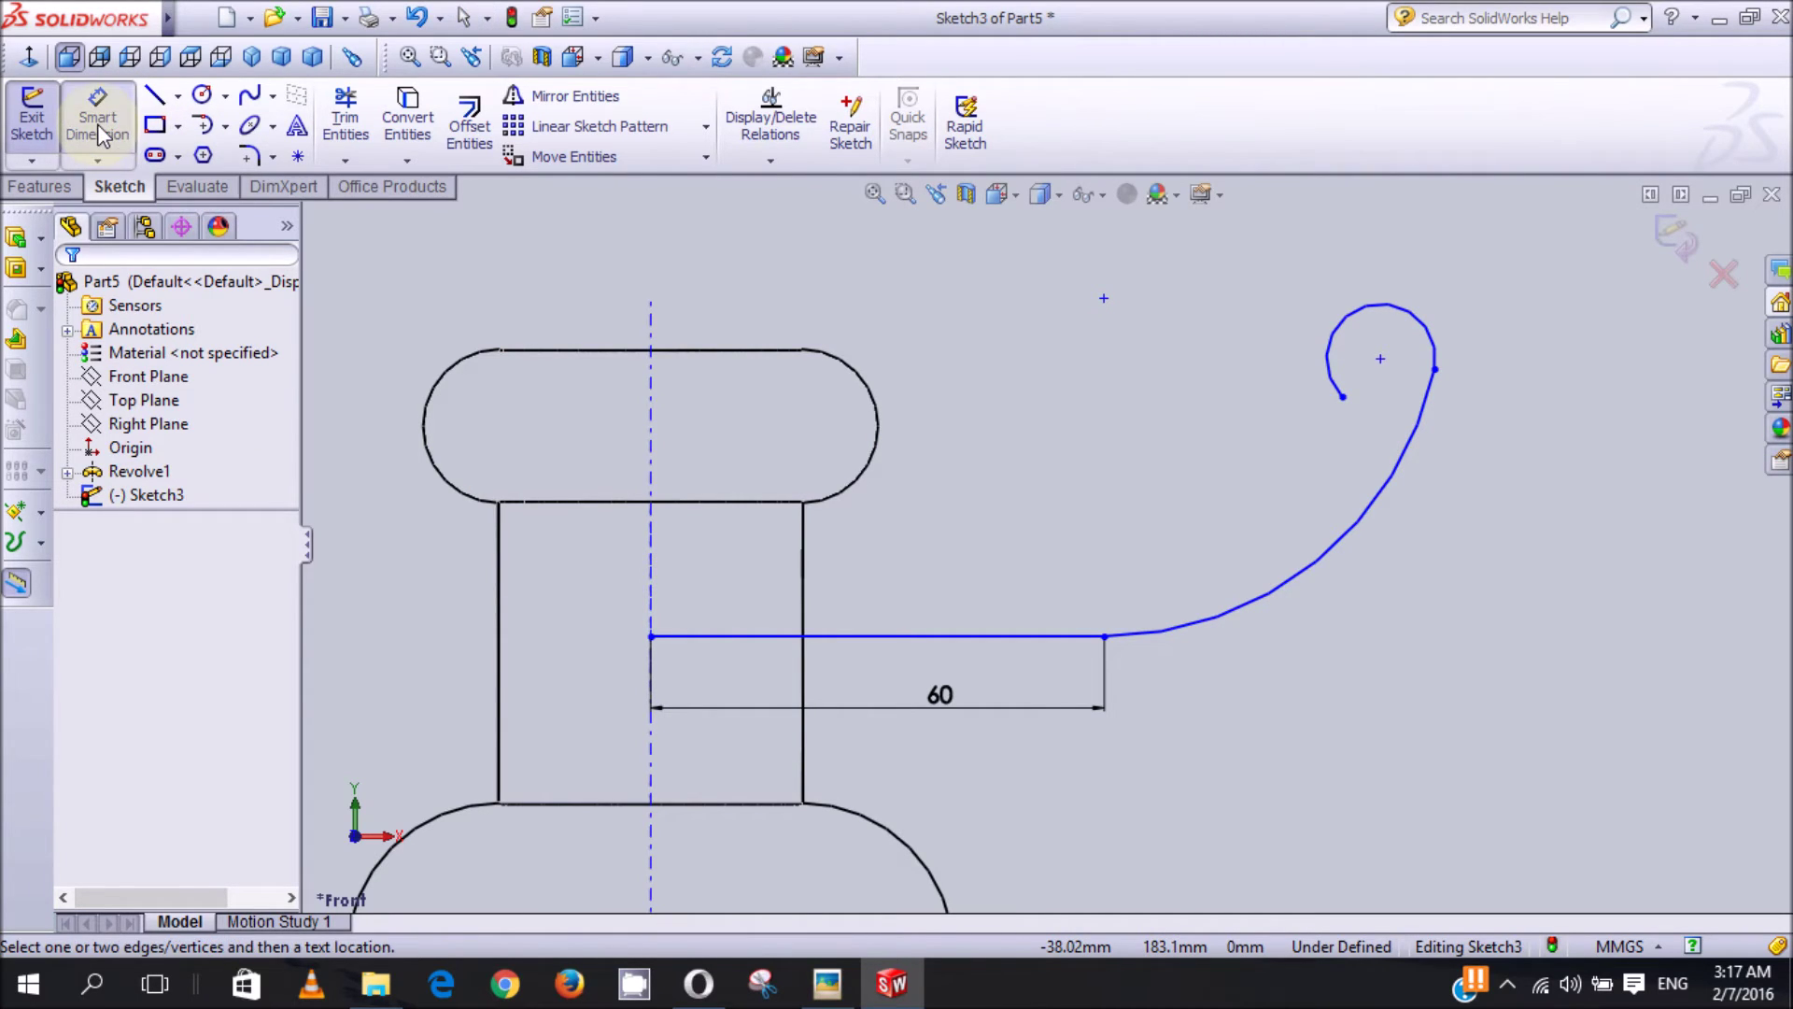
left_click(1309, 564)
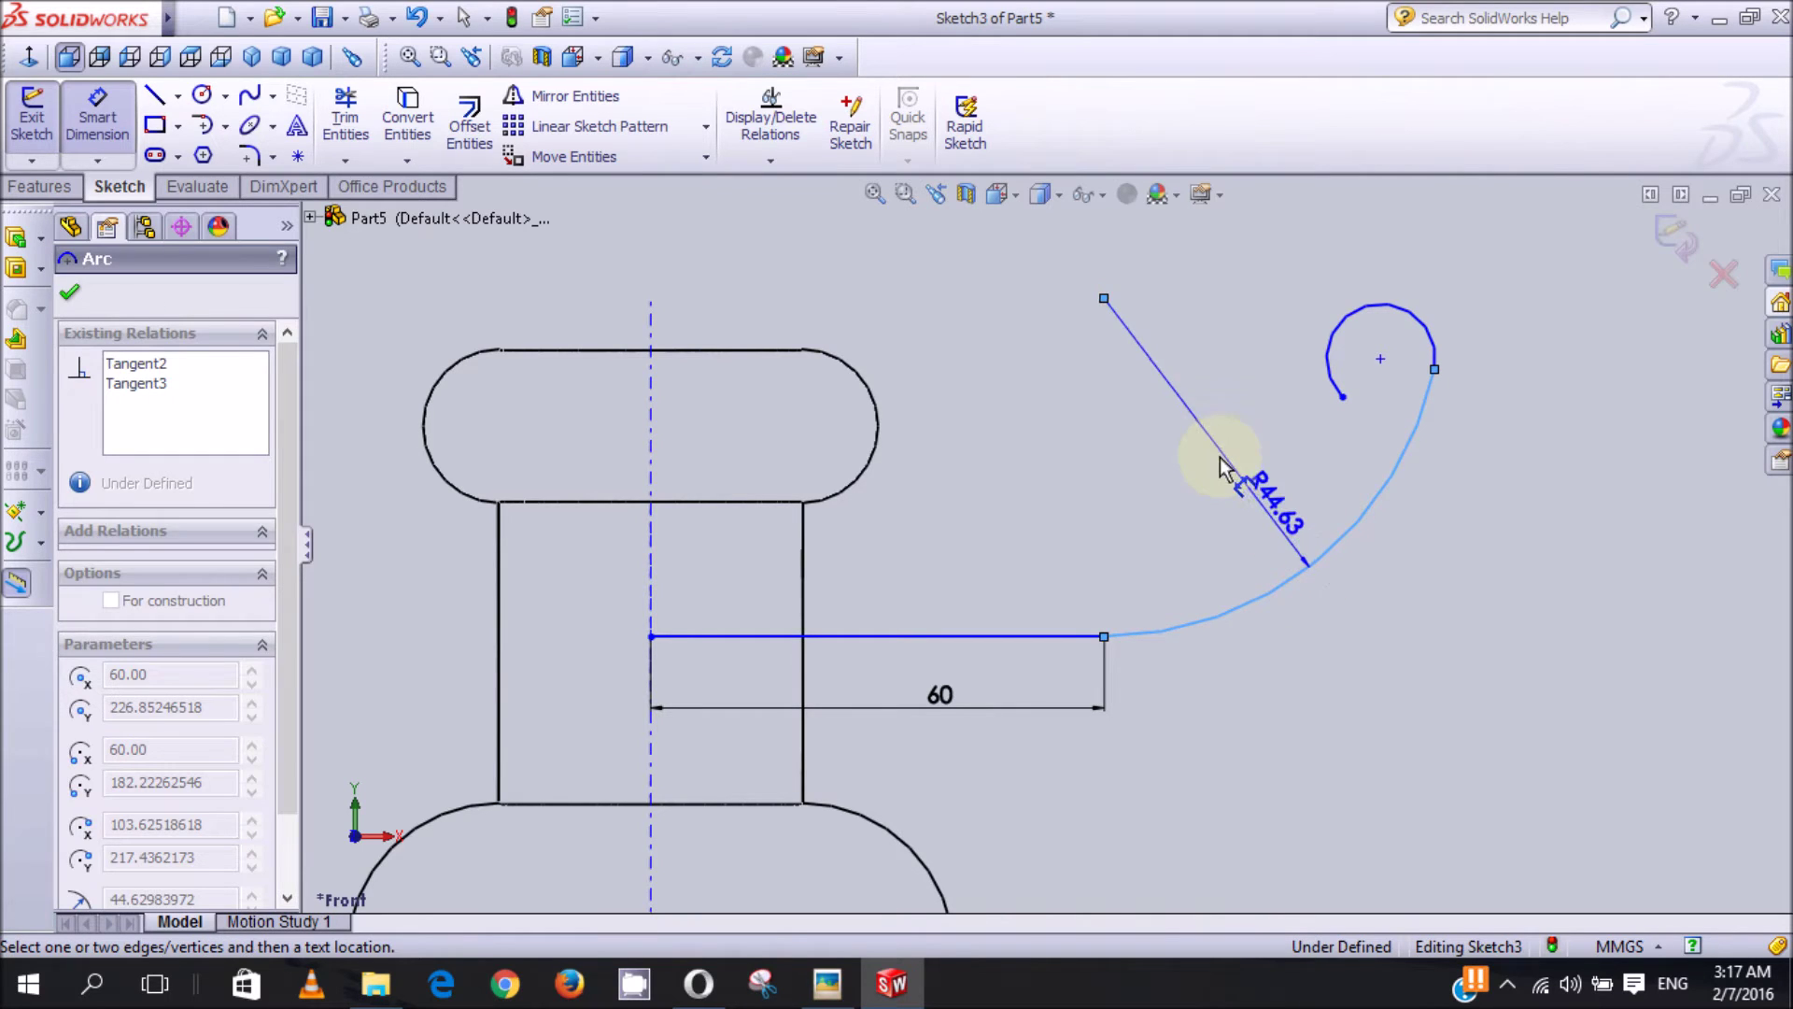
left_click(1215, 458)
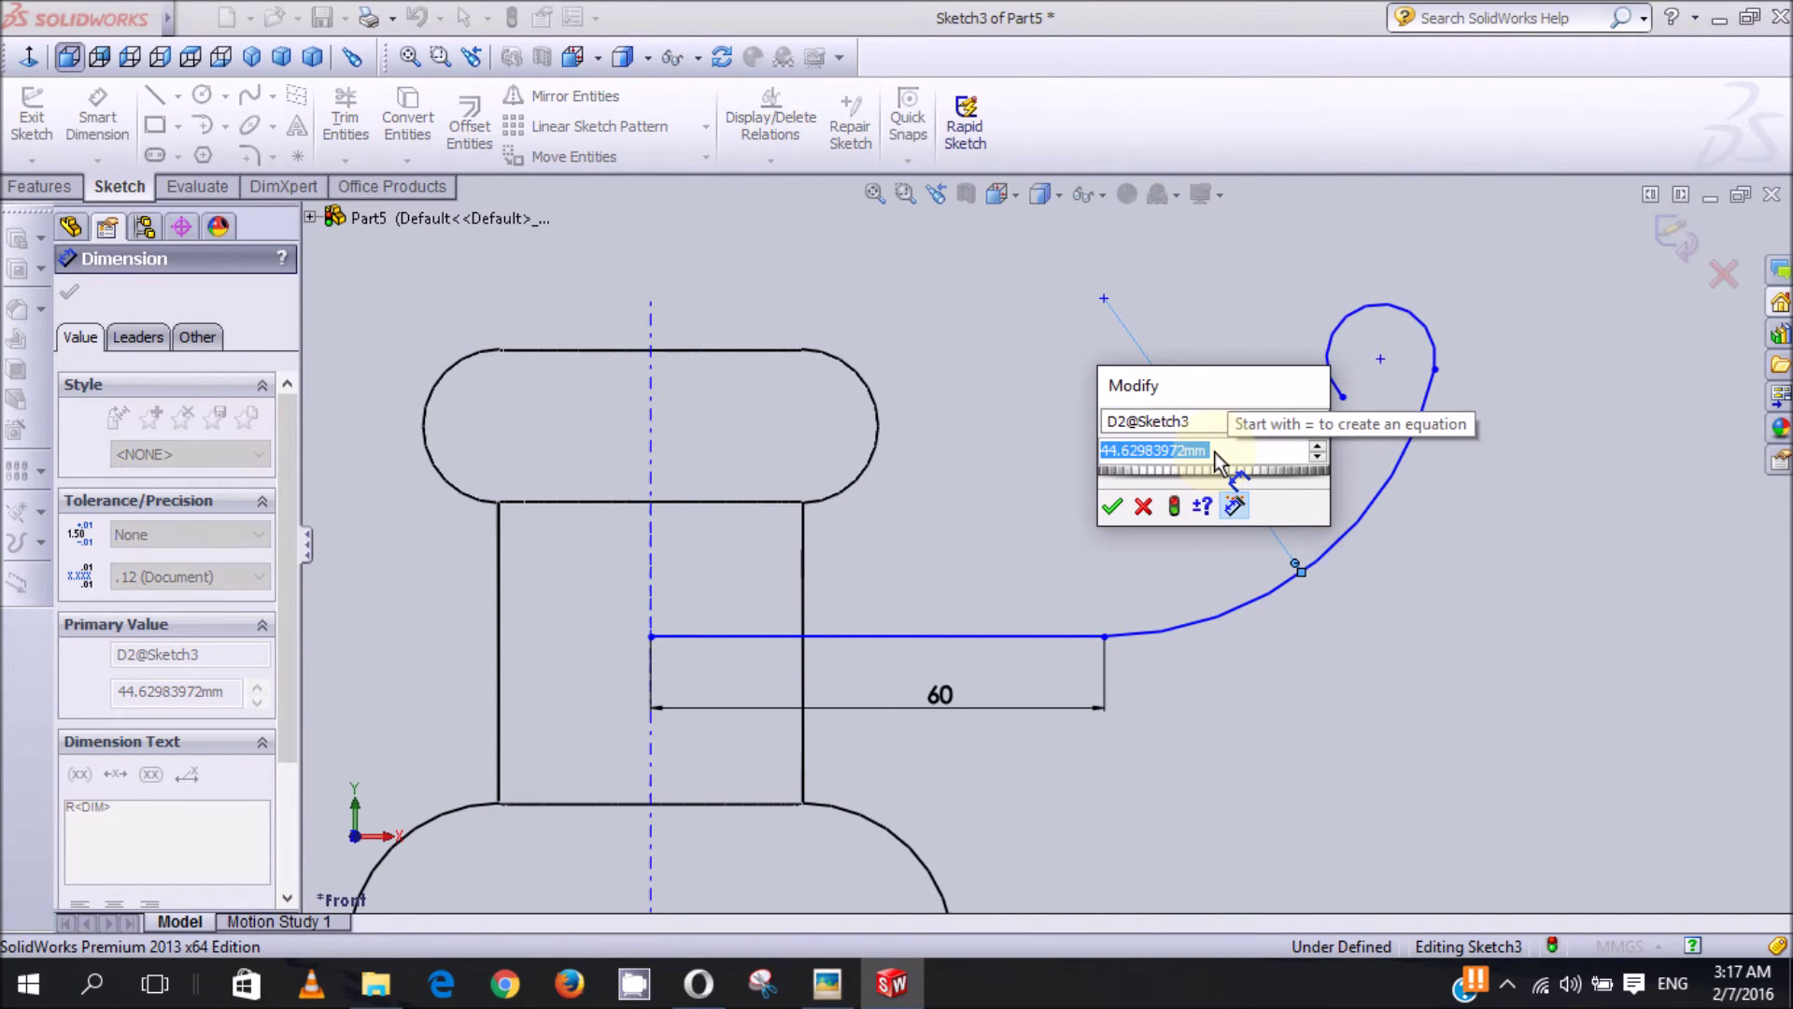
type("150")
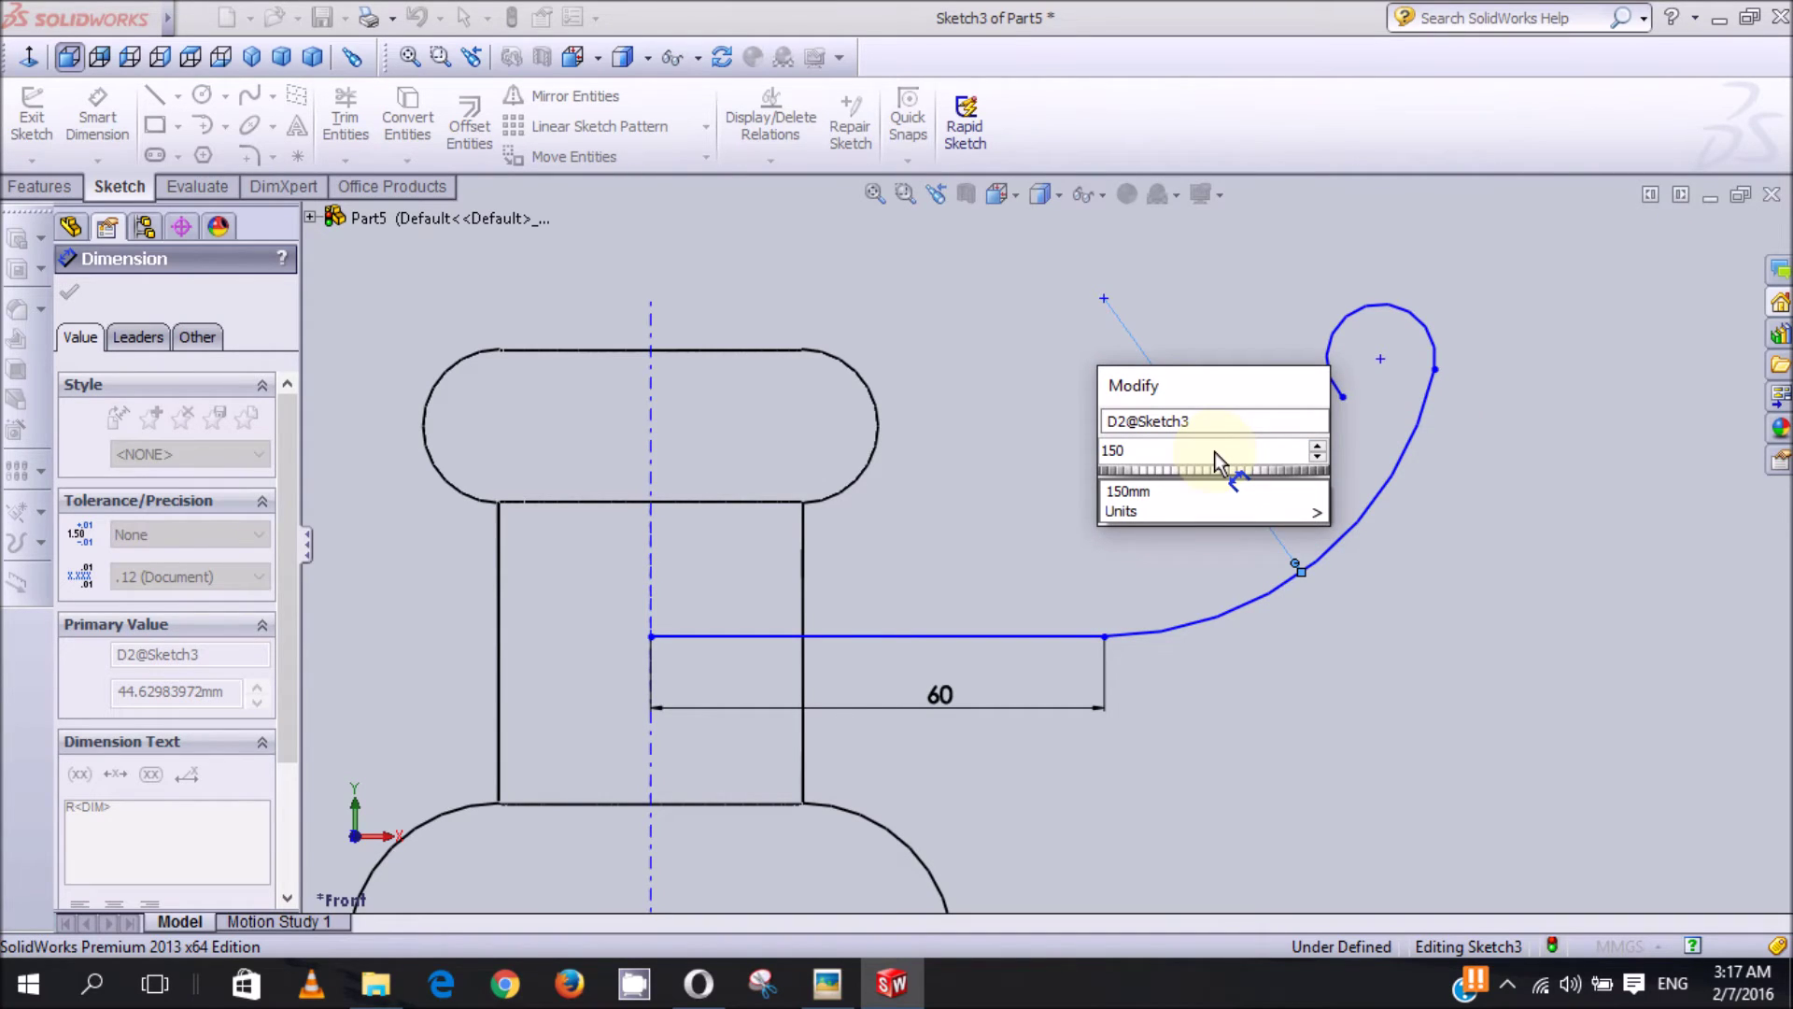
key("Return")
key("Return")
left_click(1302, 738)
Step: Dimension the radius of the small curl arc at the handle's end as 20 mm
scroll(1320, 691, "down", 1)
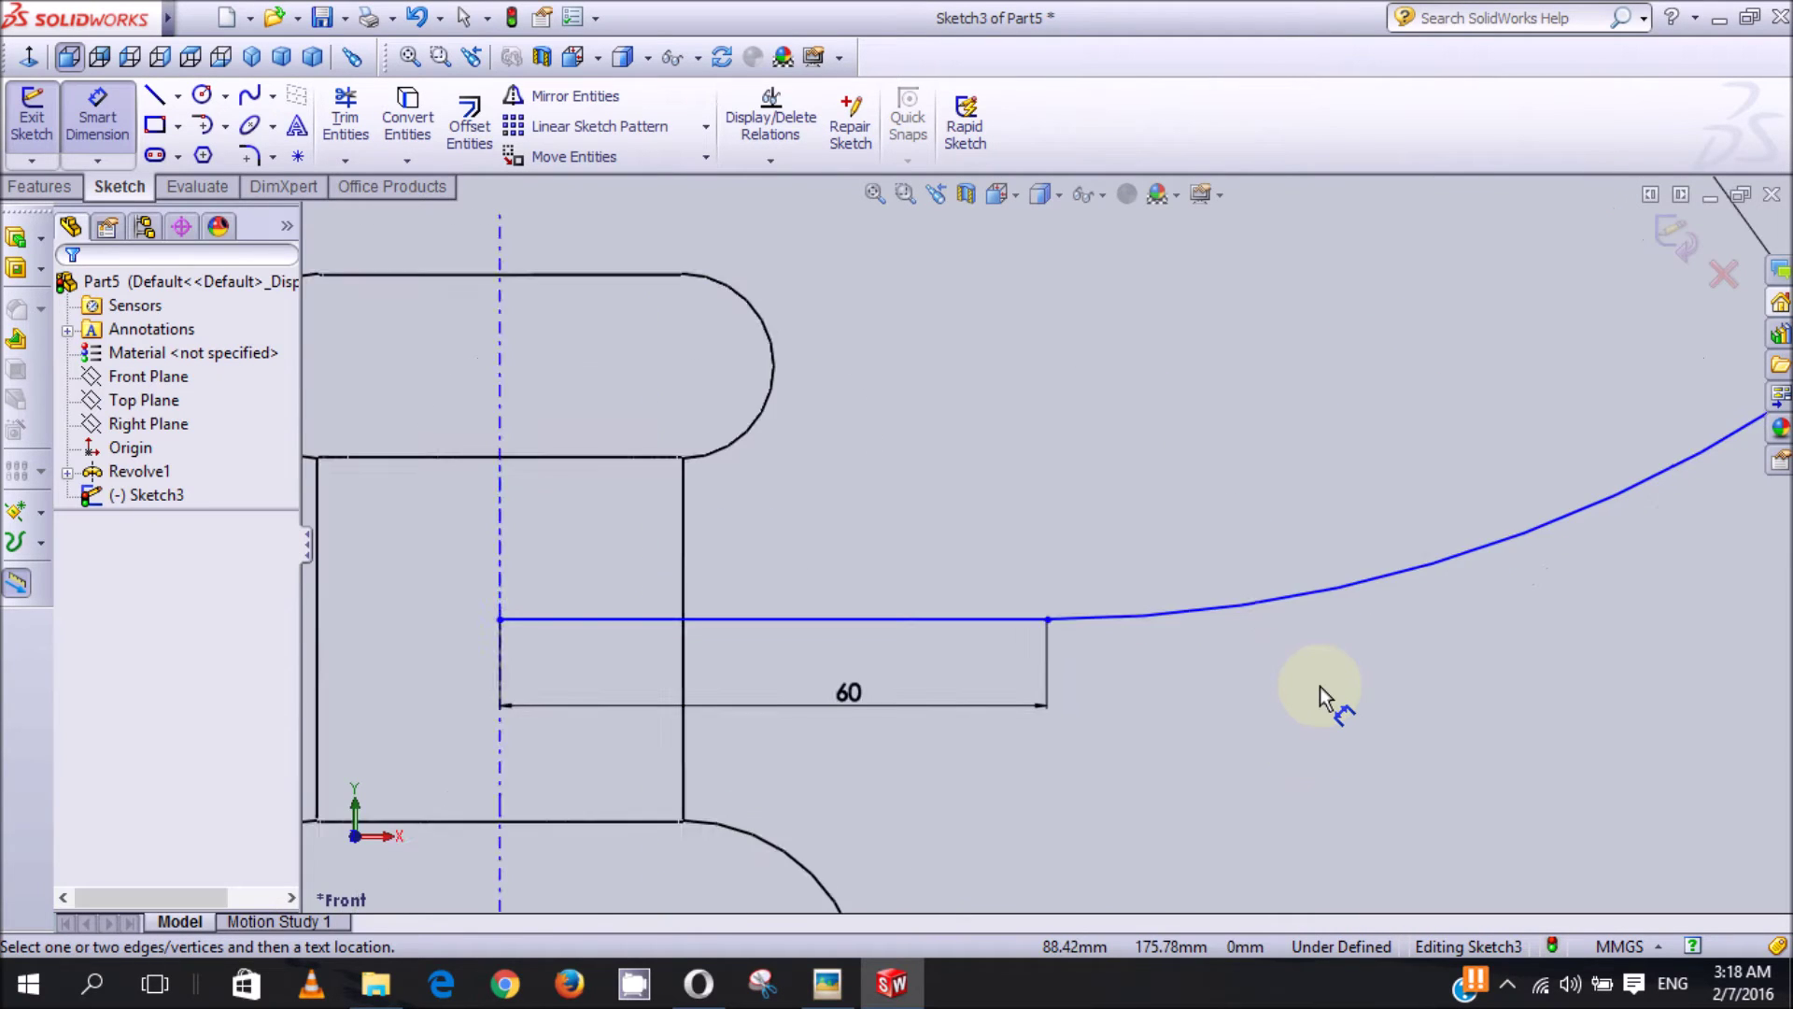
scroll(1298, 654, "up", 4)
scroll(1294, 648, "up", 2)
scroll(1149, 394, "down", 1)
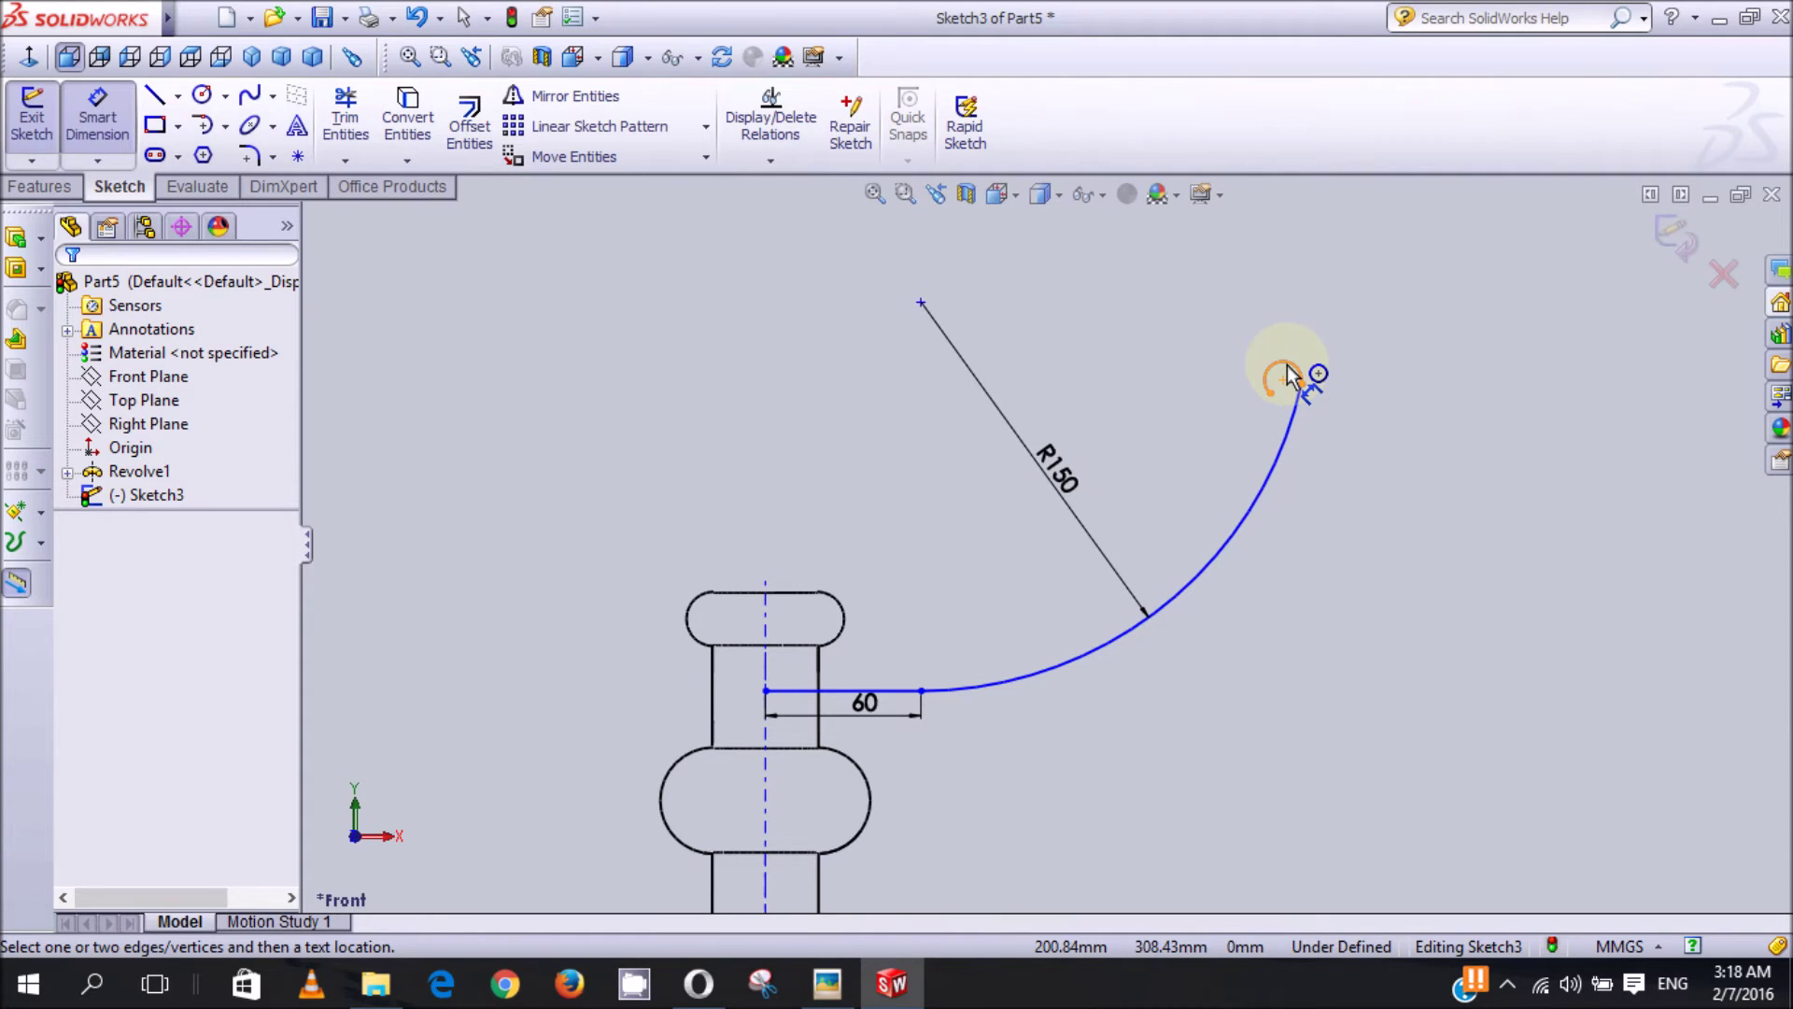
left_click(1289, 376)
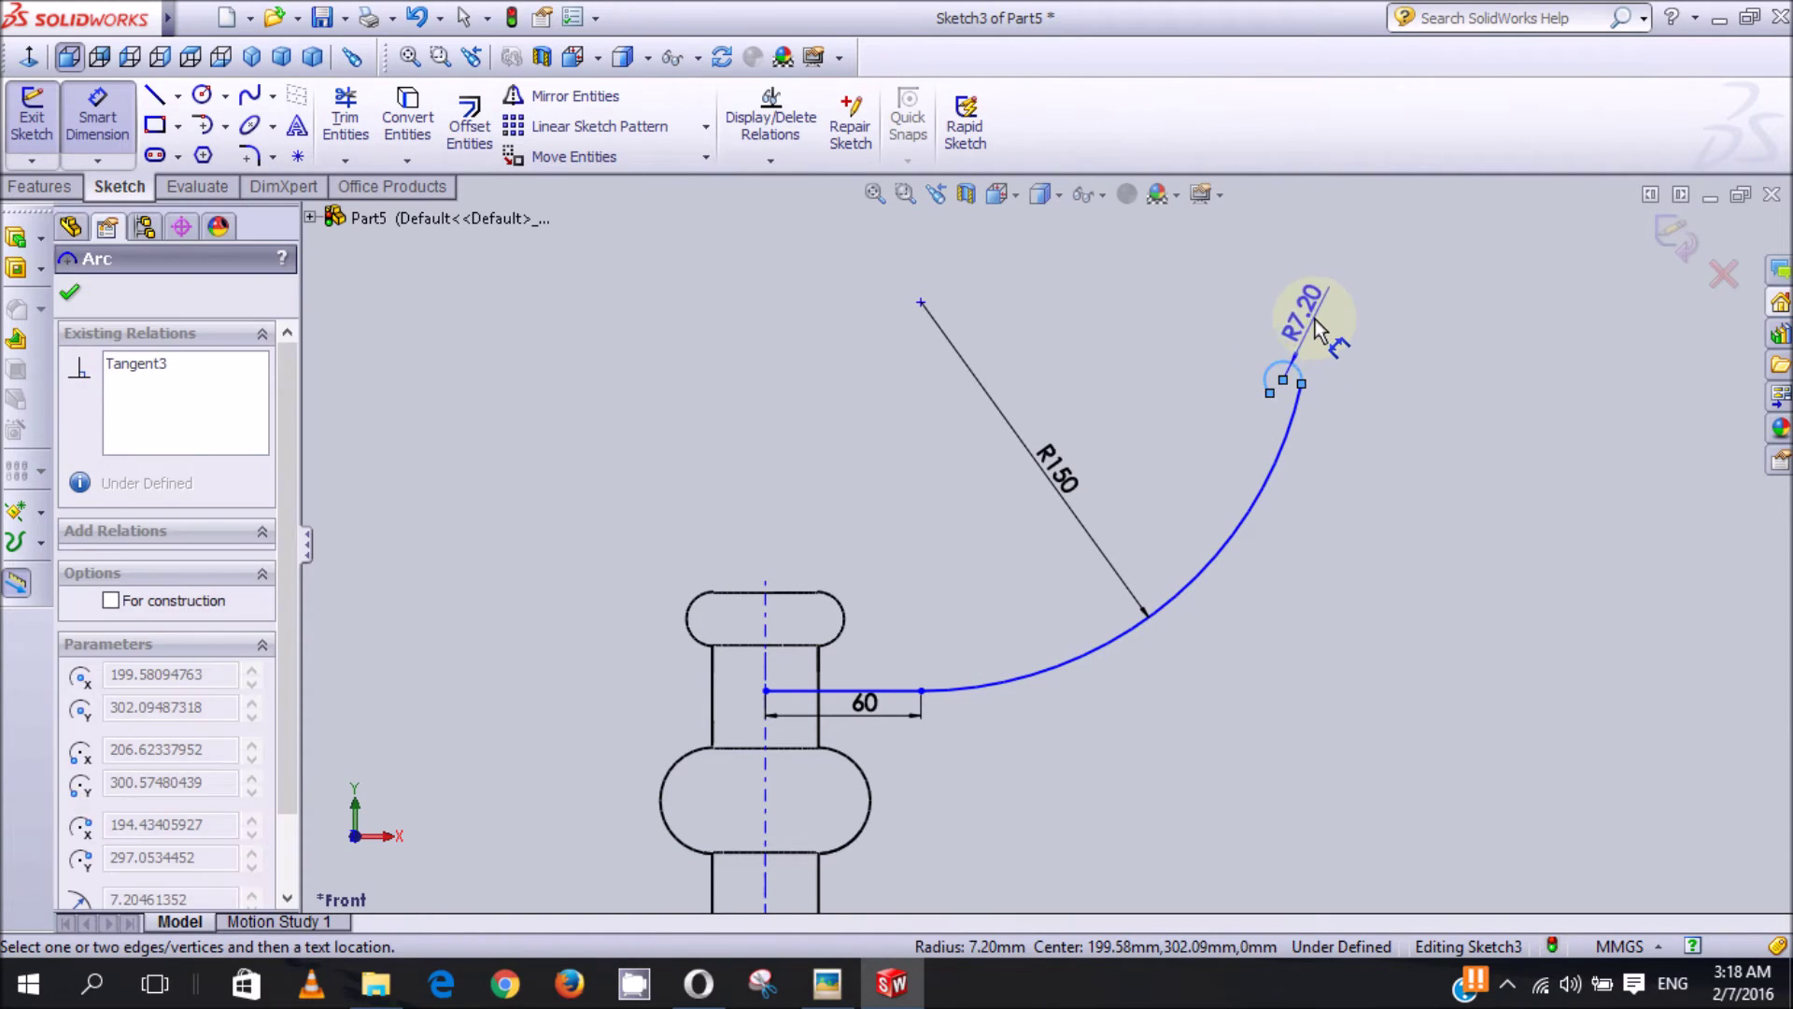
left_click(1315, 320)
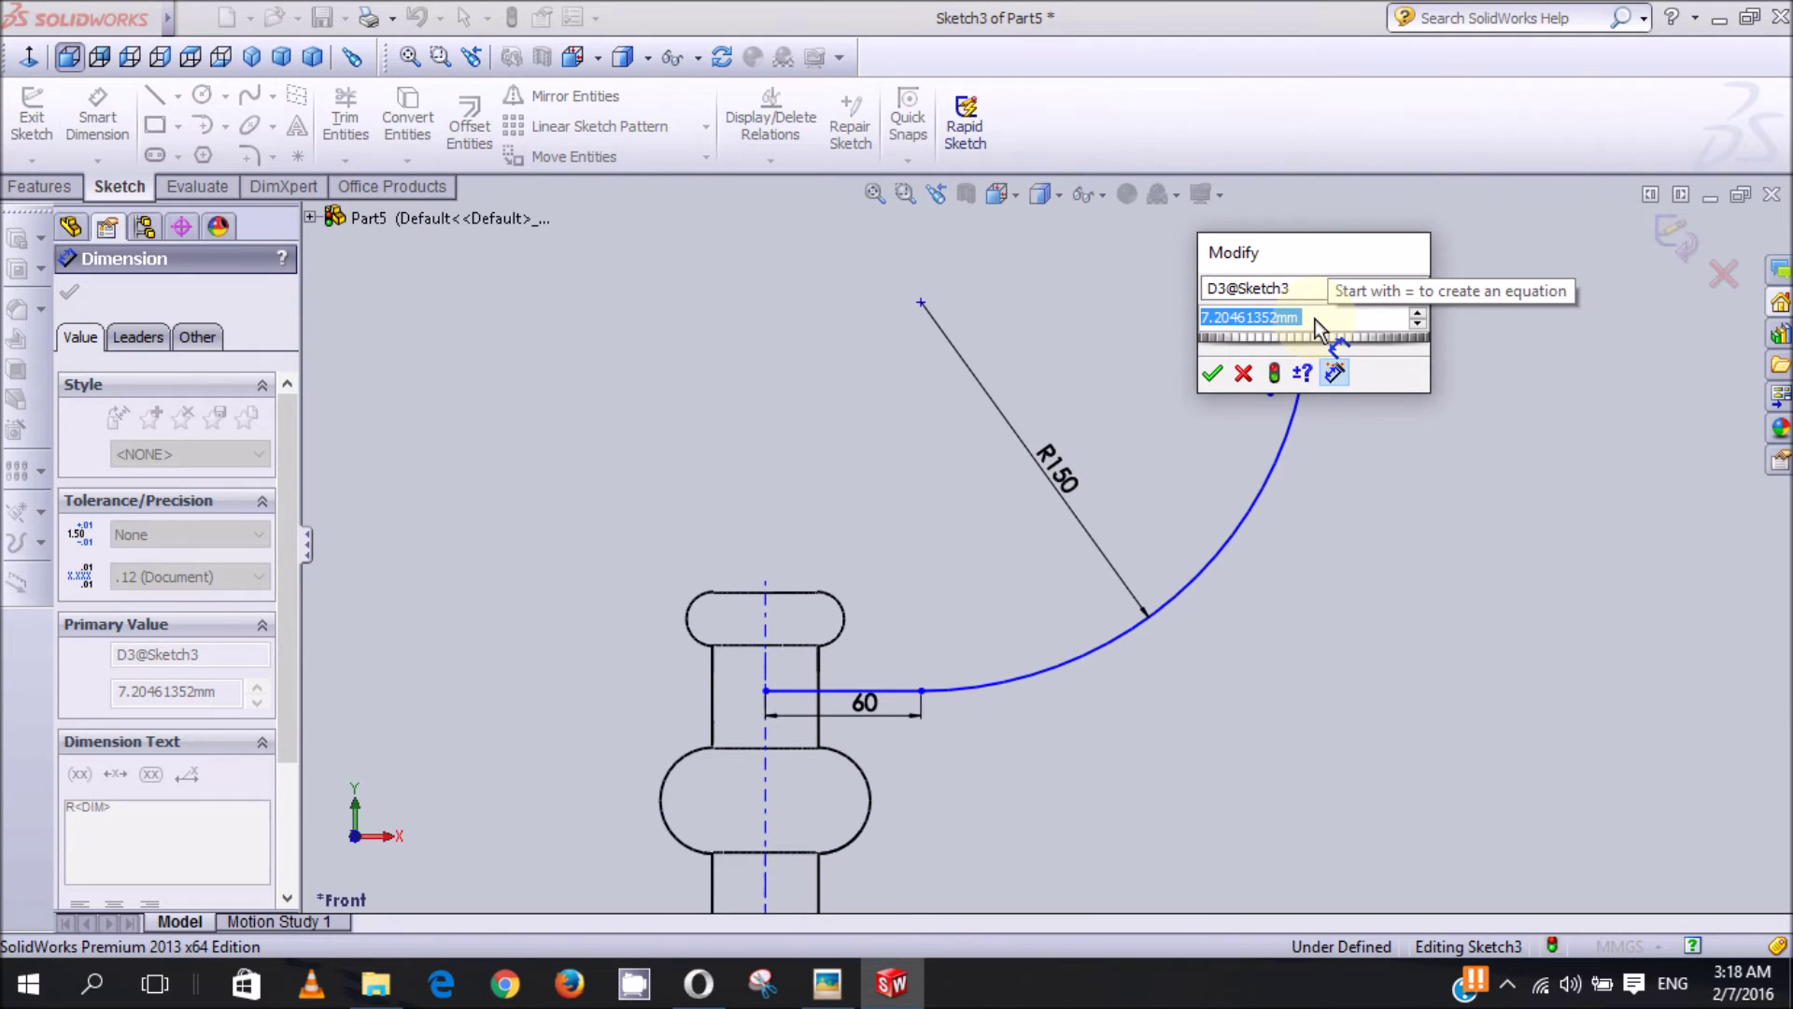
type("20")
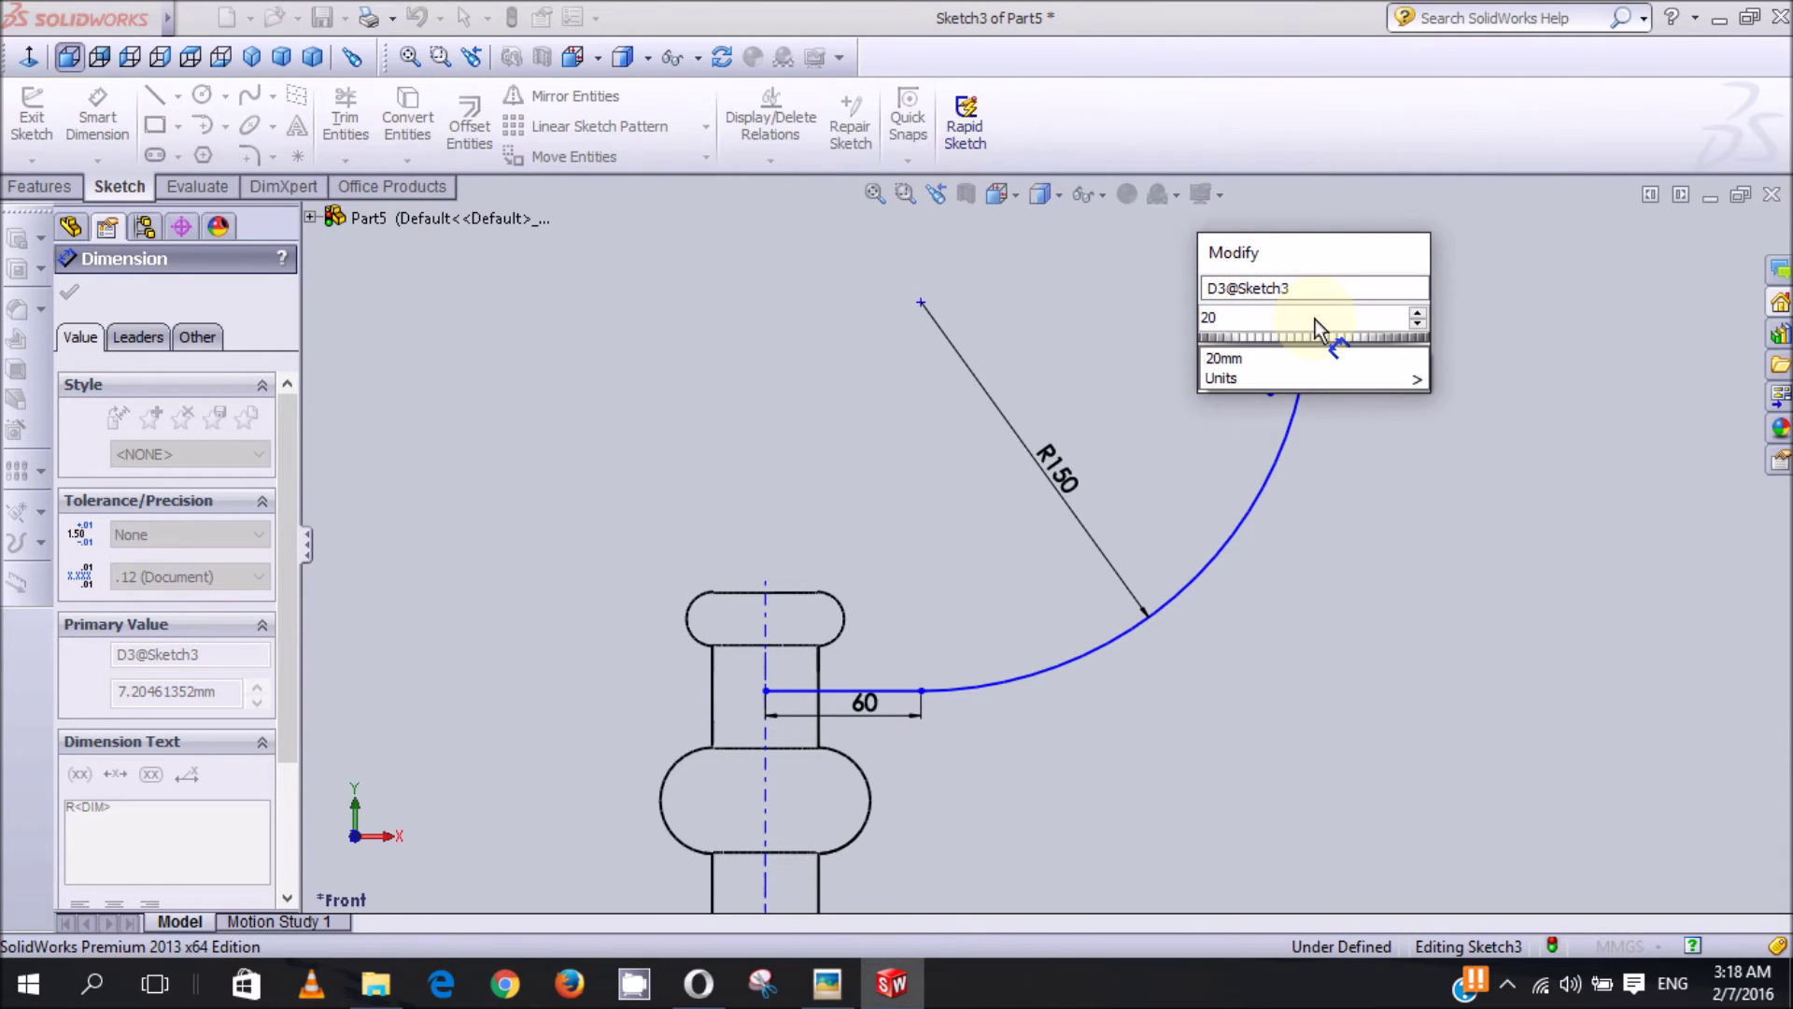
key("Return")
left_click(1377, 398)
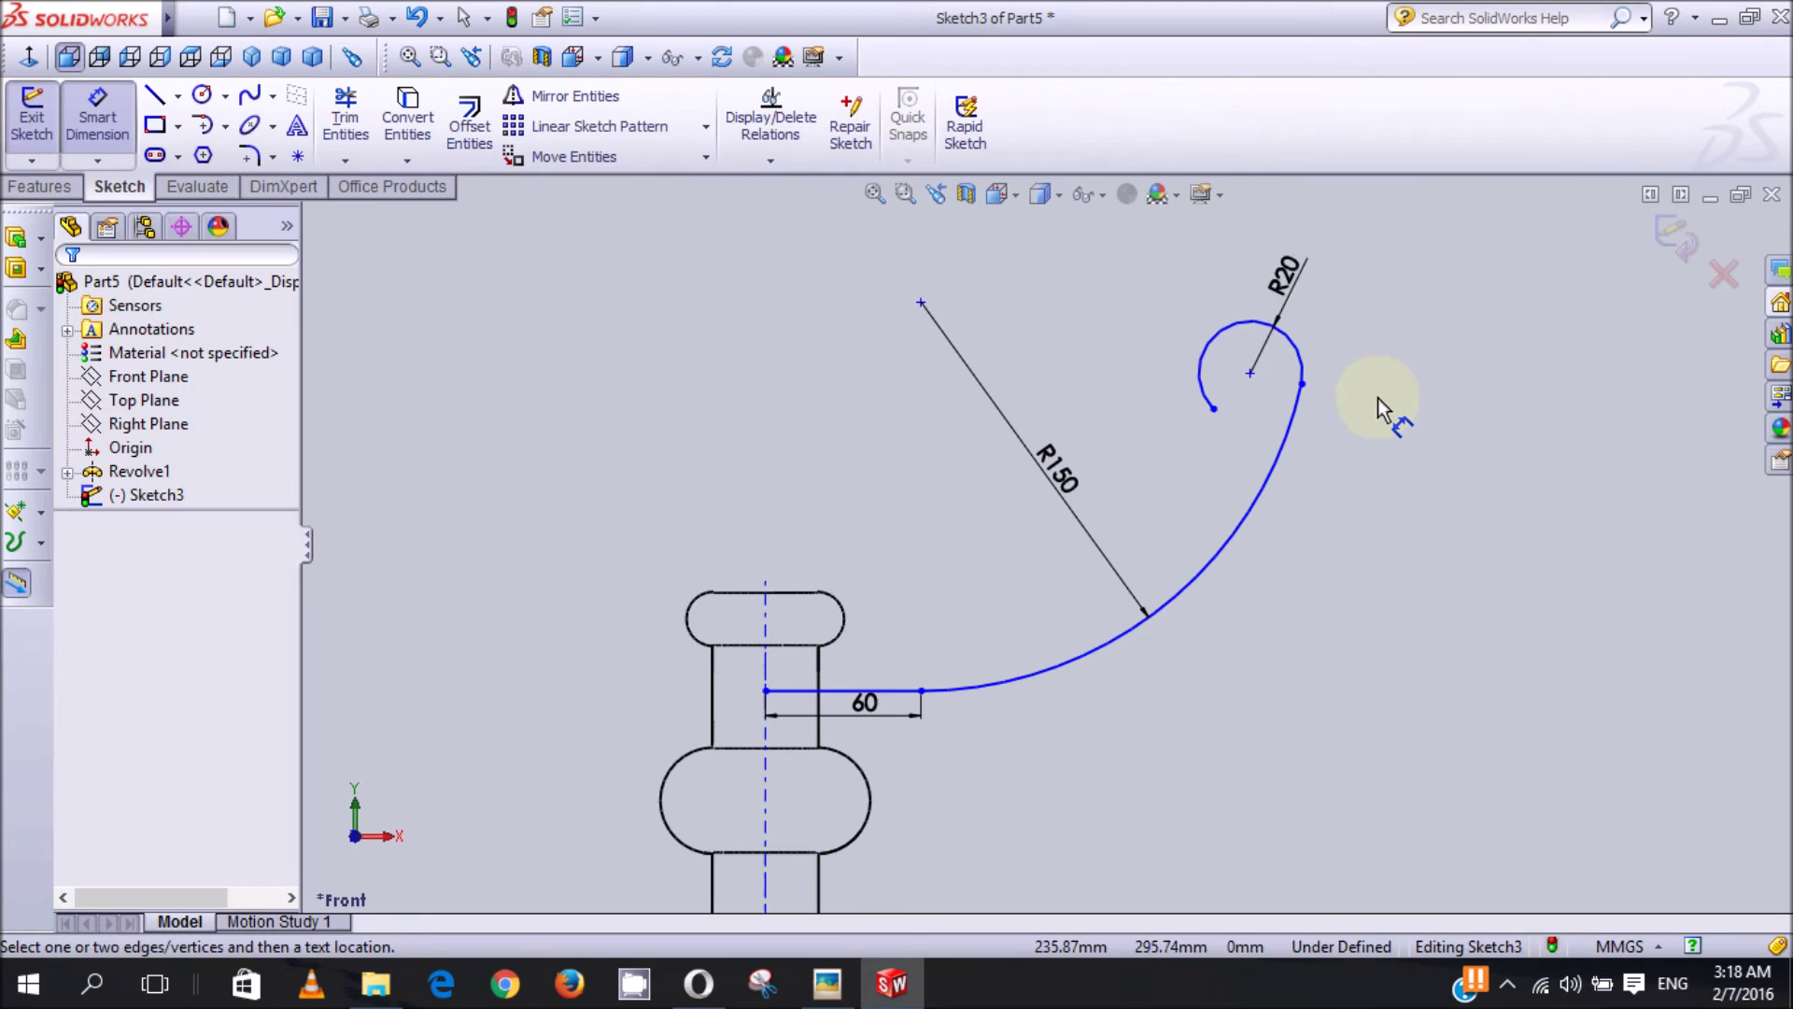
Step: Dimension the vertical distance between the large arc's two endpoints as 65 mm and leave the dimension command
left_click(1302, 384)
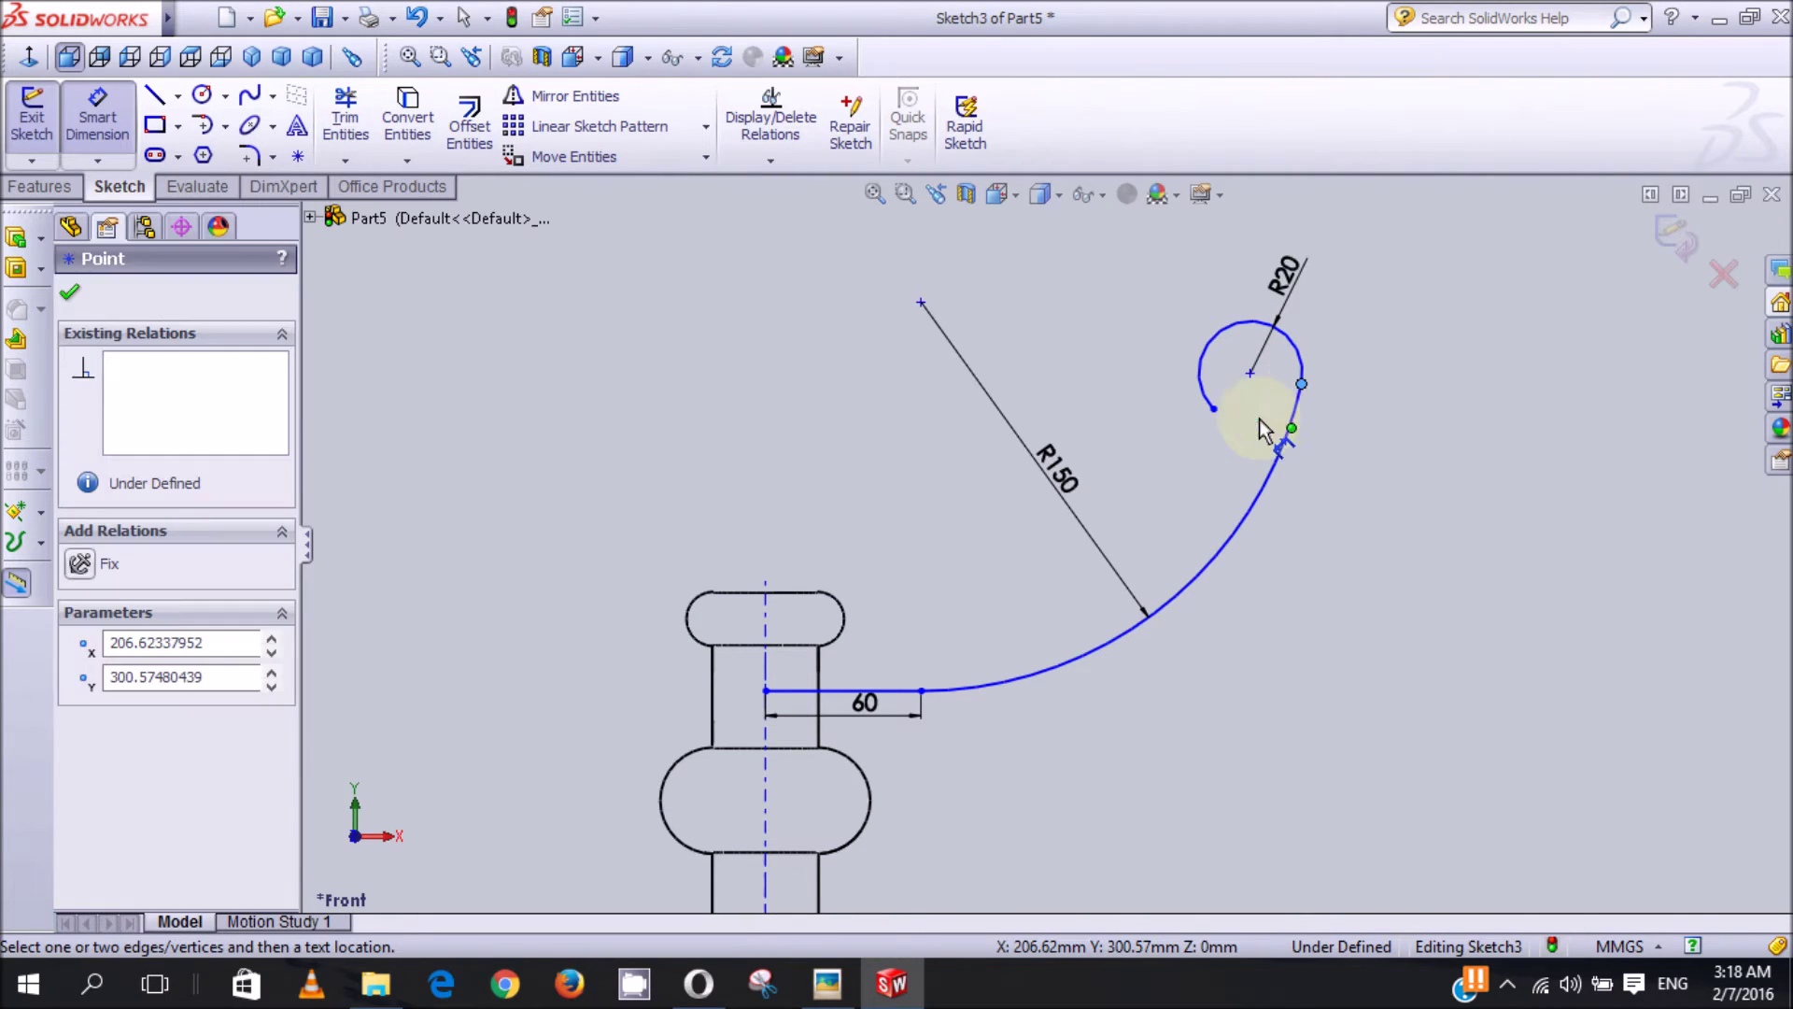
left_click(921, 692)
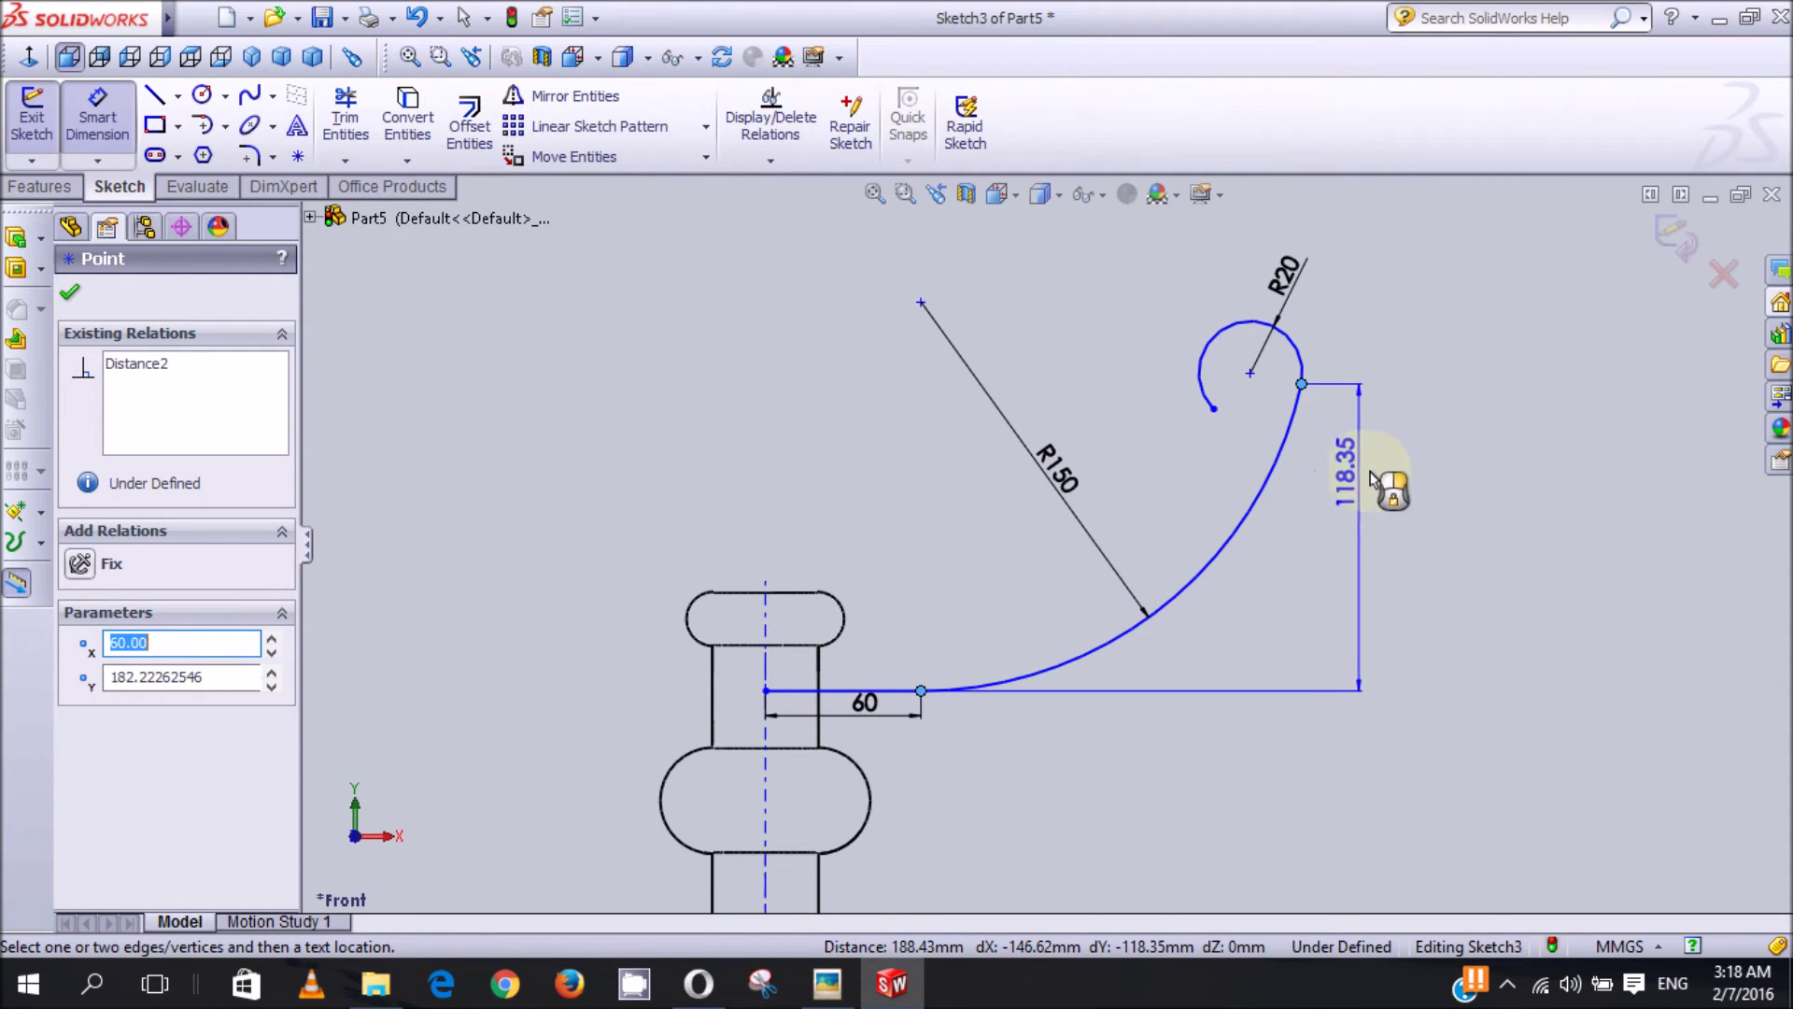
left_click(1410, 488)
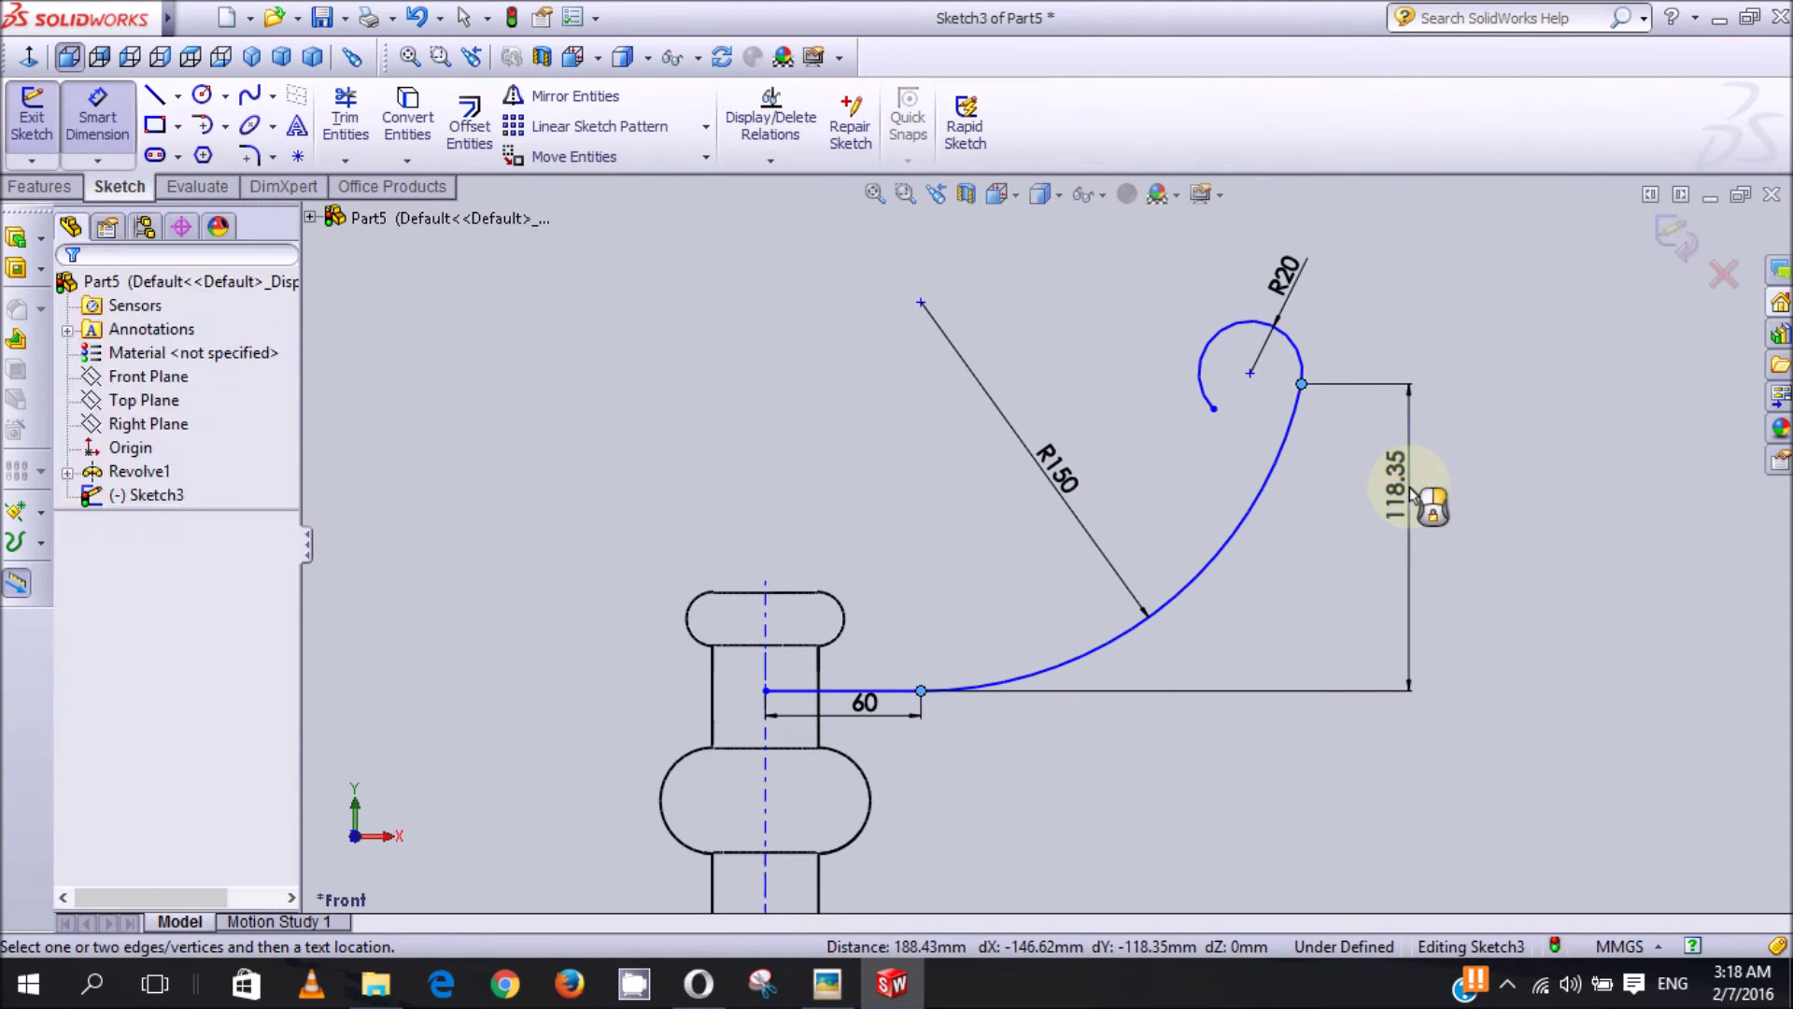
type("65")
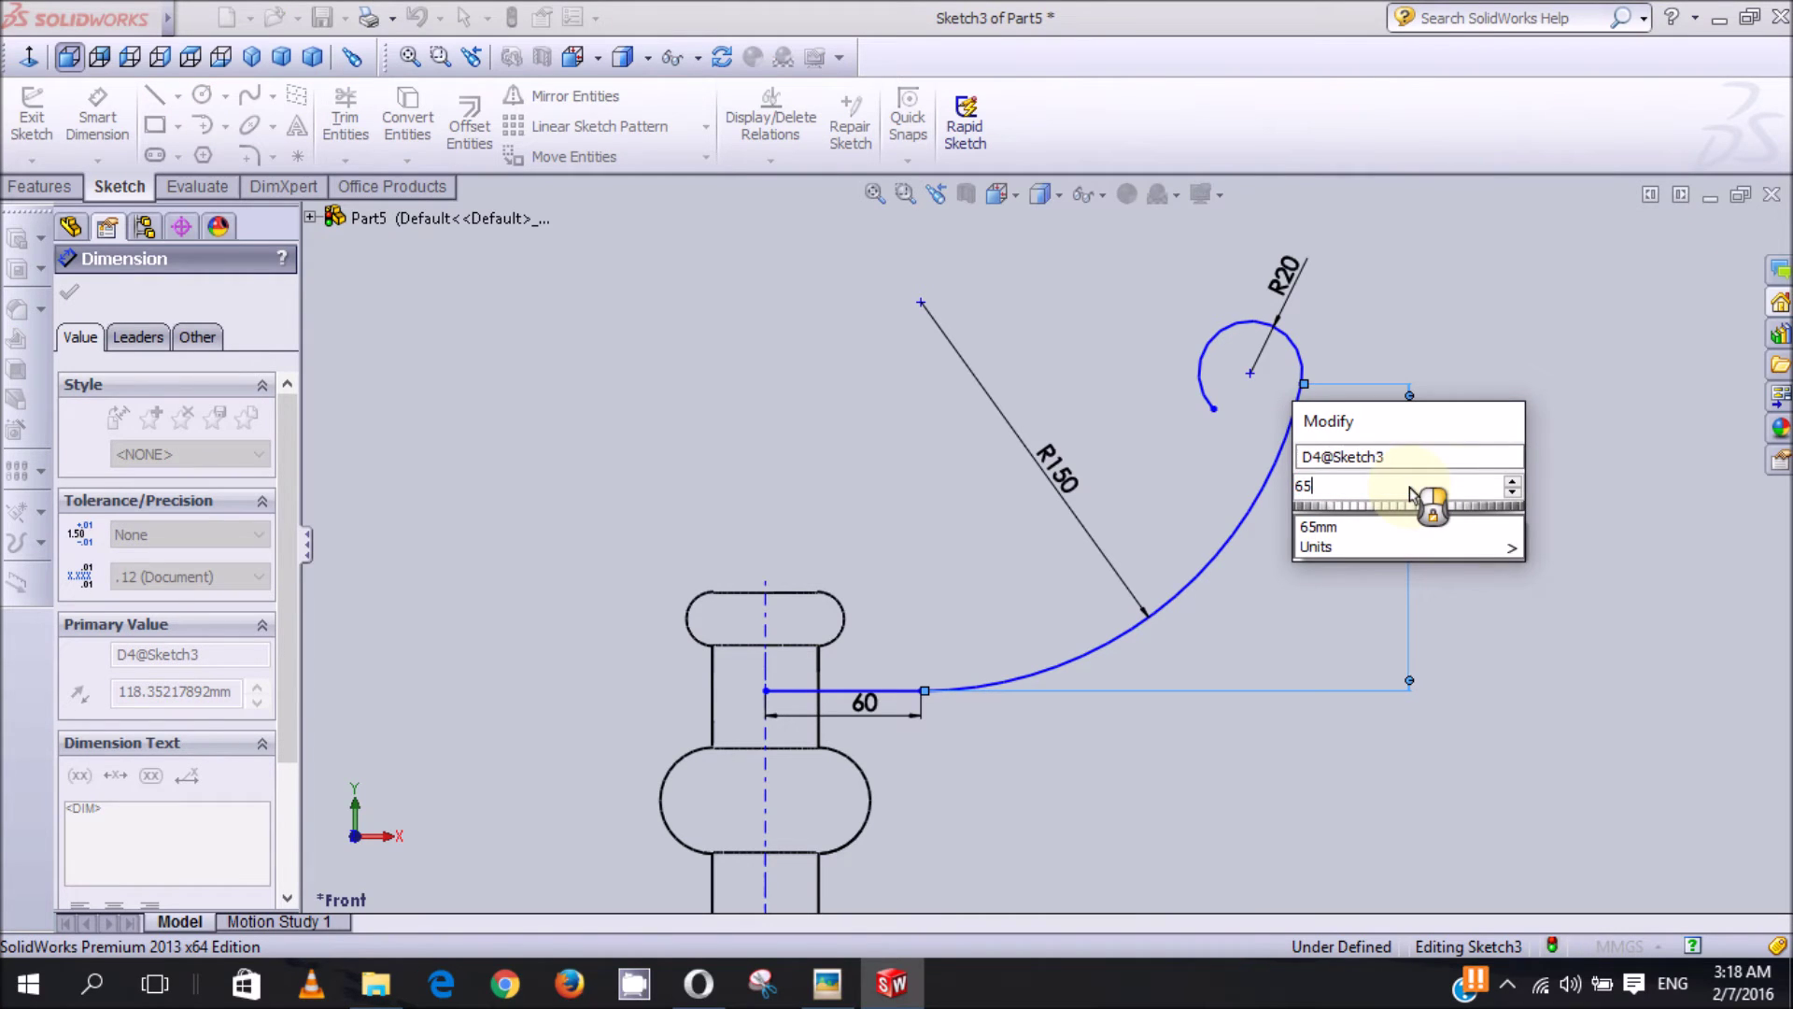
key("Return")
left_click(1420, 551)
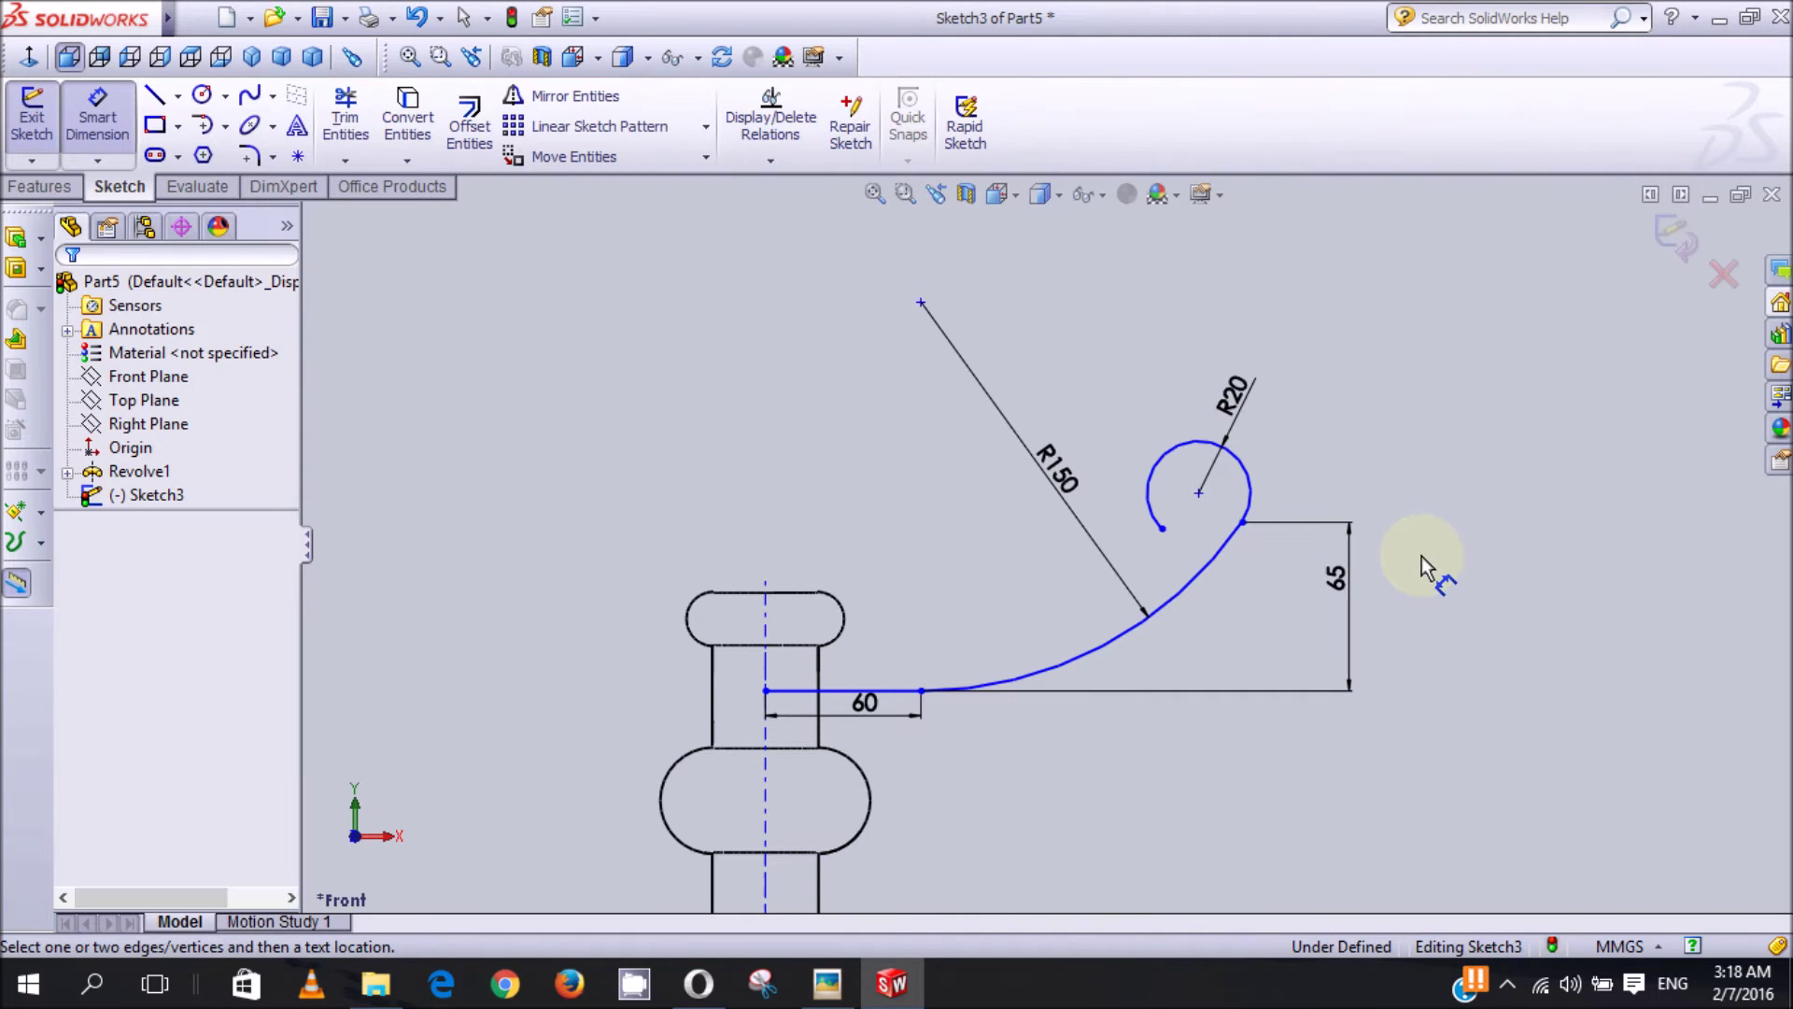
left_click(82, 110)
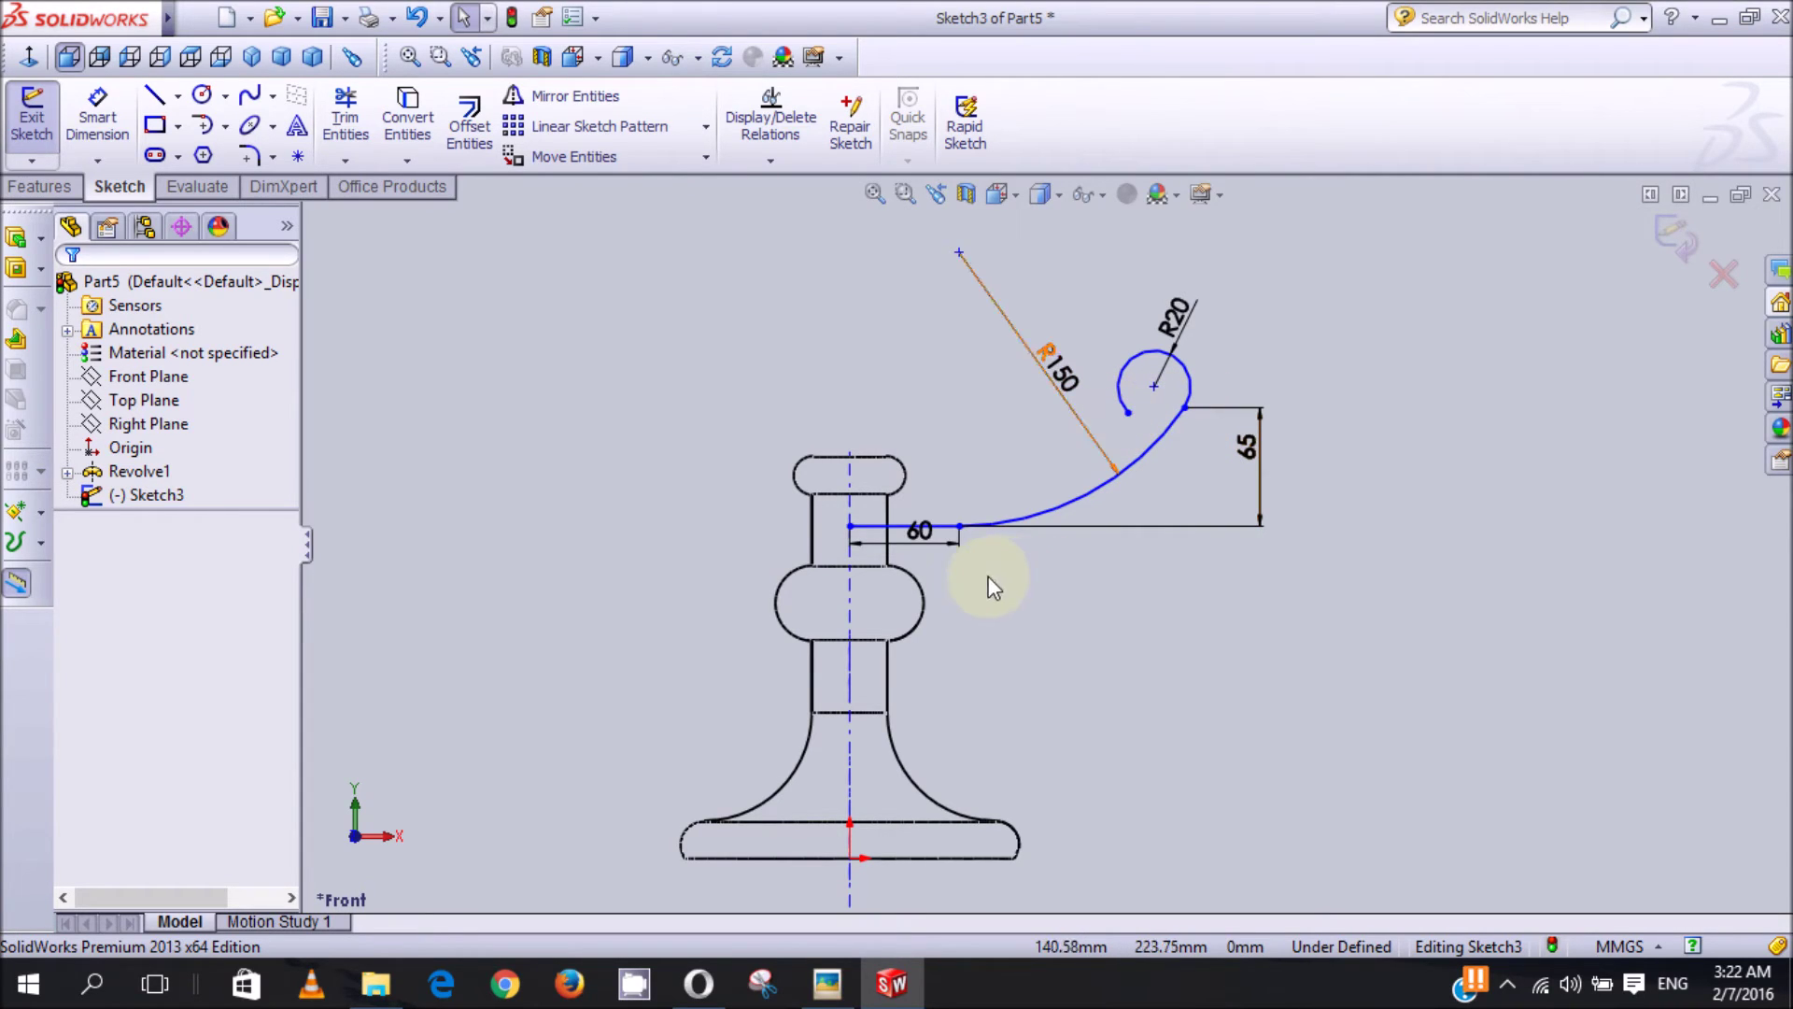
Step: Add a horizontal relation between the two endpoints of the curl arc
left_click(1125, 411)
left_click(1183, 411, "ctrl")
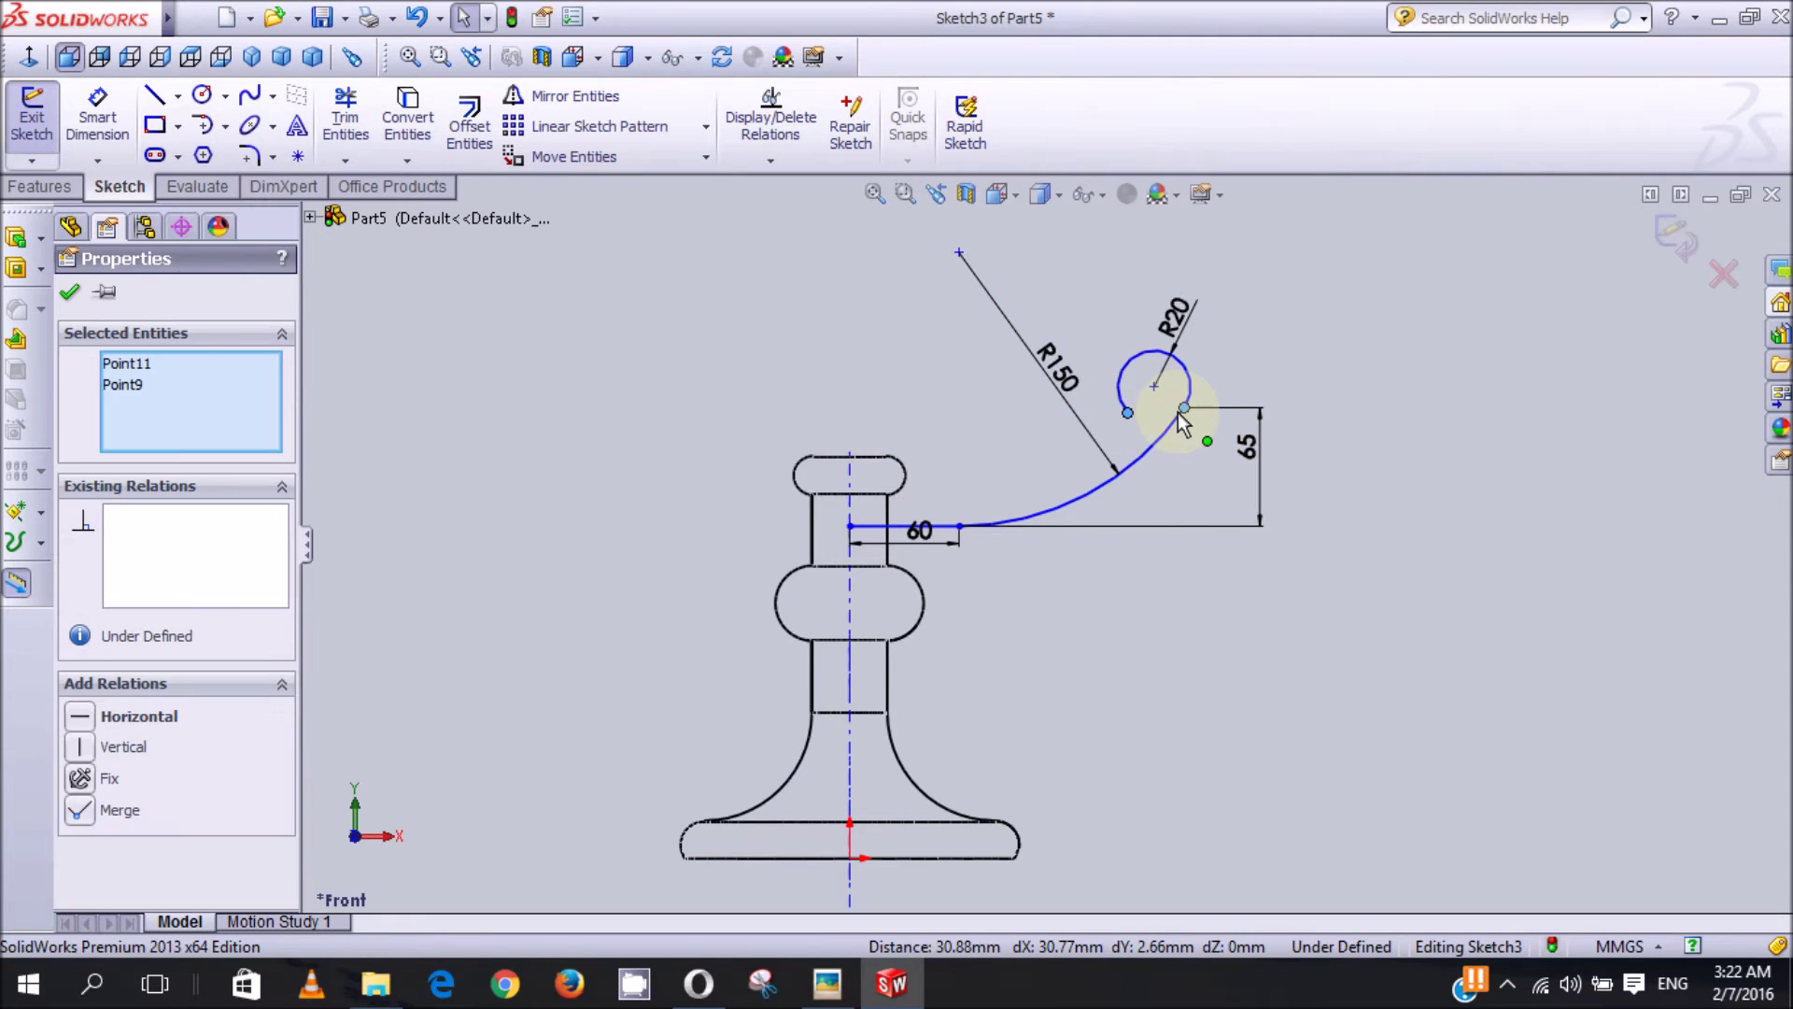
left_click(79, 715)
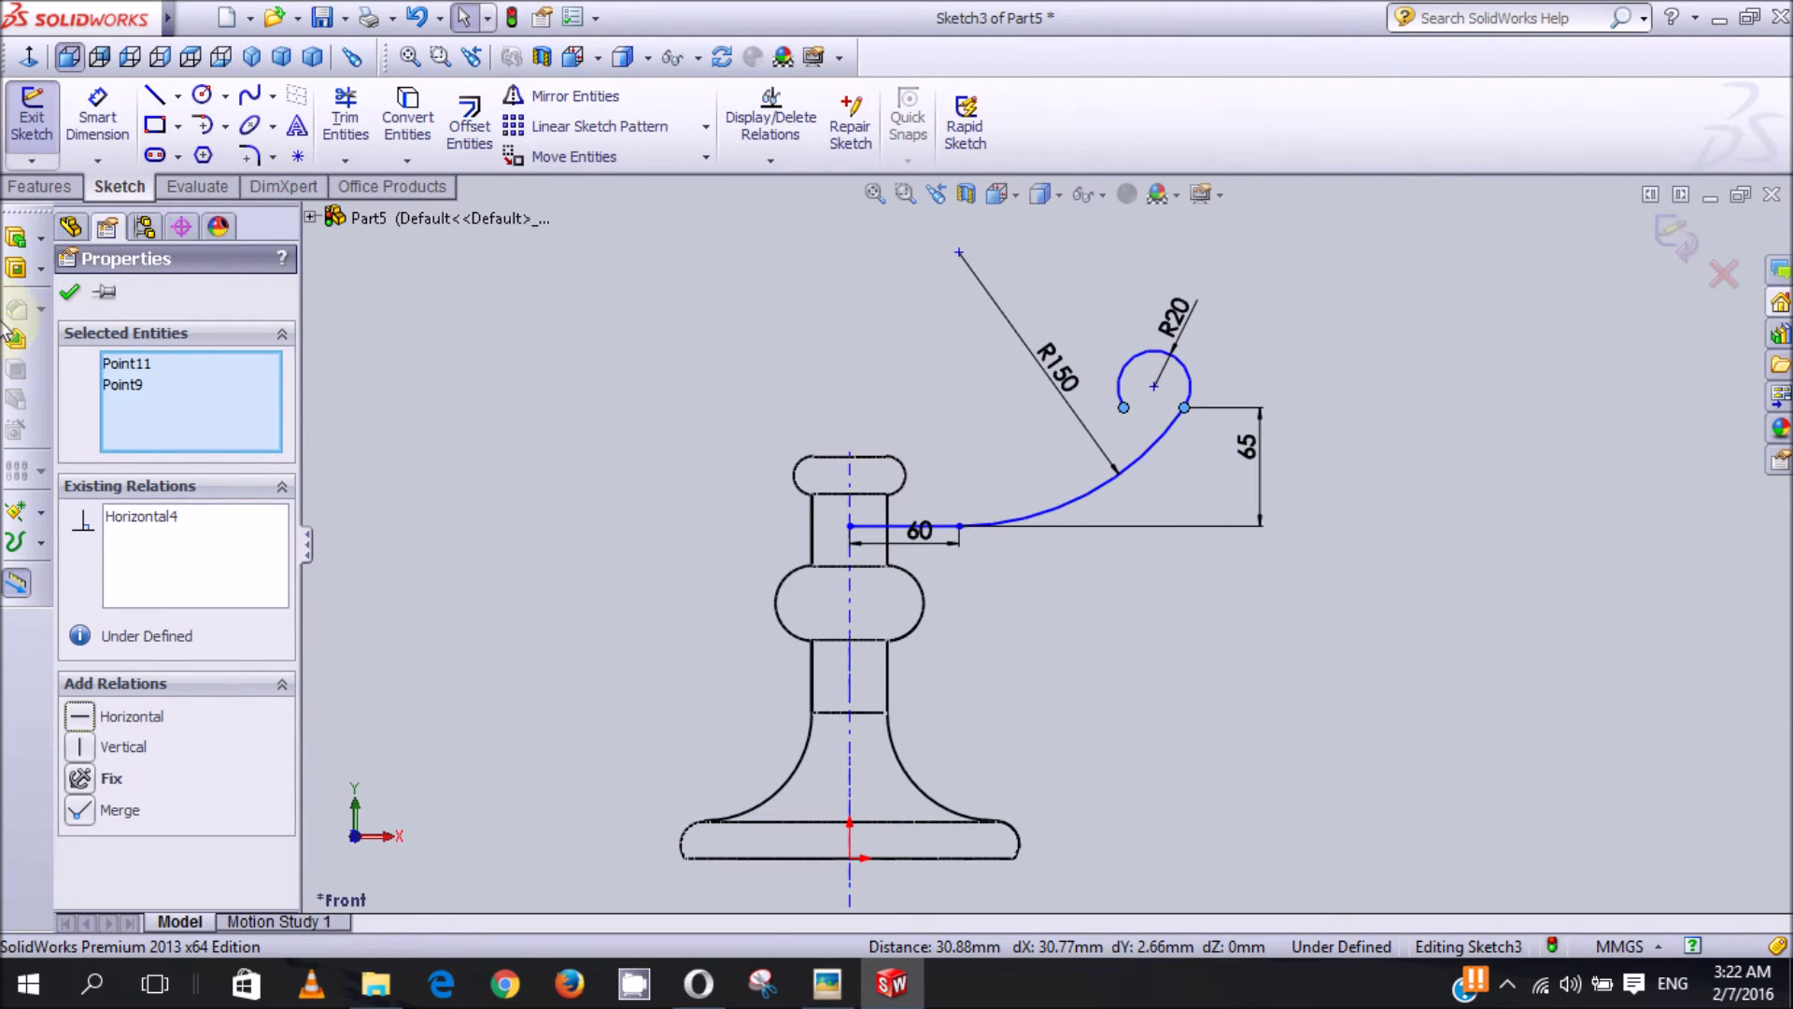
left_click(73, 293)
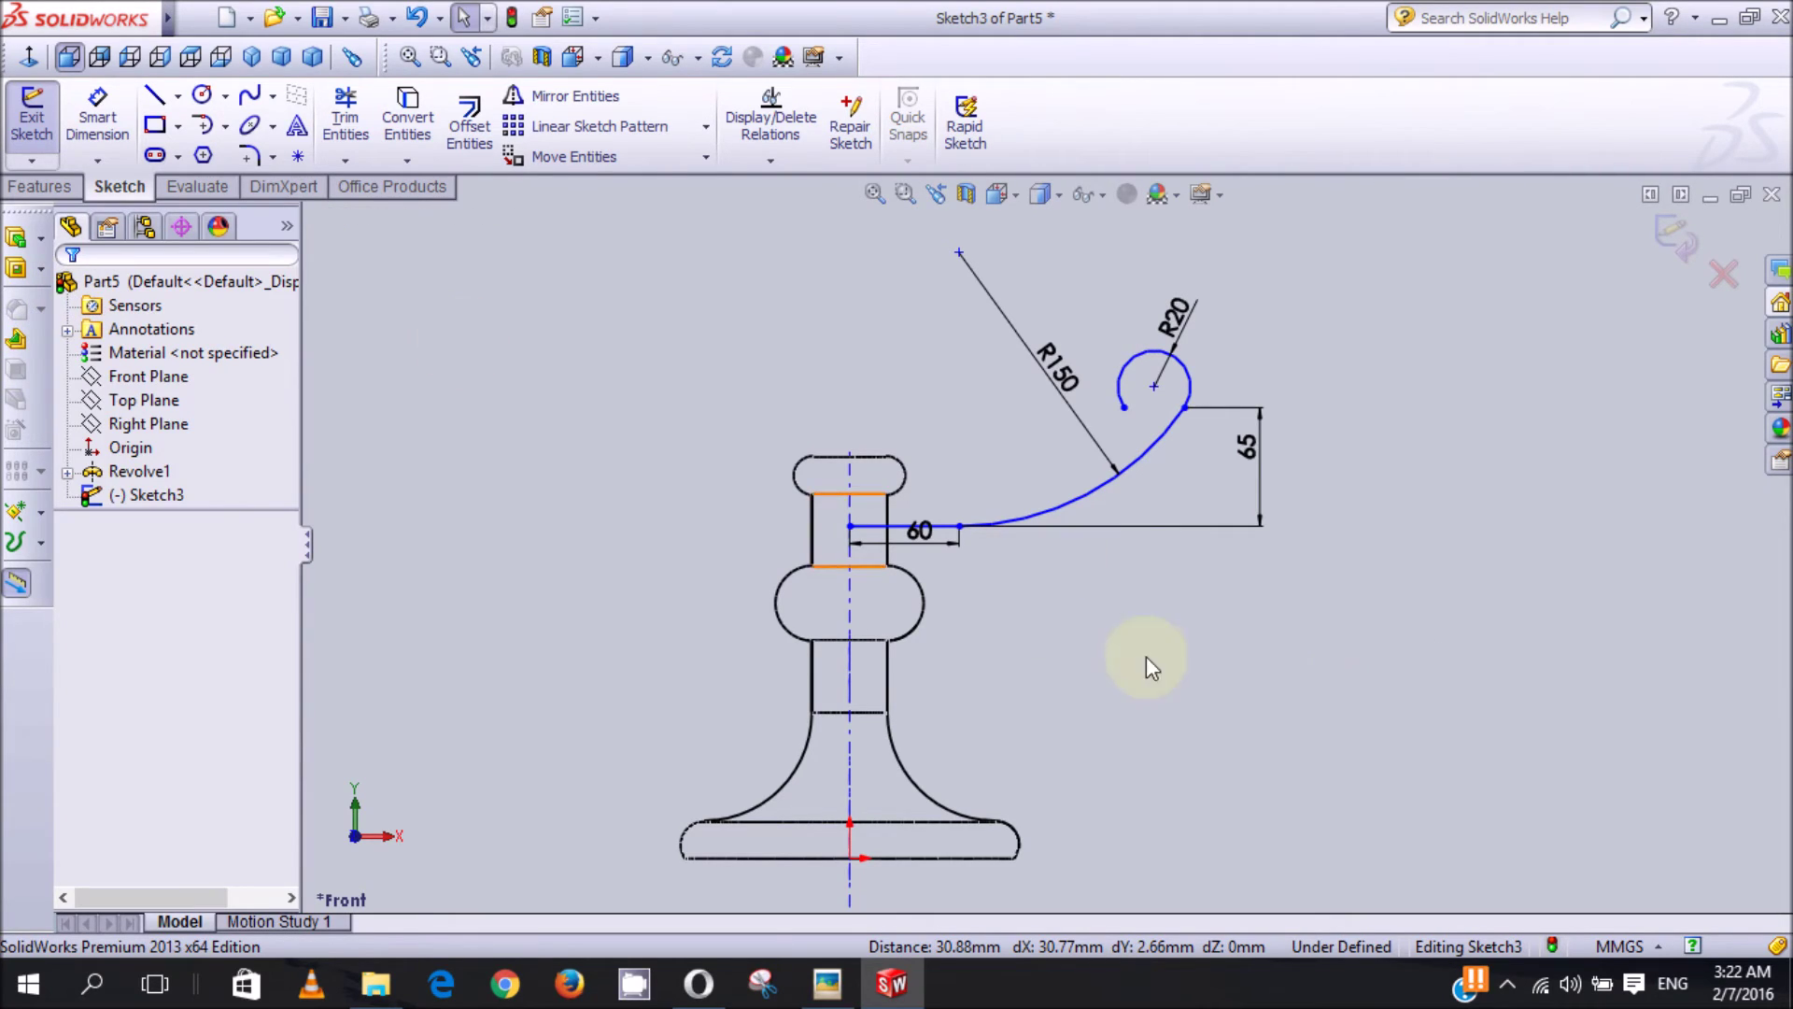
Step: Dimension the height of the path's straight line above the candle holder's bottom edge as 10 mm
scroll(1044, 698, "down", 3)
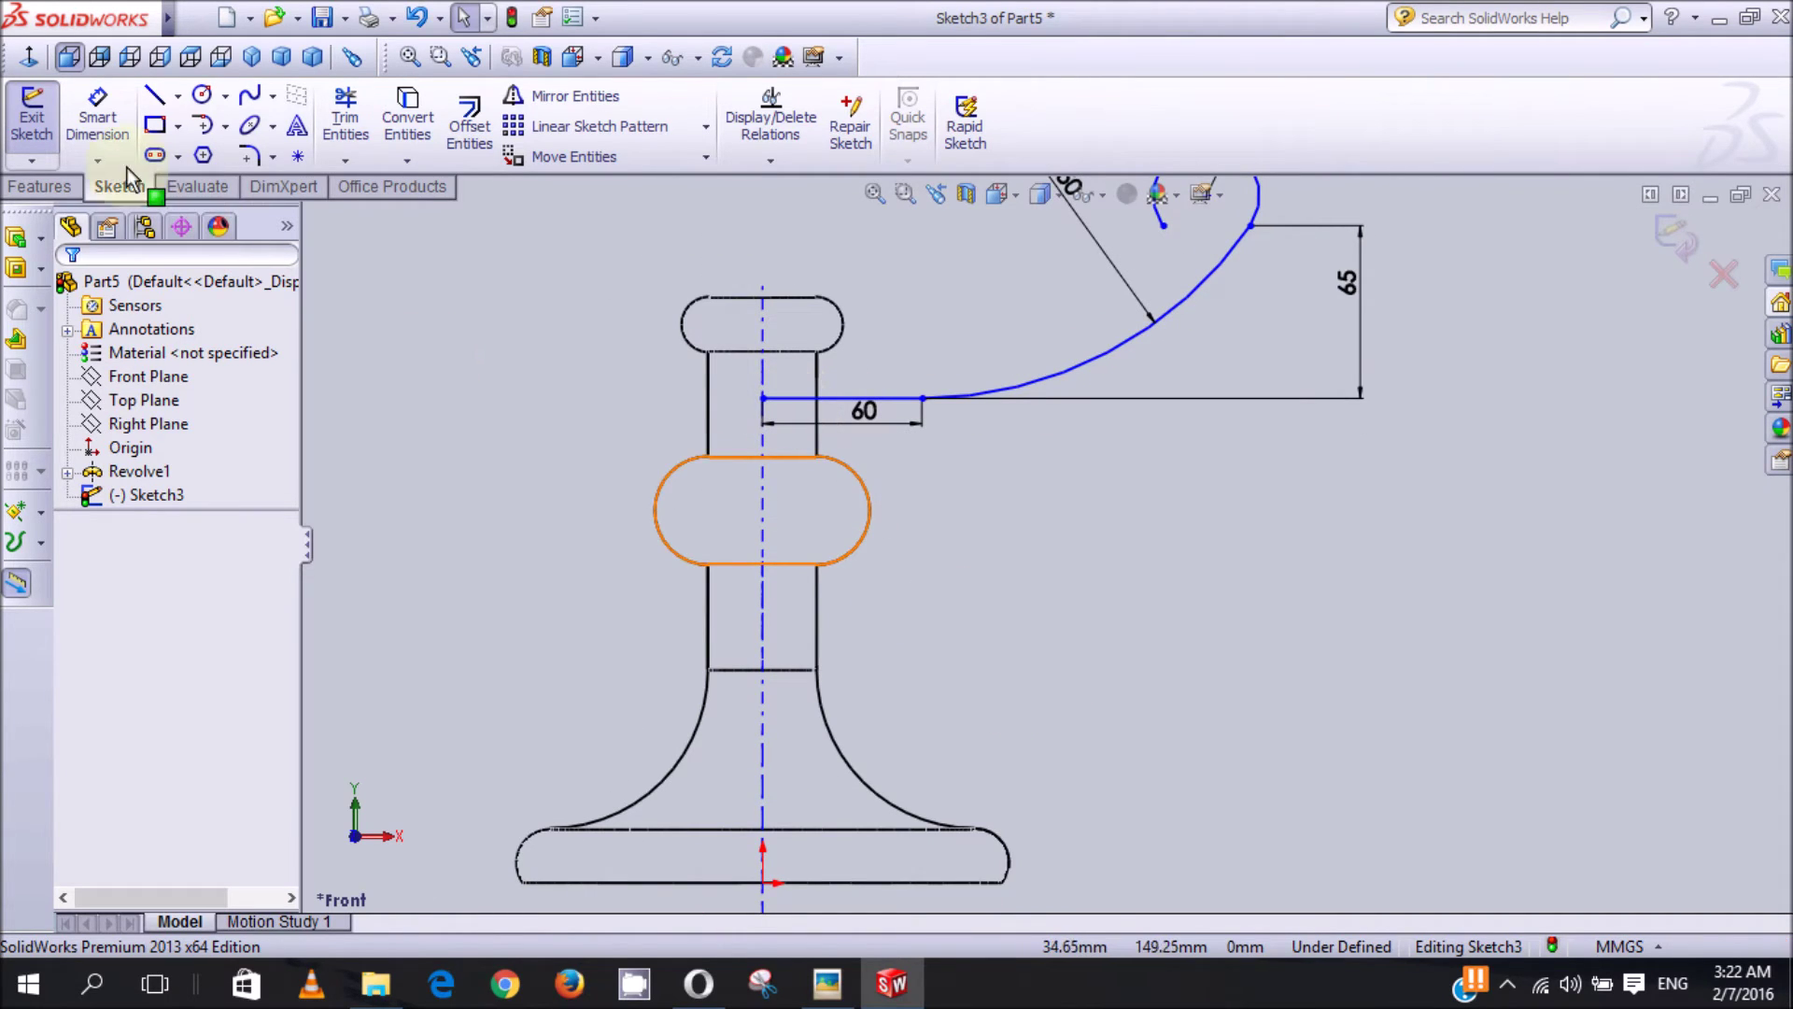
left_click(113, 138)
left_click(819, 381)
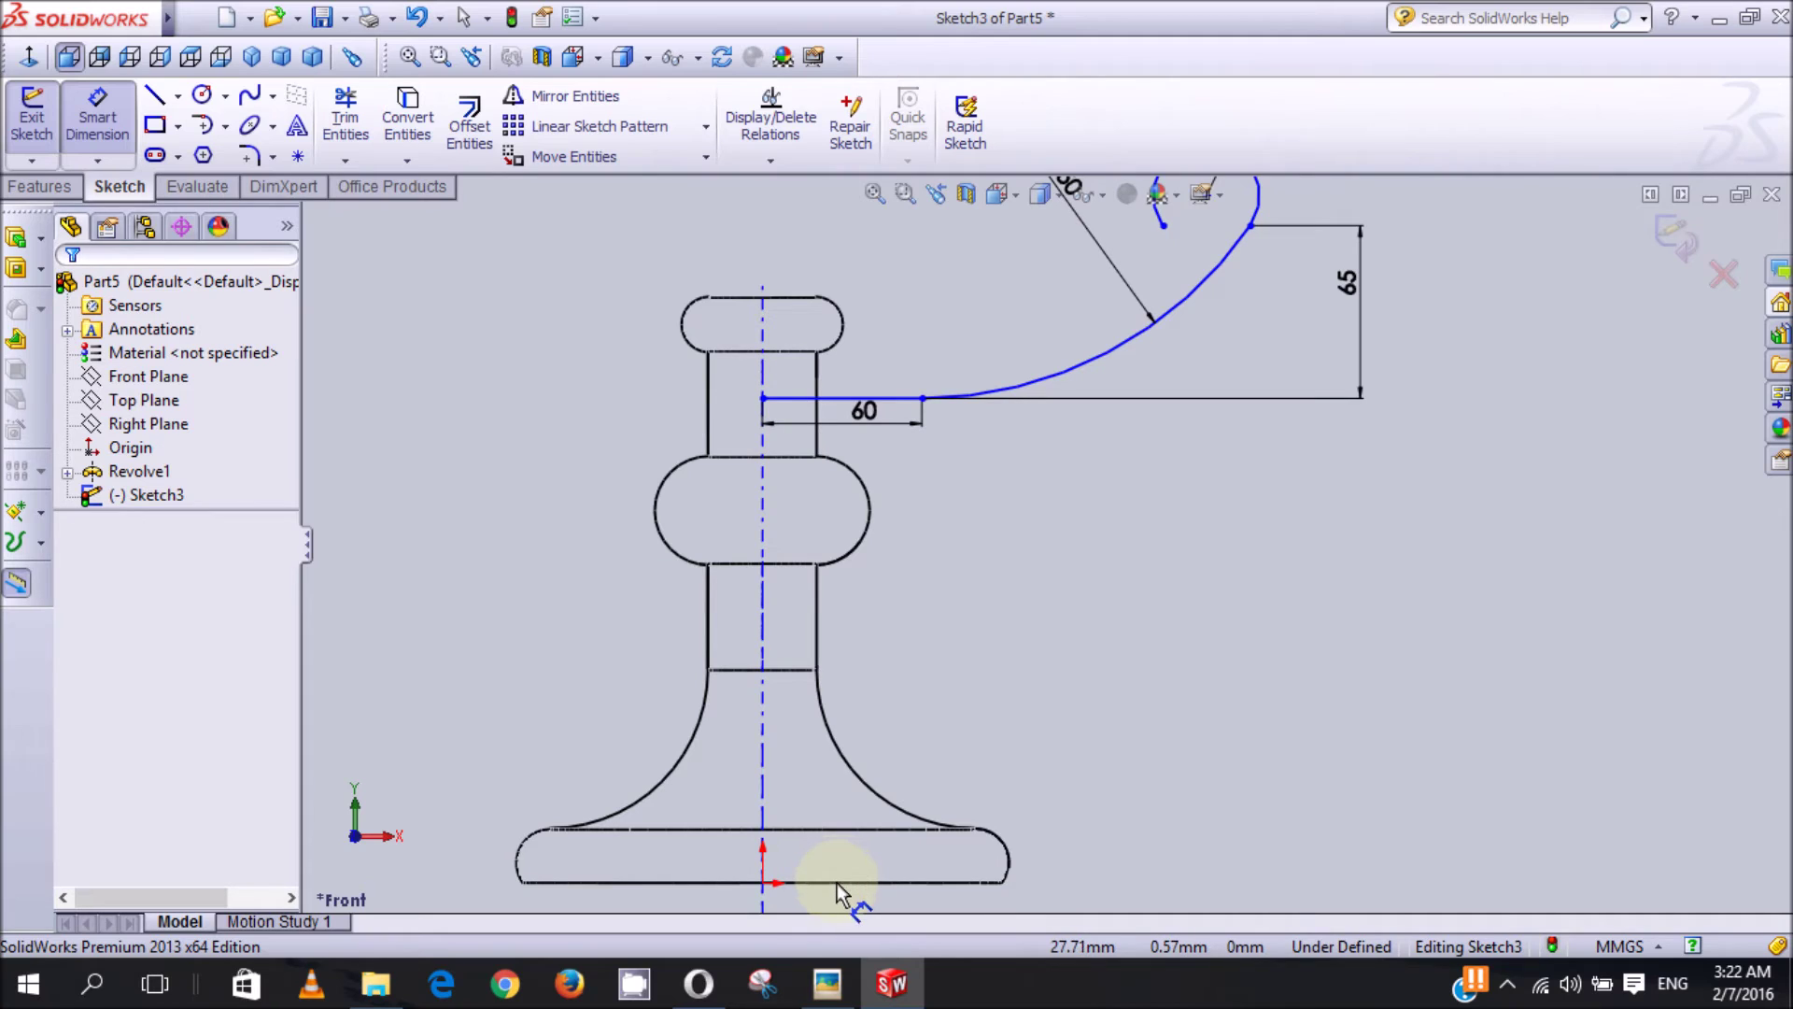
left_click(805, 401)
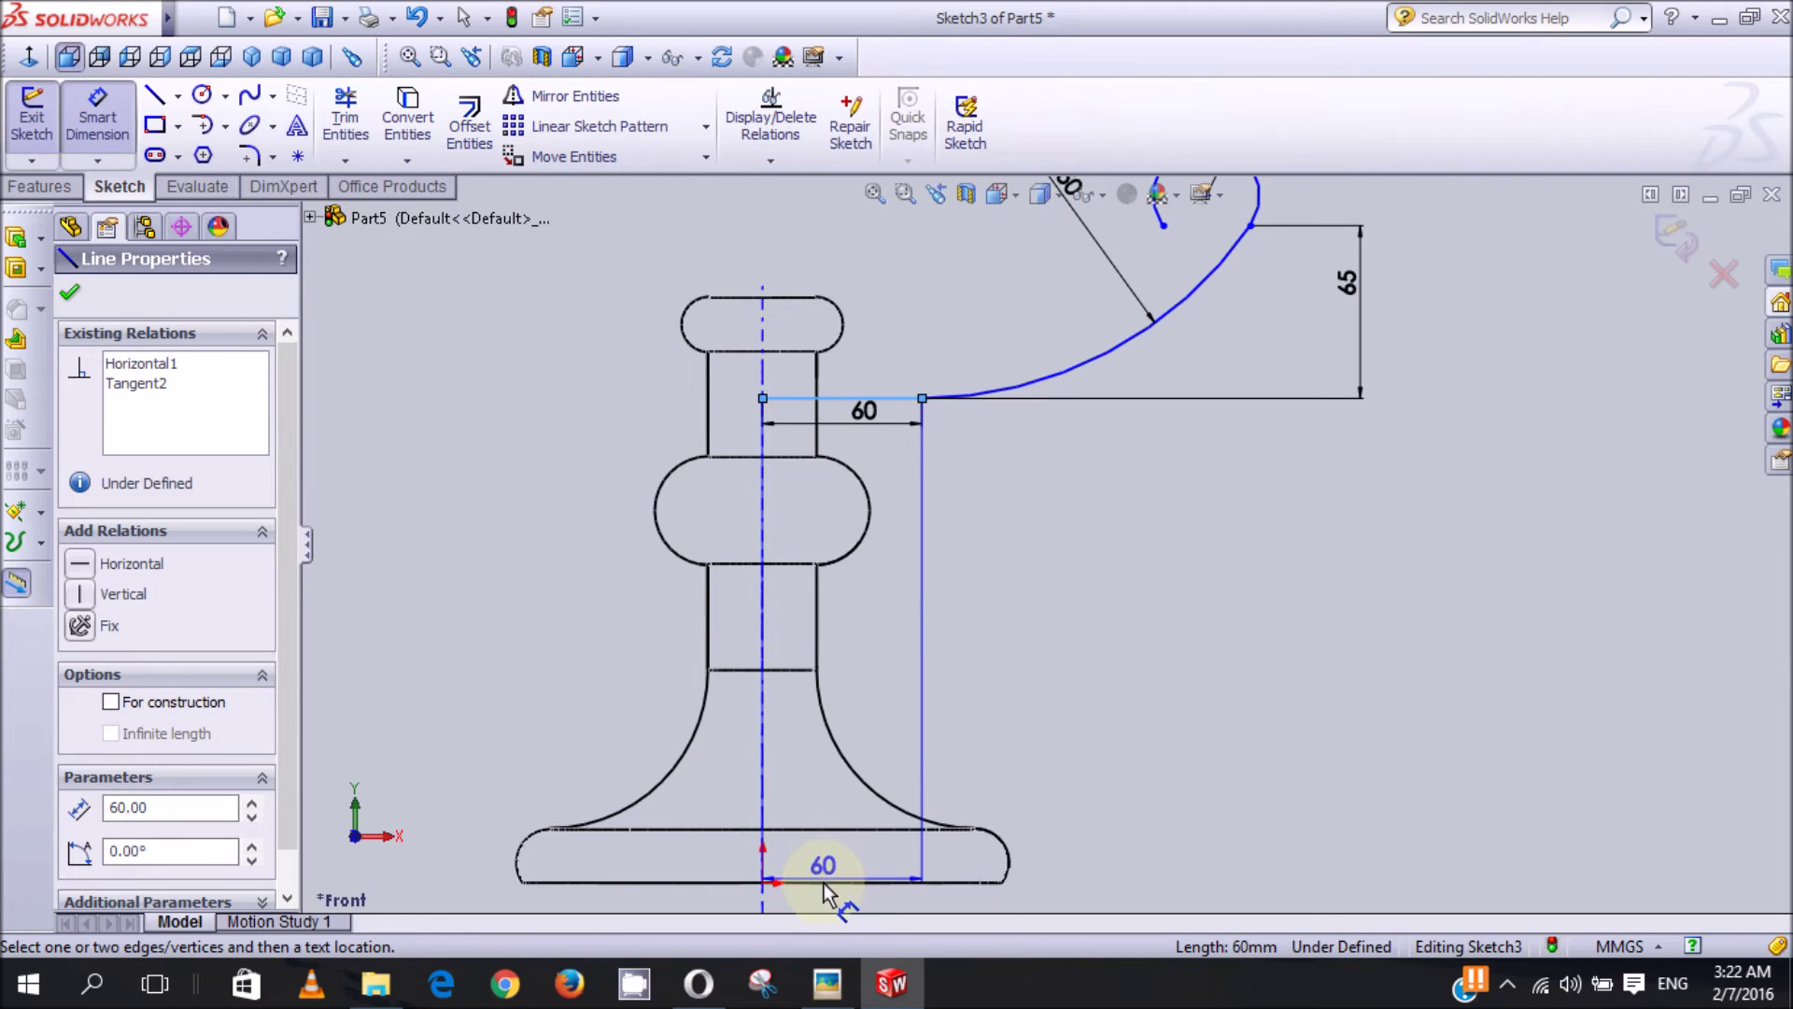
left_click(824, 886)
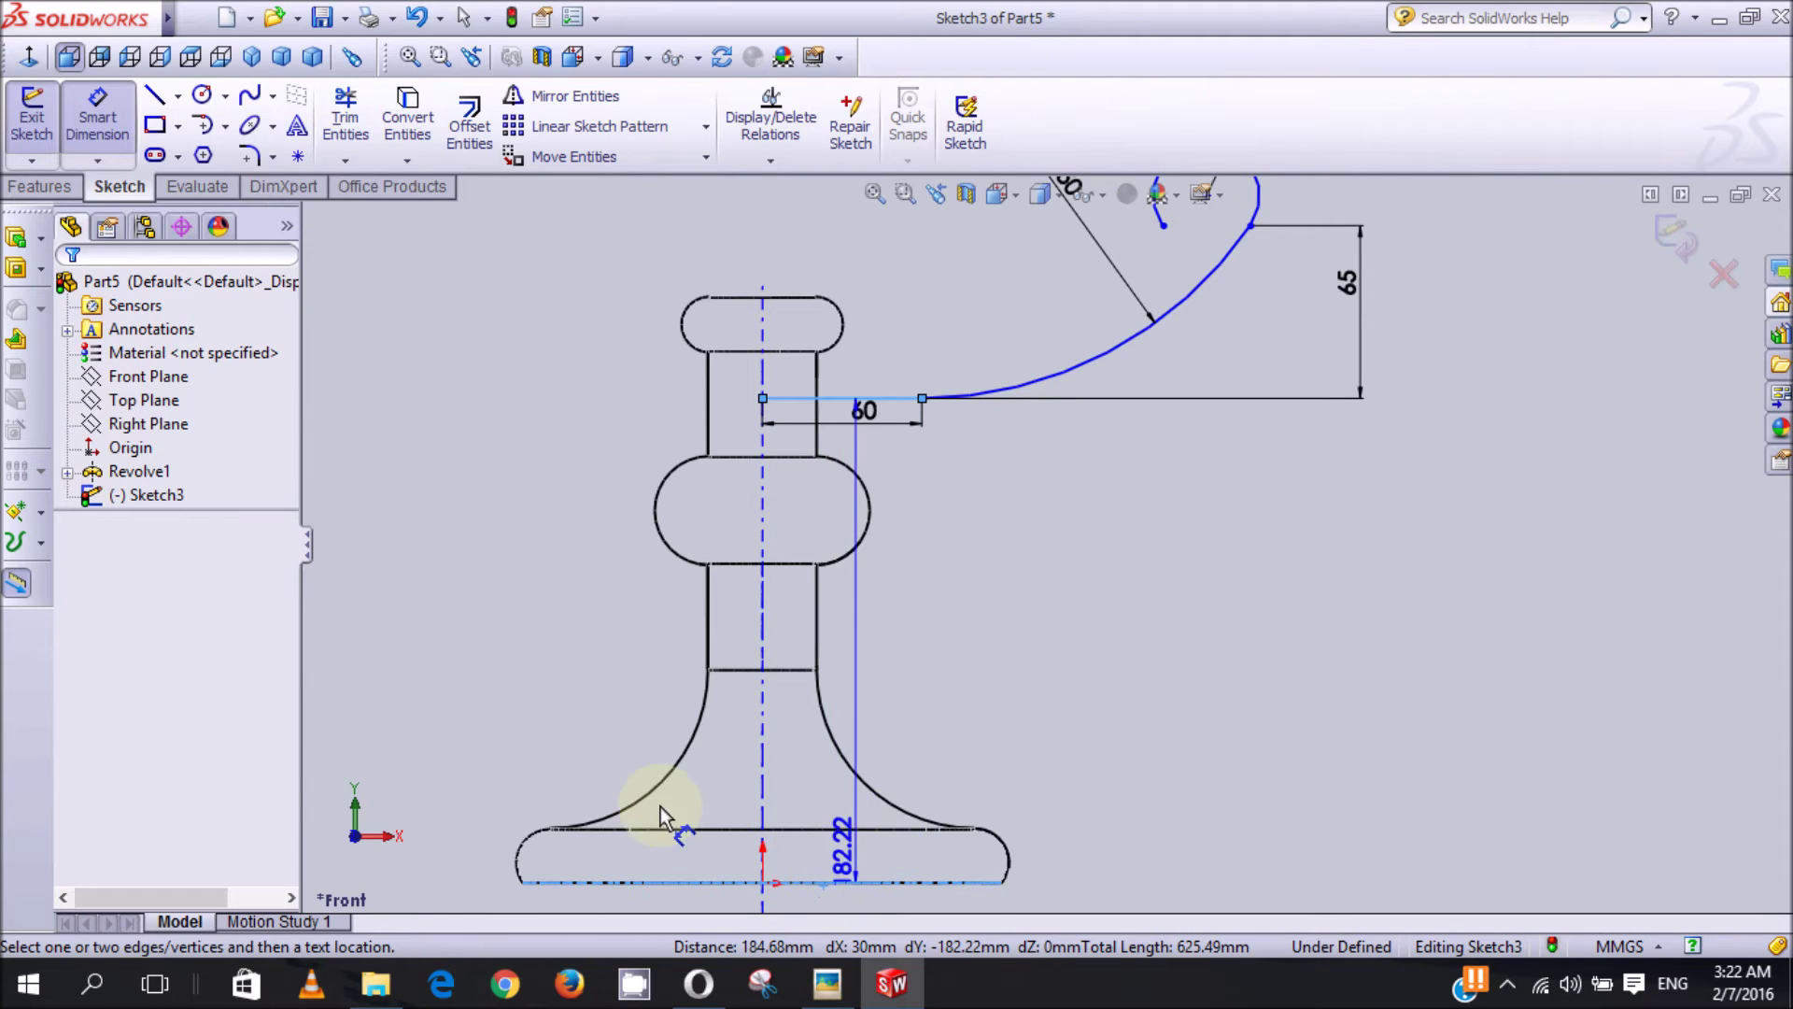
left_click(613, 790)
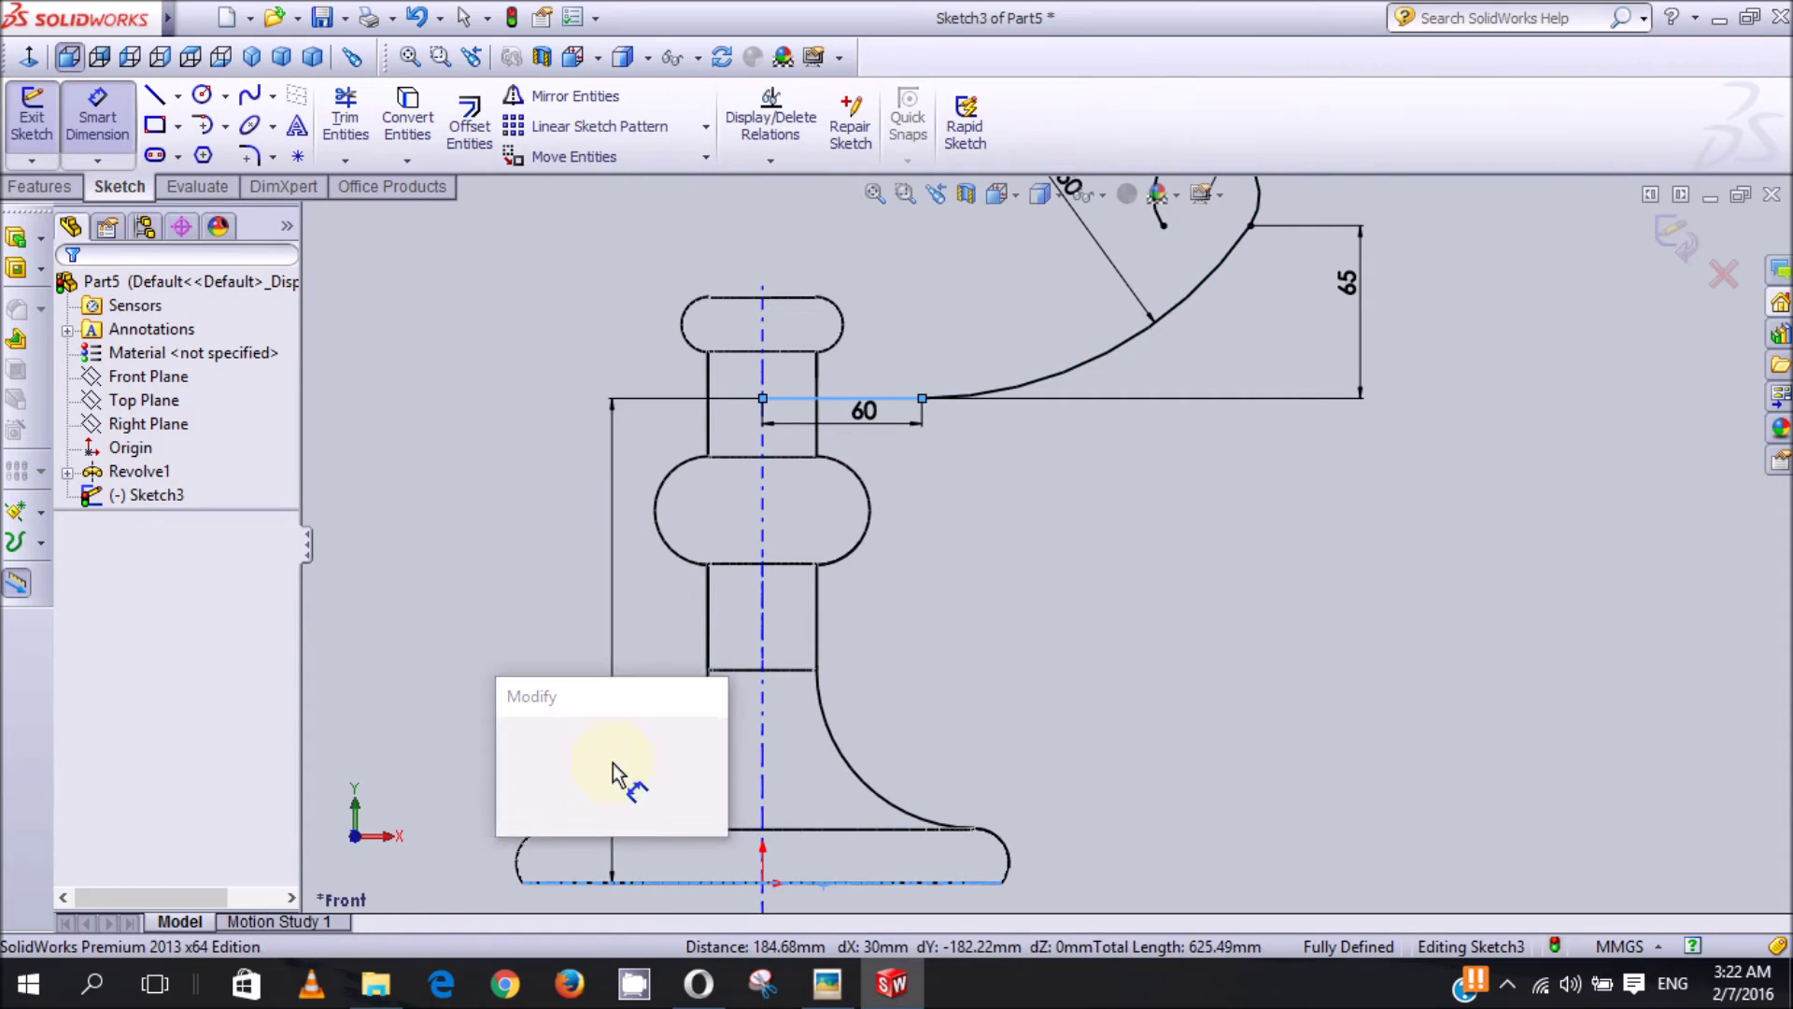
type("10")
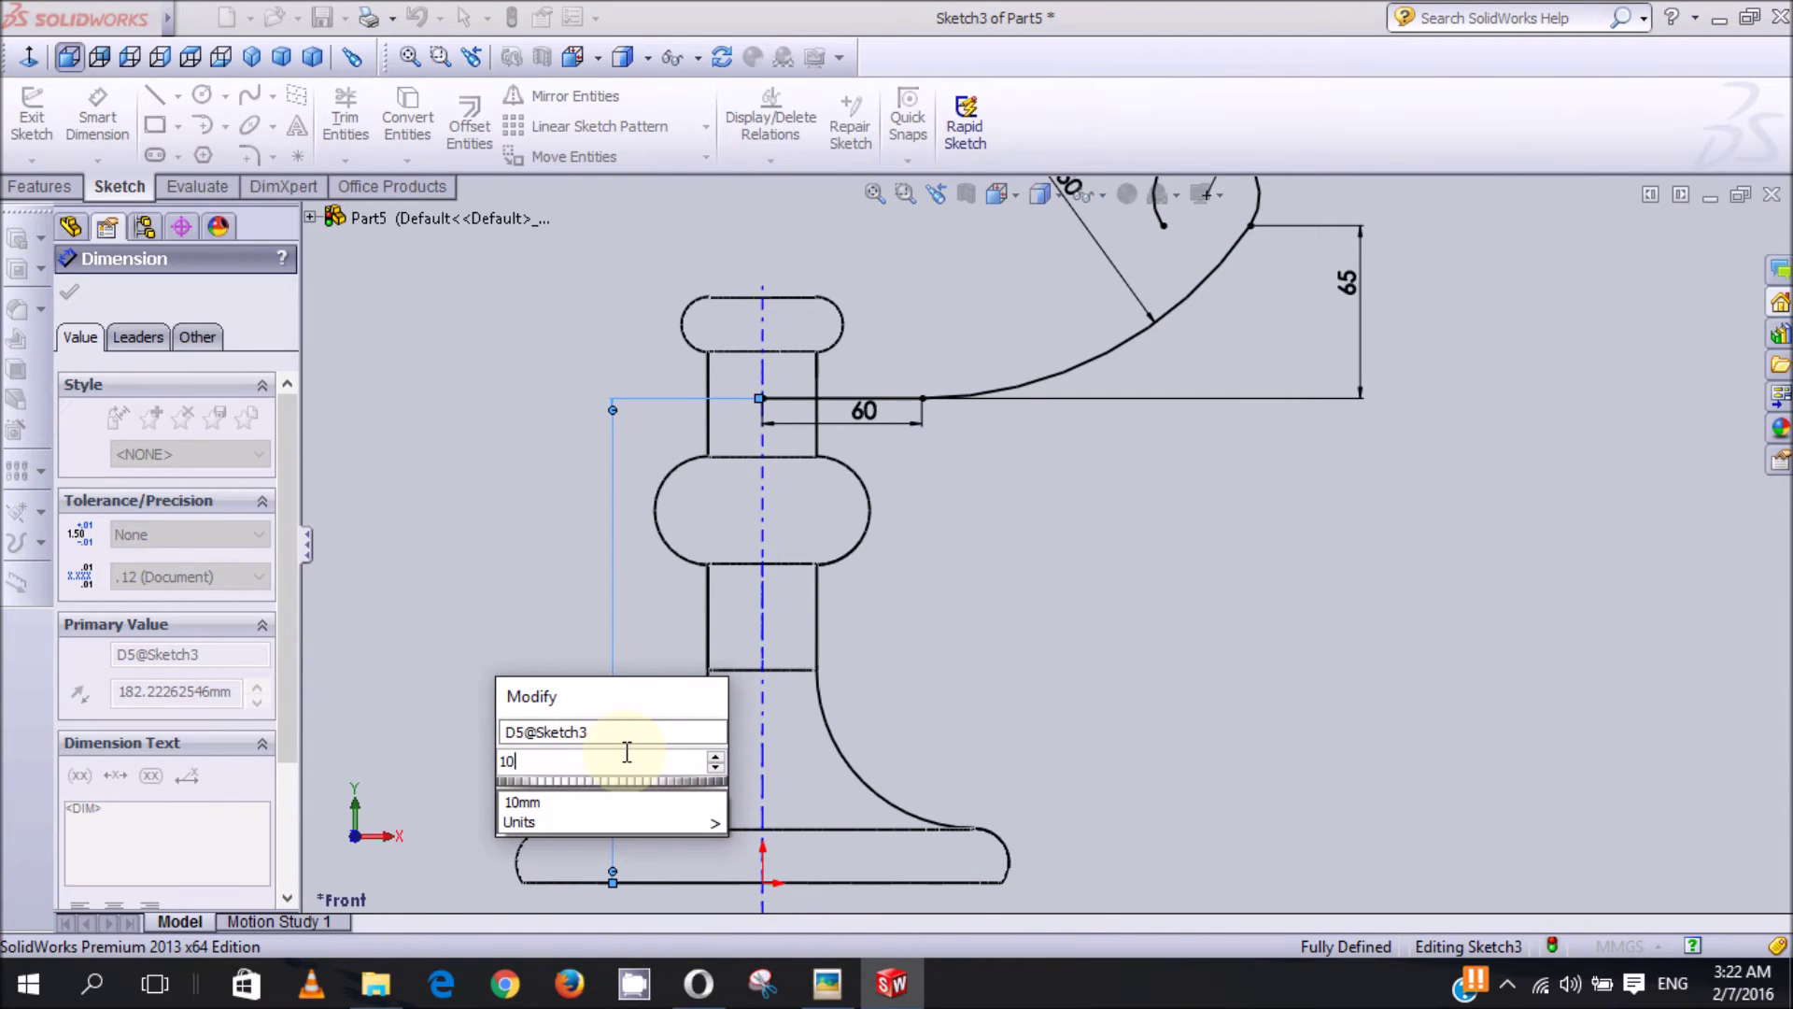
key("Return")
key("Return")
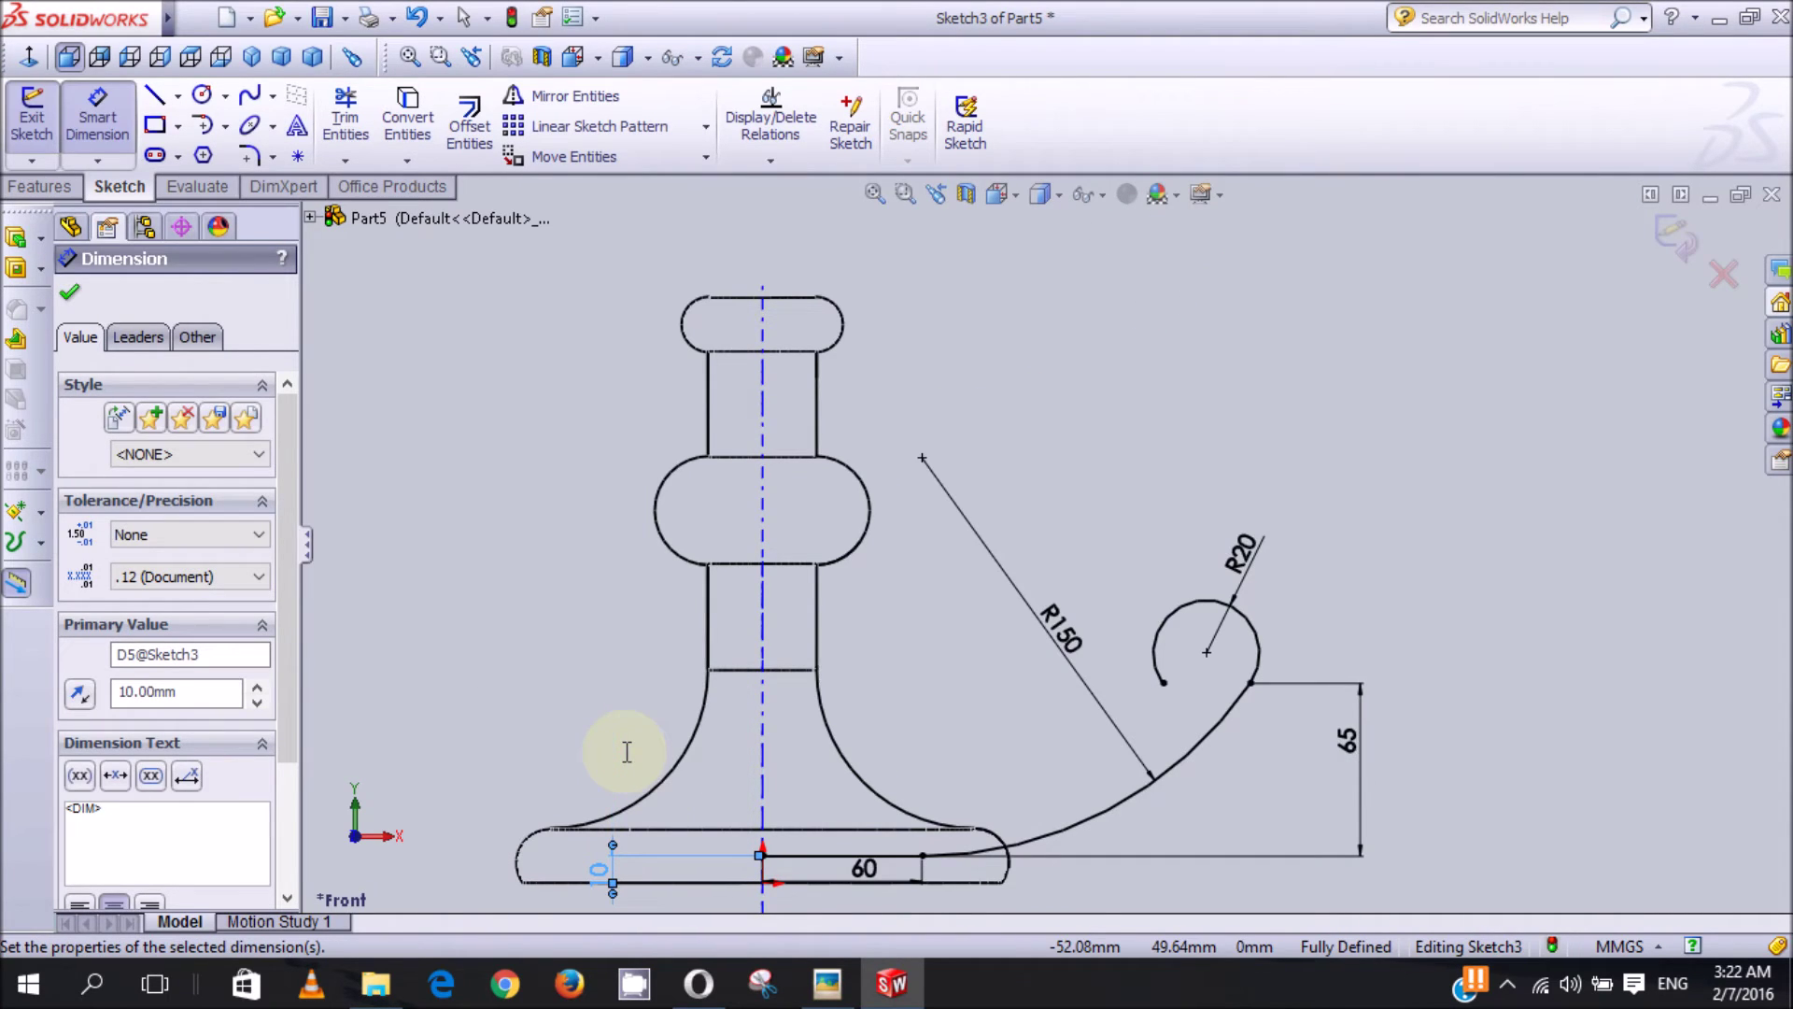
left_click(1534, 721)
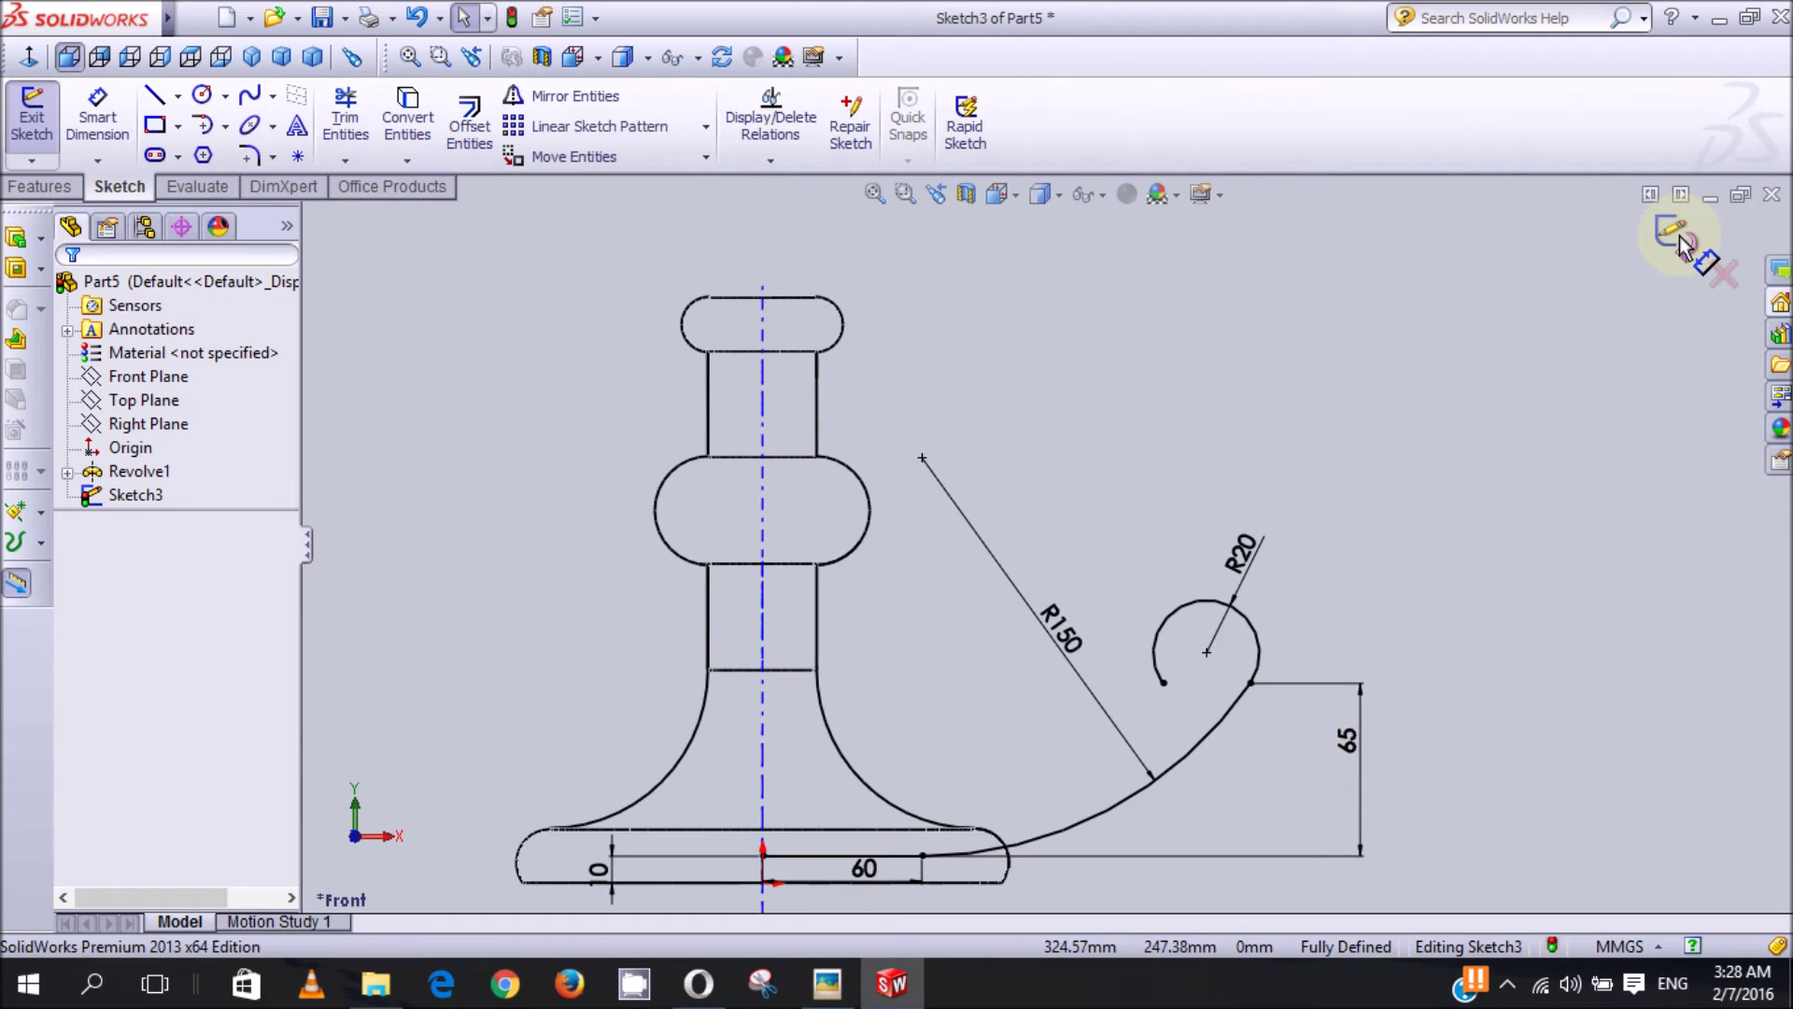
Step: Exit the handle path sketch and show the model in trimetric view
left_click(1684, 247)
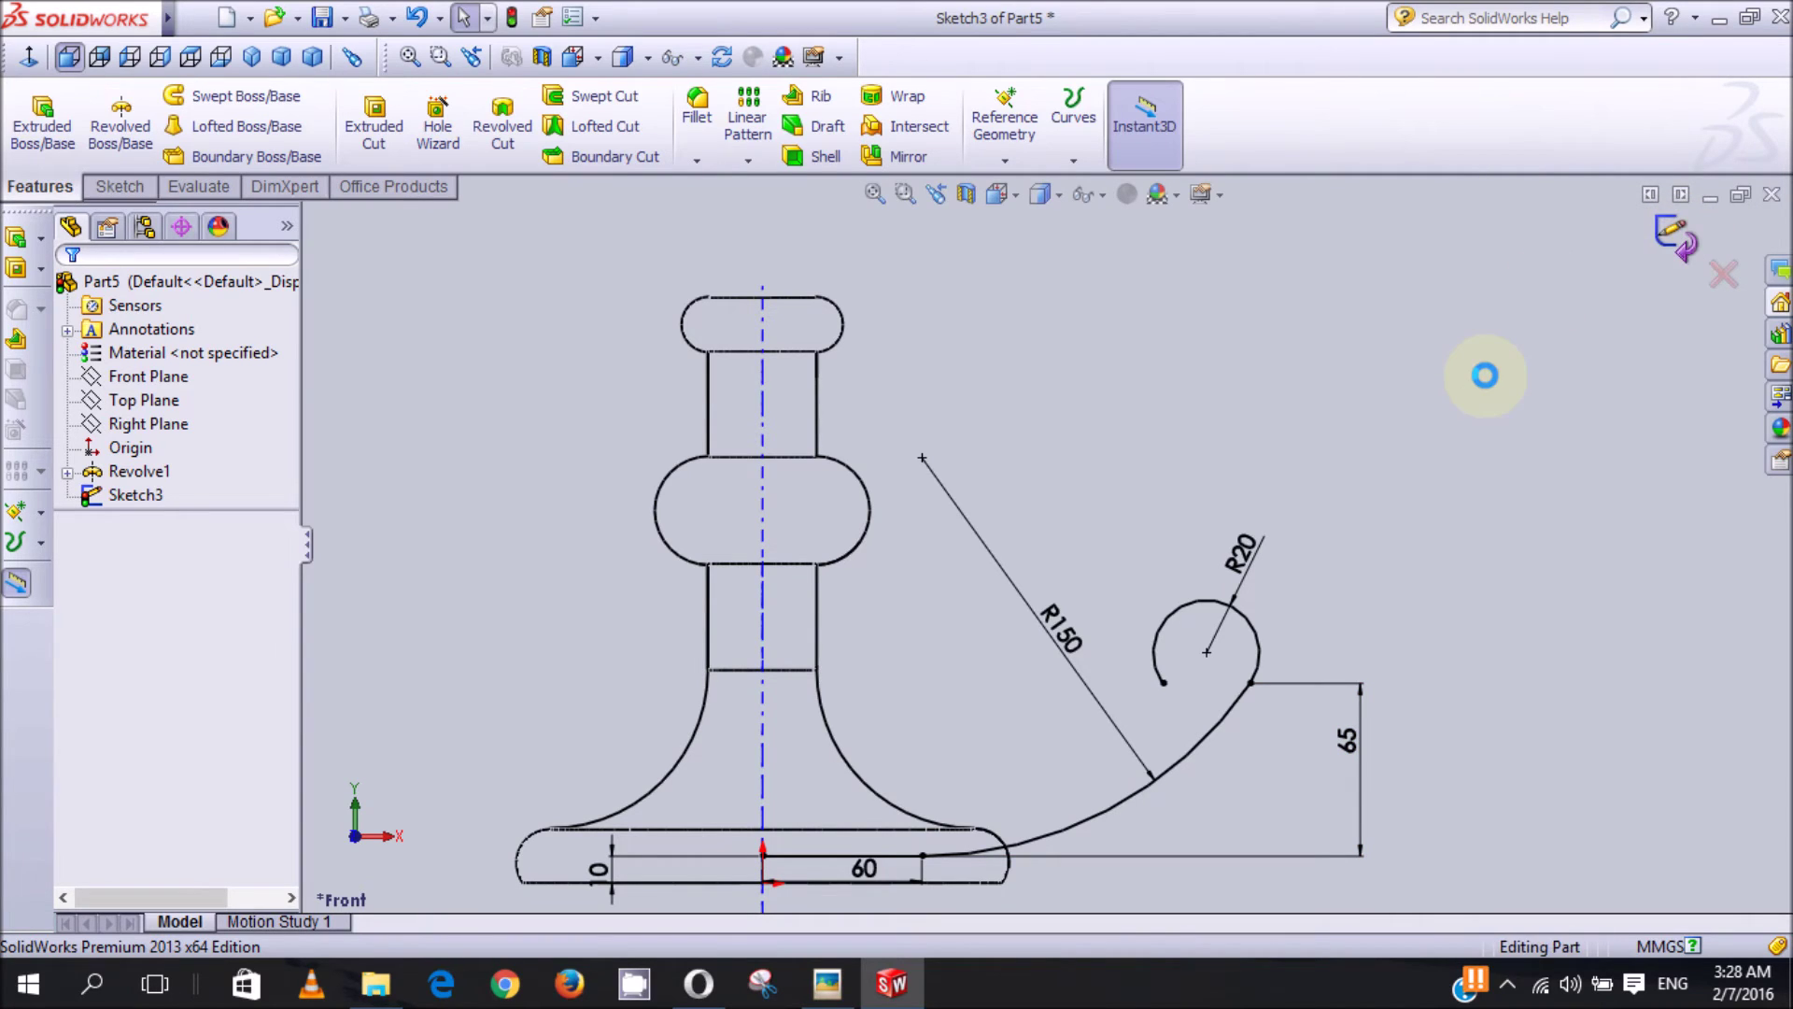
left_click(1300, 408)
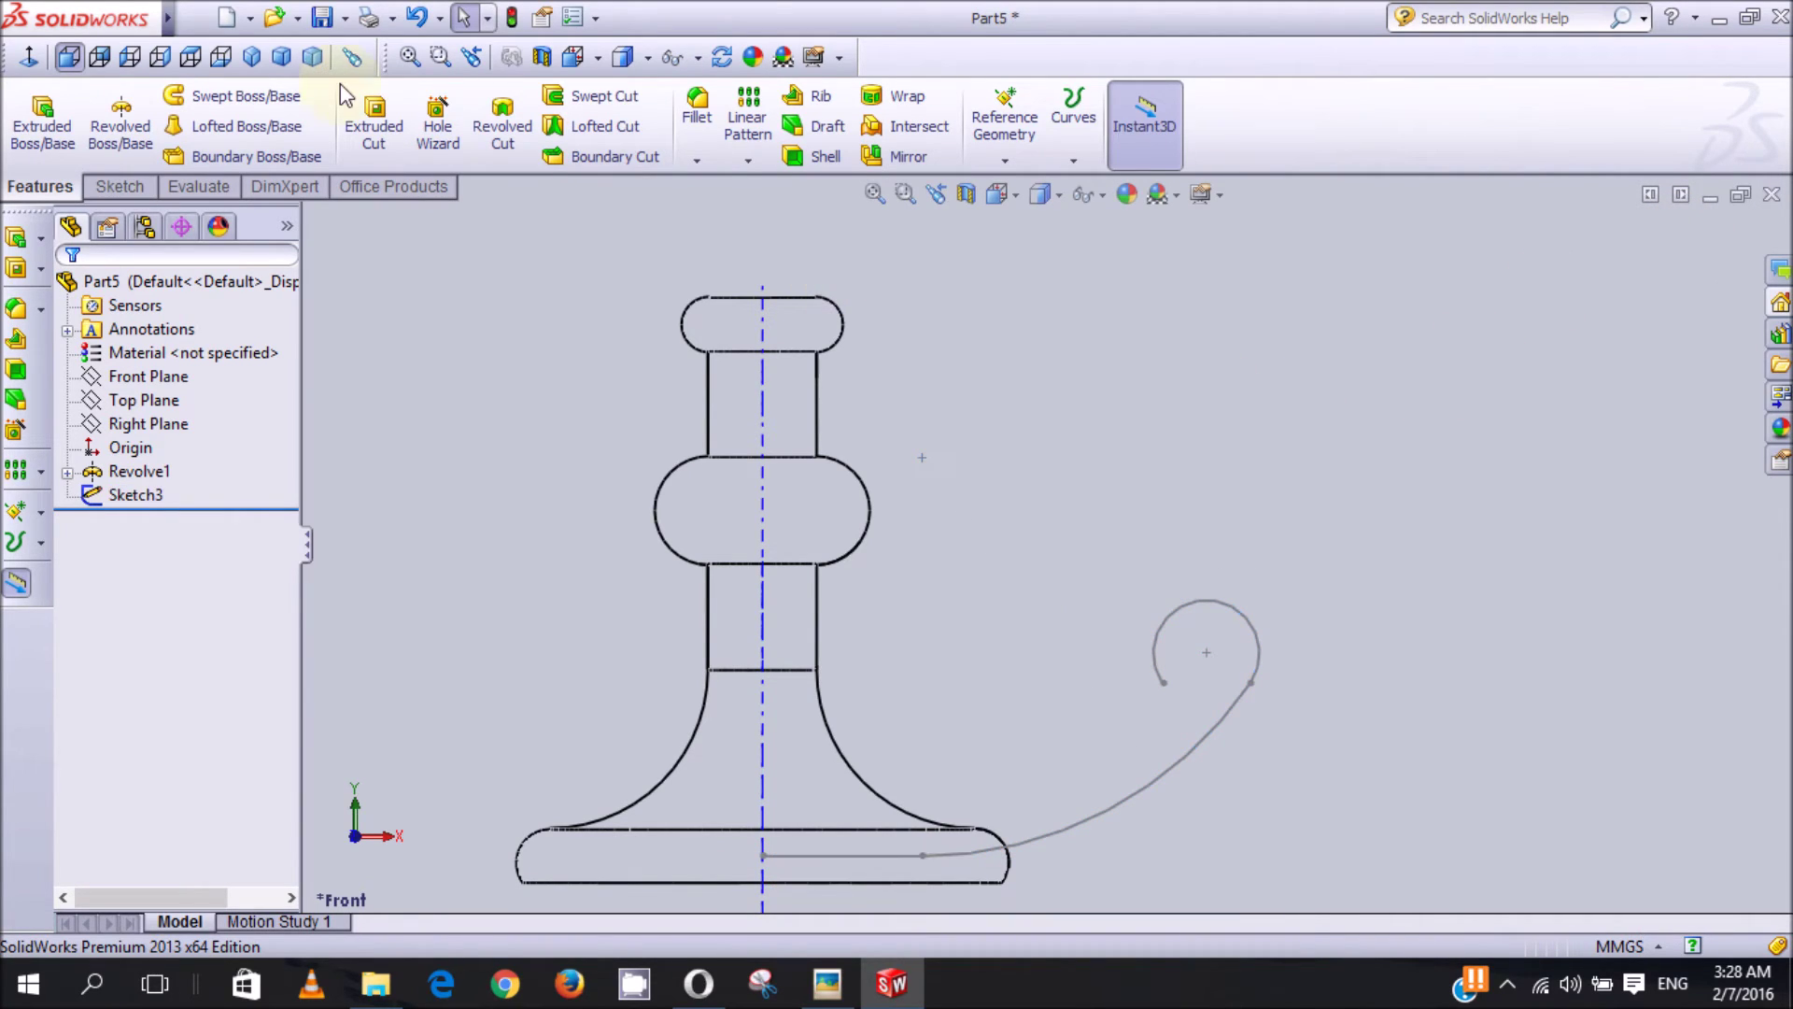
left_click(283, 60)
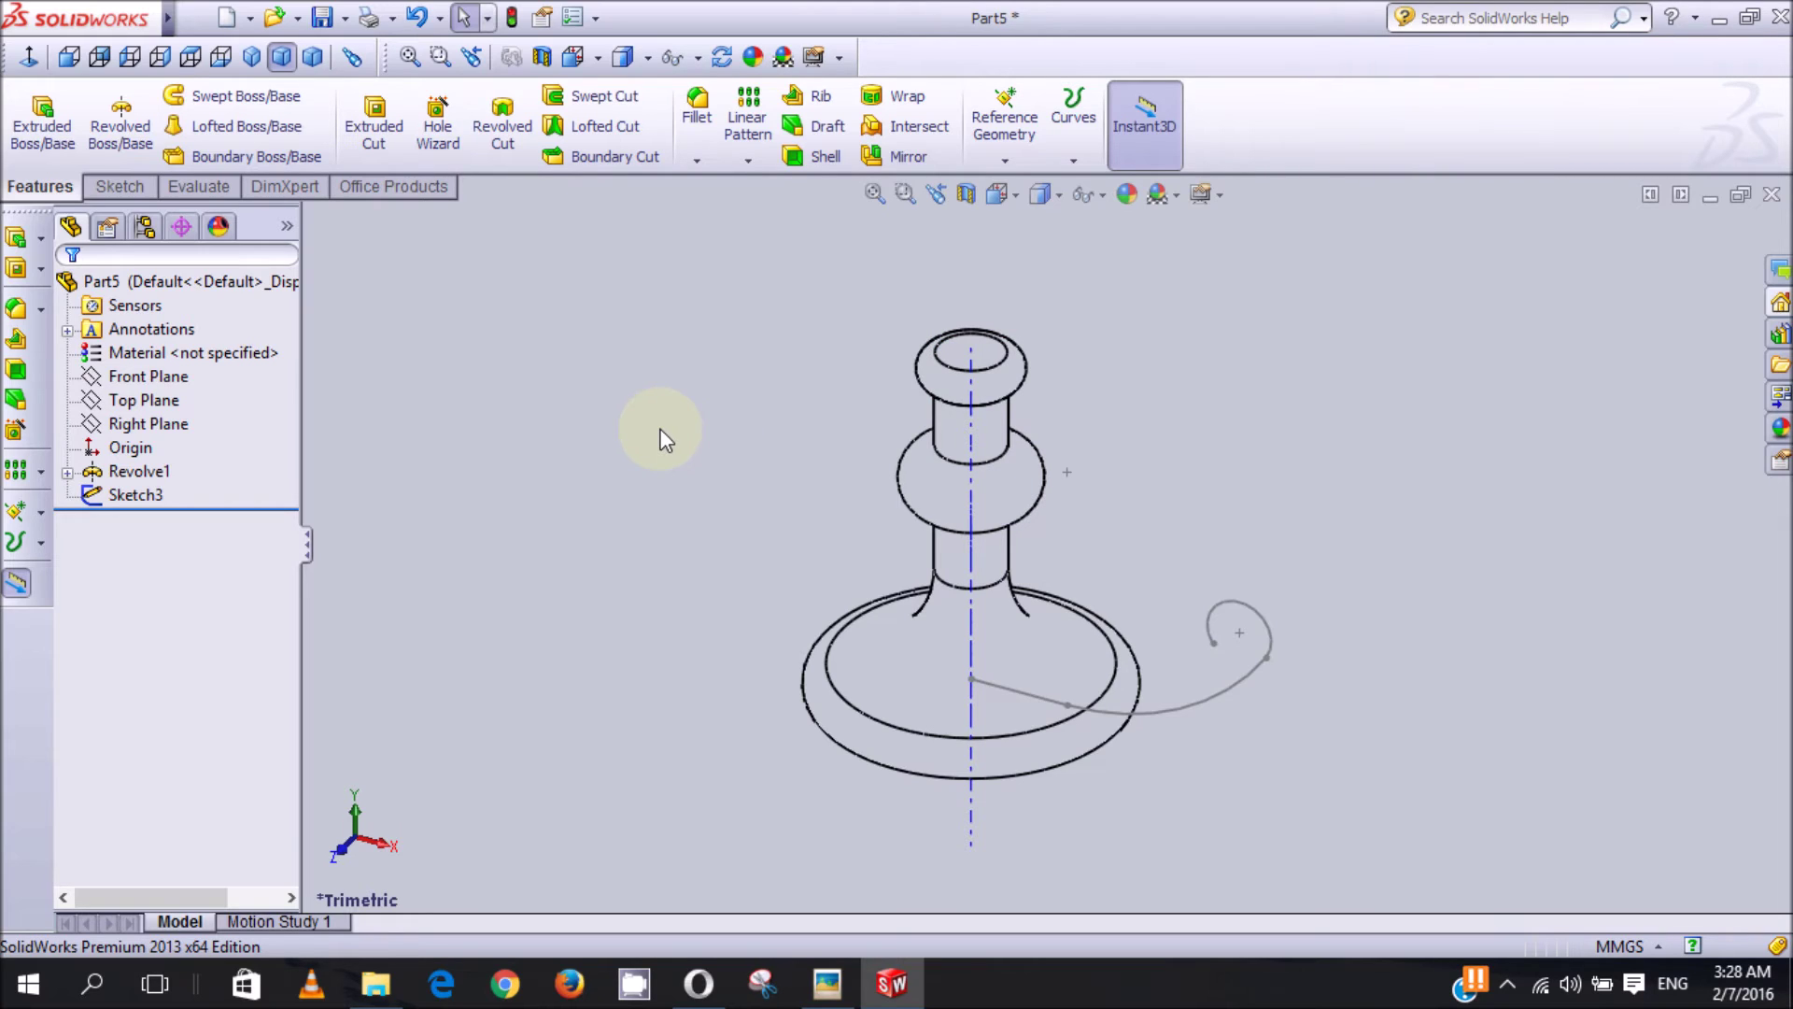
Step: Start a new sketch on the Right Plane
left_click(159, 424)
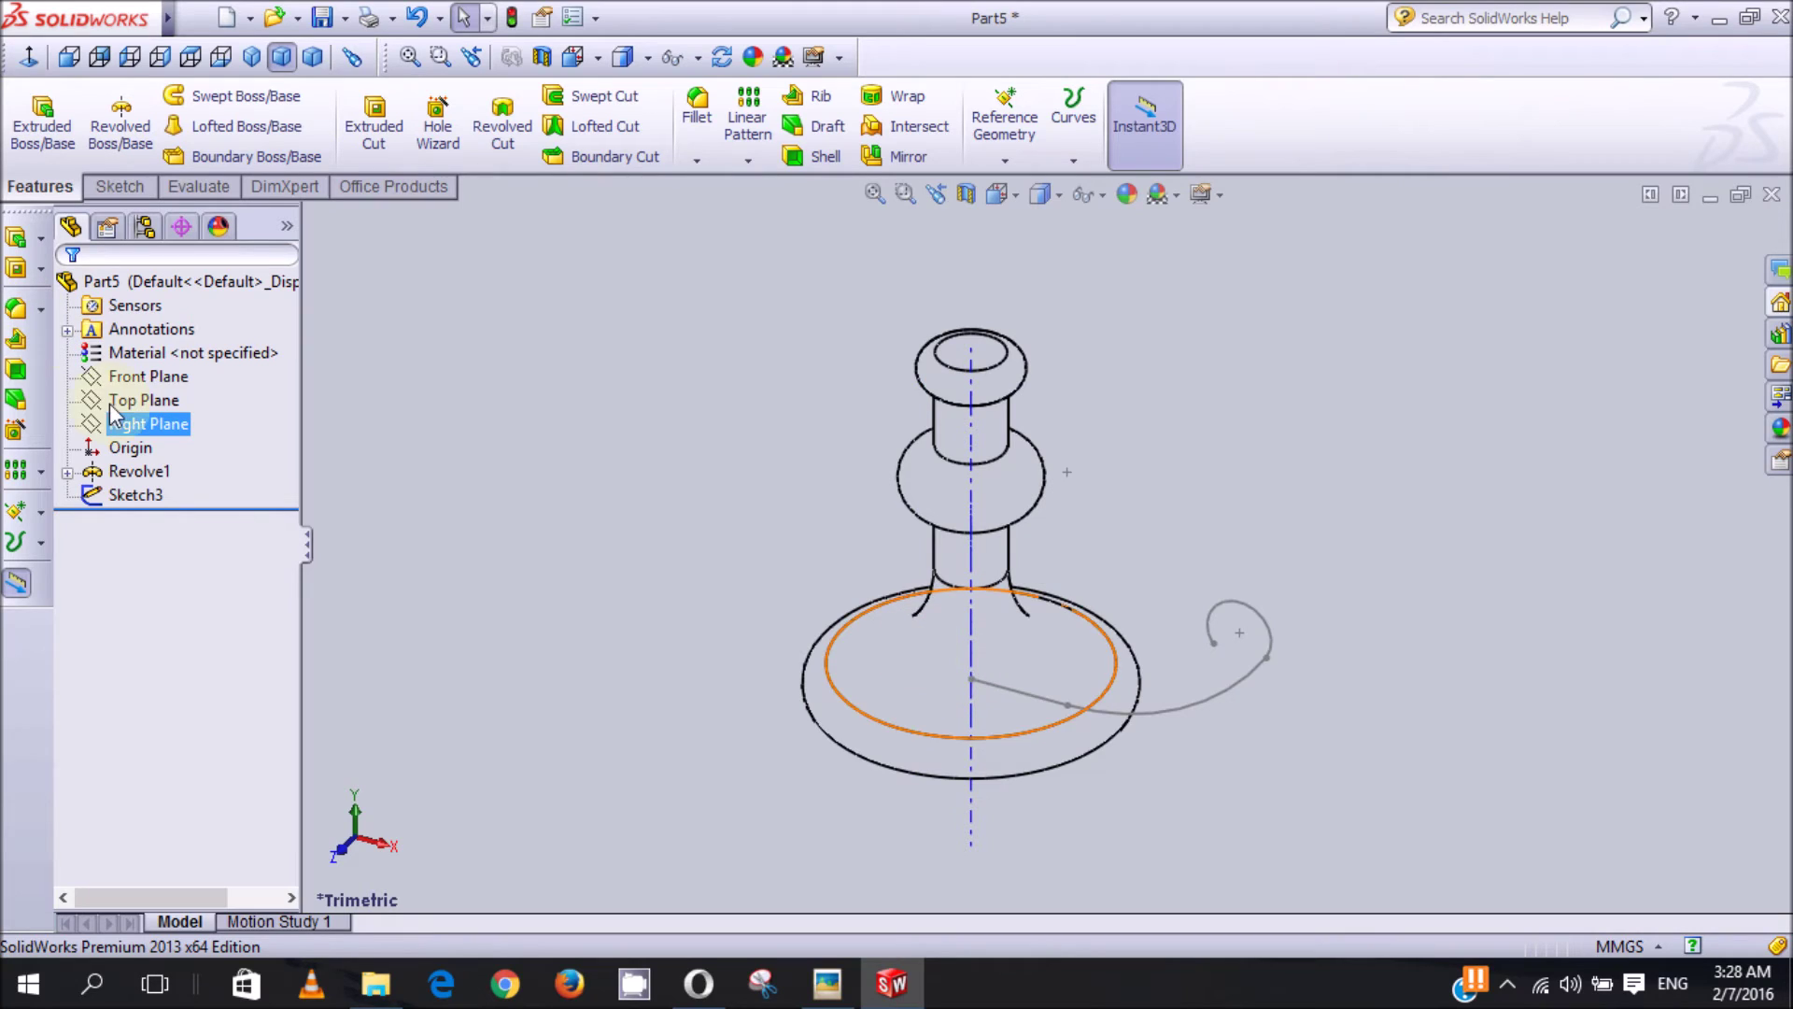
left_click(166, 379)
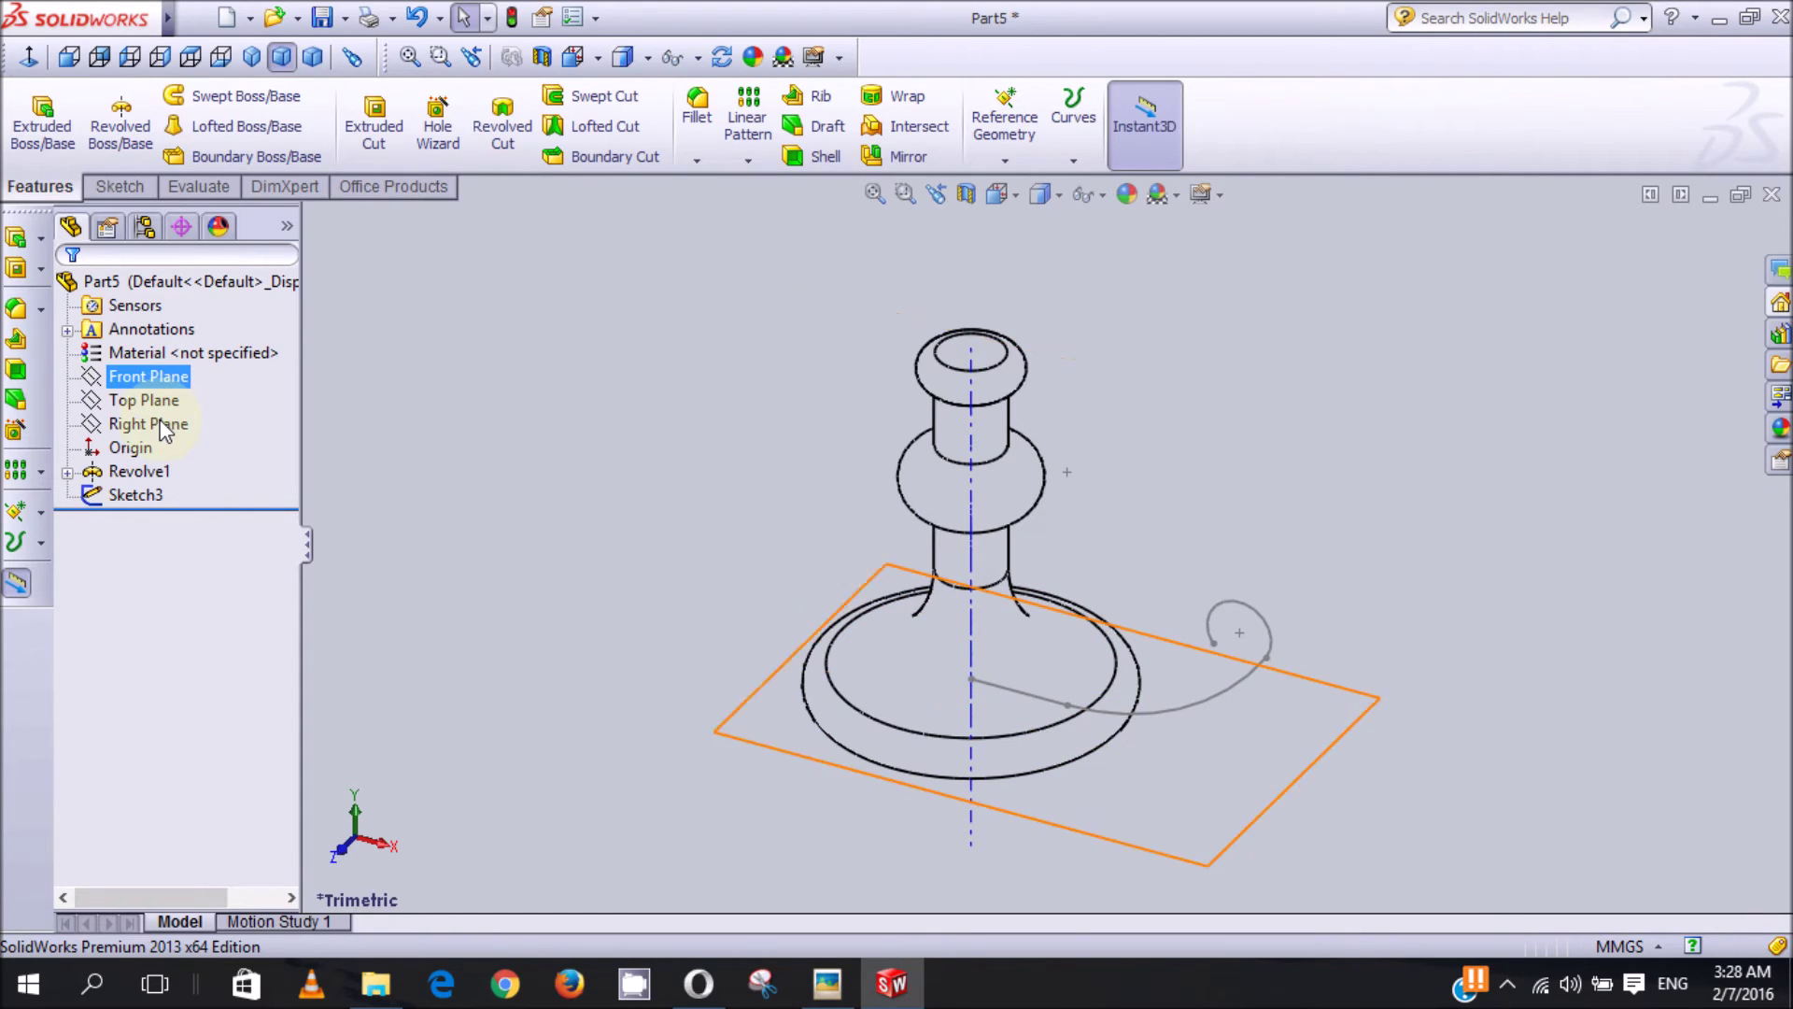
left_click(166, 428)
left_click(165, 428)
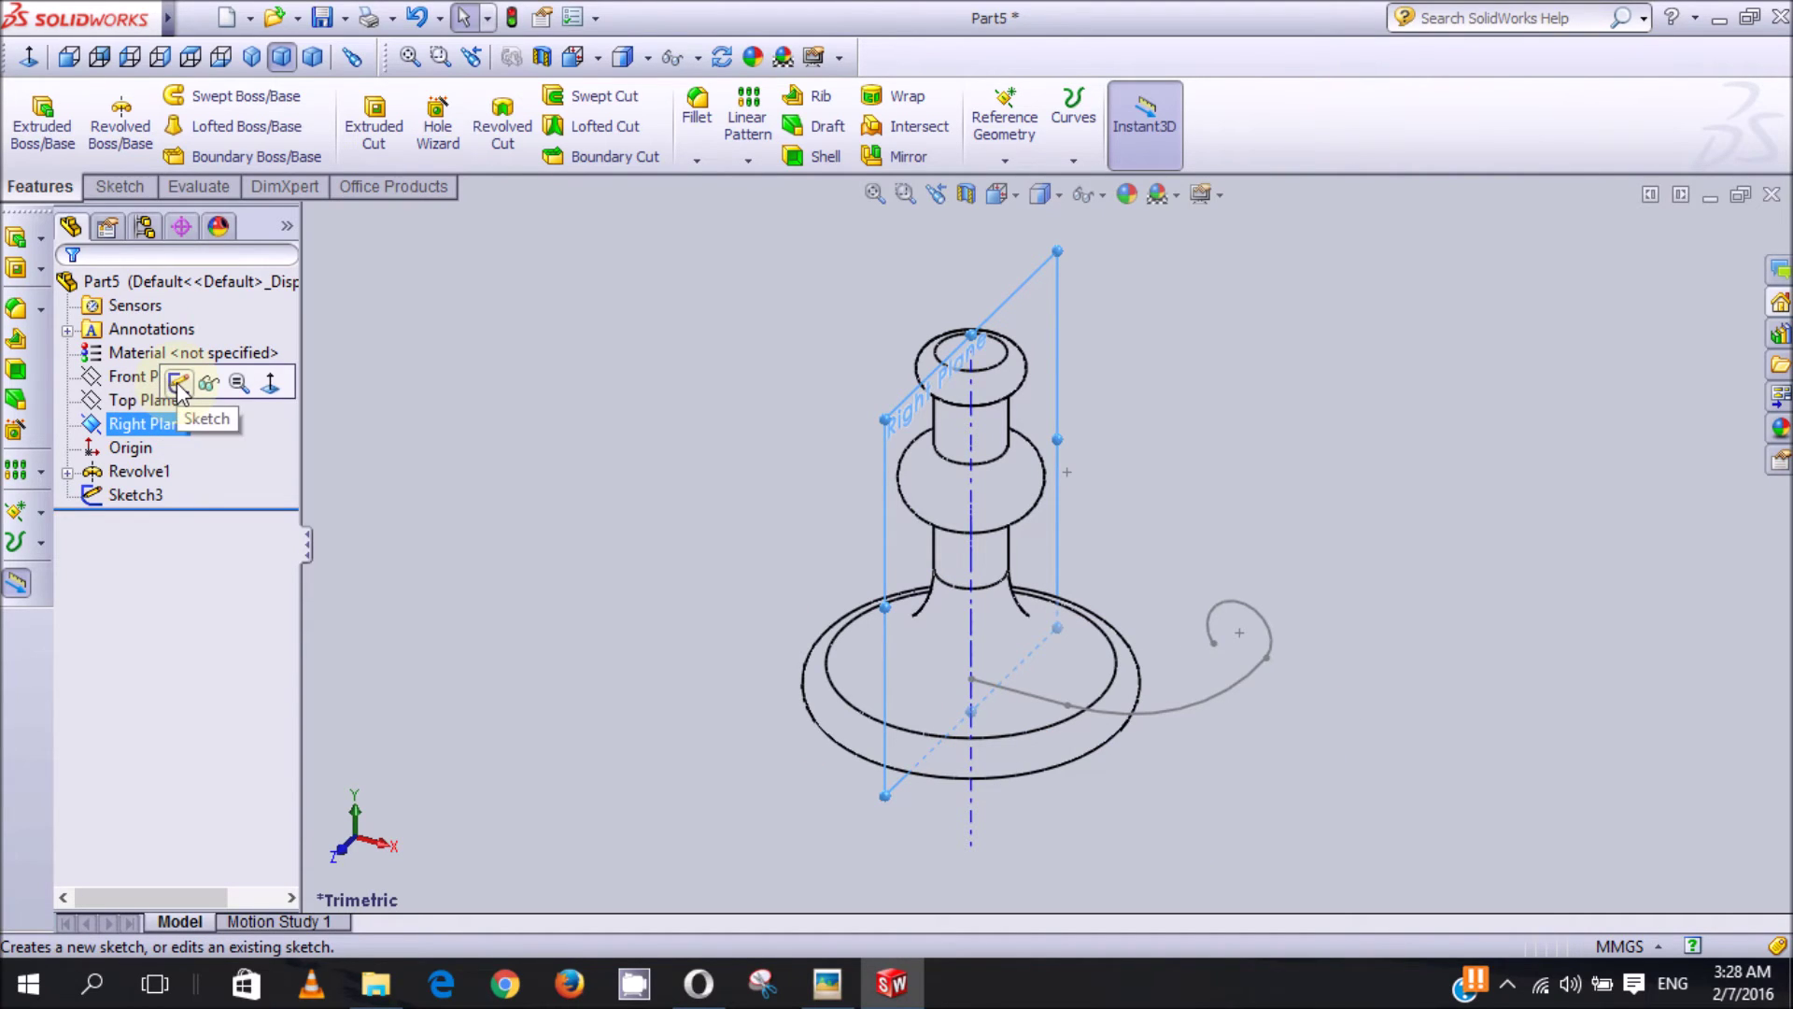
left_click(177, 383)
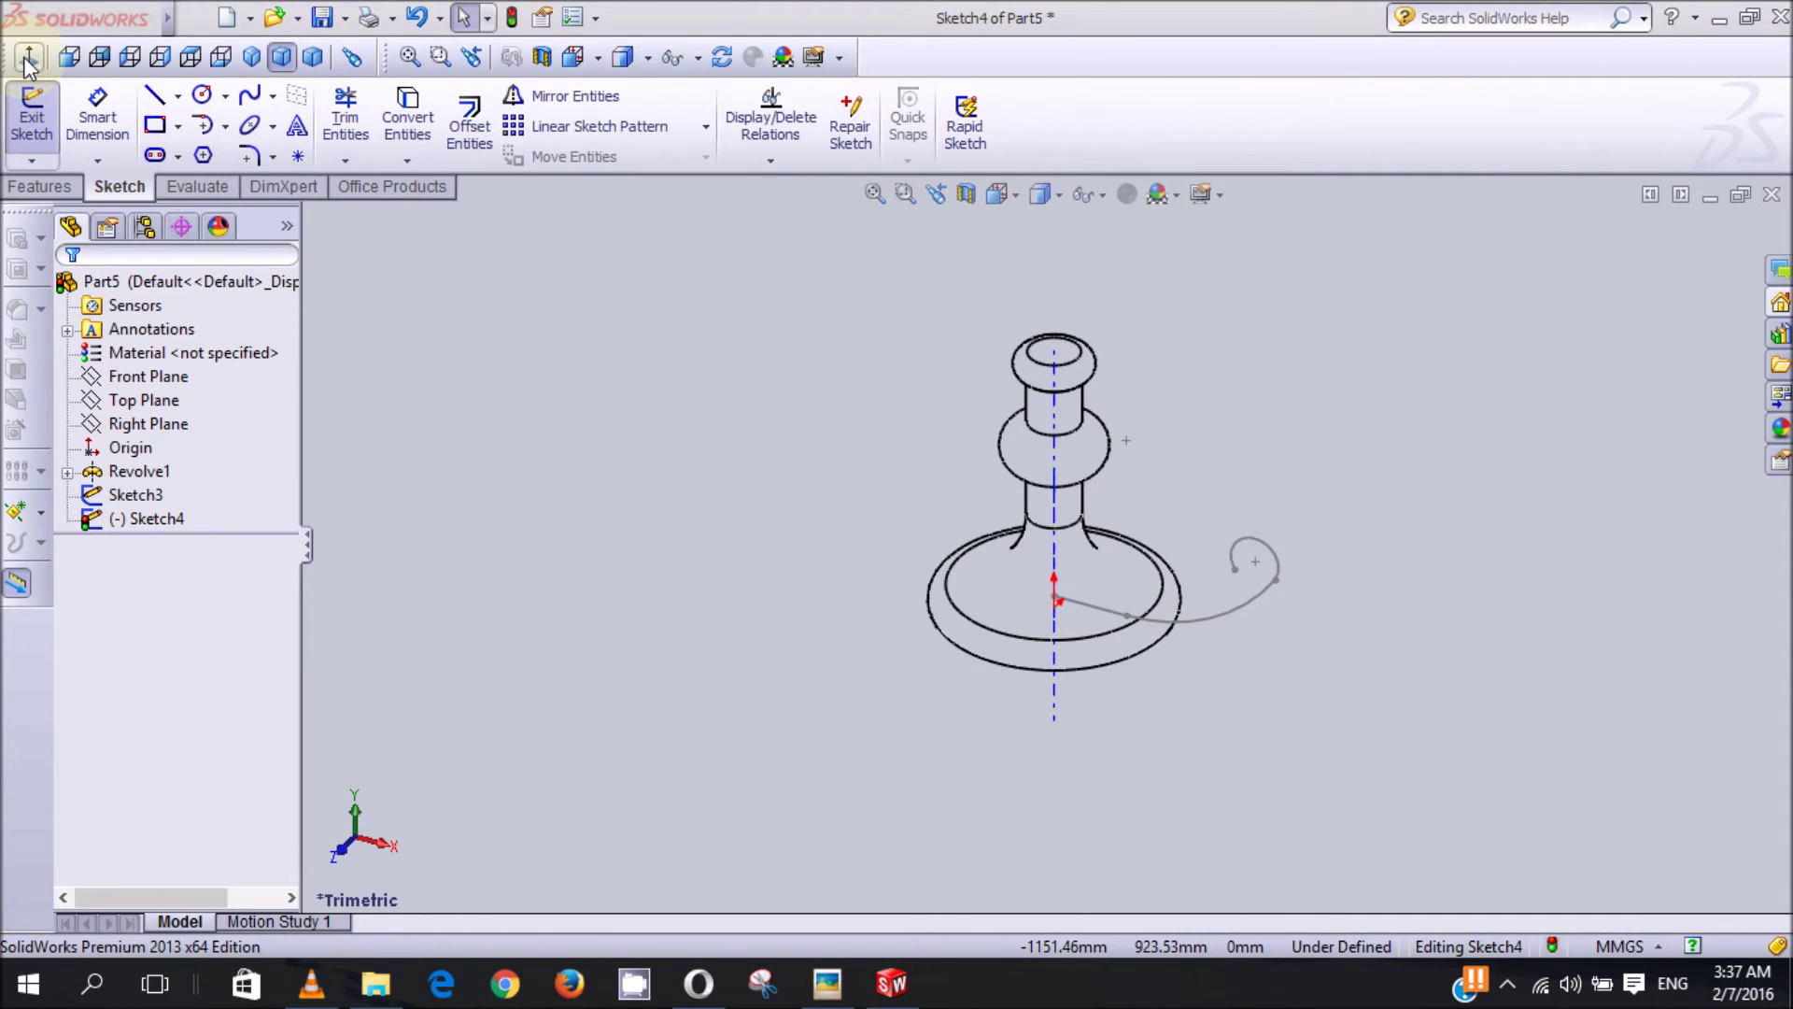
Step: Sketch a horizontal ellipse beside the candle holder on the Right Plane, with radii of about 26 mm and 11 mm
left_click(29, 58)
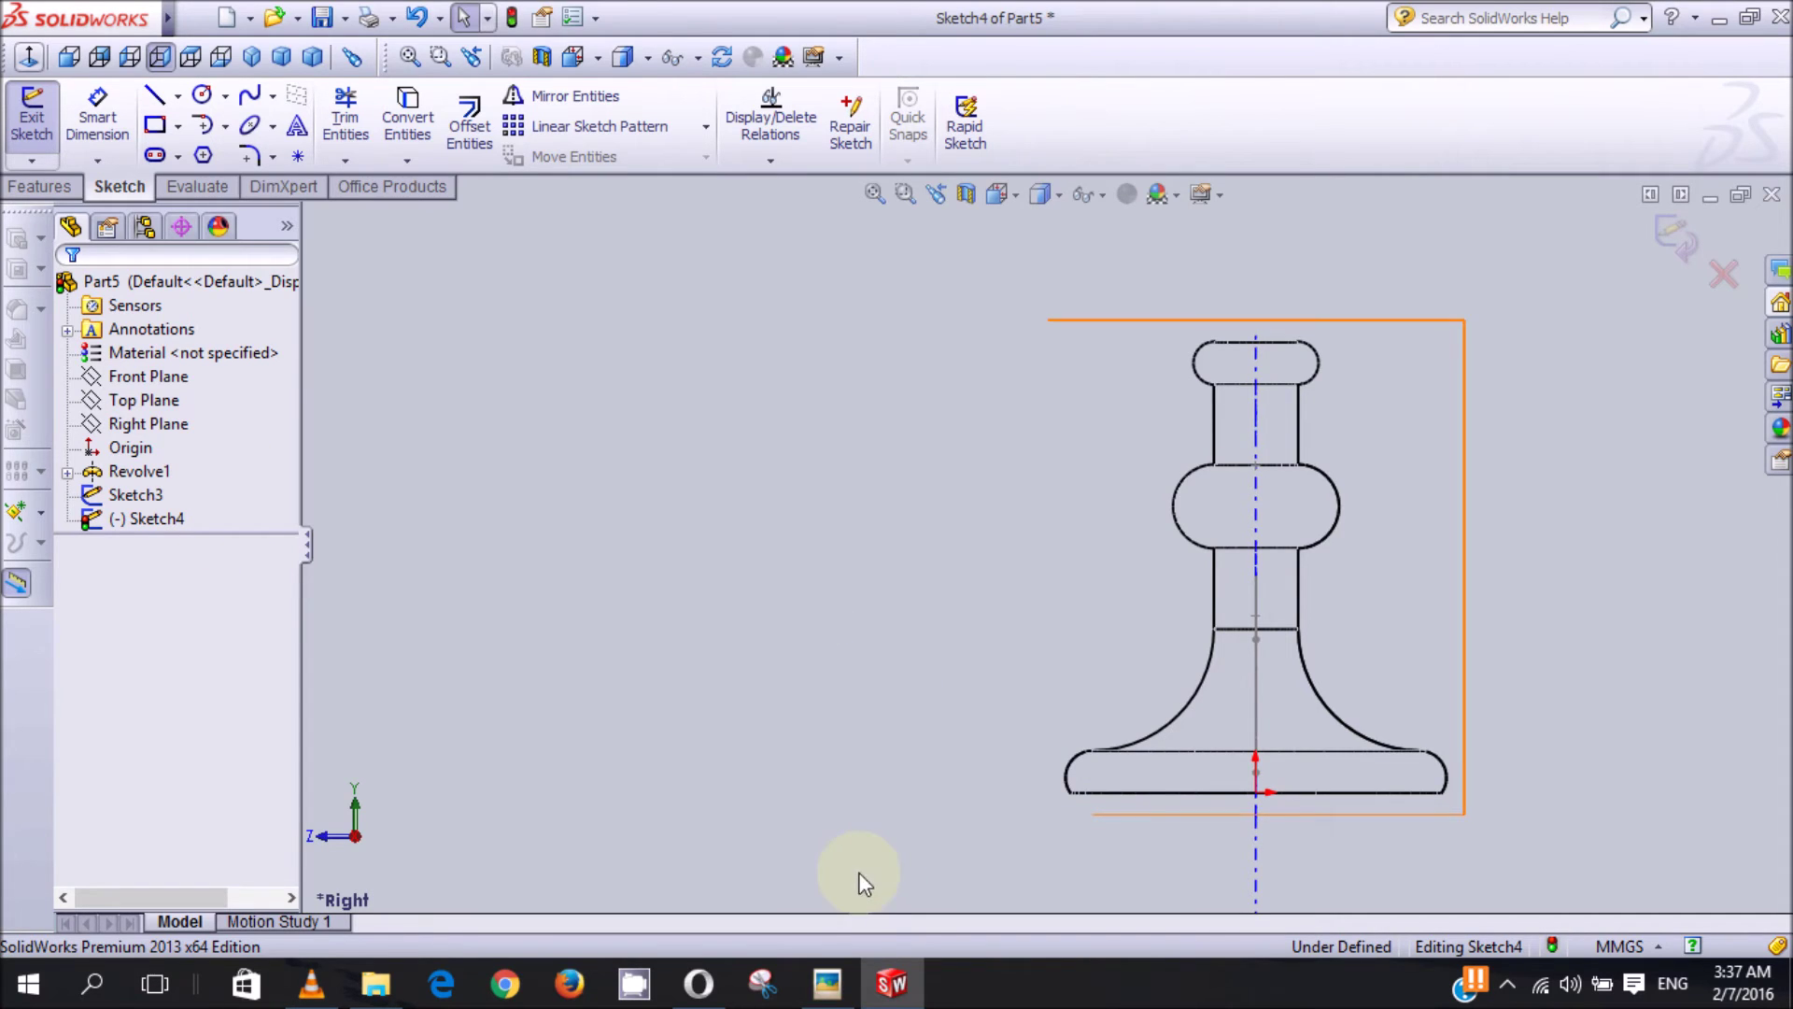
left_click(834, 988)
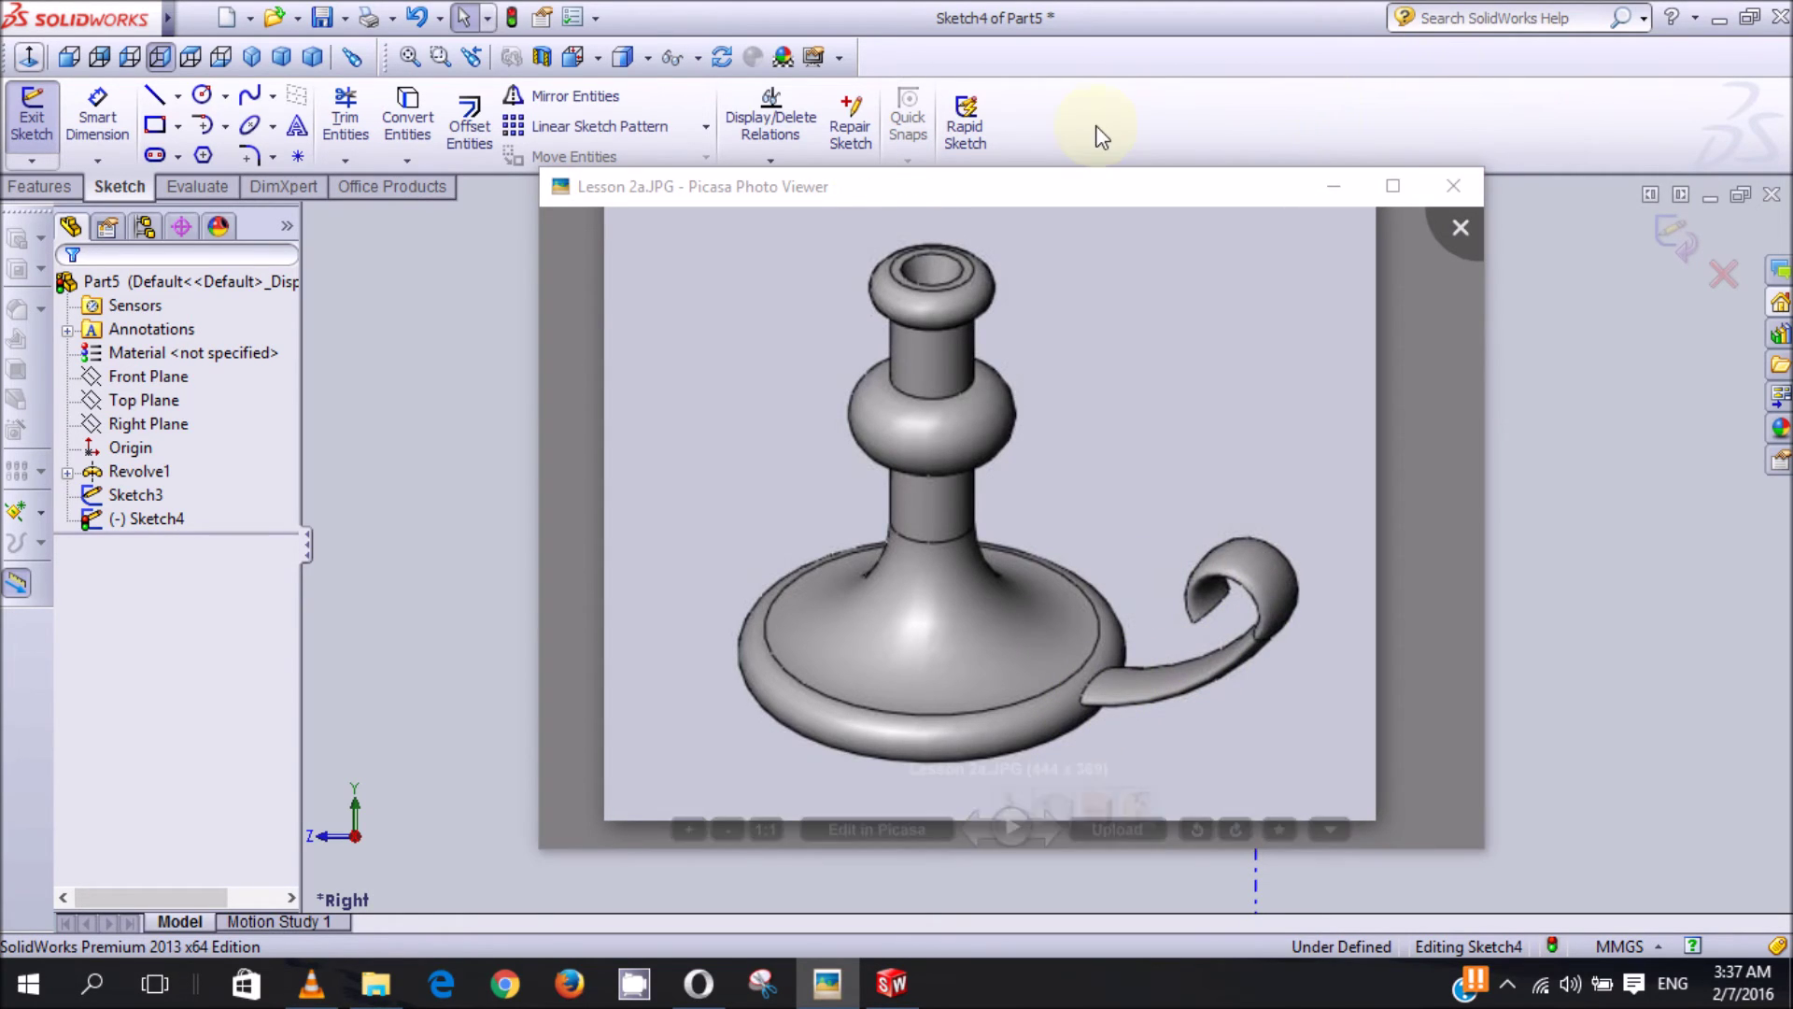
left_click(588, 166)
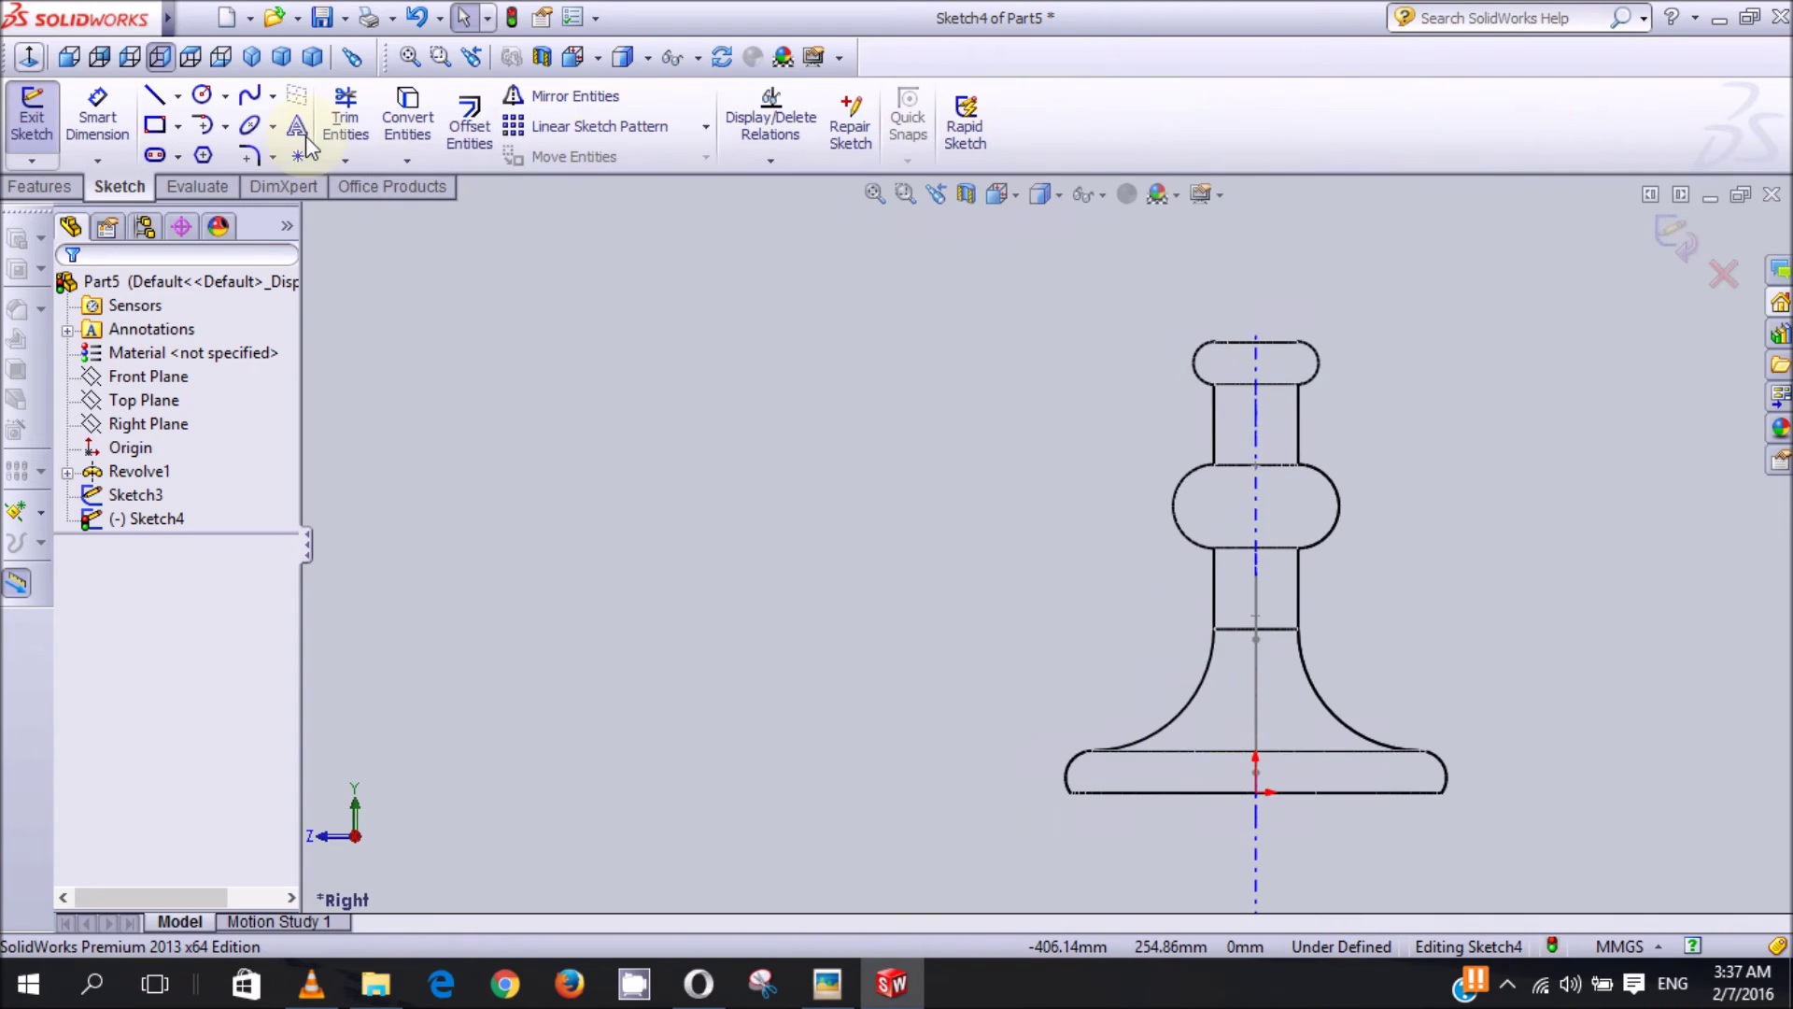
left_click(274, 127)
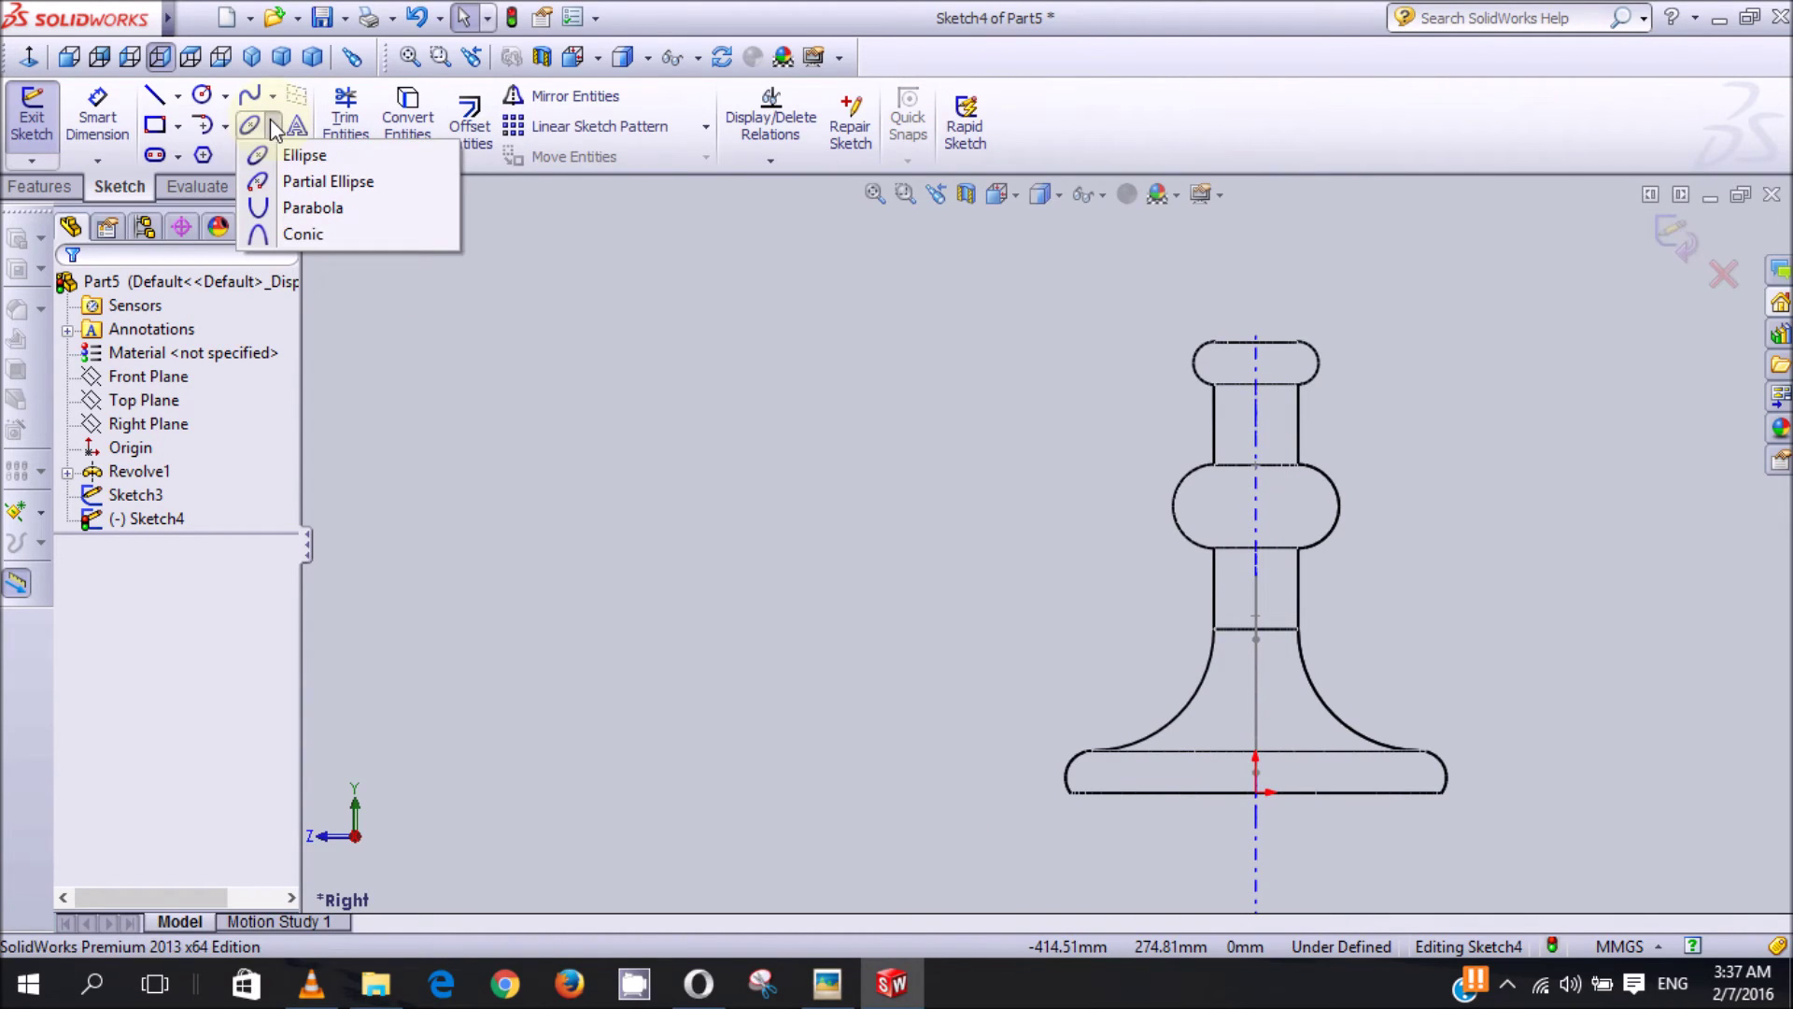
left_click(282, 148)
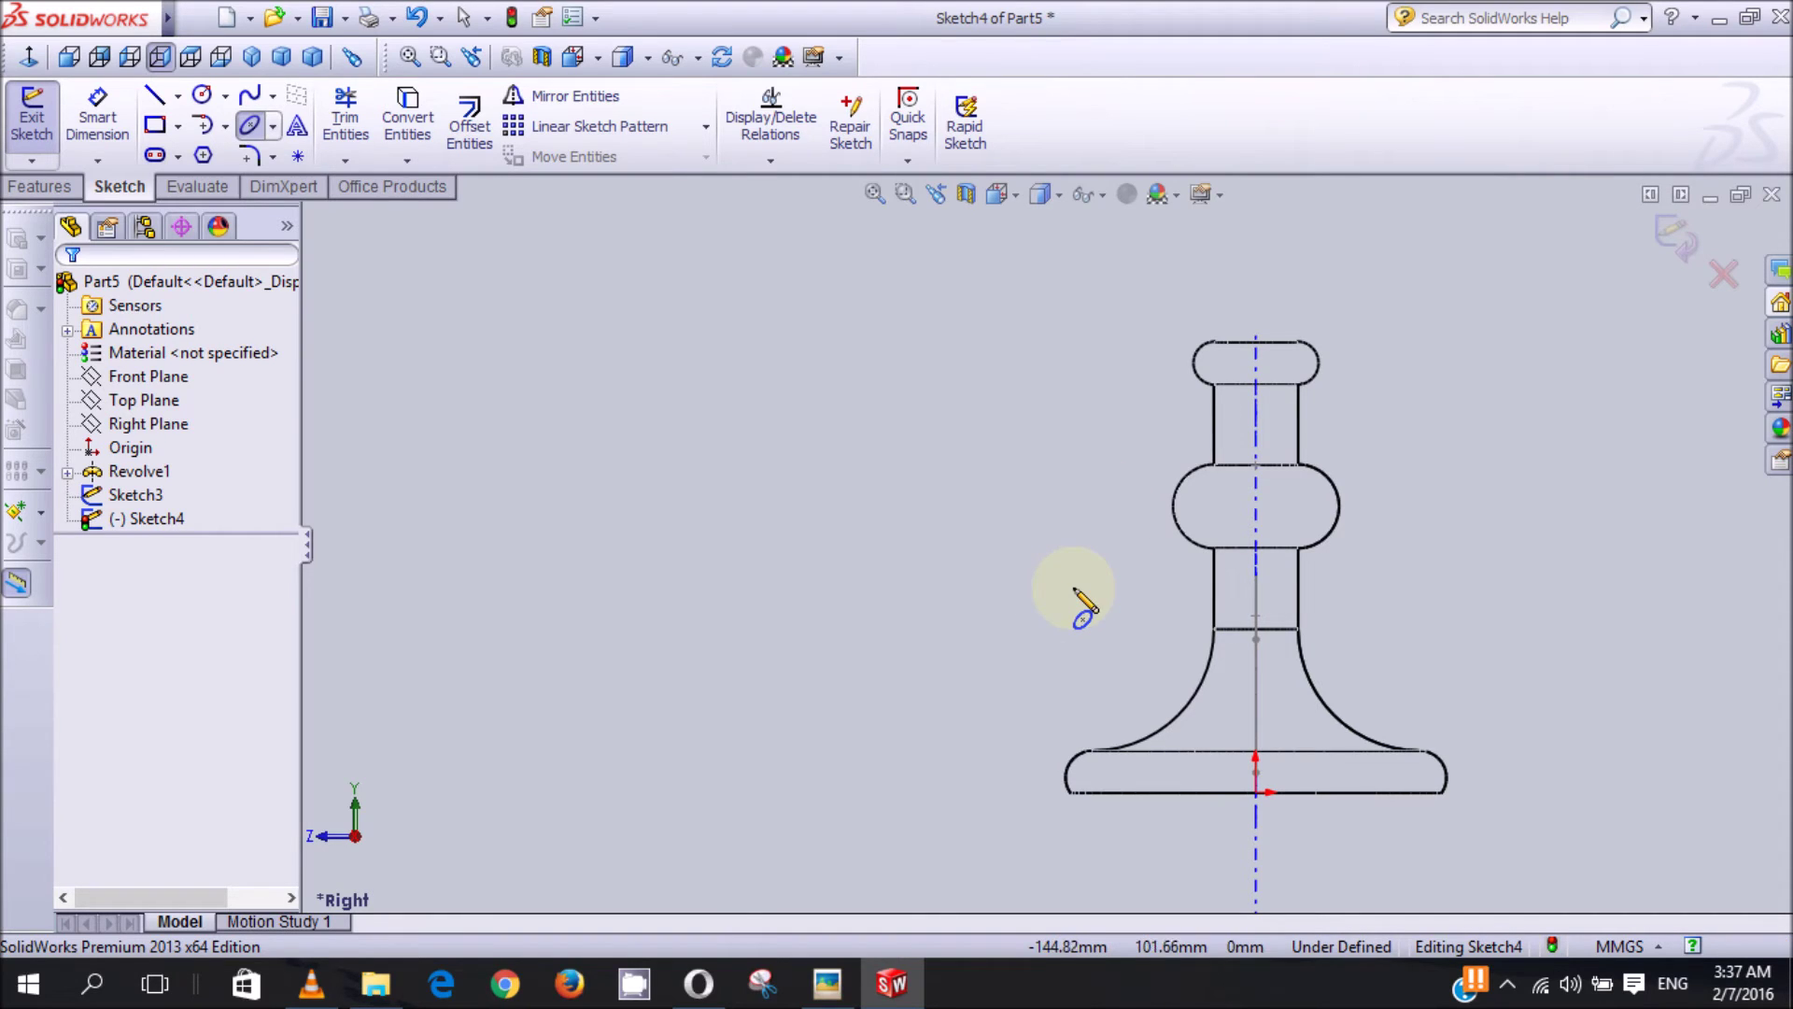
left_click(1029, 590)
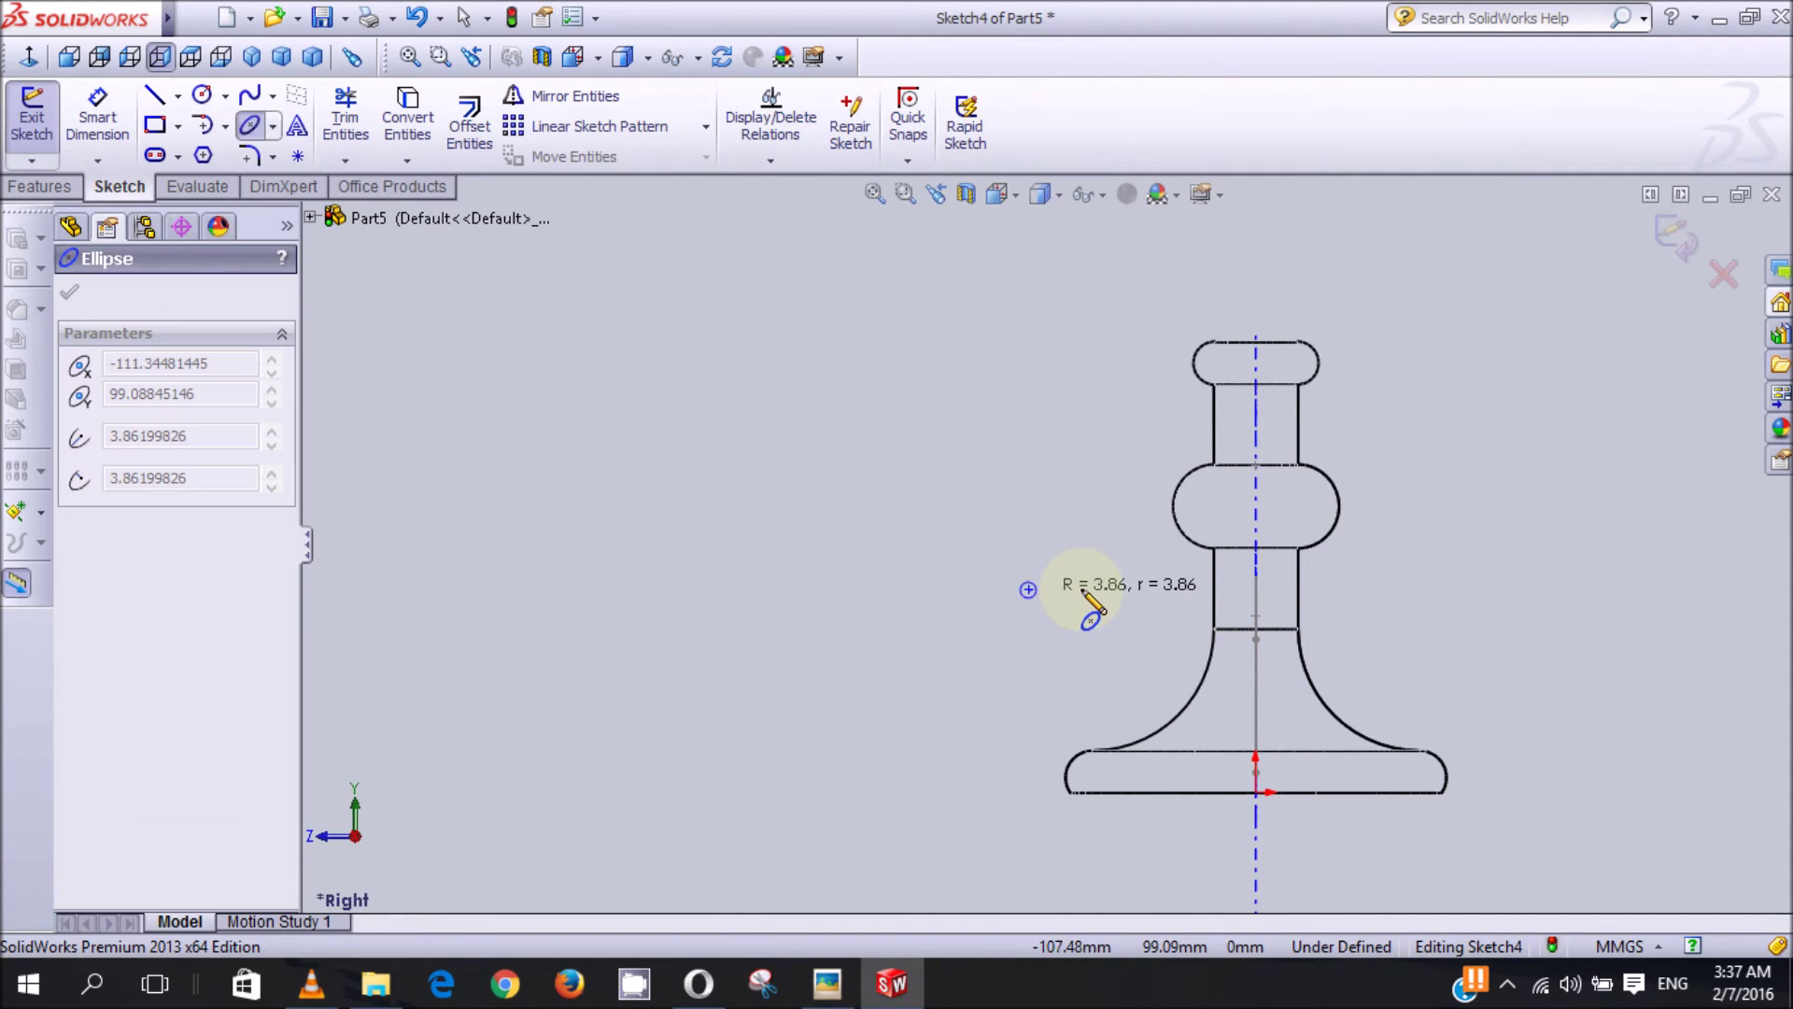
left_click(1082, 590)
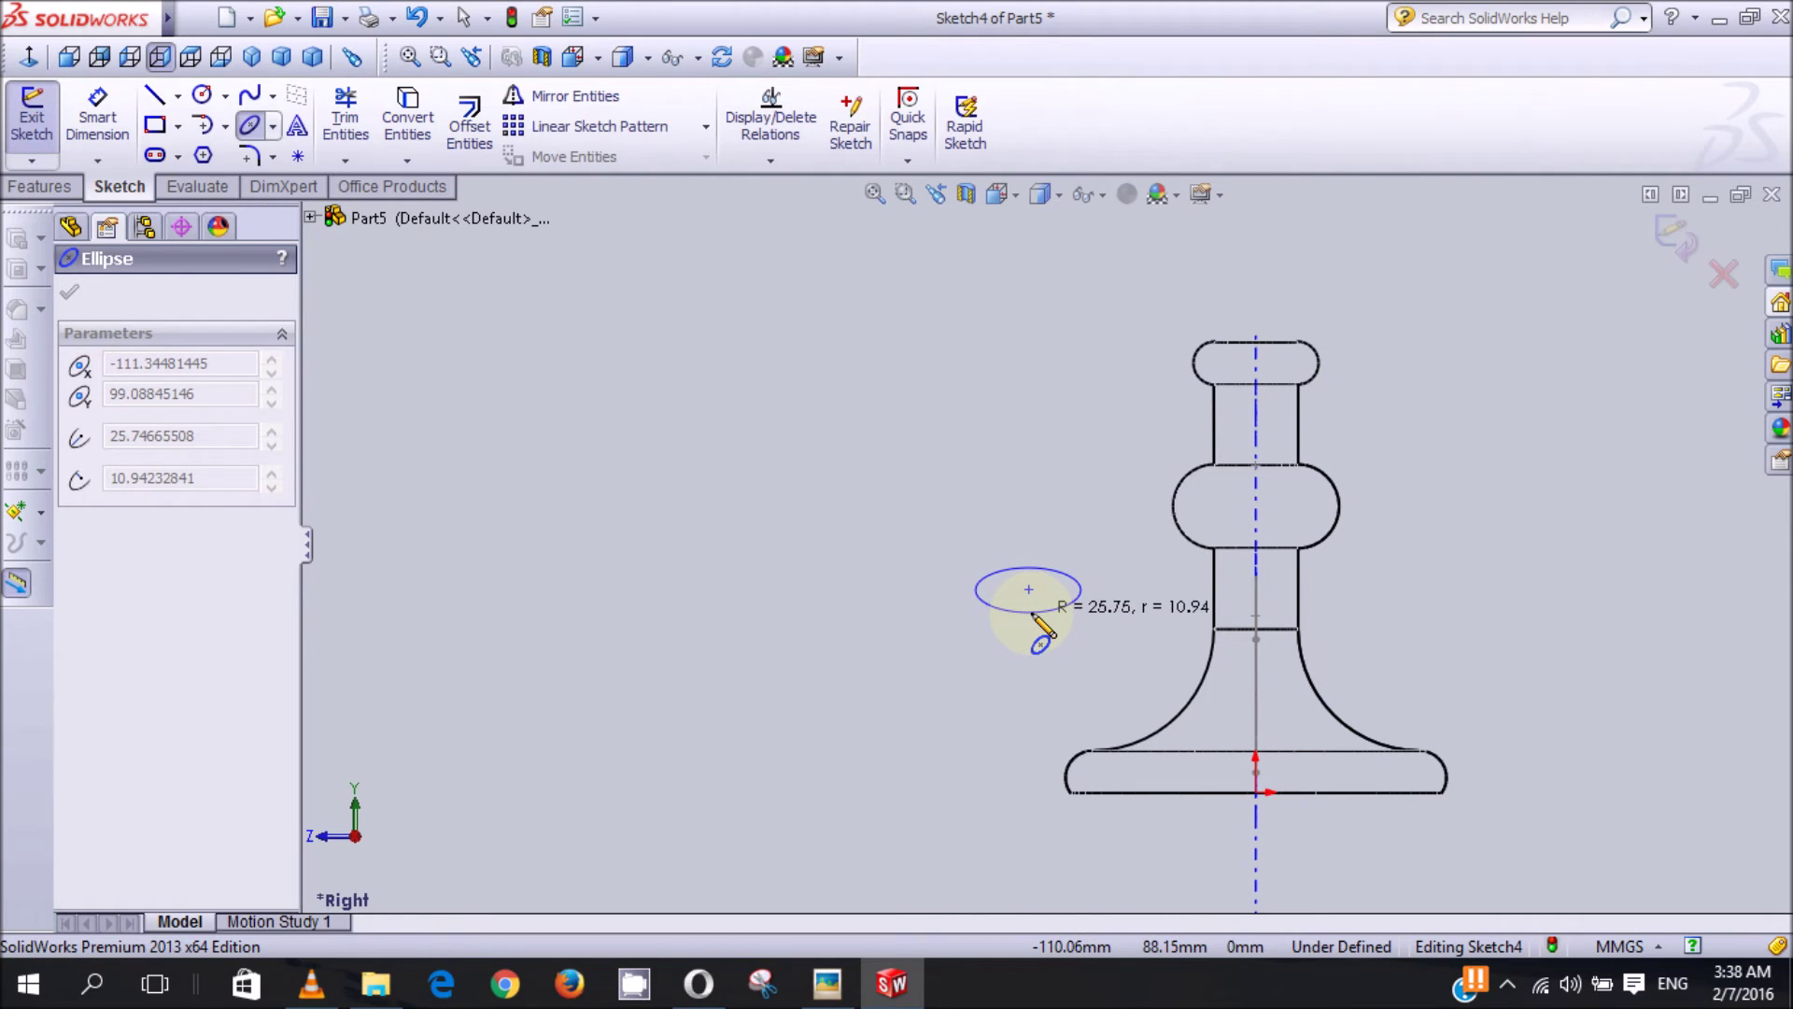
left_click(1033, 616)
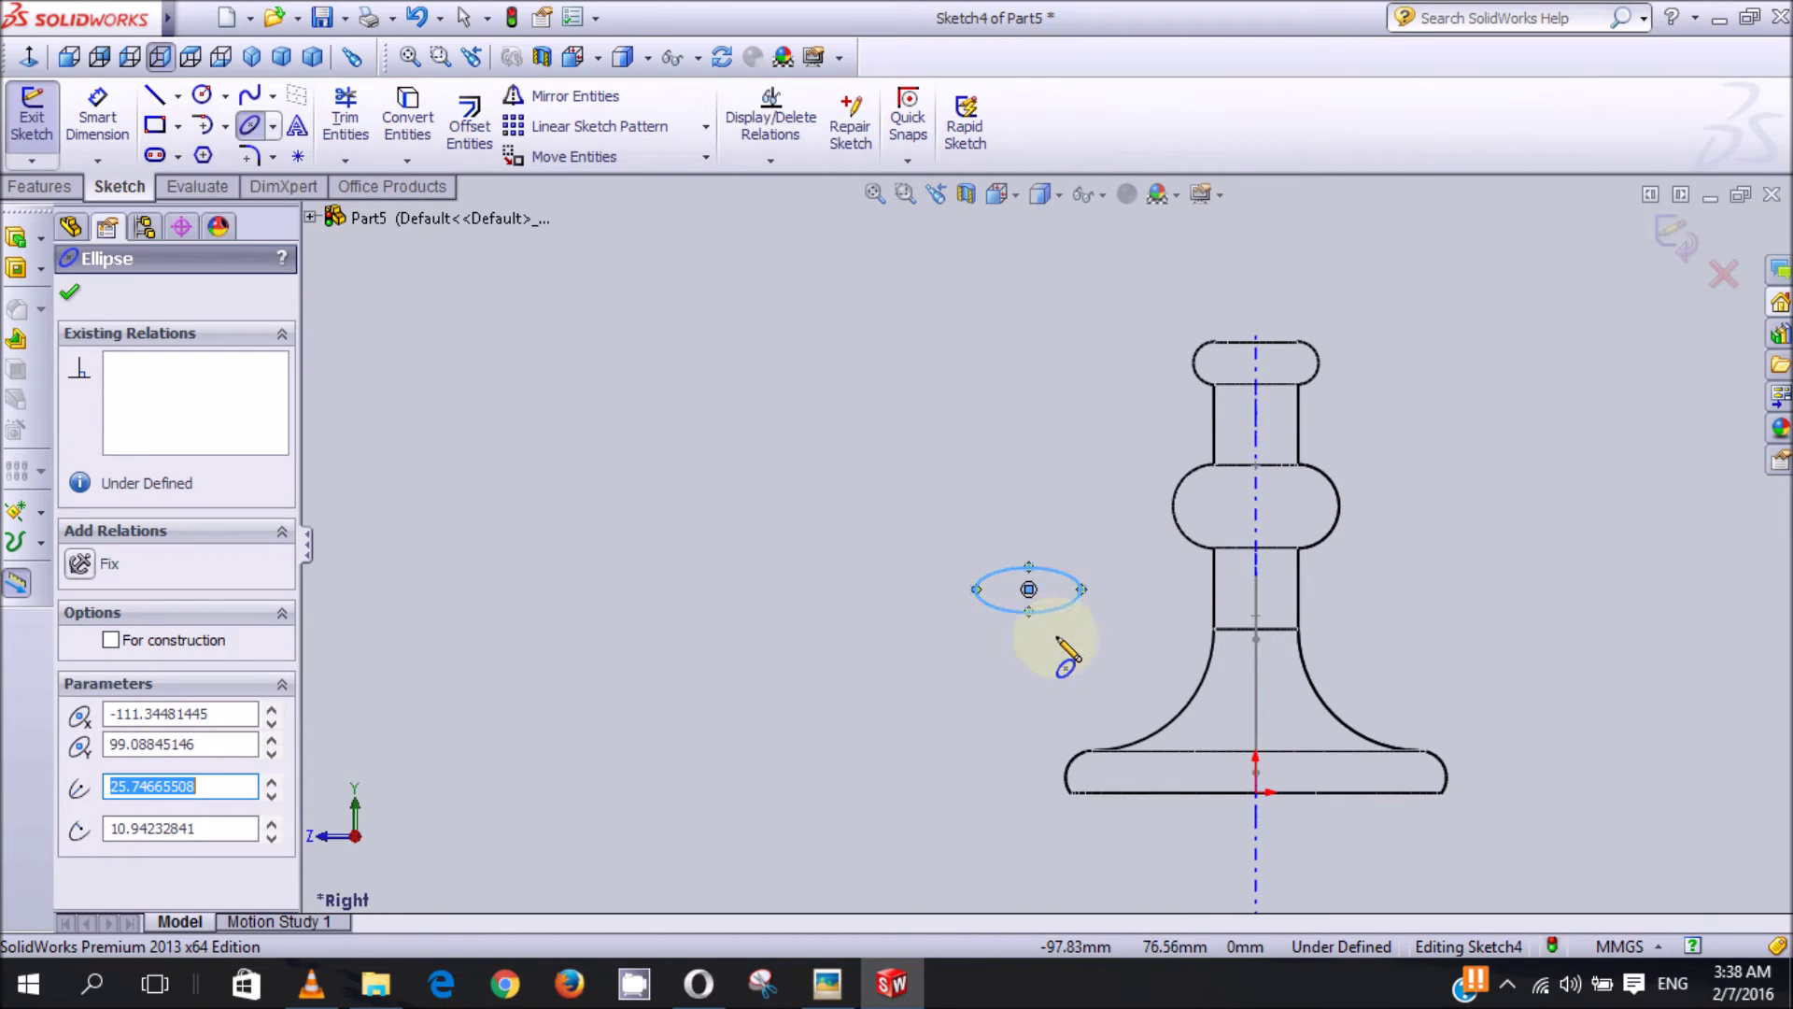
left_click(70, 297)
left_click(1149, 684)
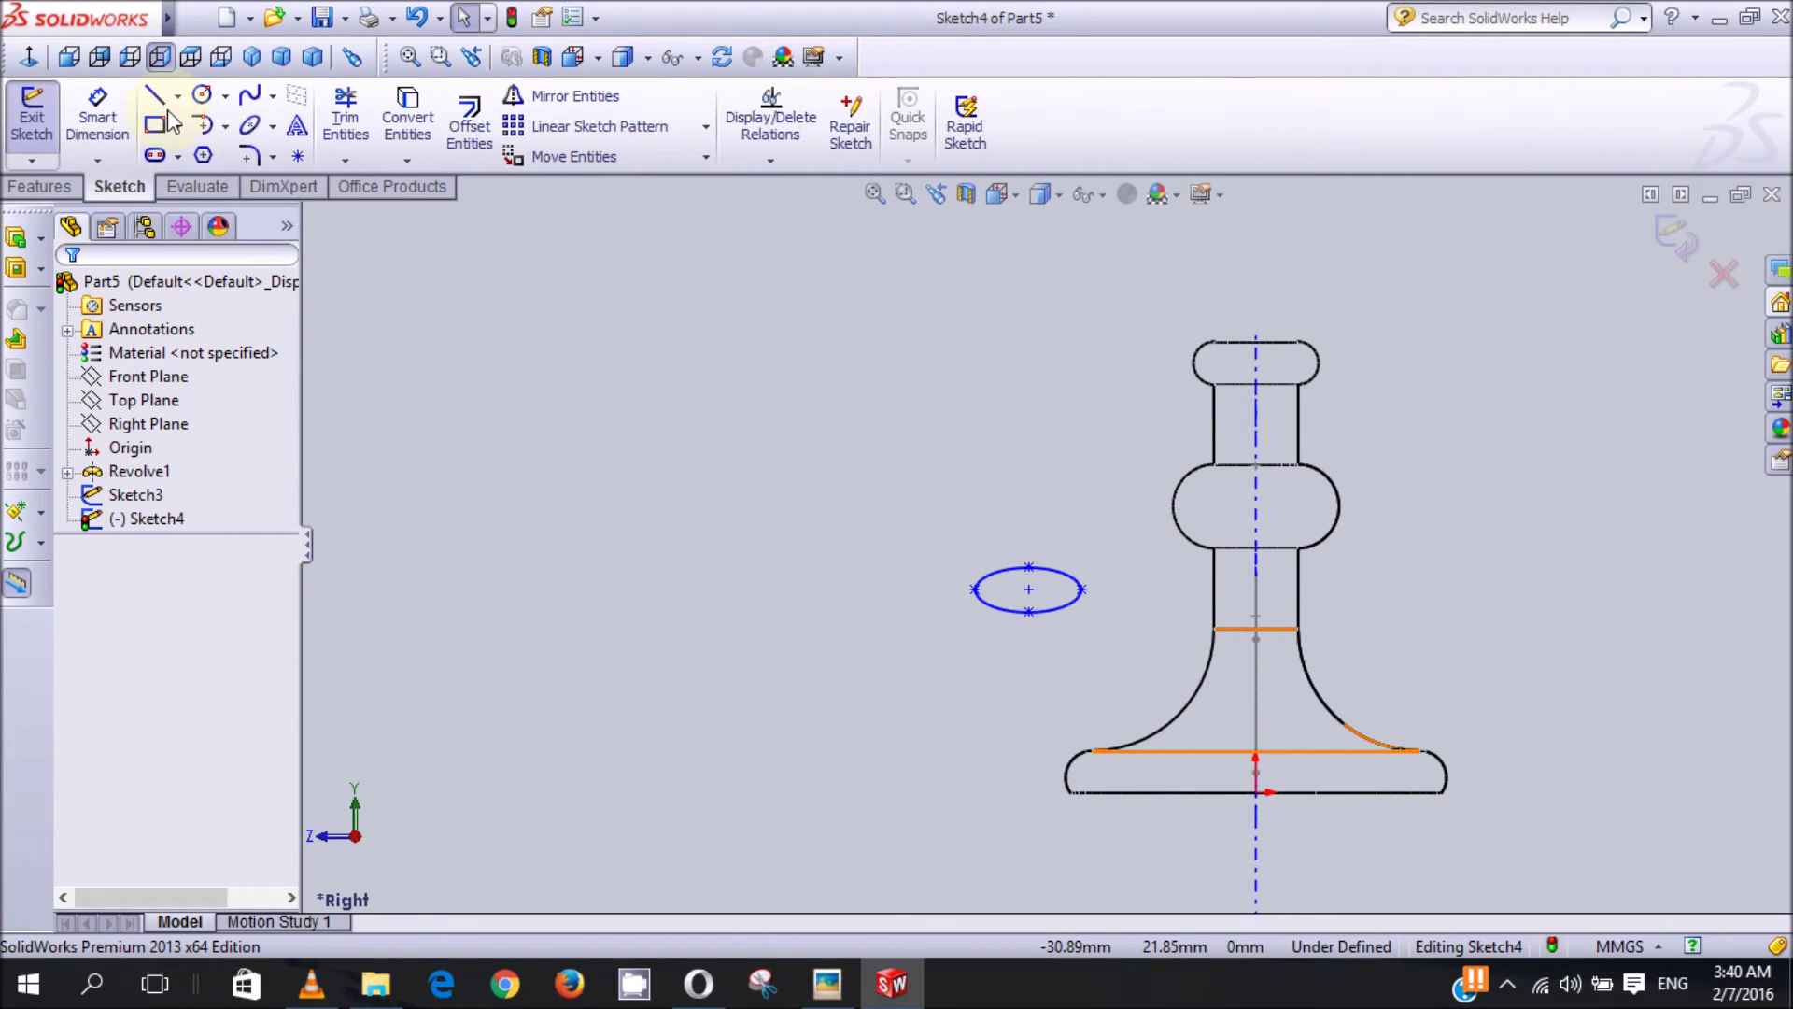
Step: Dimension the ellipse's horizontal width between its two end points as 35 mm
left_click(86, 120)
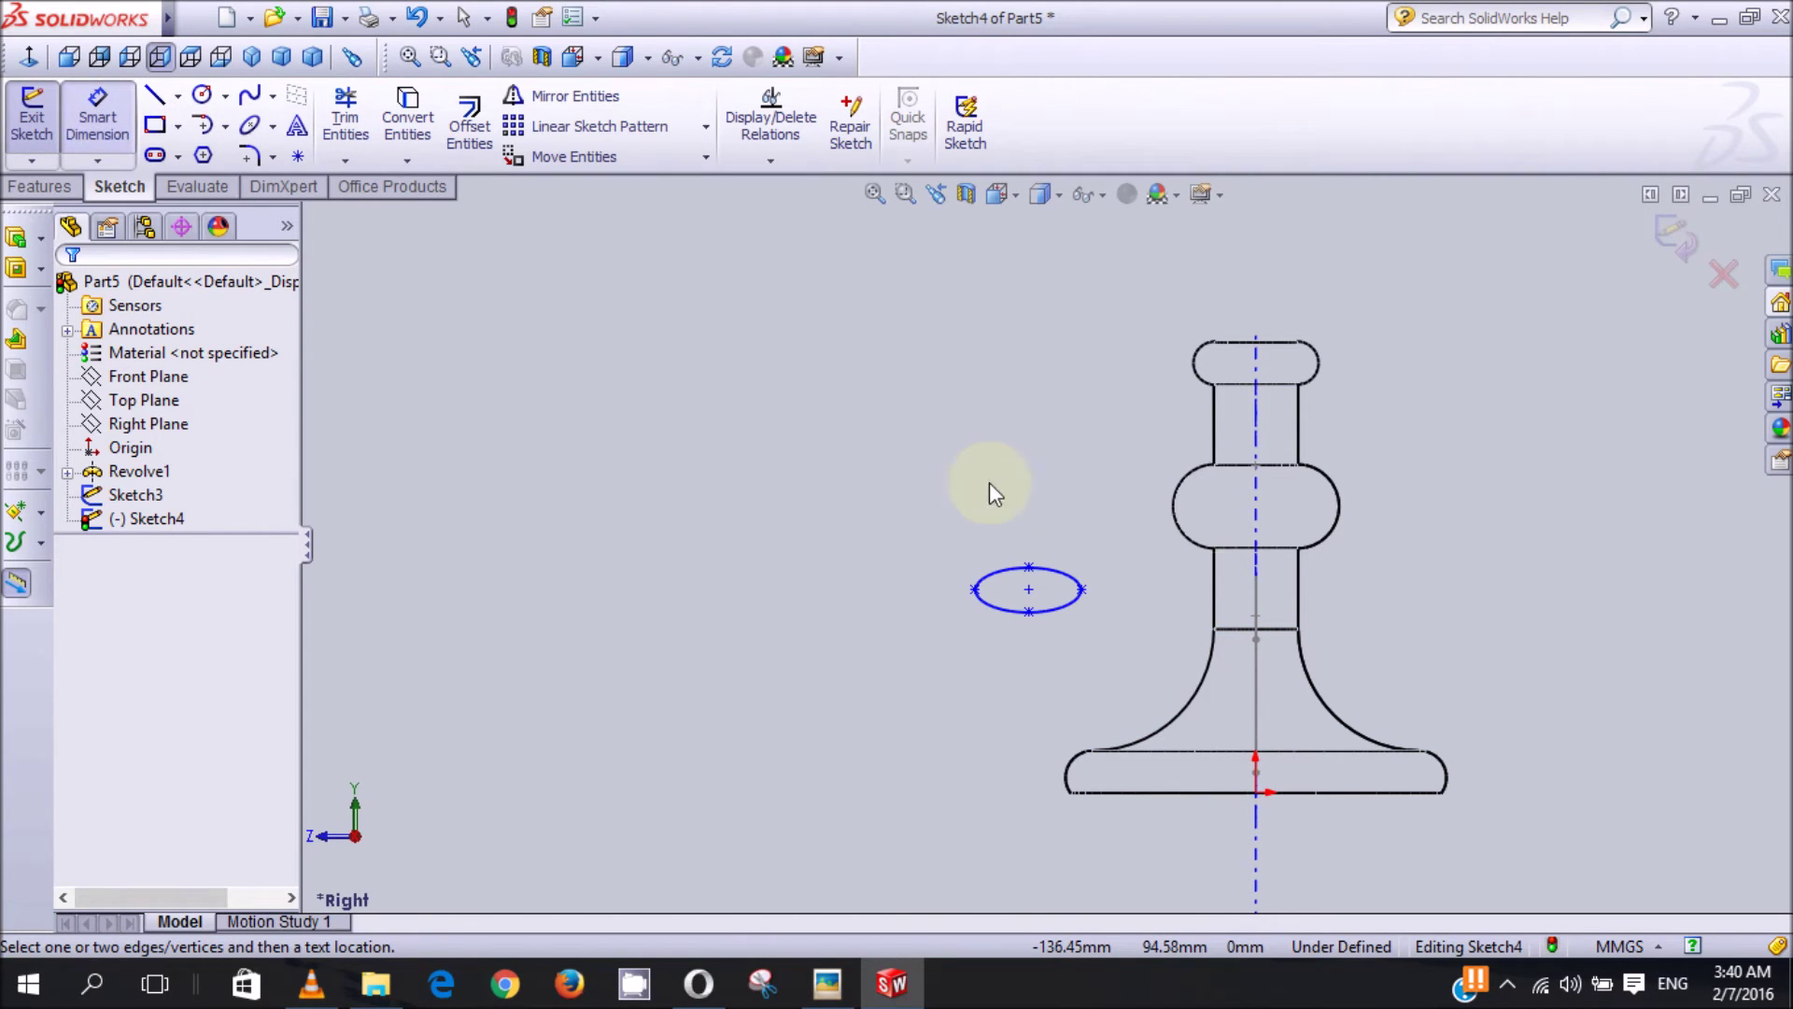
left_click(976, 590)
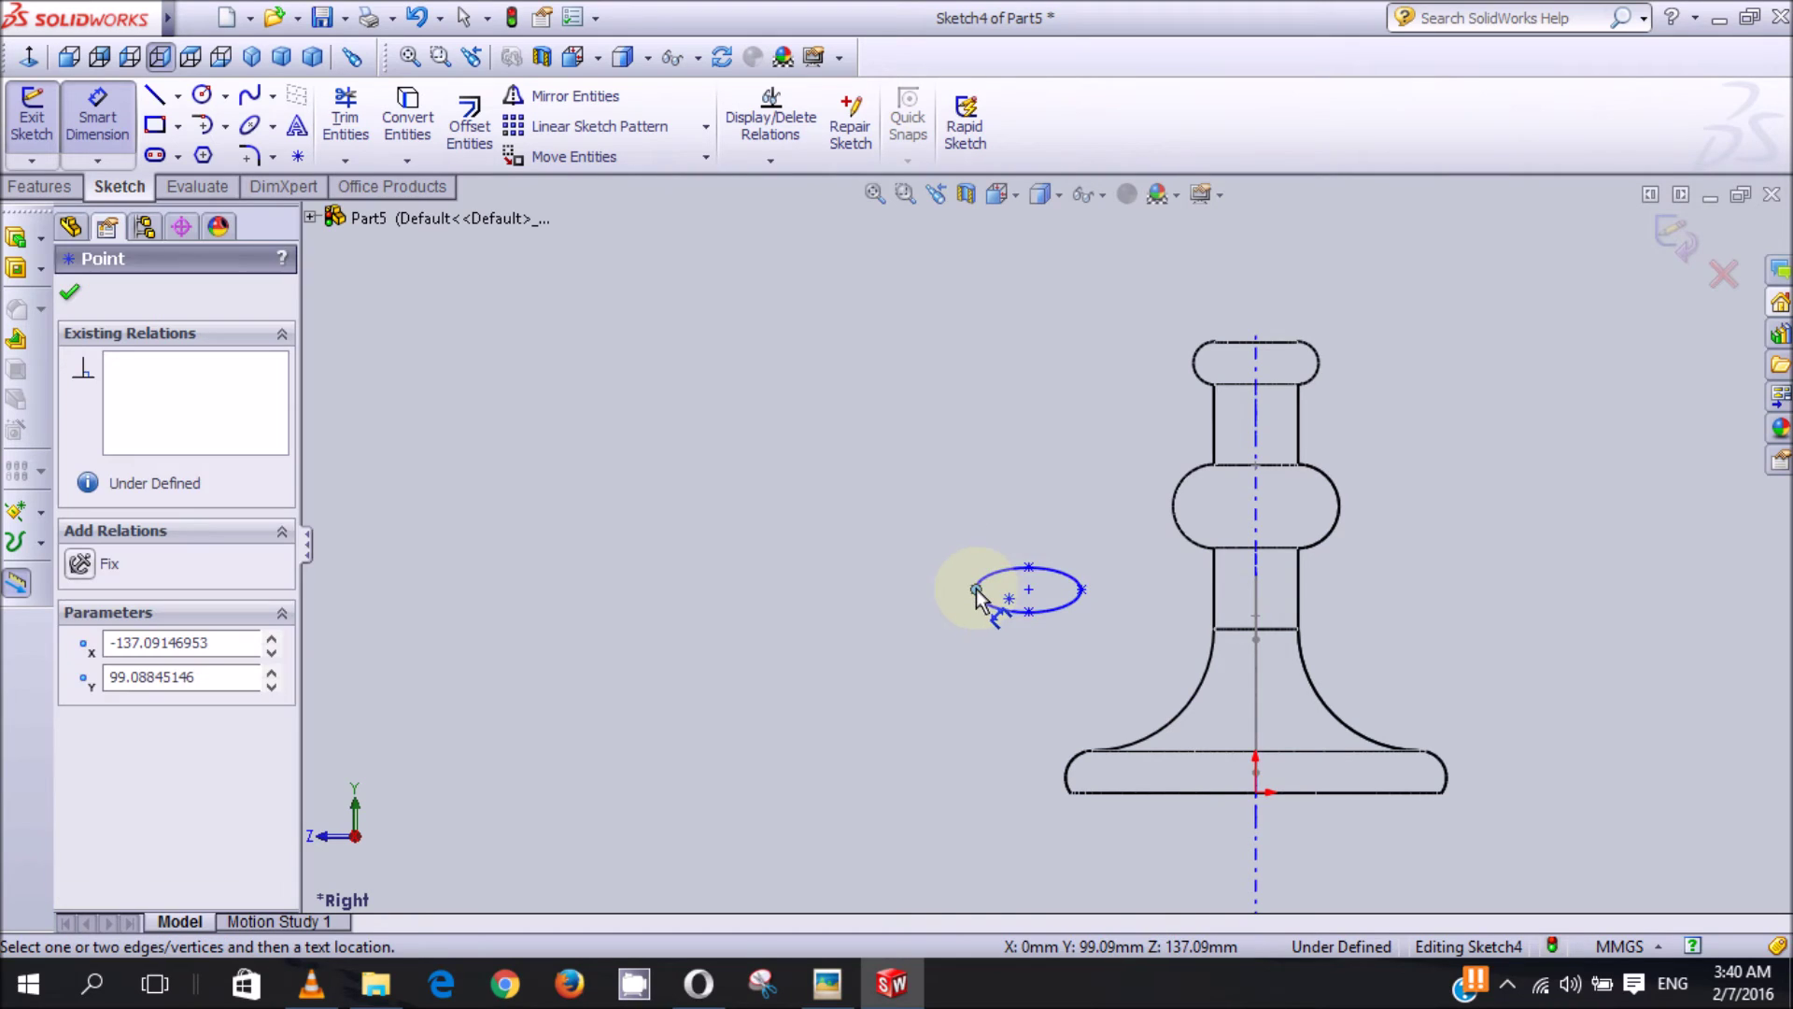
left_click(1081, 589)
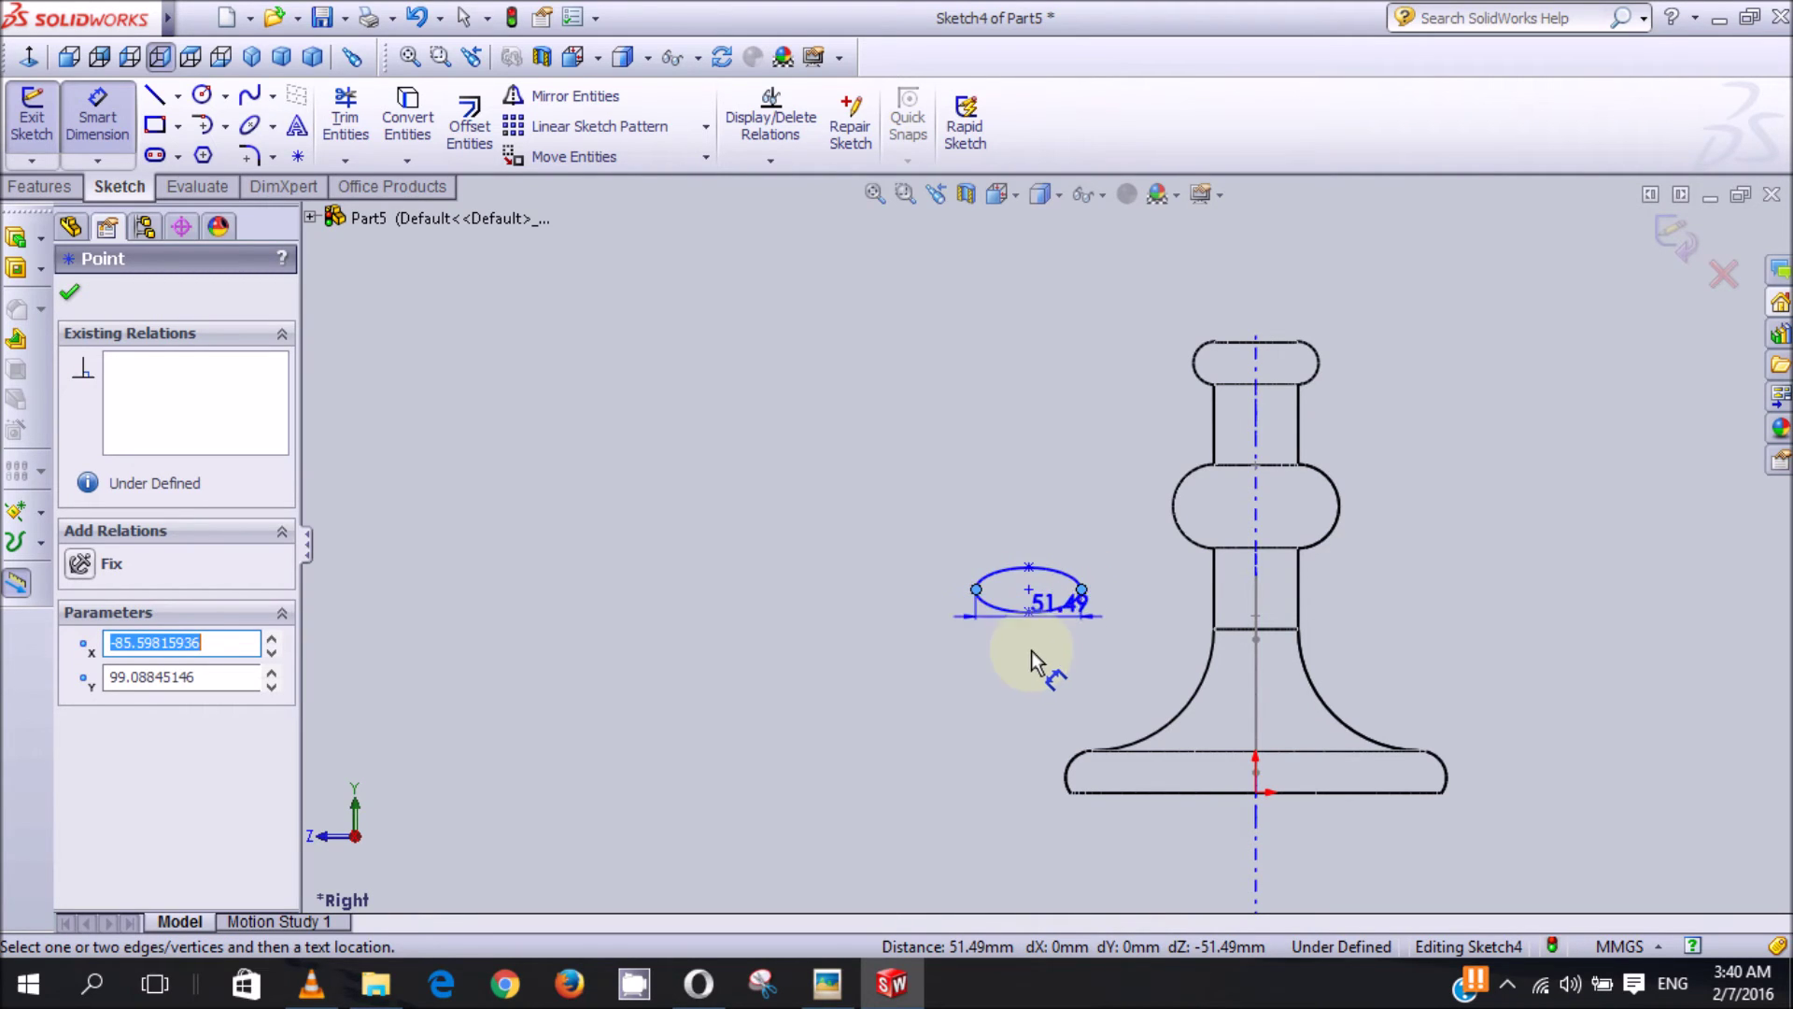
left_click(1029, 652)
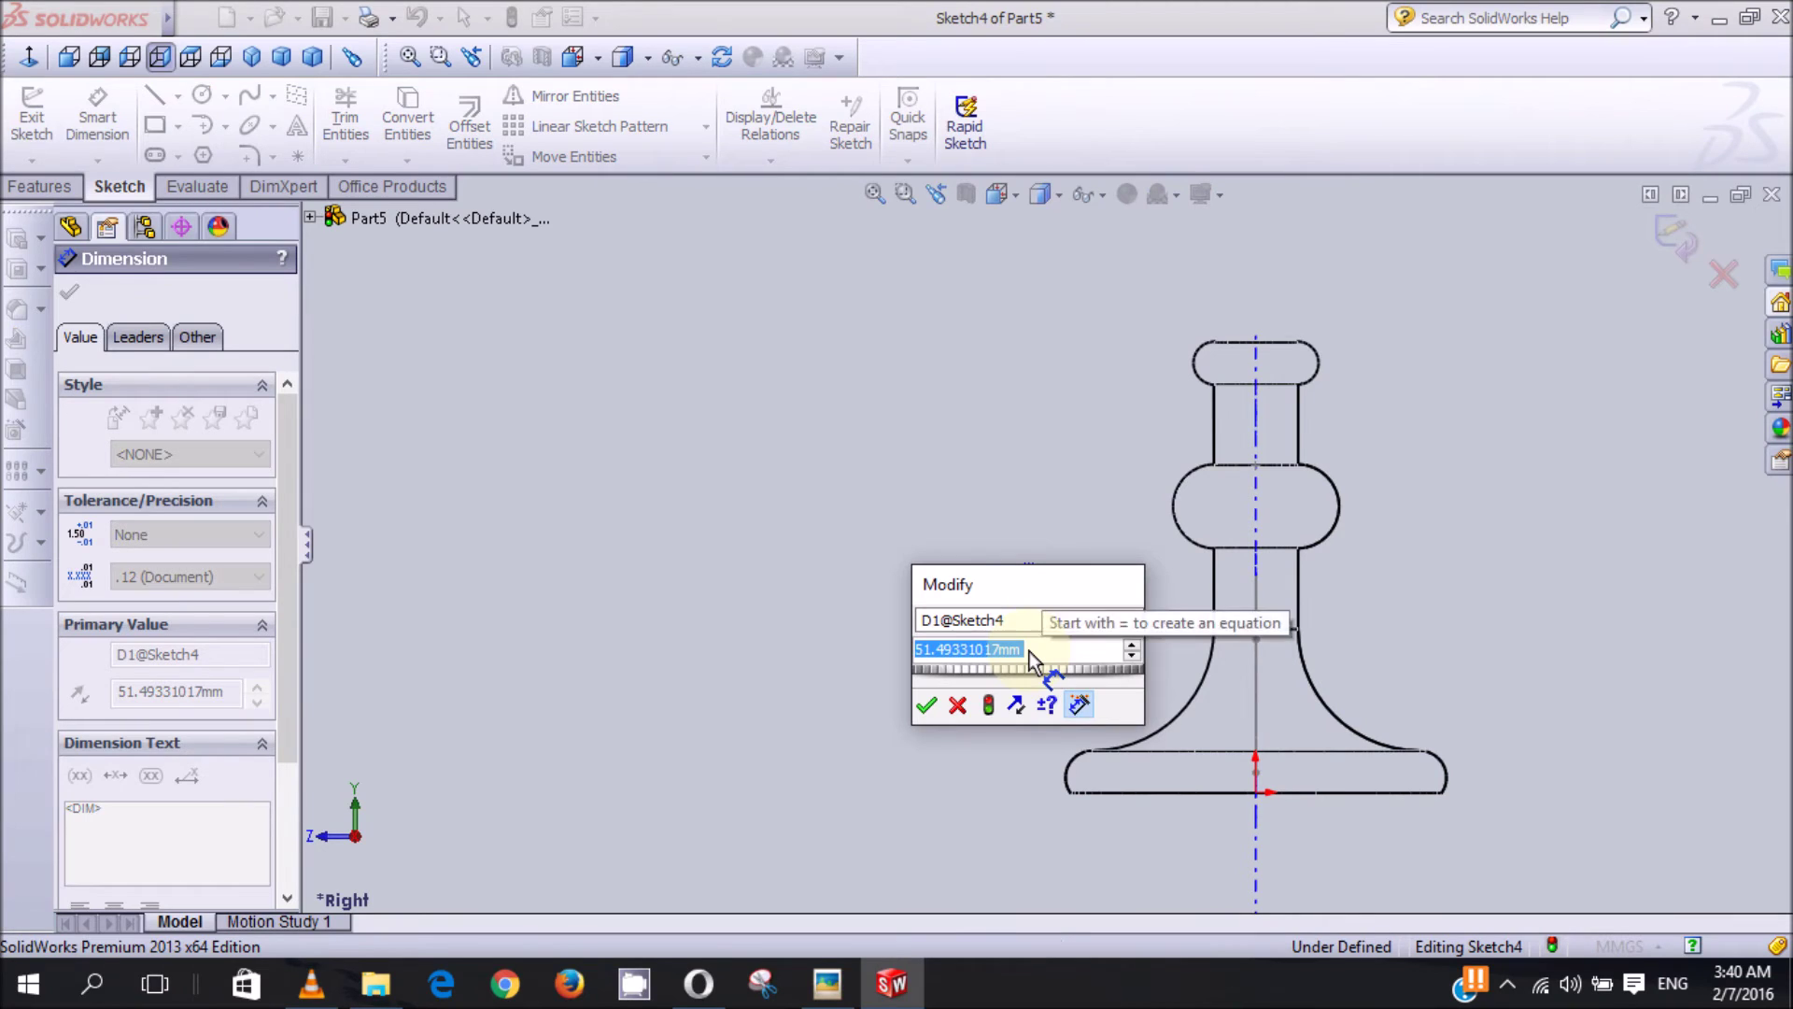
type("35")
key("Return")
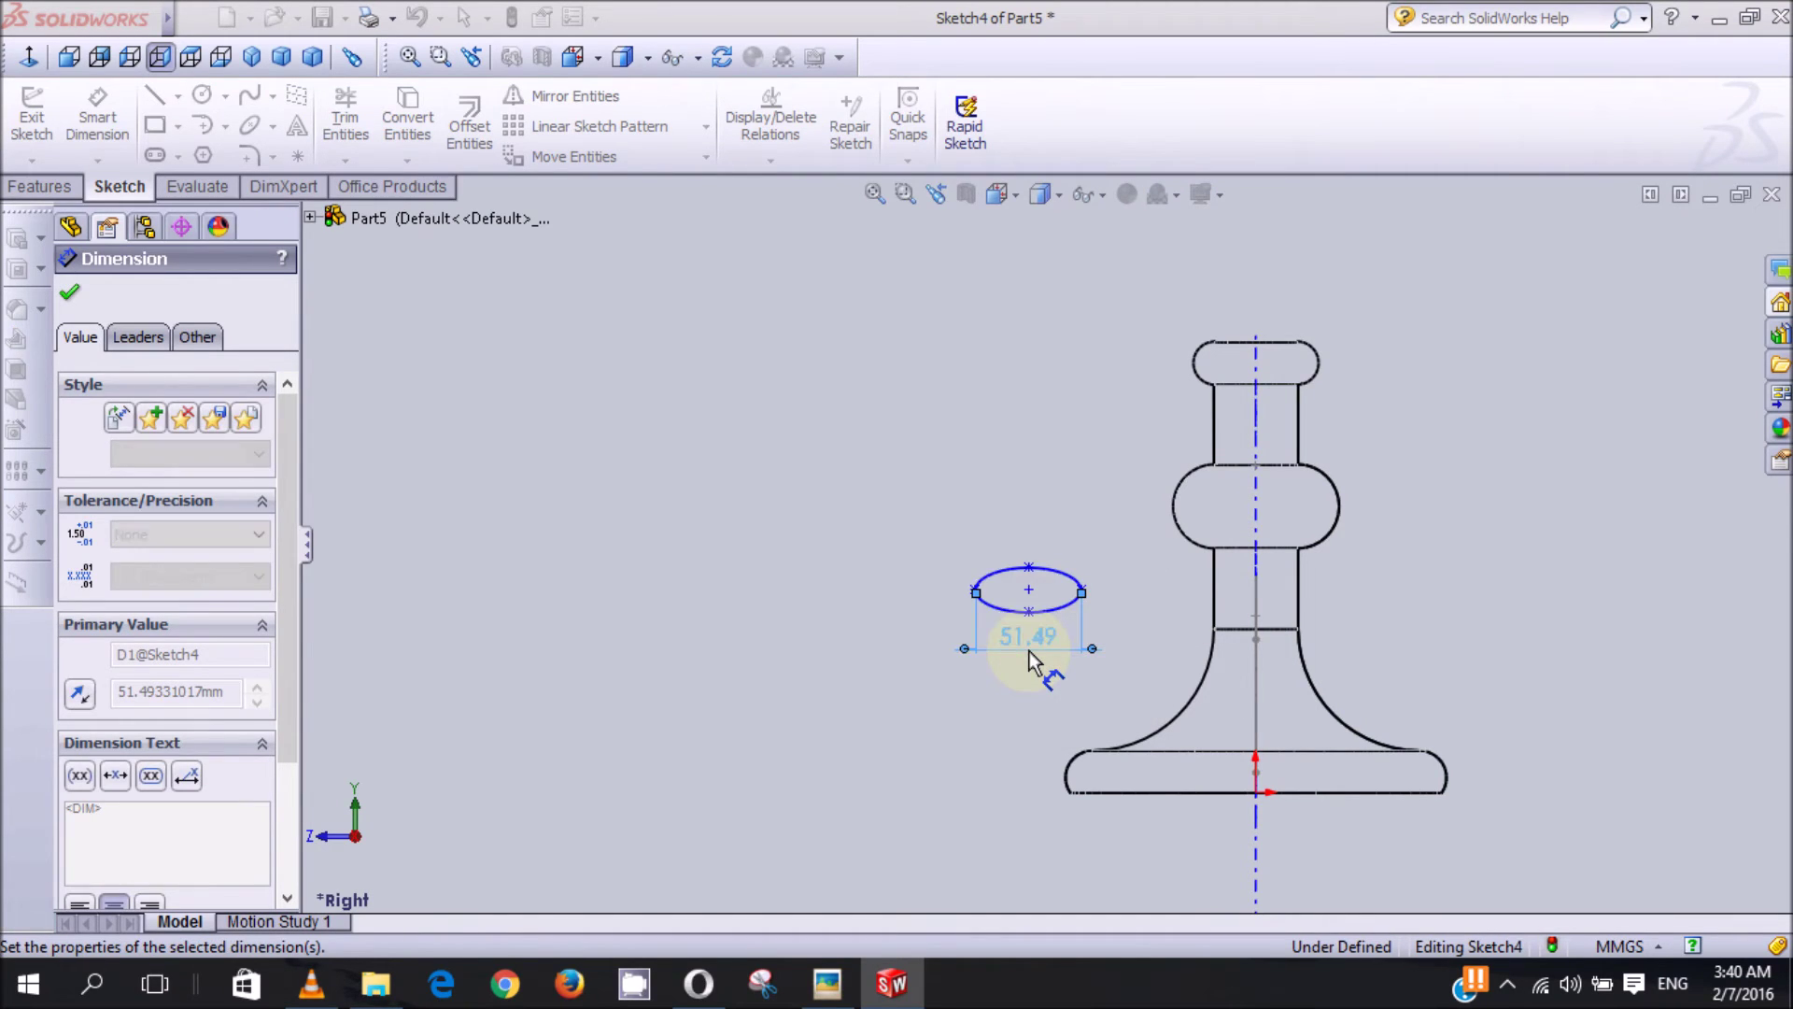
Step: Dimension the ellipse's vertical height between its upper and lower points as 10 mm
left_click(1028, 576)
left_click(1028, 604)
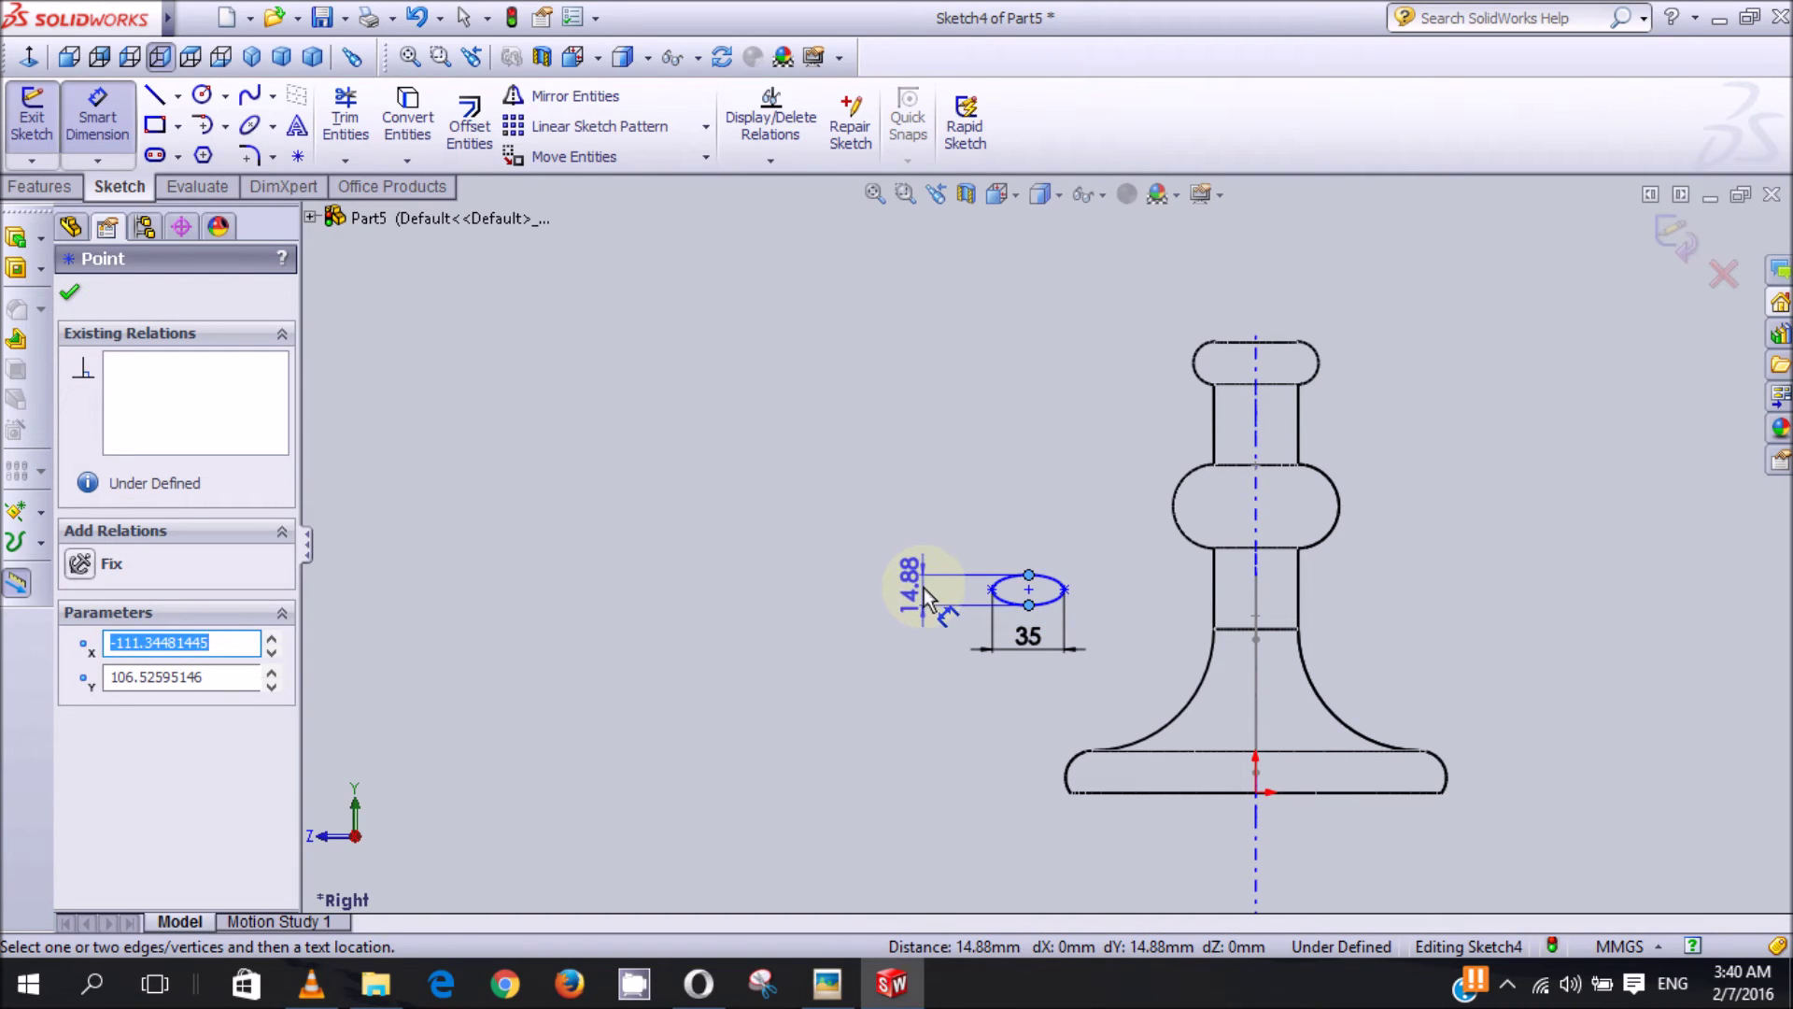
left_click(924, 593)
type("10")
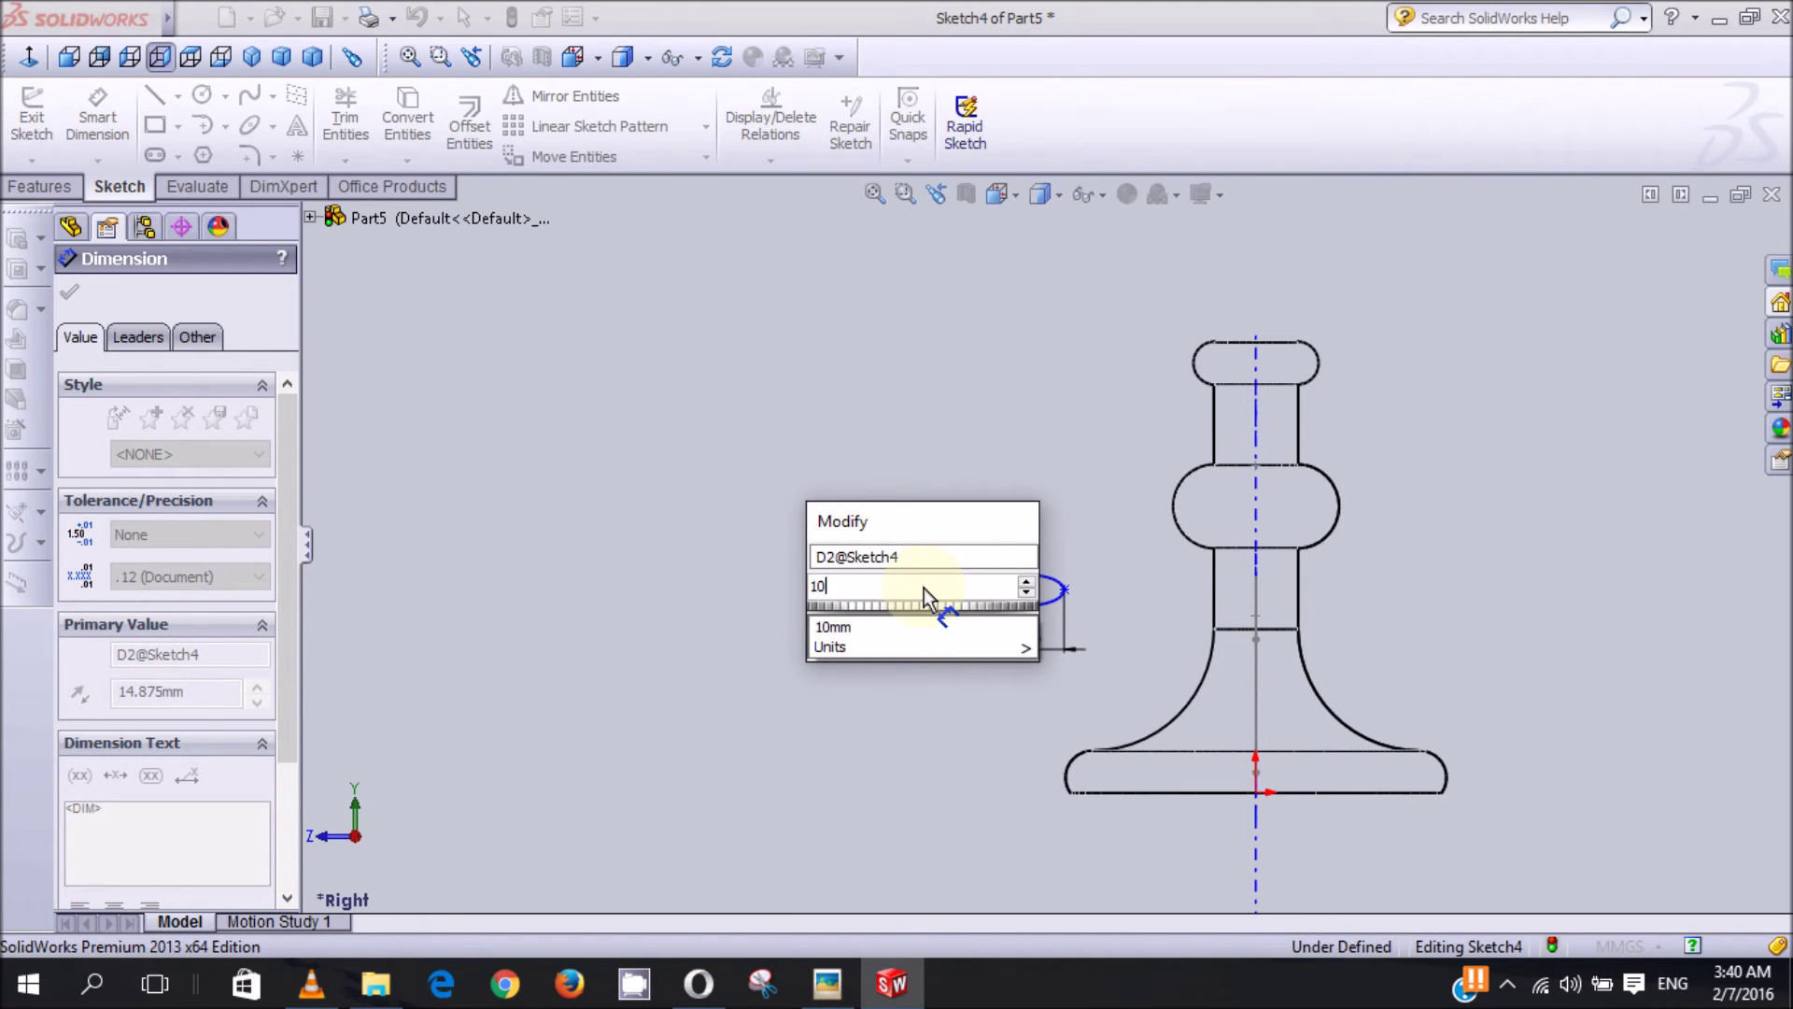
key("Return")
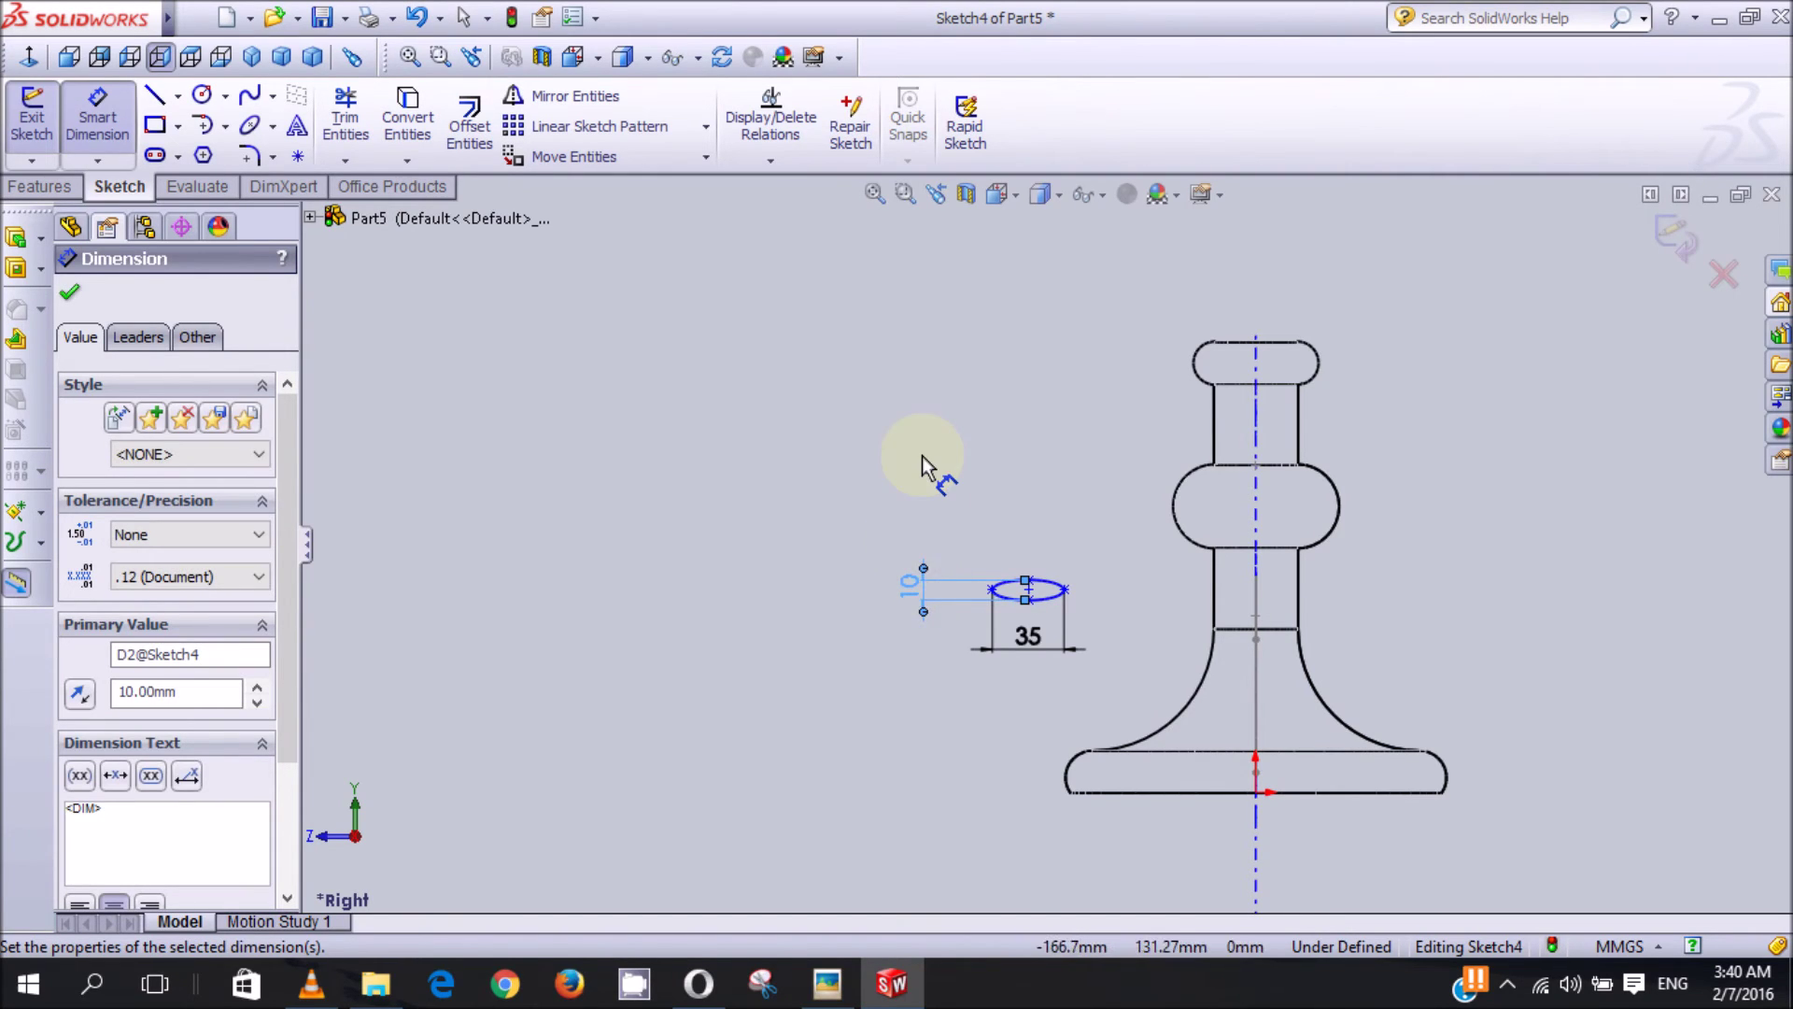
left_click(921, 487)
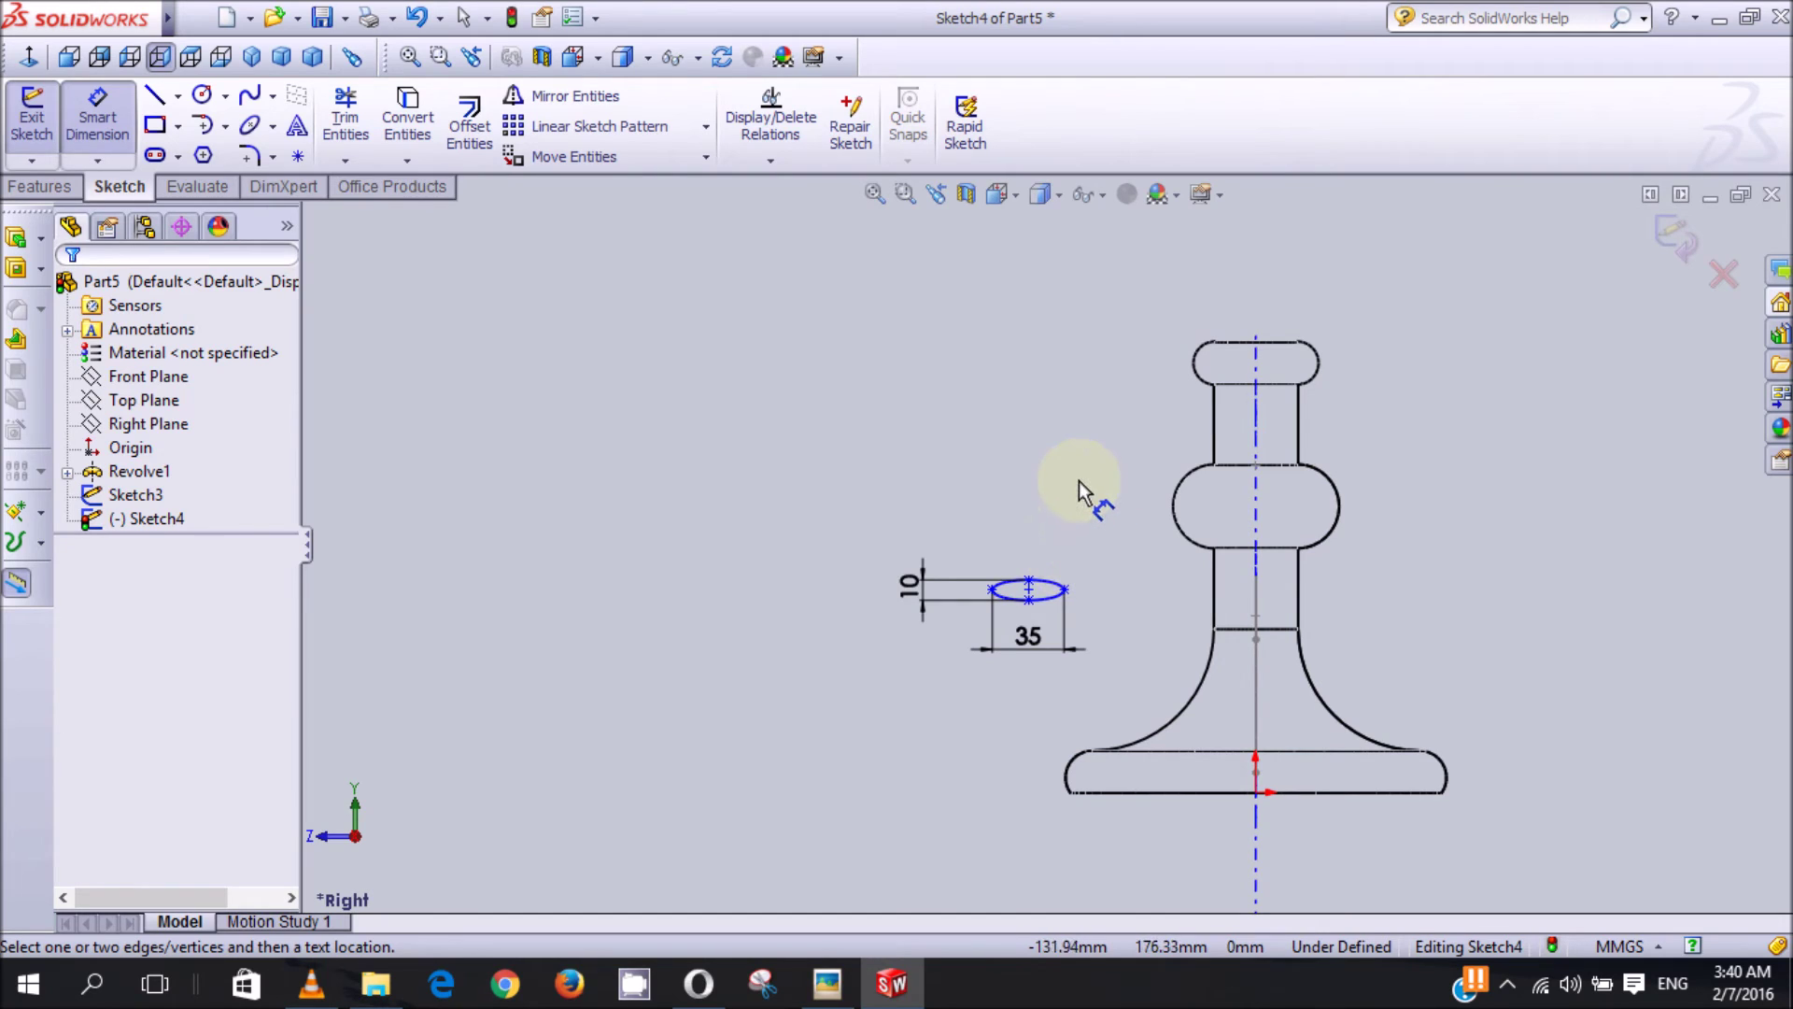
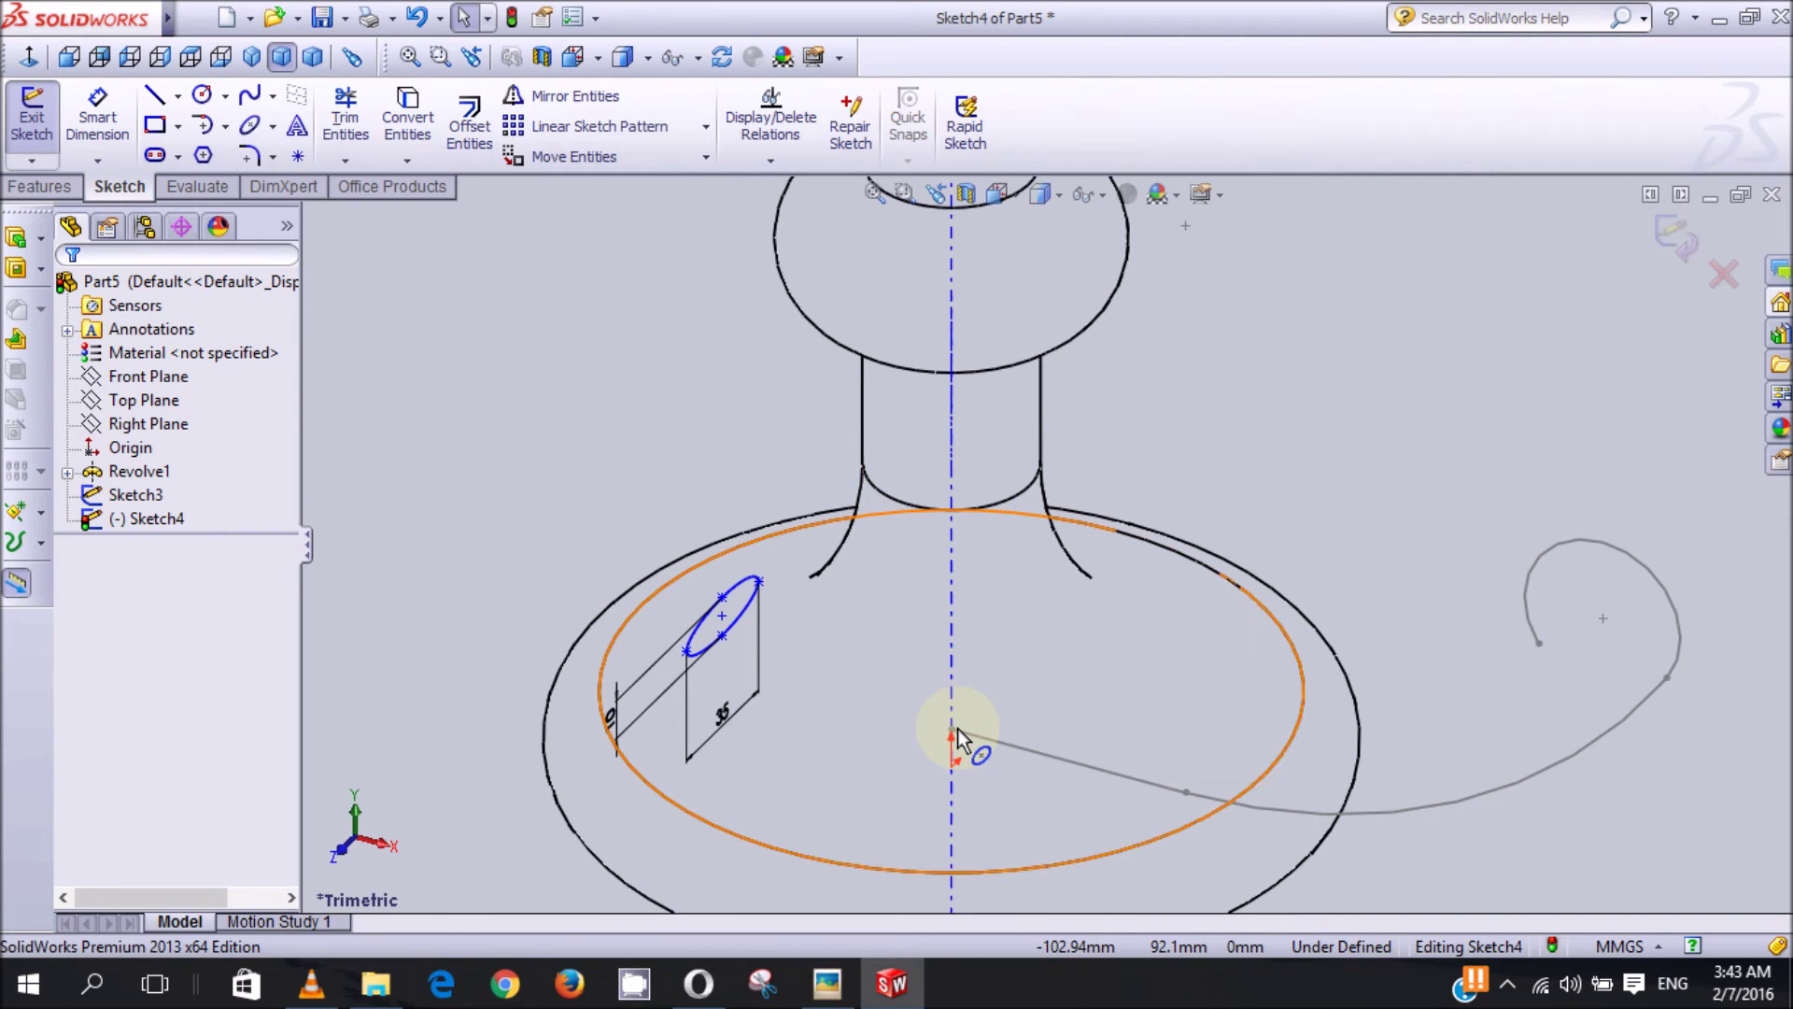
Step: Make the ellipse's centre coincident with the handle path's endpoint on the candle holder's axis
scroll(958, 728, "down", 3)
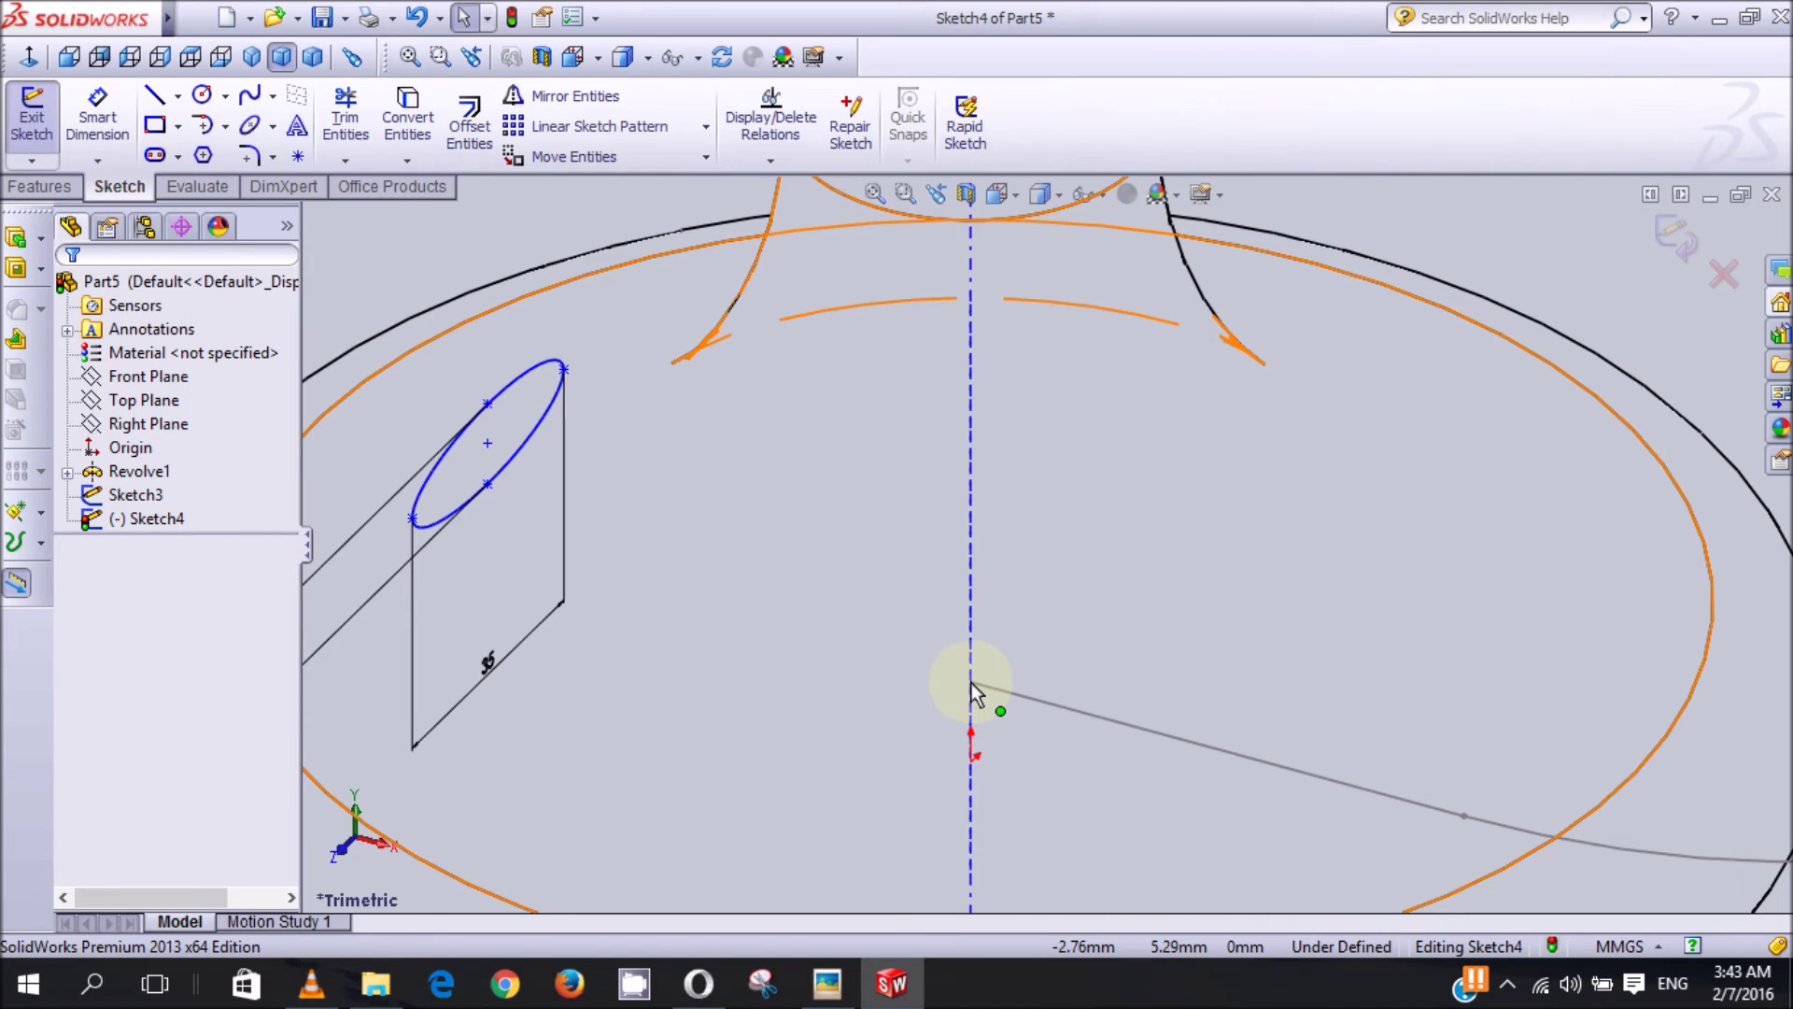
left_click(968, 683)
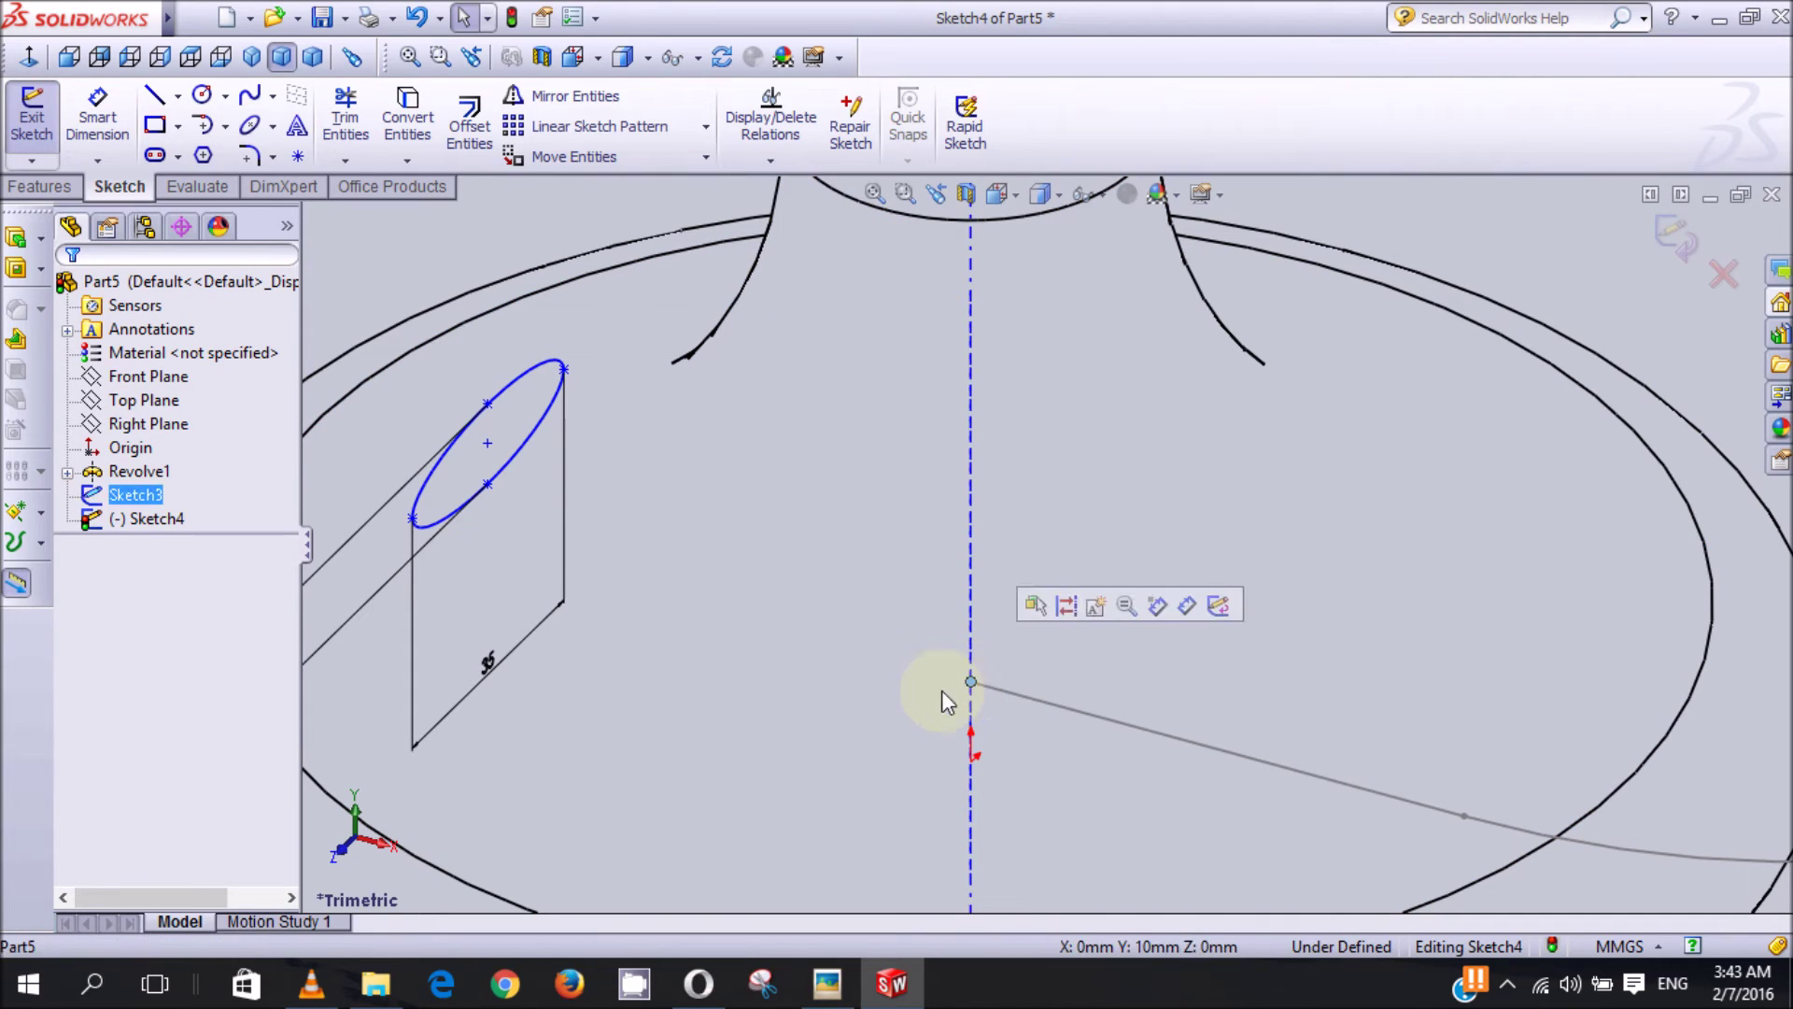
left_click(486, 445, "ctrl")
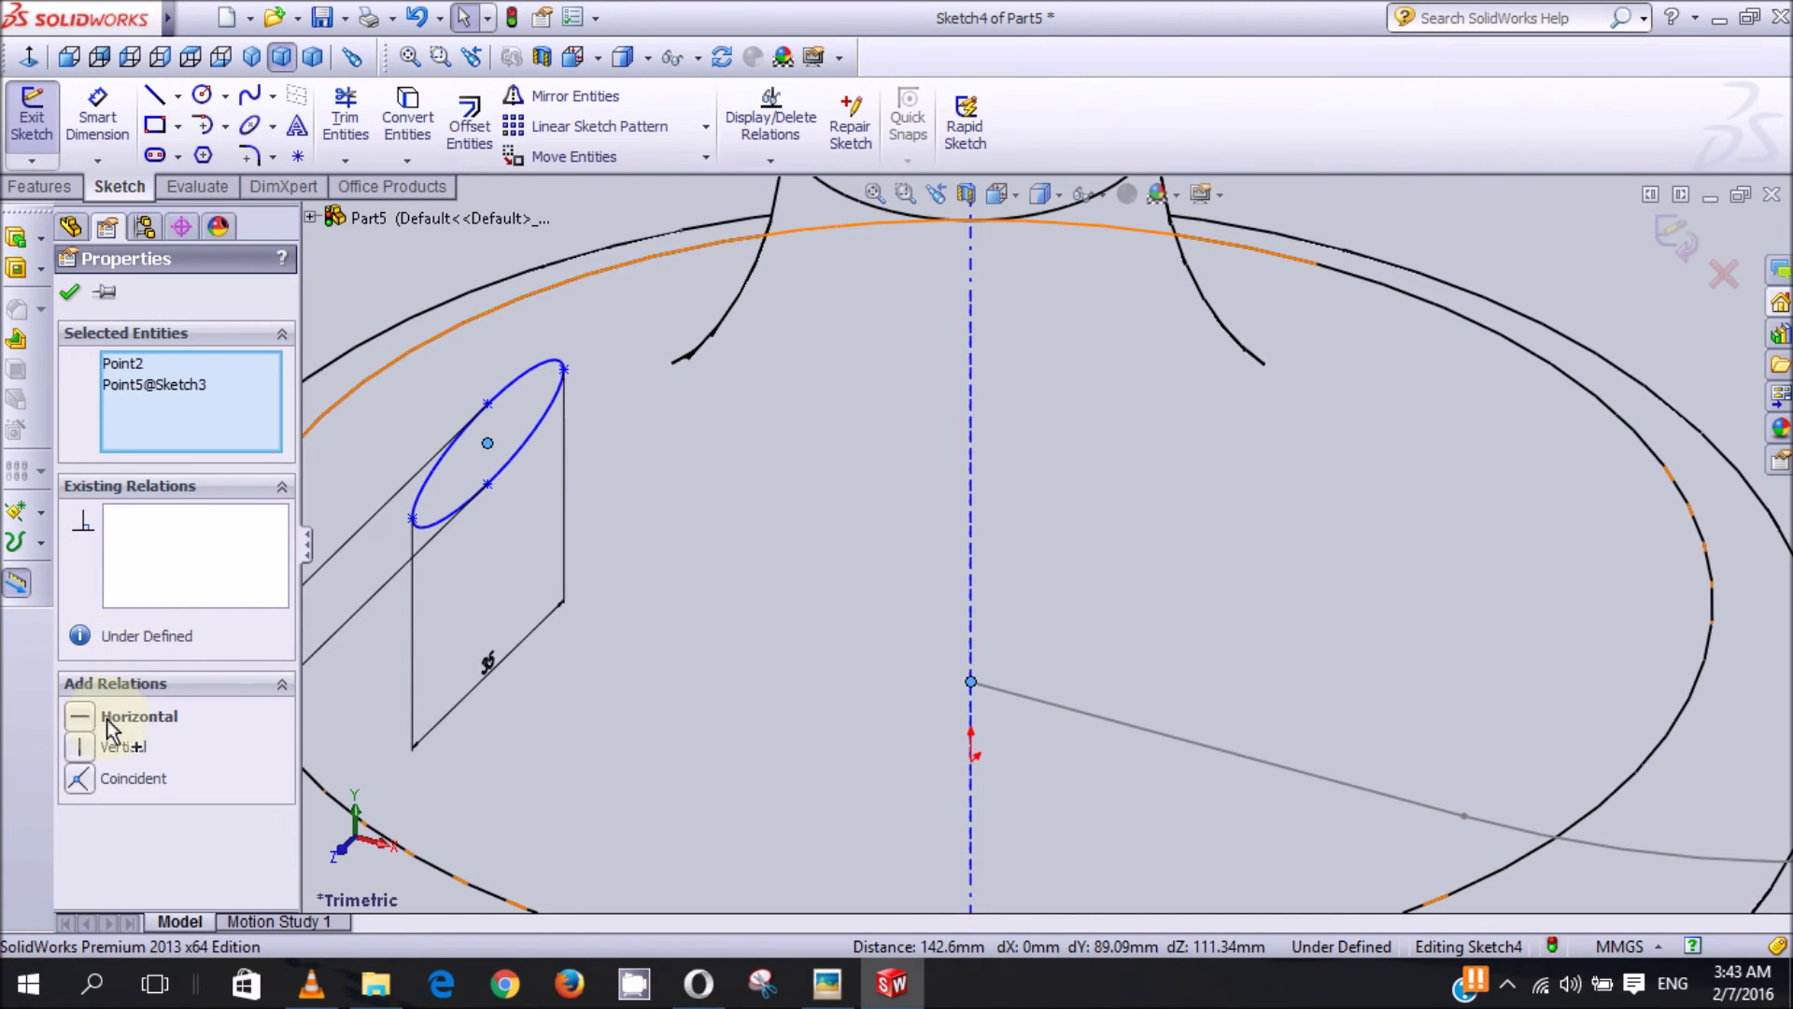
left_click(82, 782)
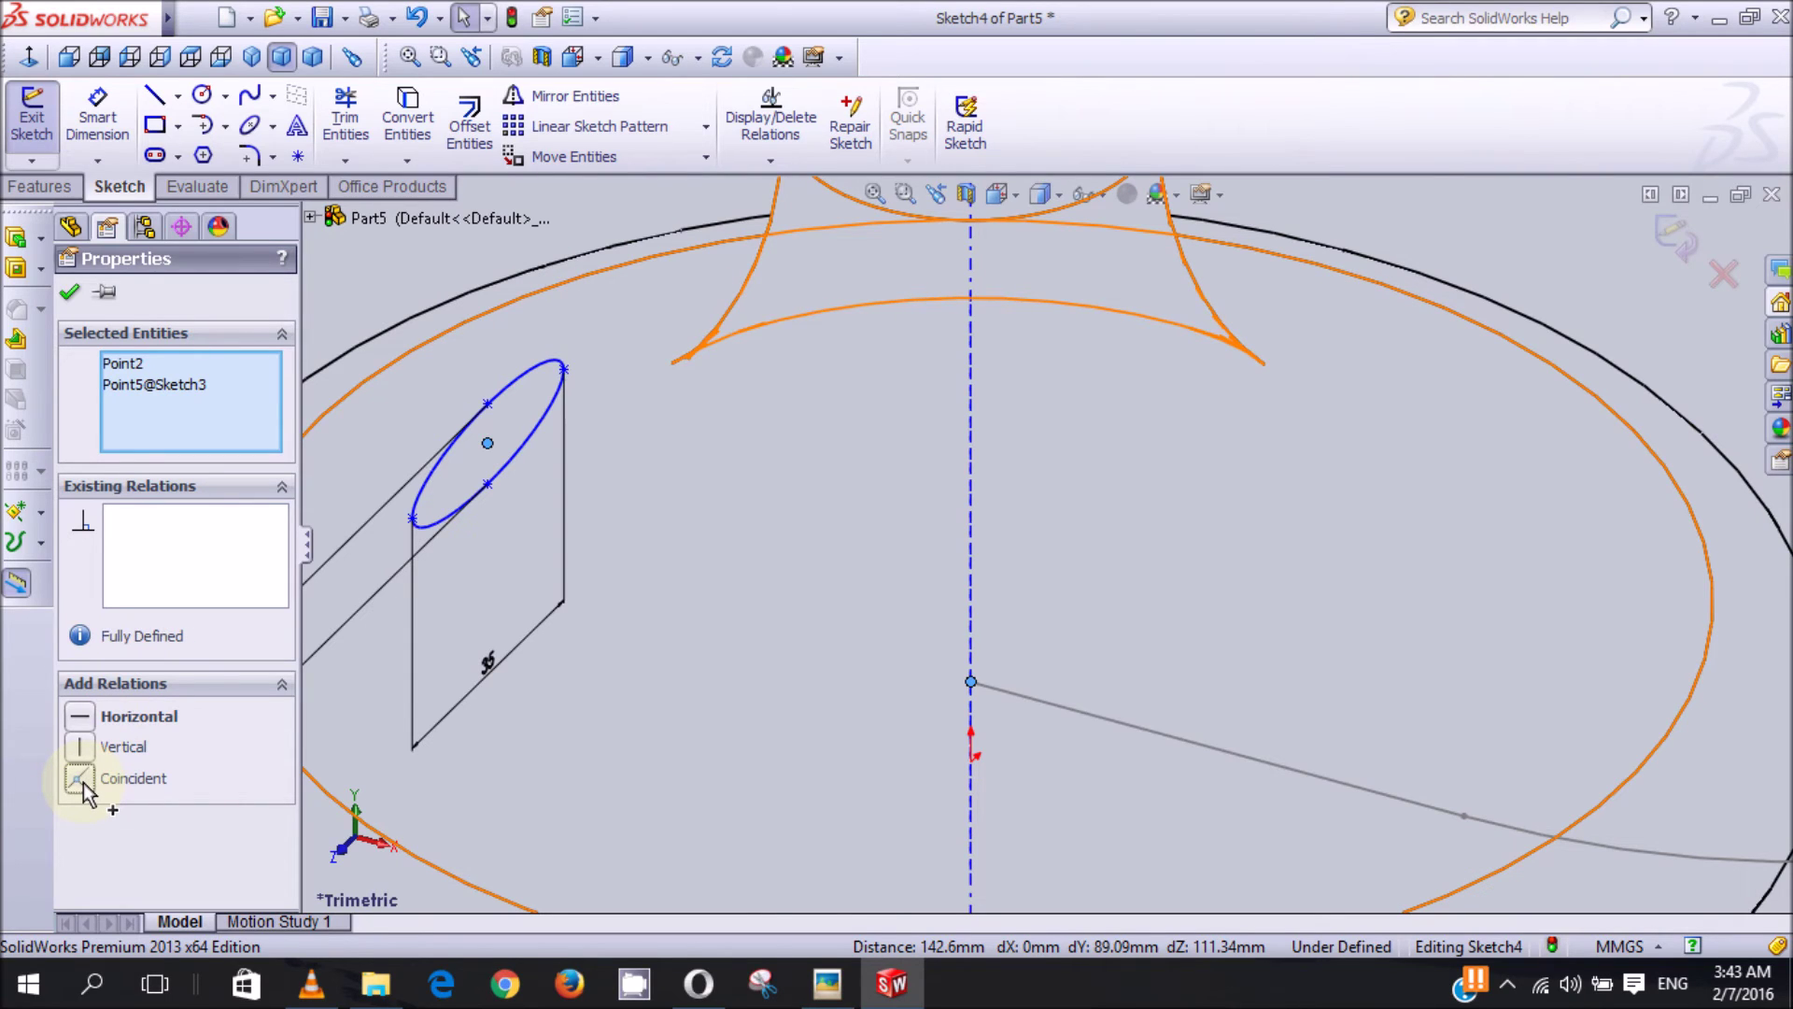
left_click(70, 297)
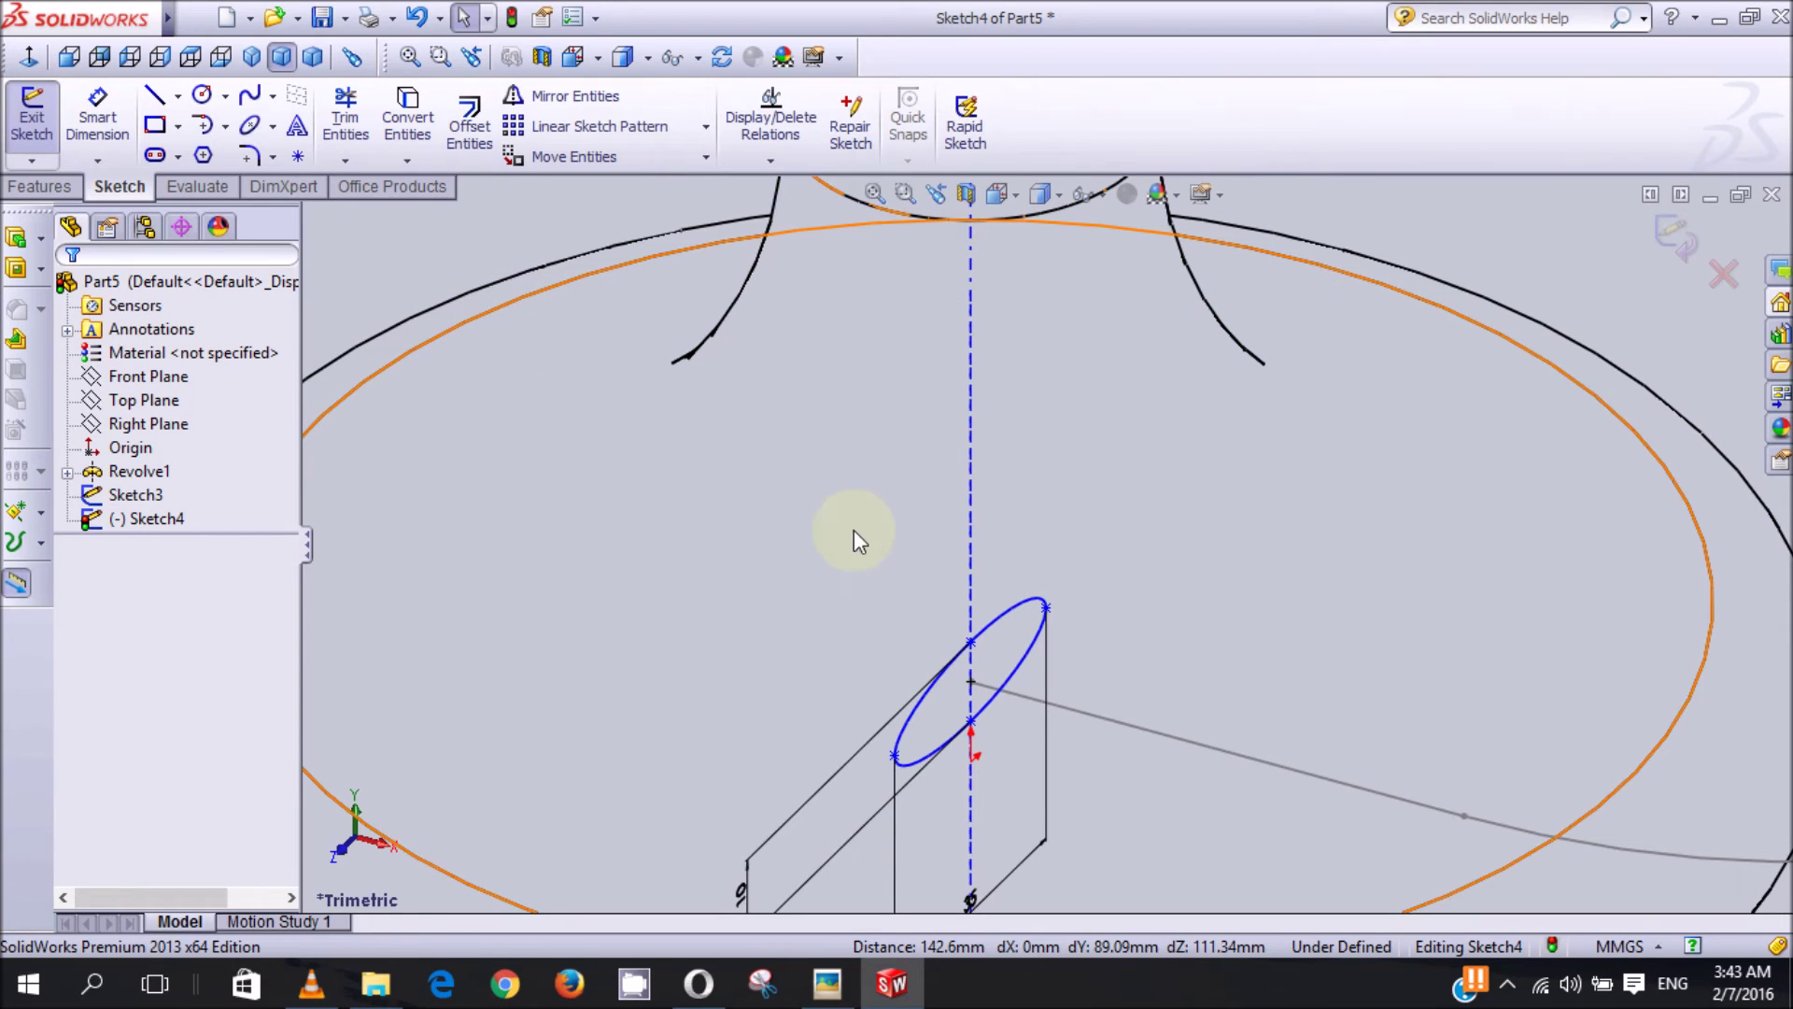
Step: Exit the ellipse sketch and display the whole model in trimetric view, Shaded With Edges
scroll(1117, 813, "up", 3)
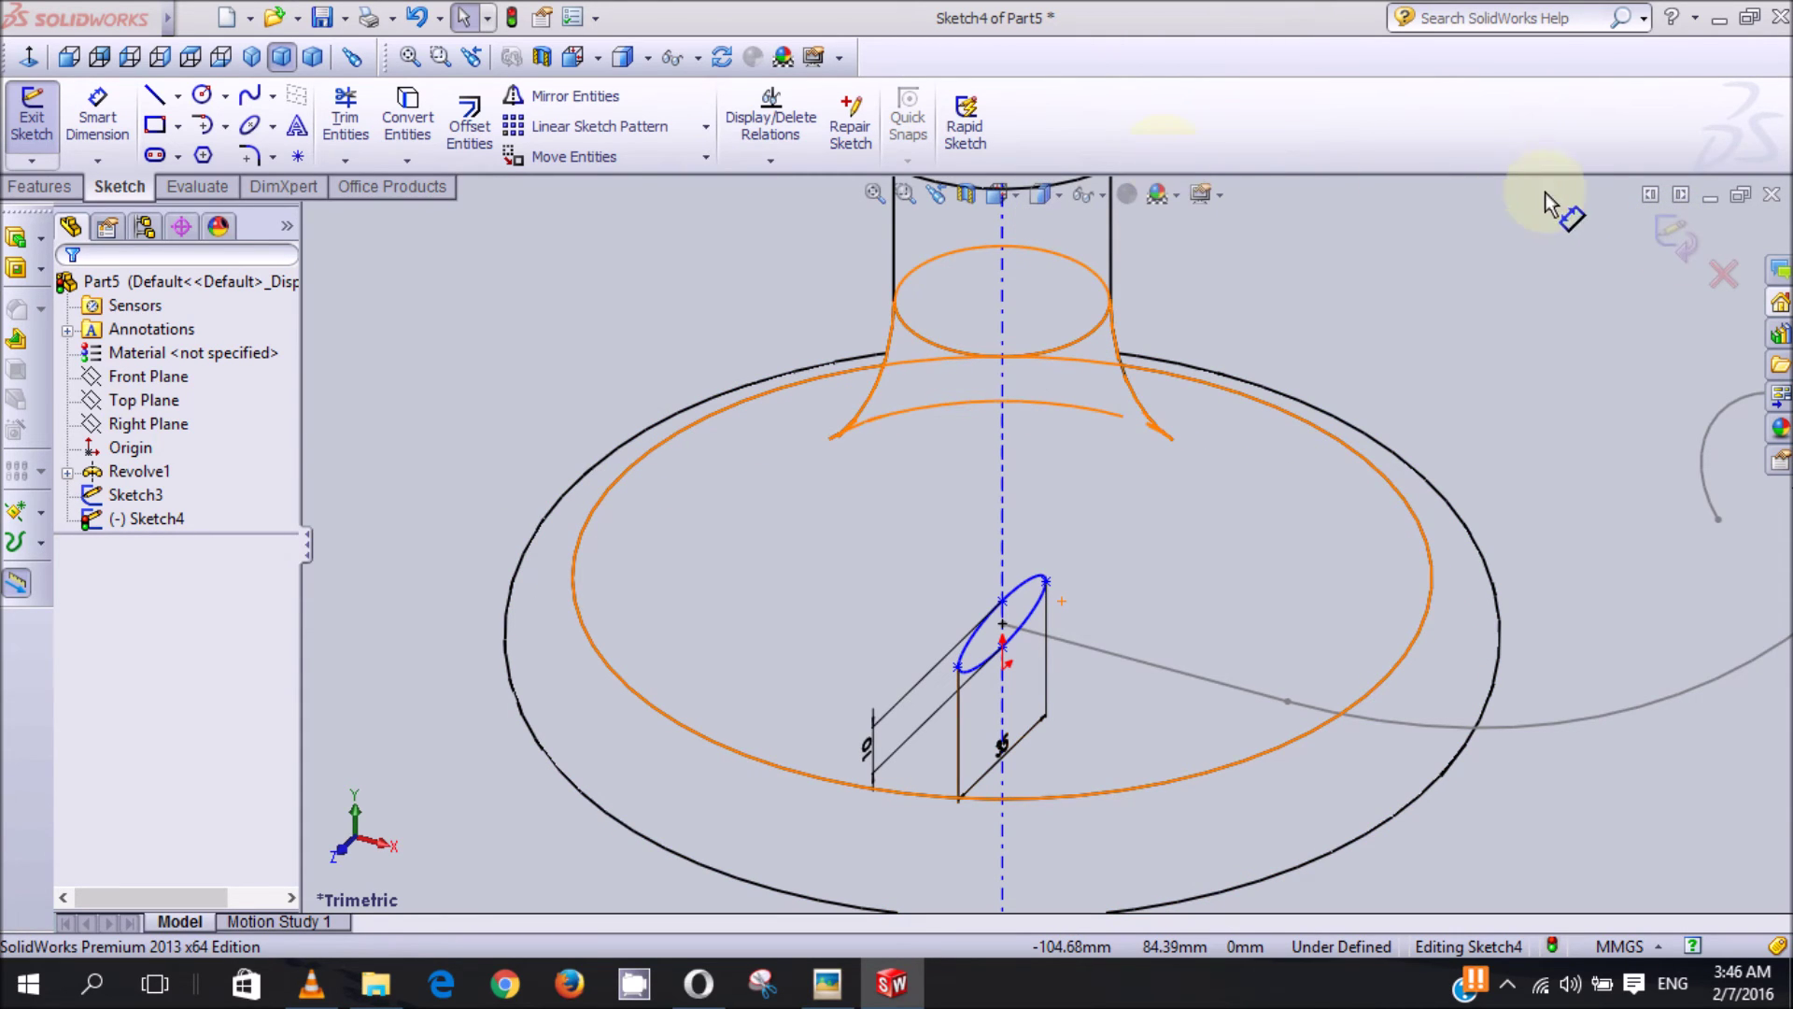
left_click(1667, 232)
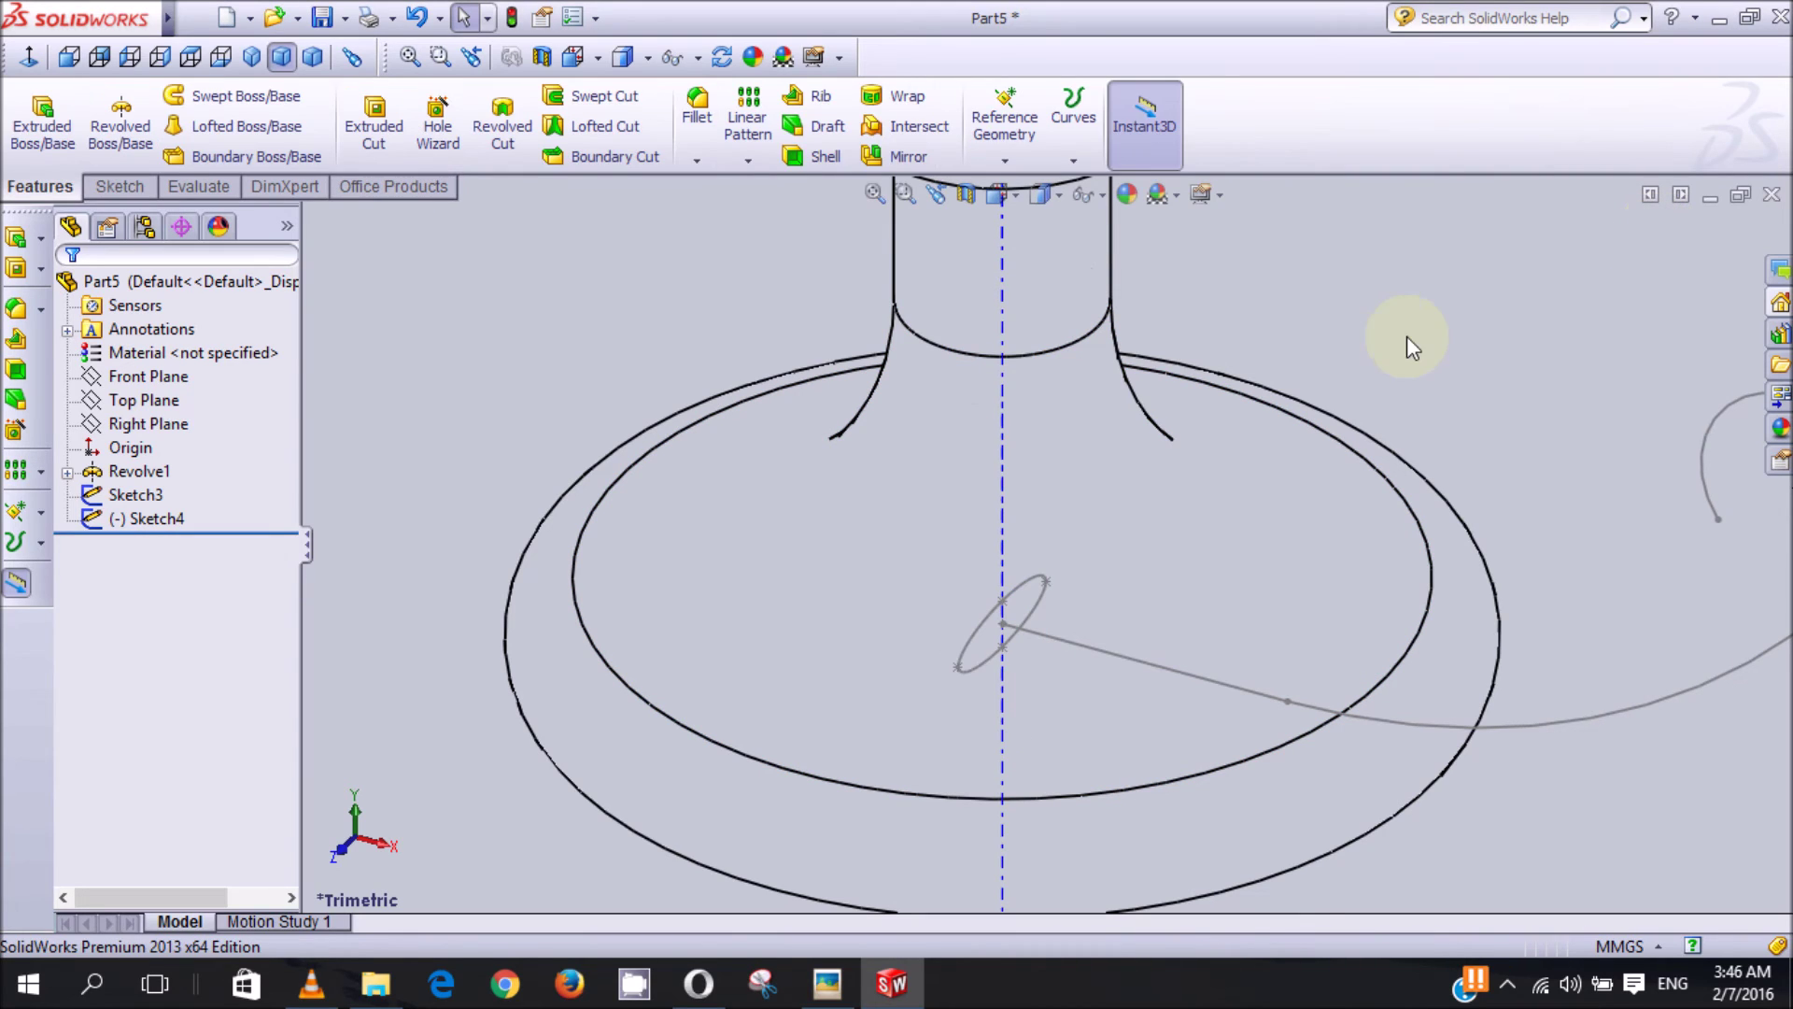
left_click(280, 60)
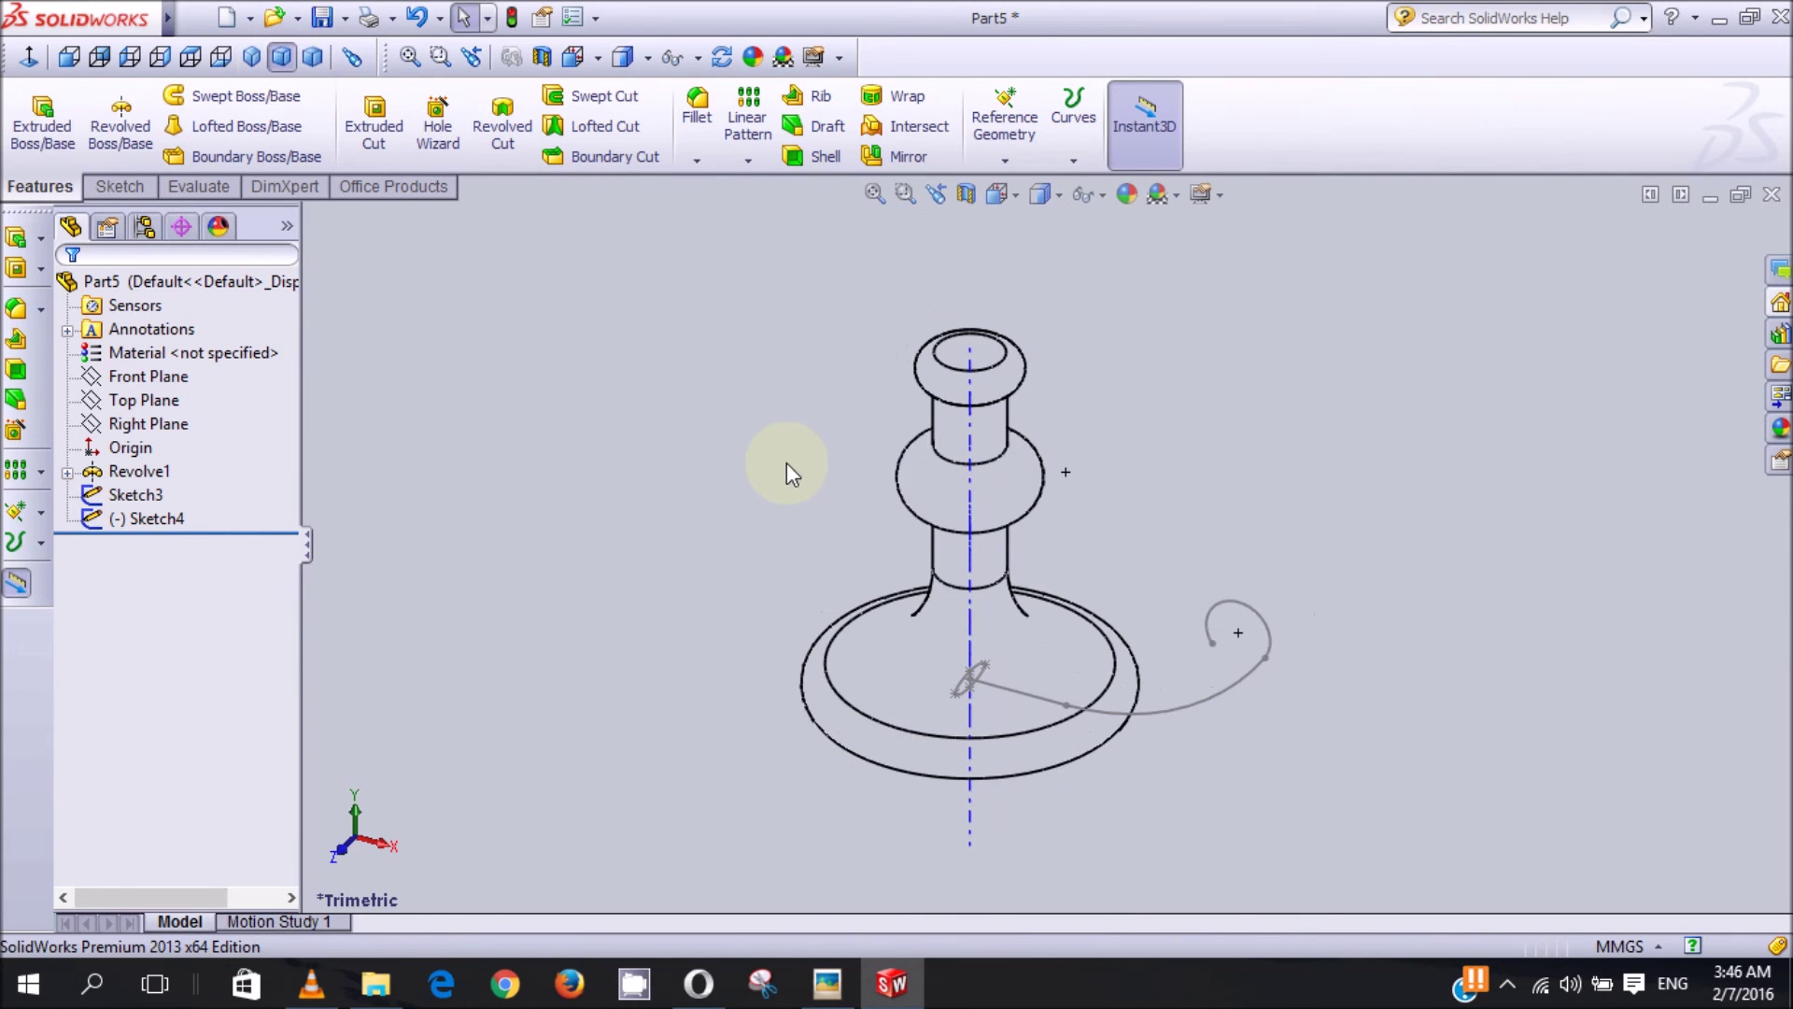
left_click(1052, 199)
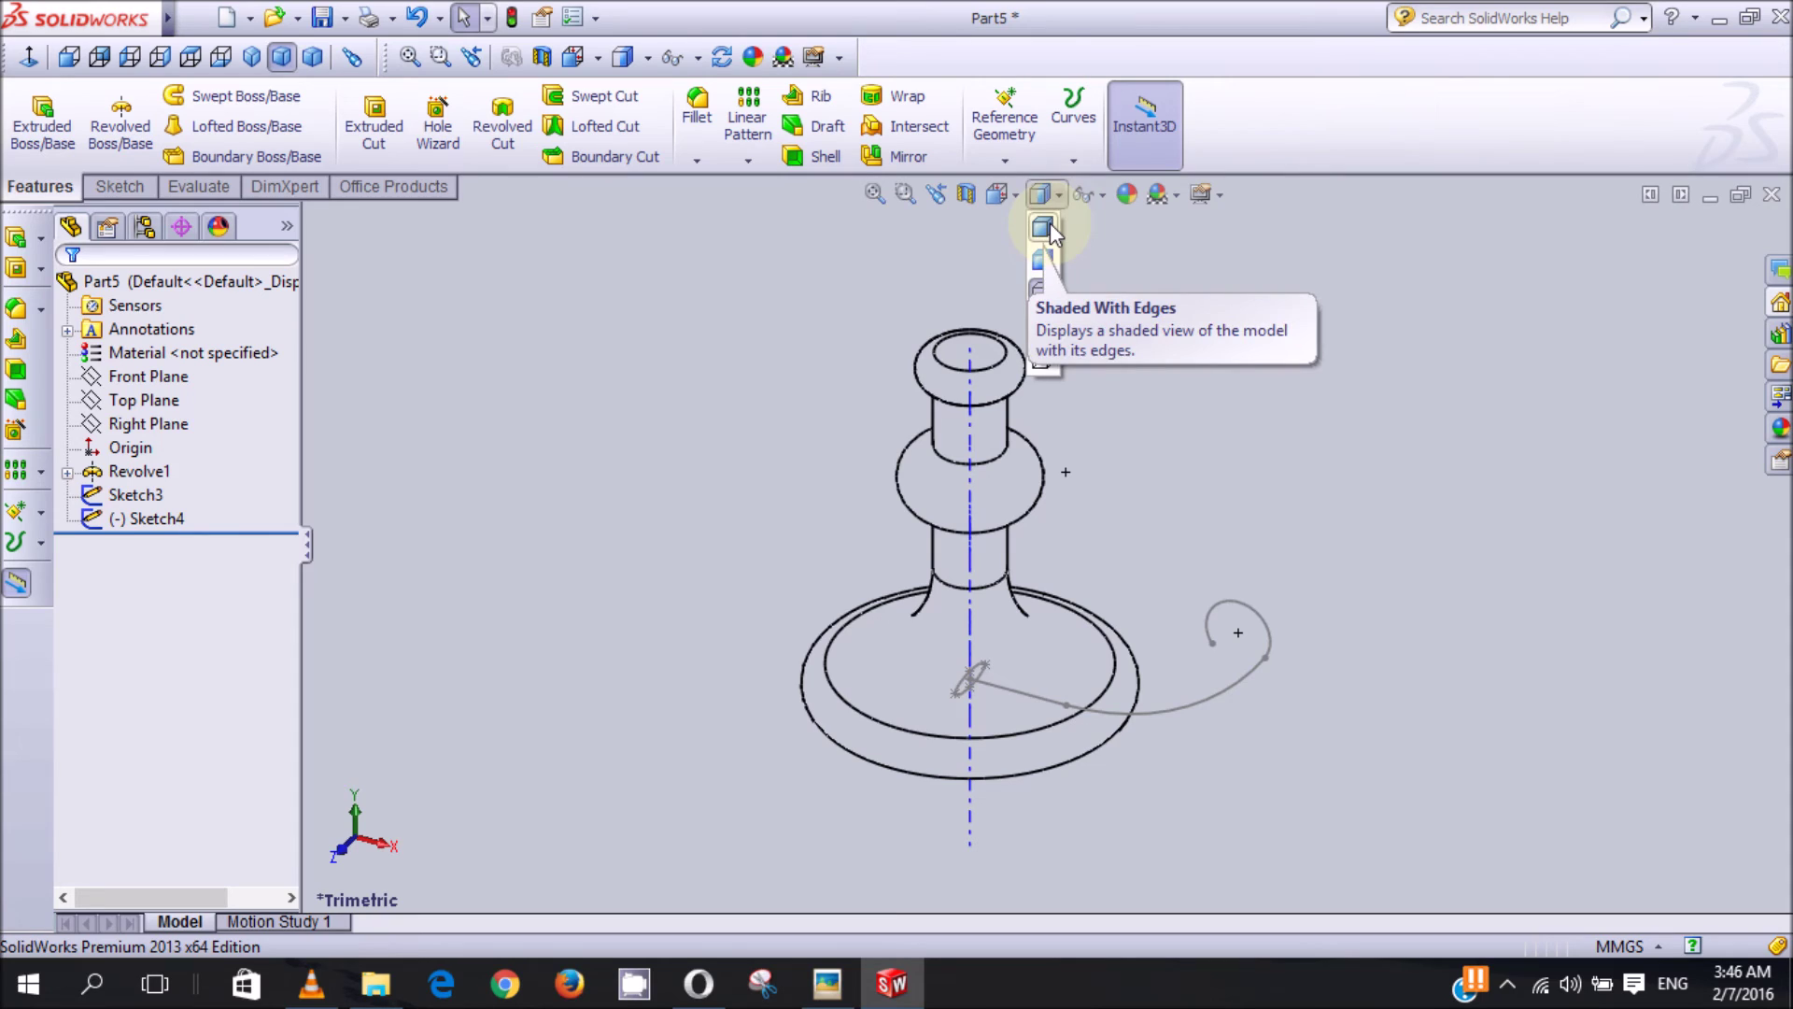
left_click(1044, 227)
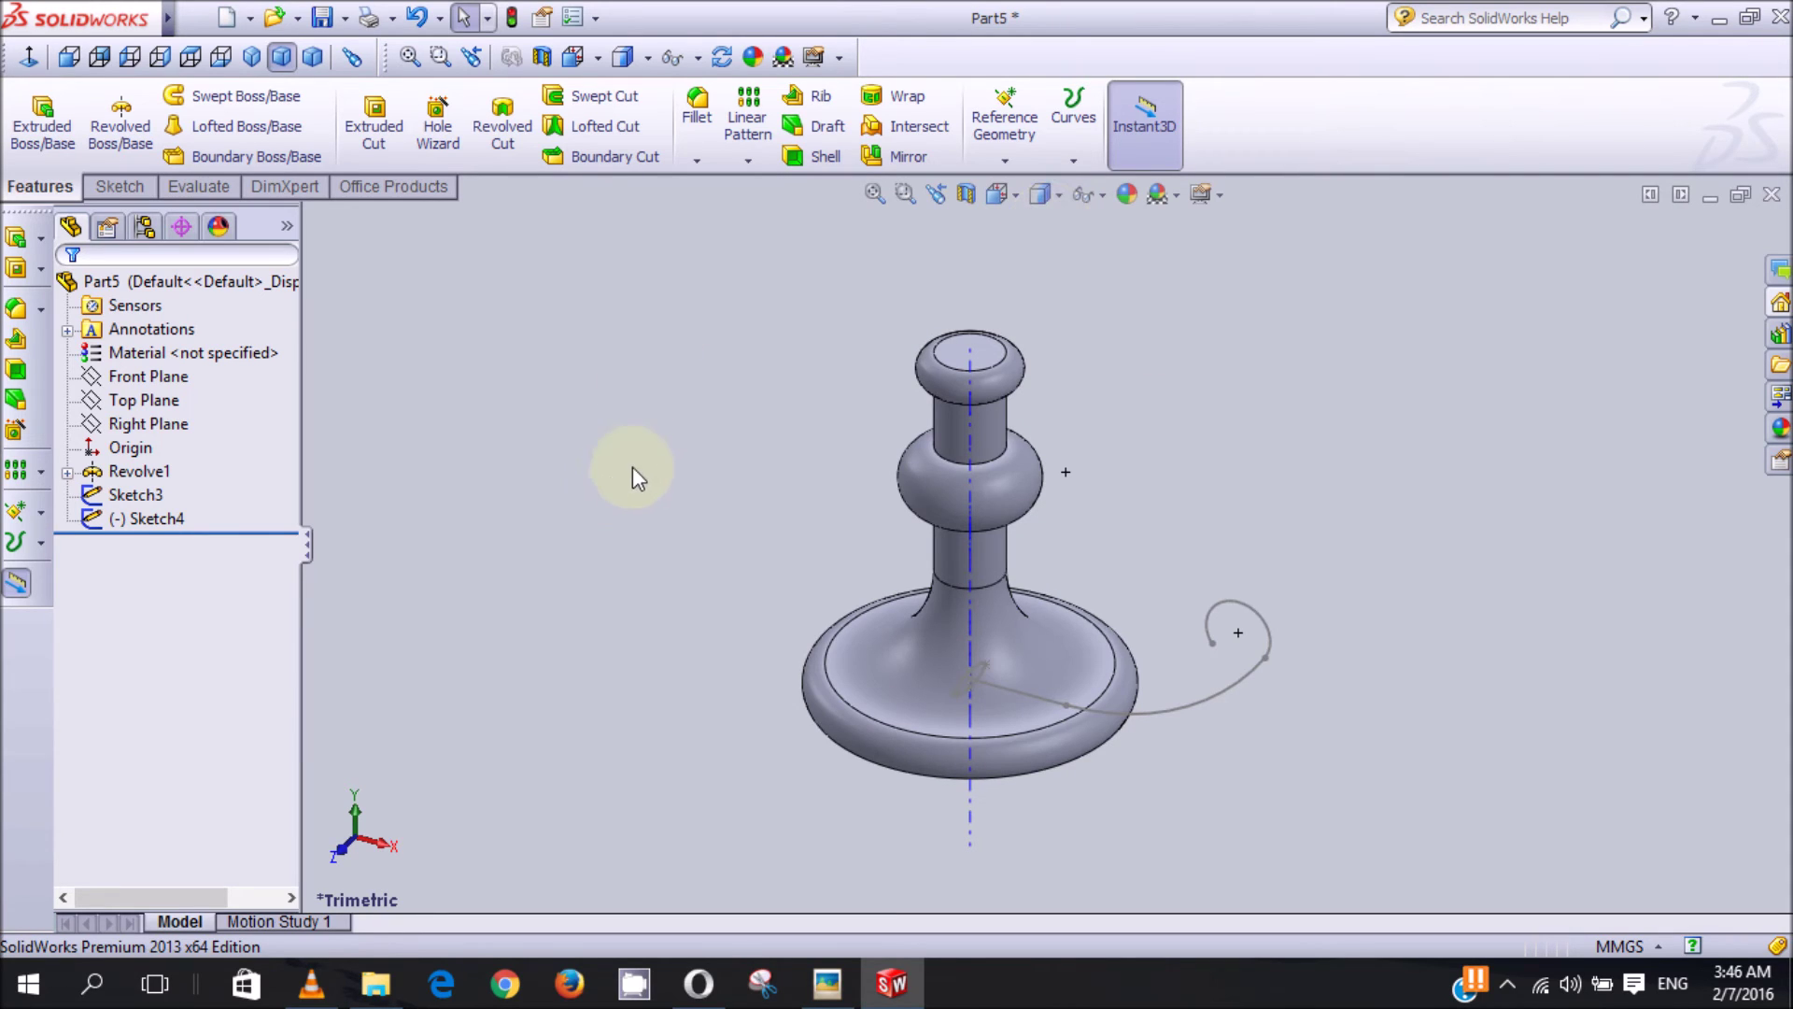
Step: Sweep the ellipse sketch as a solid along the curled handle path, using the Follow Path orientation
left_click(232, 97)
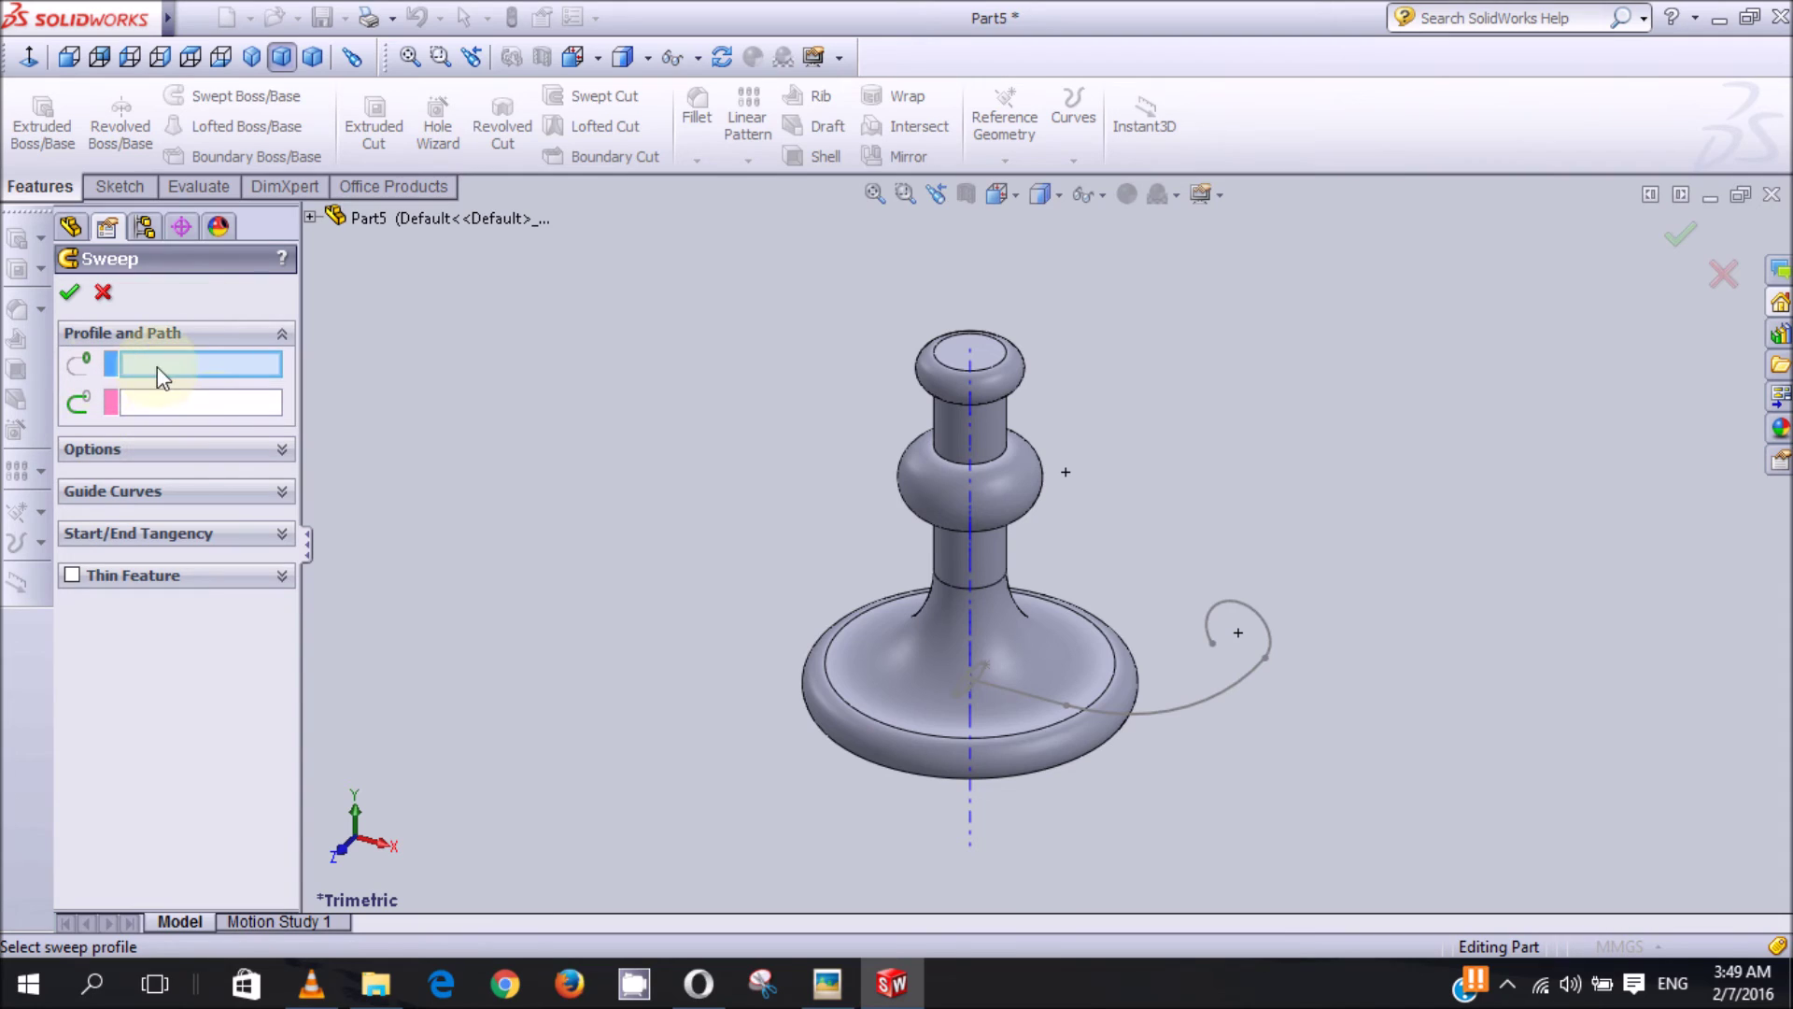
left_click(69, 370)
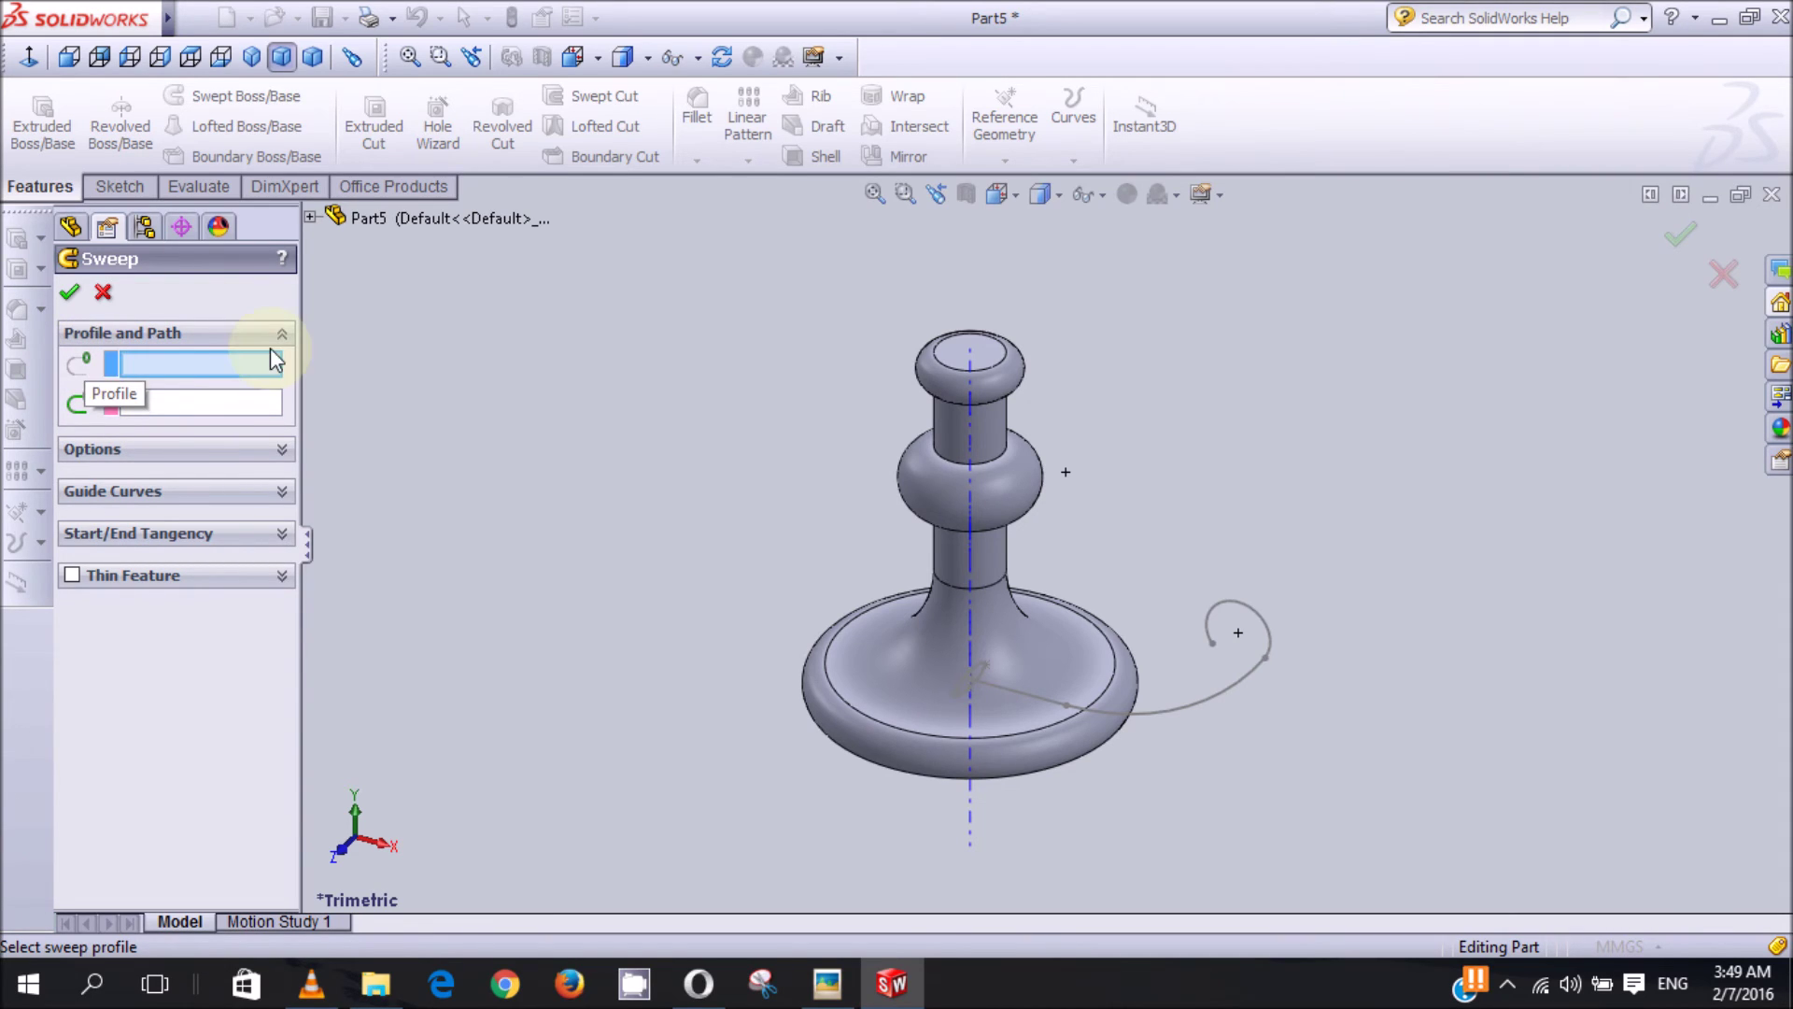
left_click(232, 360)
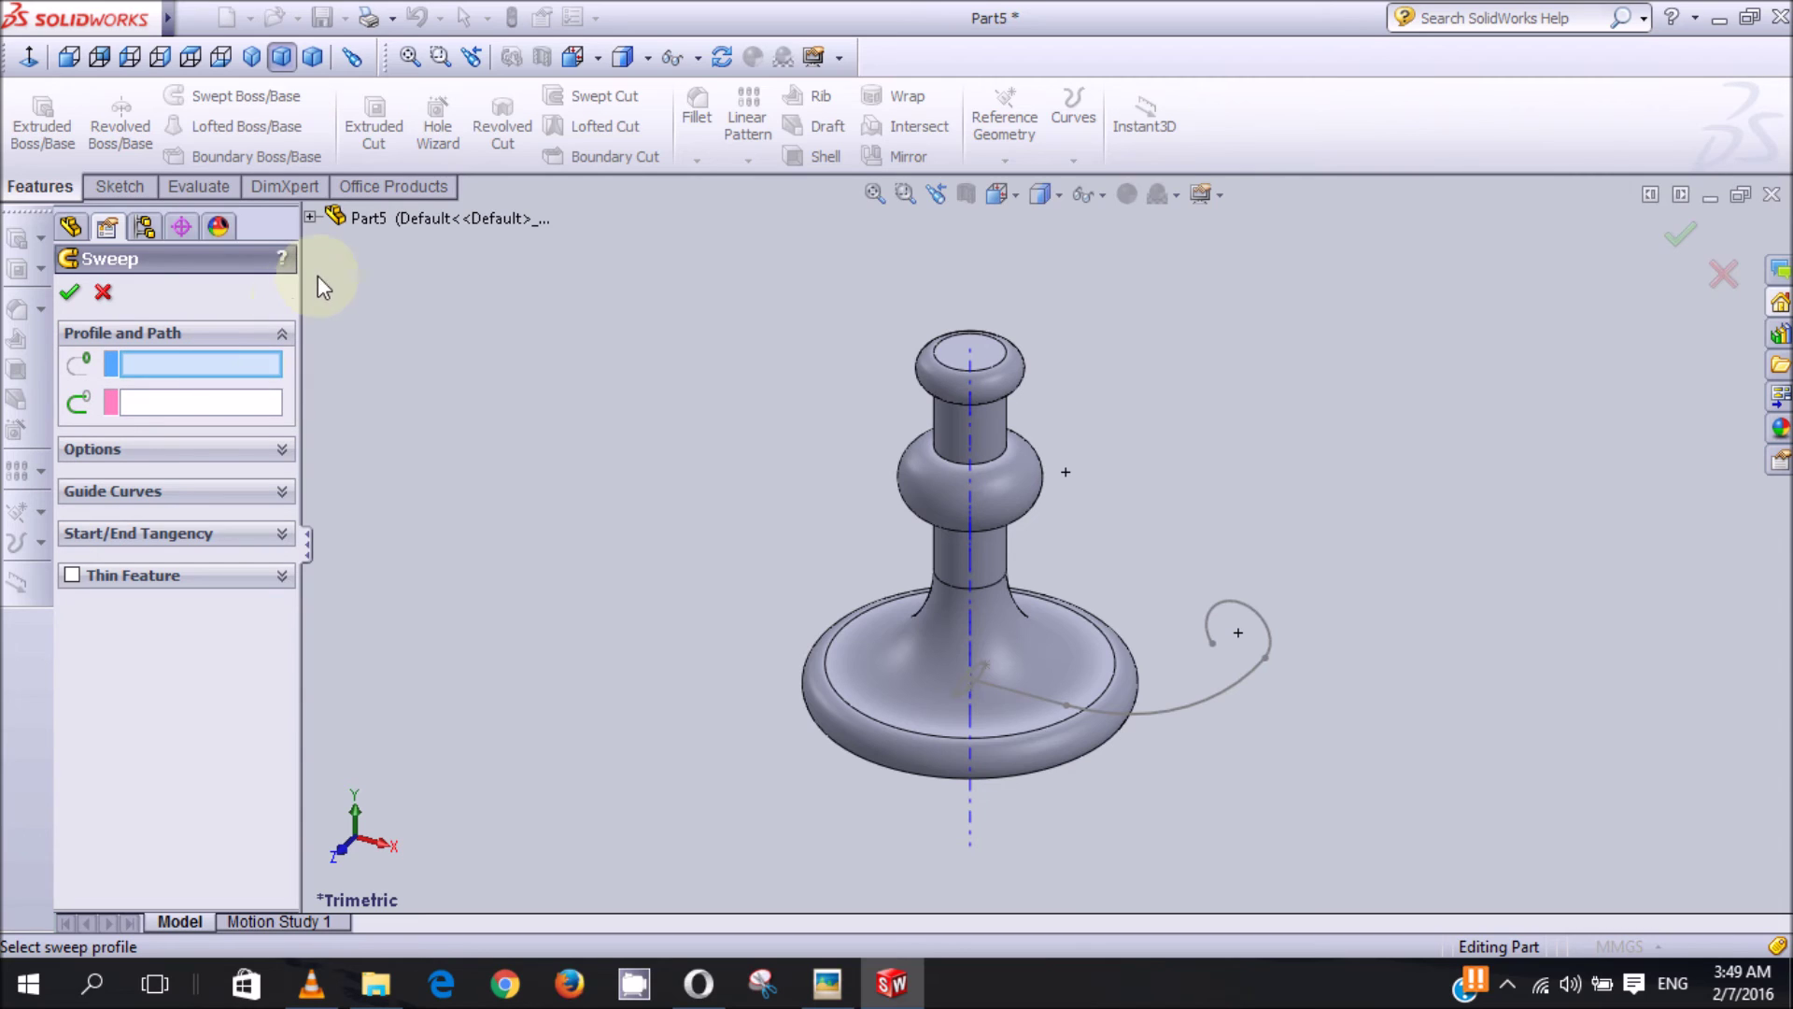
left_click(973, 669)
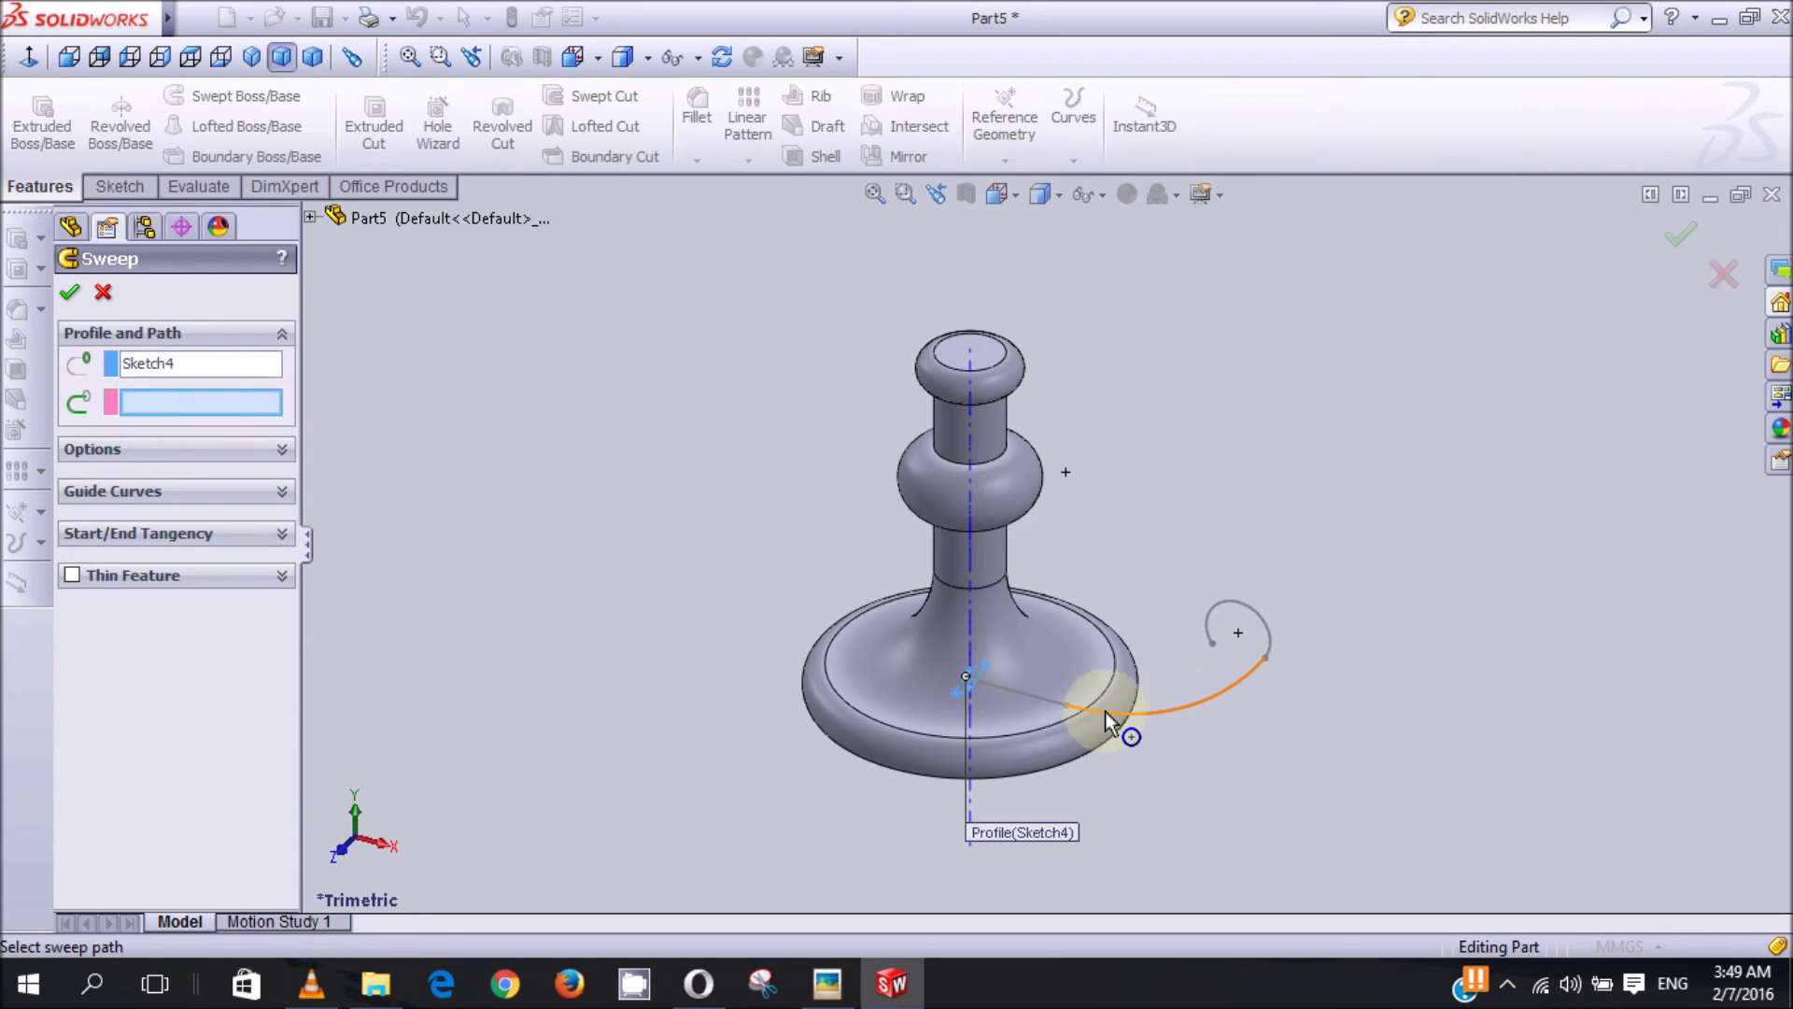
left_click(1029, 696)
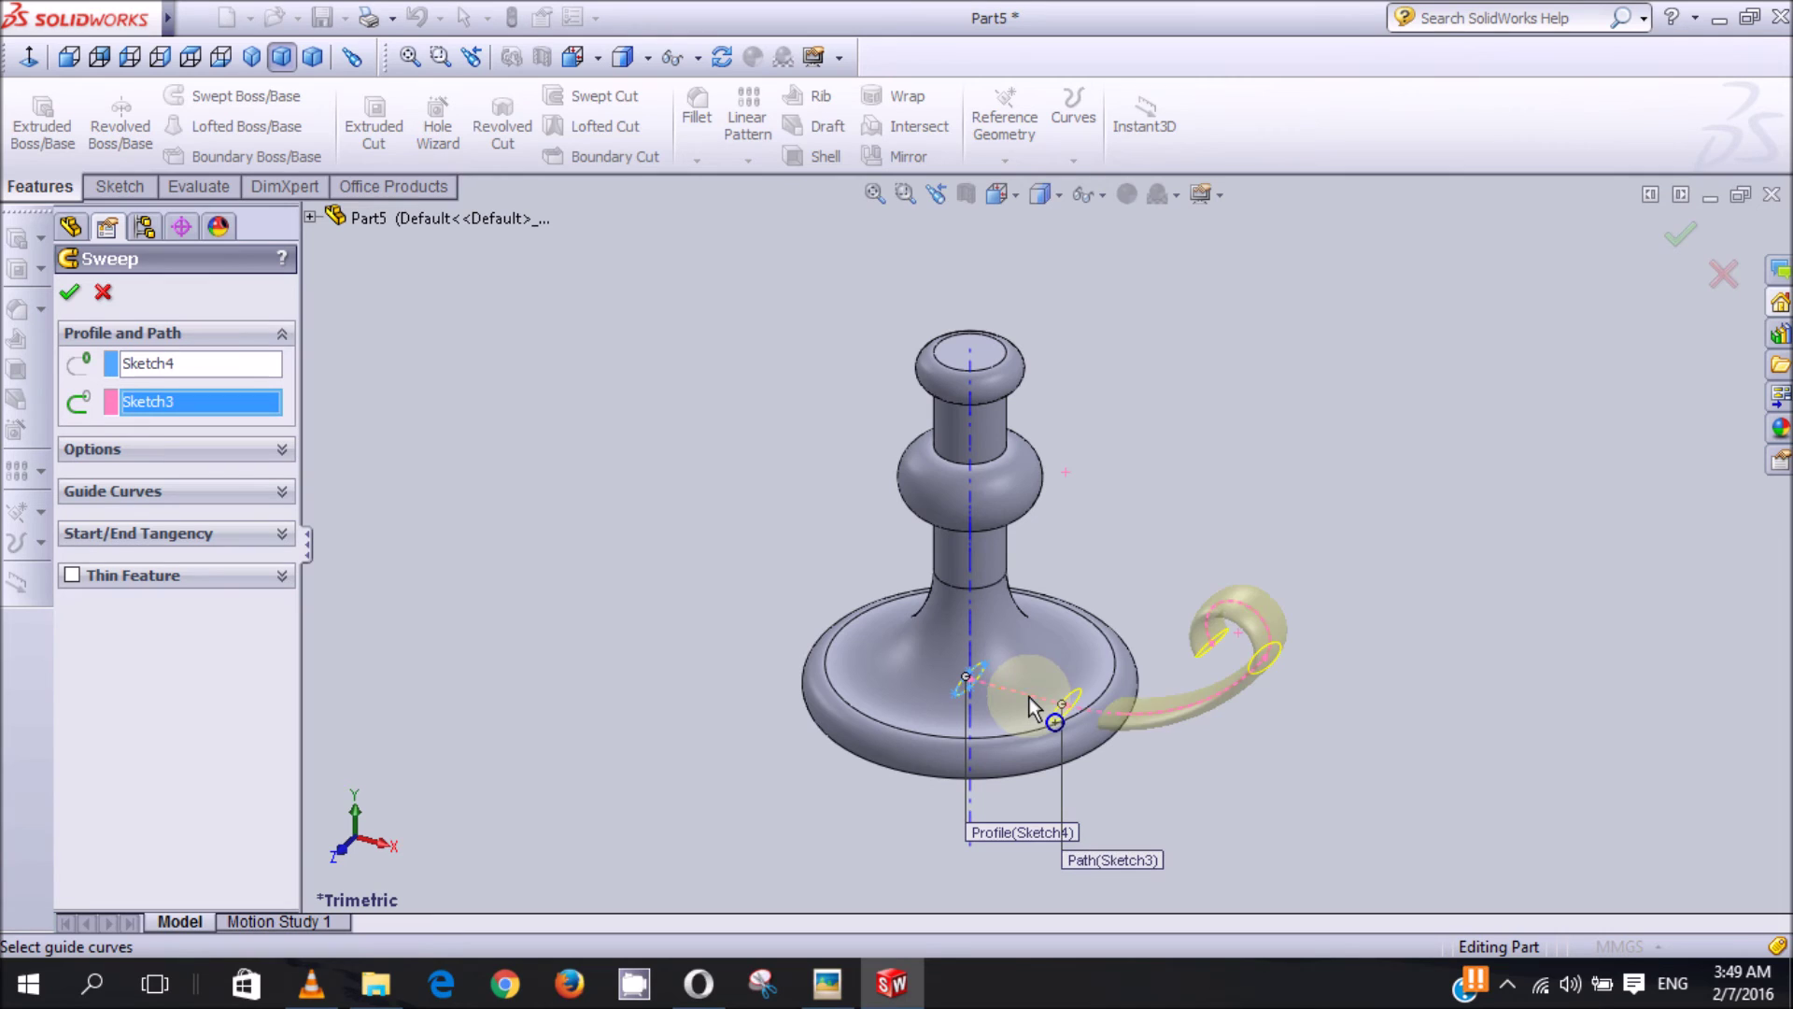
scroll(1158, 704, "down", 4)
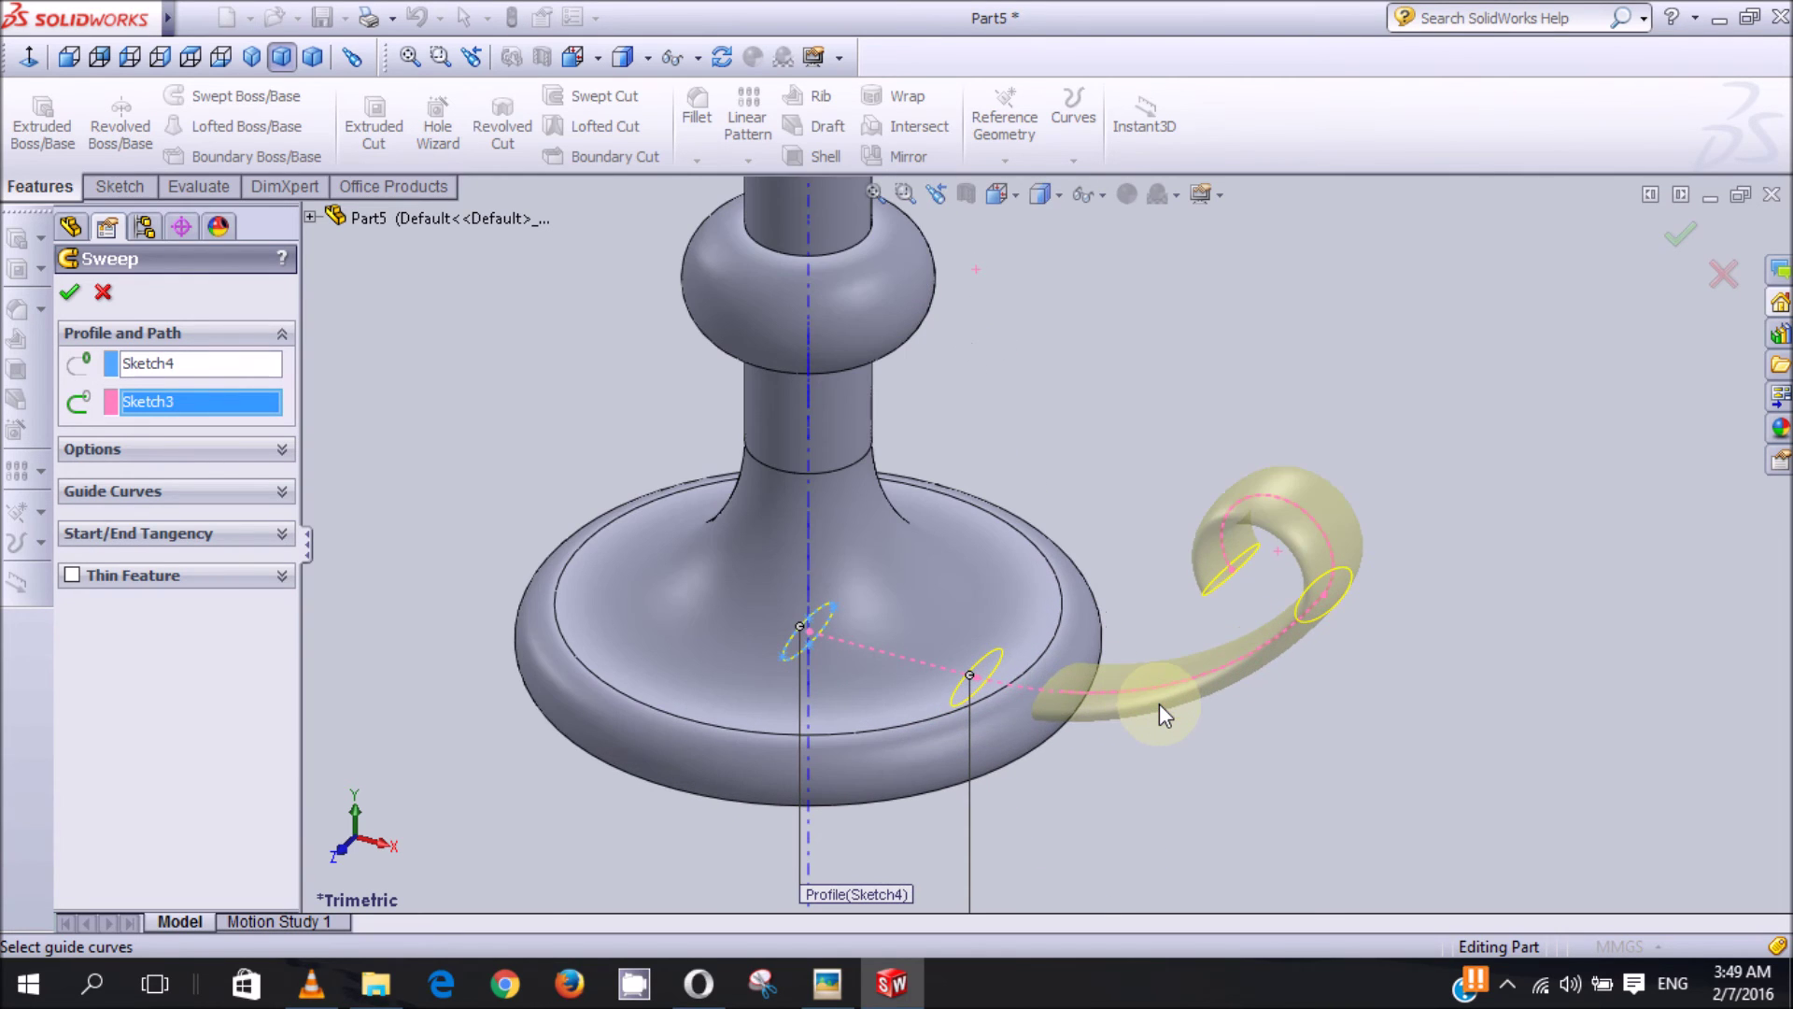
left_click(254, 452)
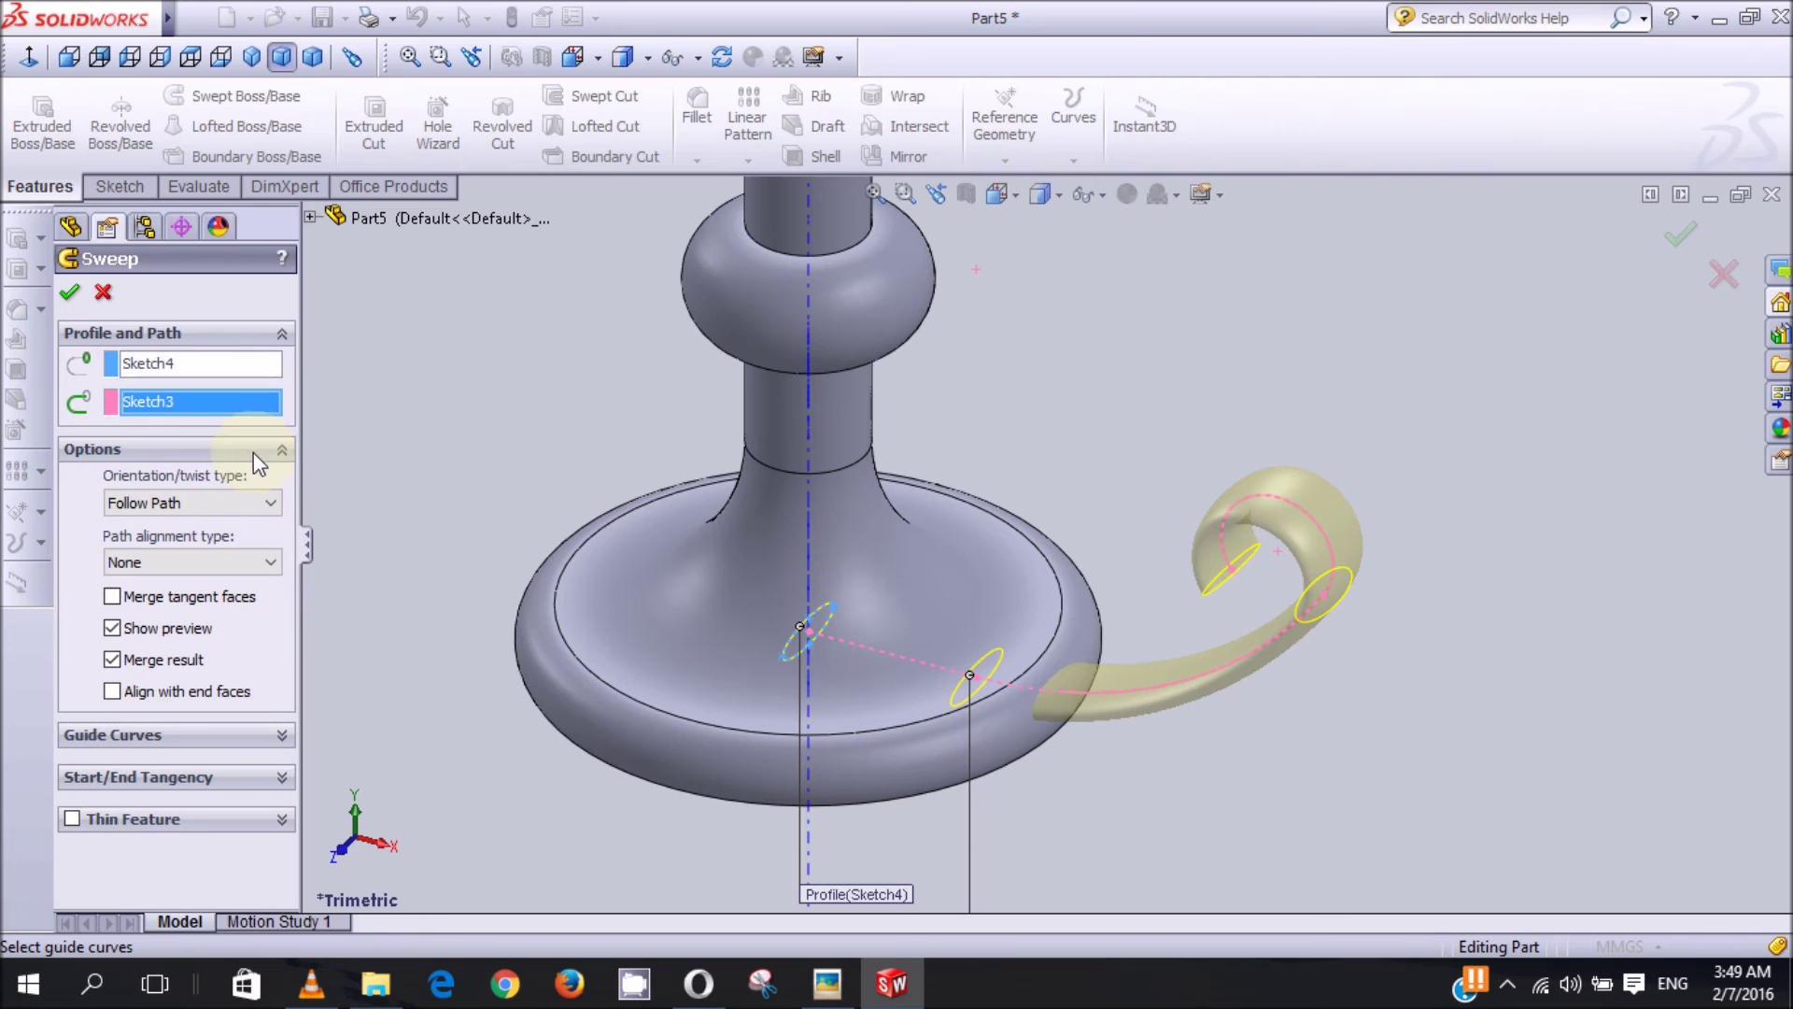
left_click(166, 506)
left_click(169, 508)
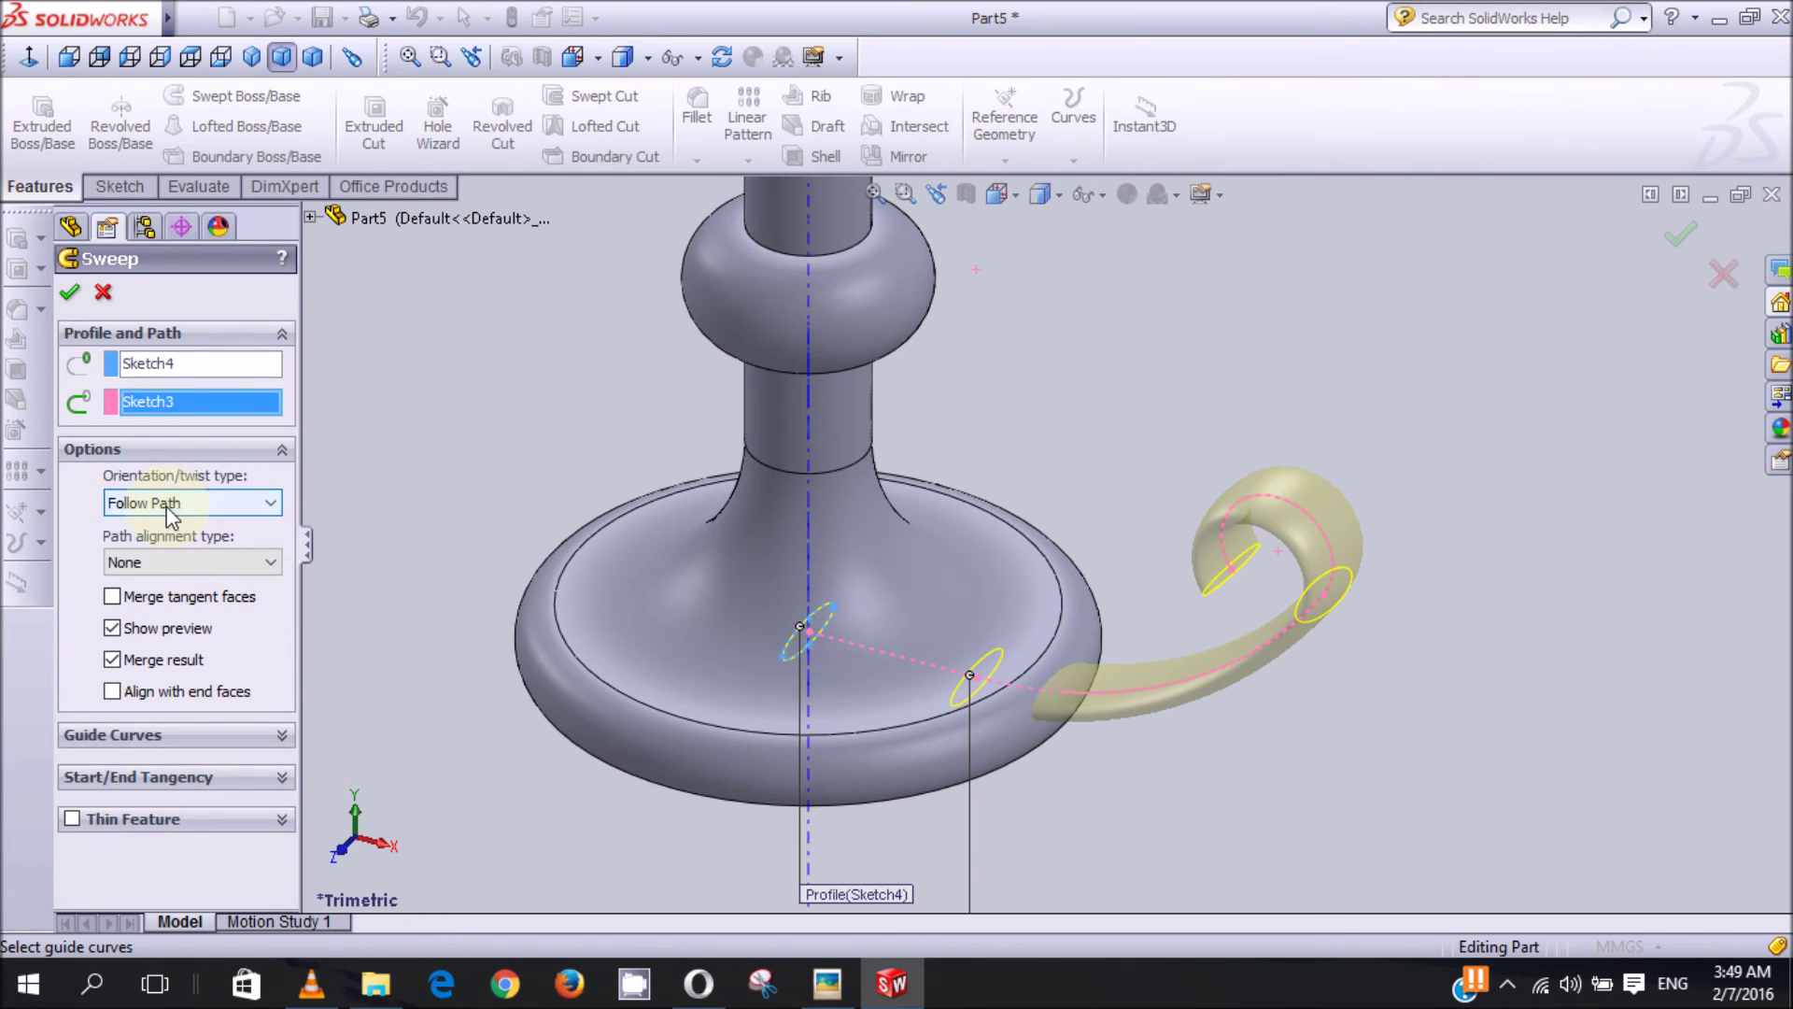
left_click(67, 294)
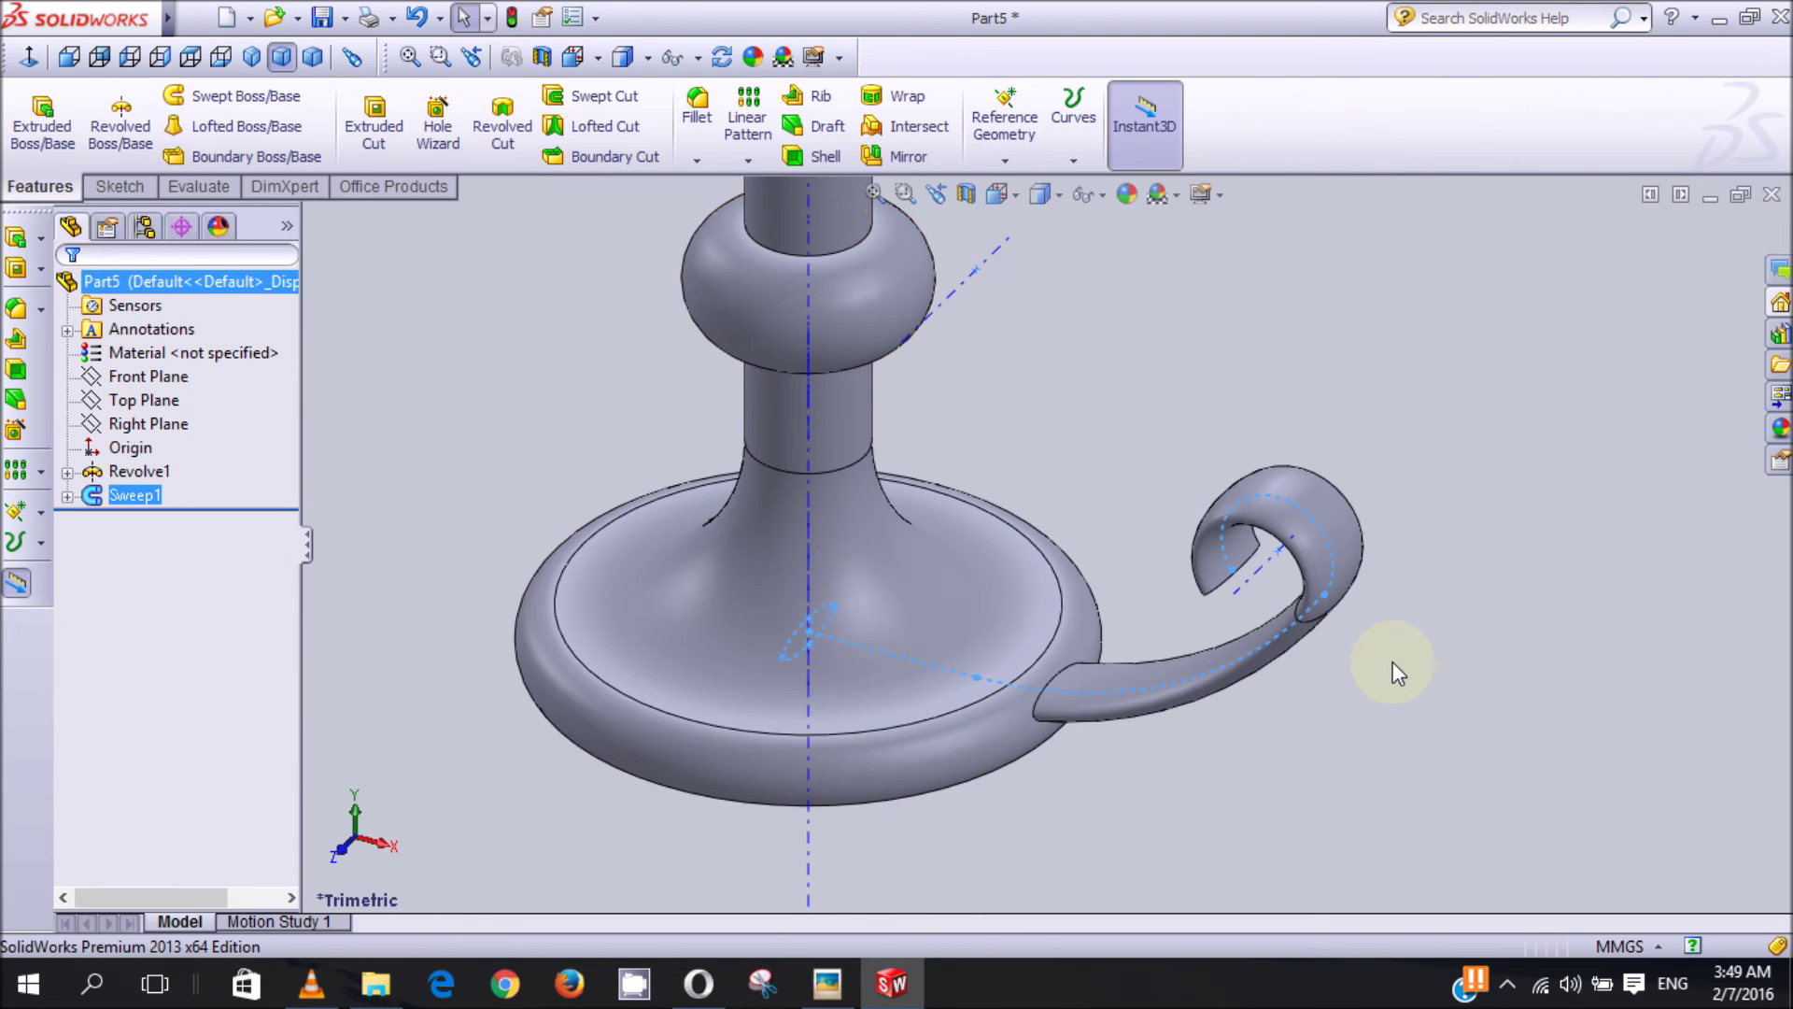
Step: Hide the temporary axes on the finished candle holder
key("f")
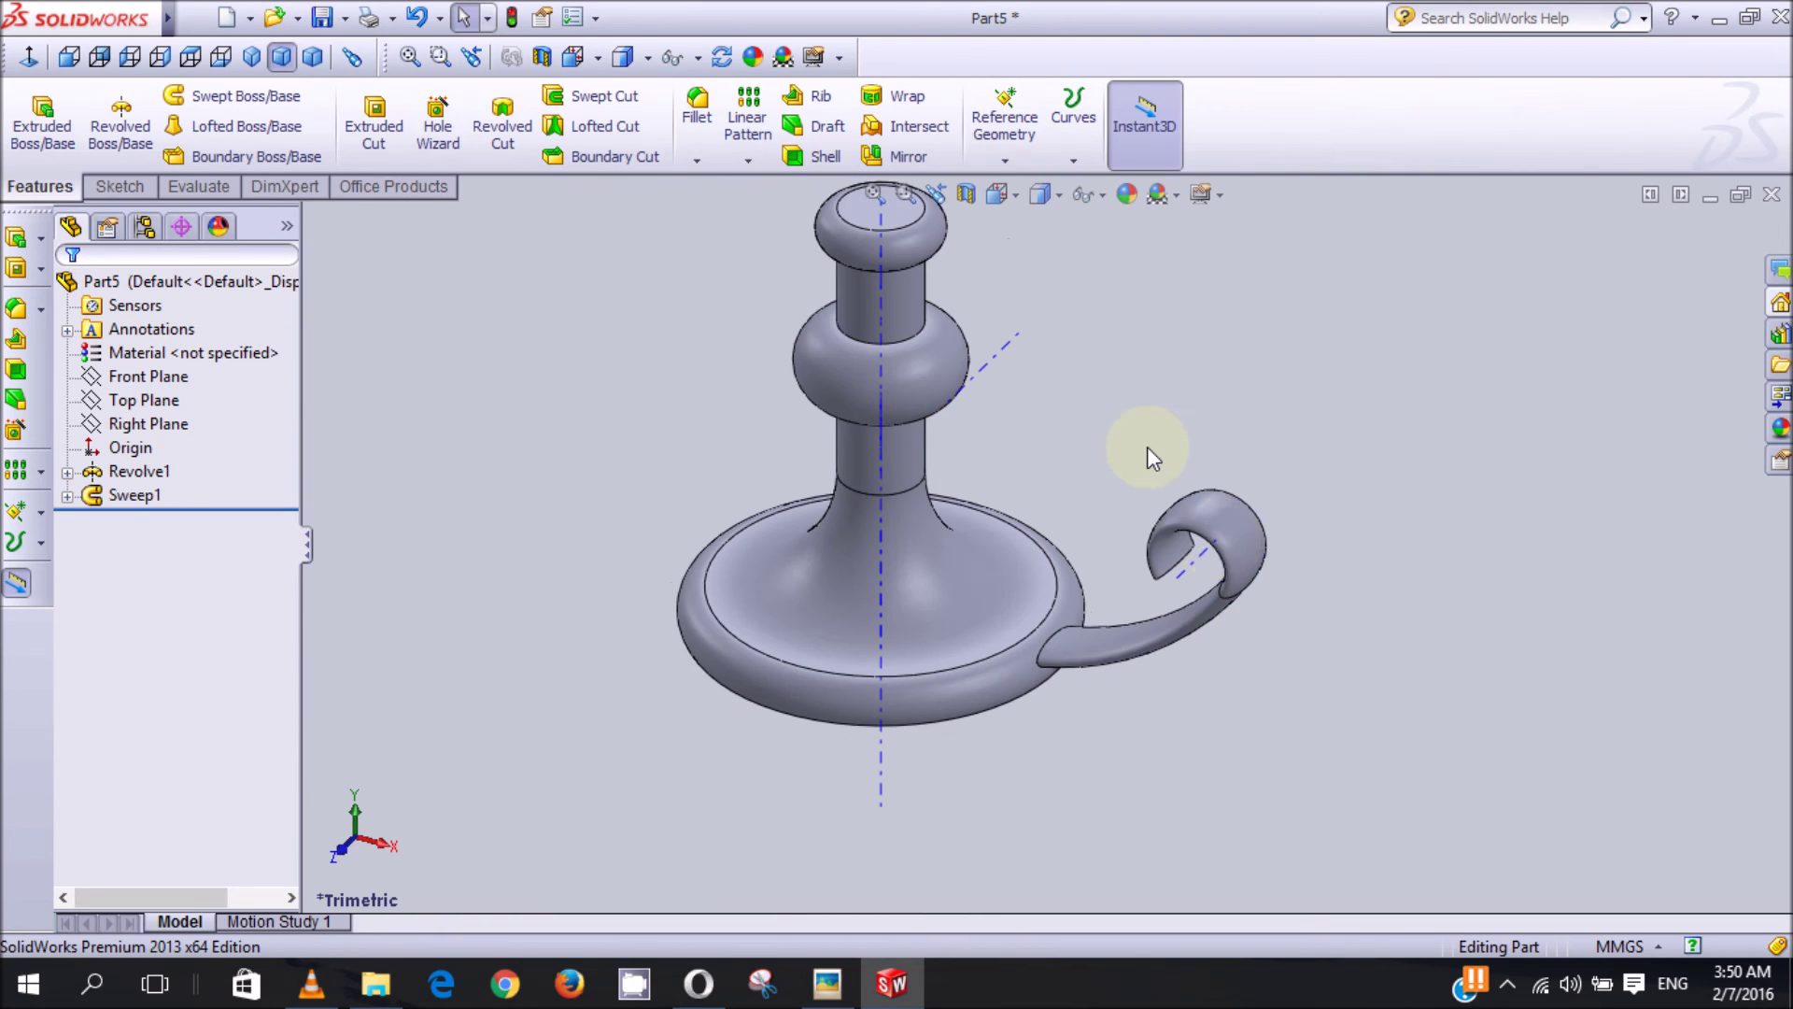
scroll(1147, 446, "up", 1)
scroll(972, 391, "down", 3)
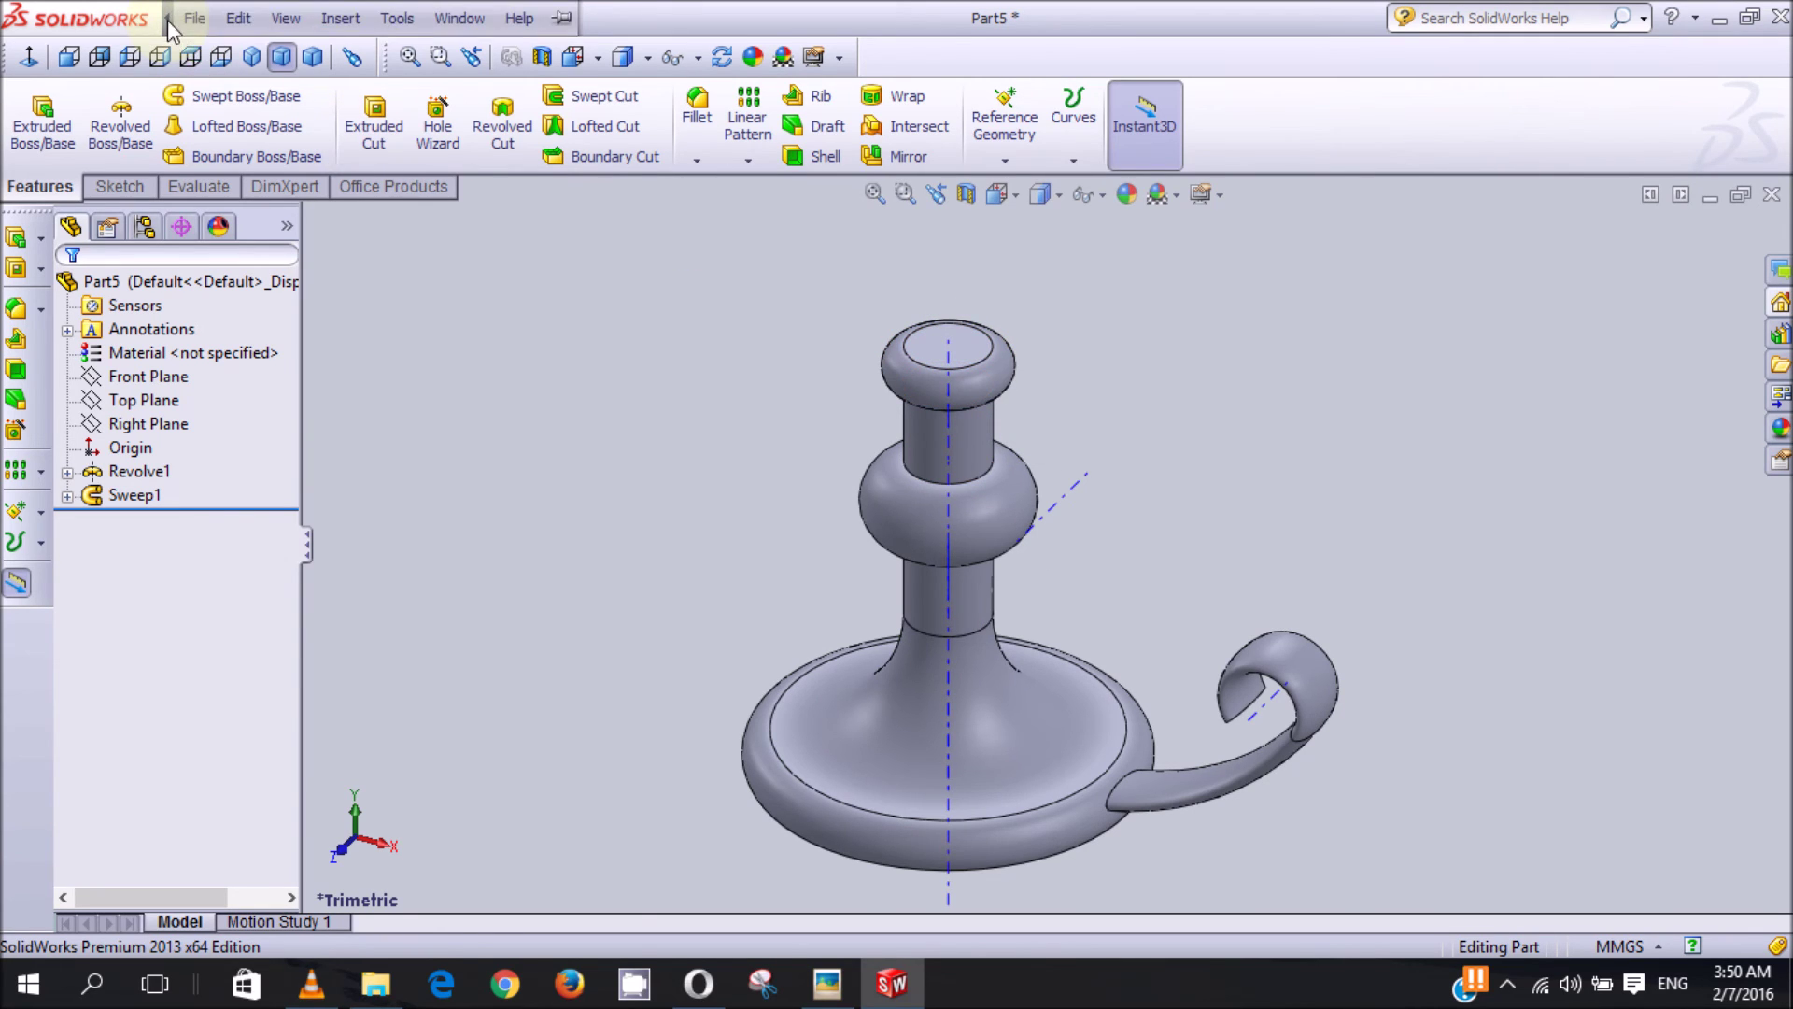
left_click(194, 18)
mouse_move(280, 20)
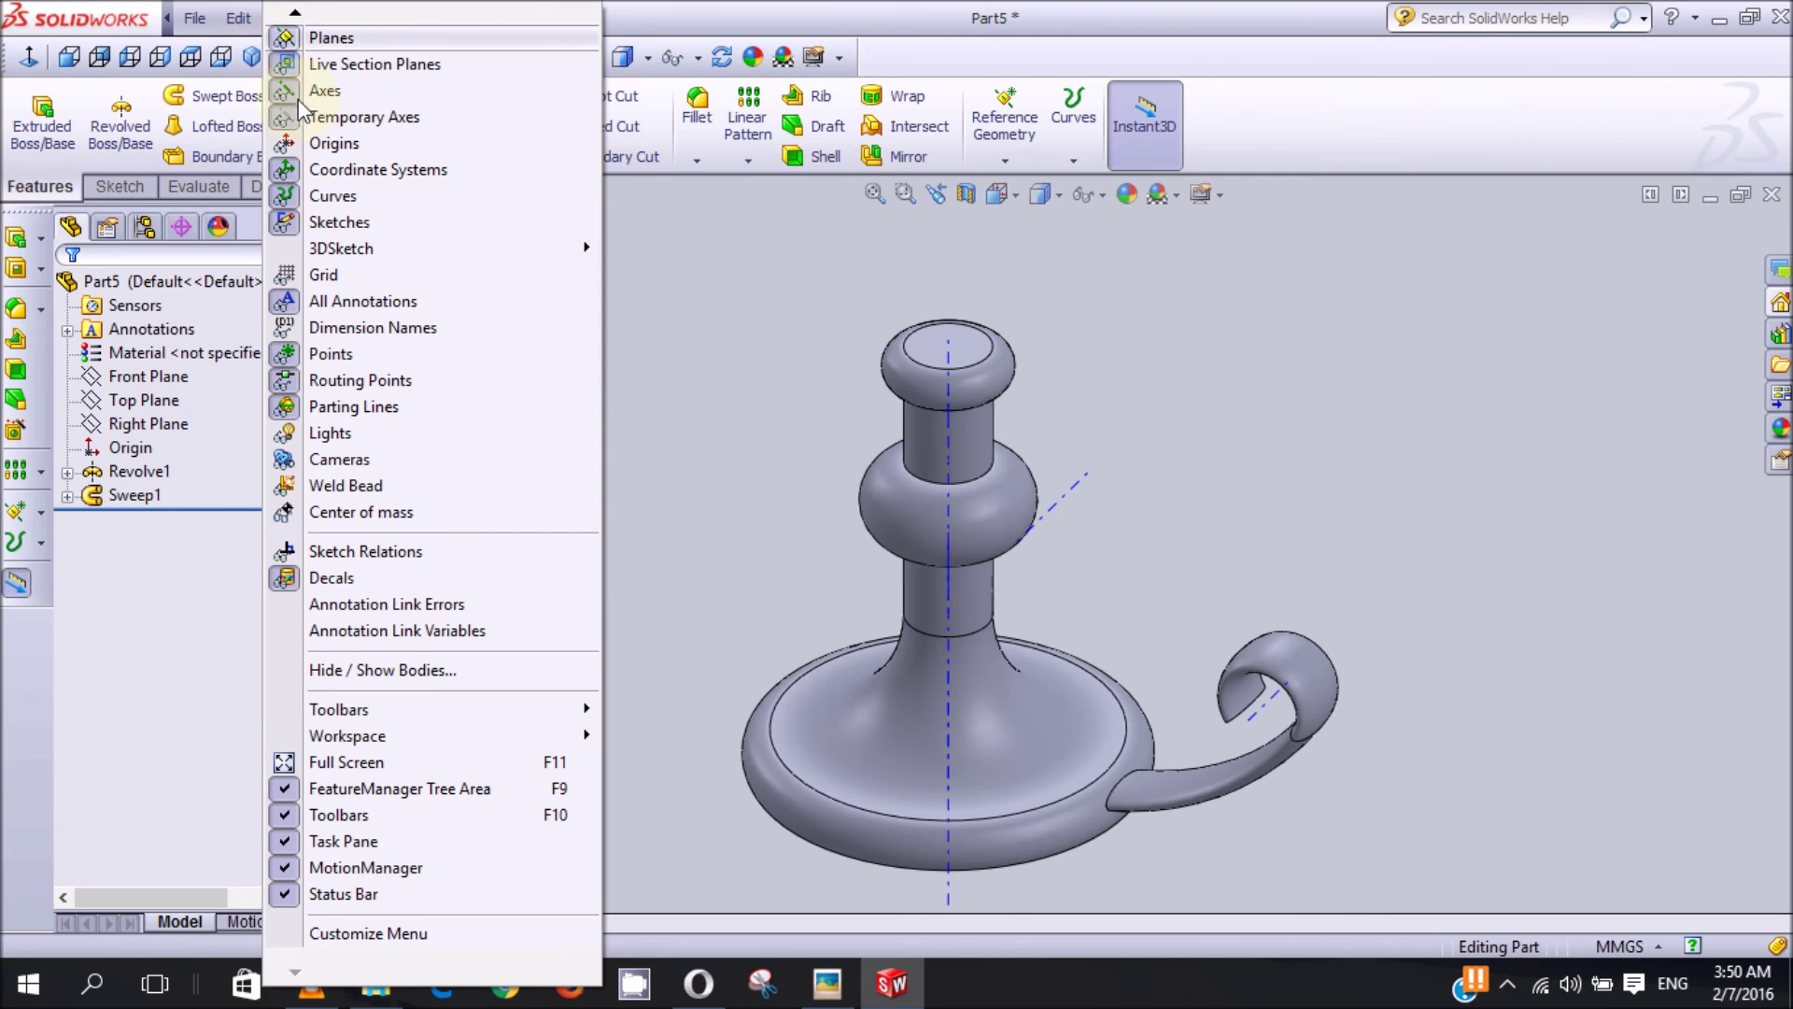
left_click(400, 118)
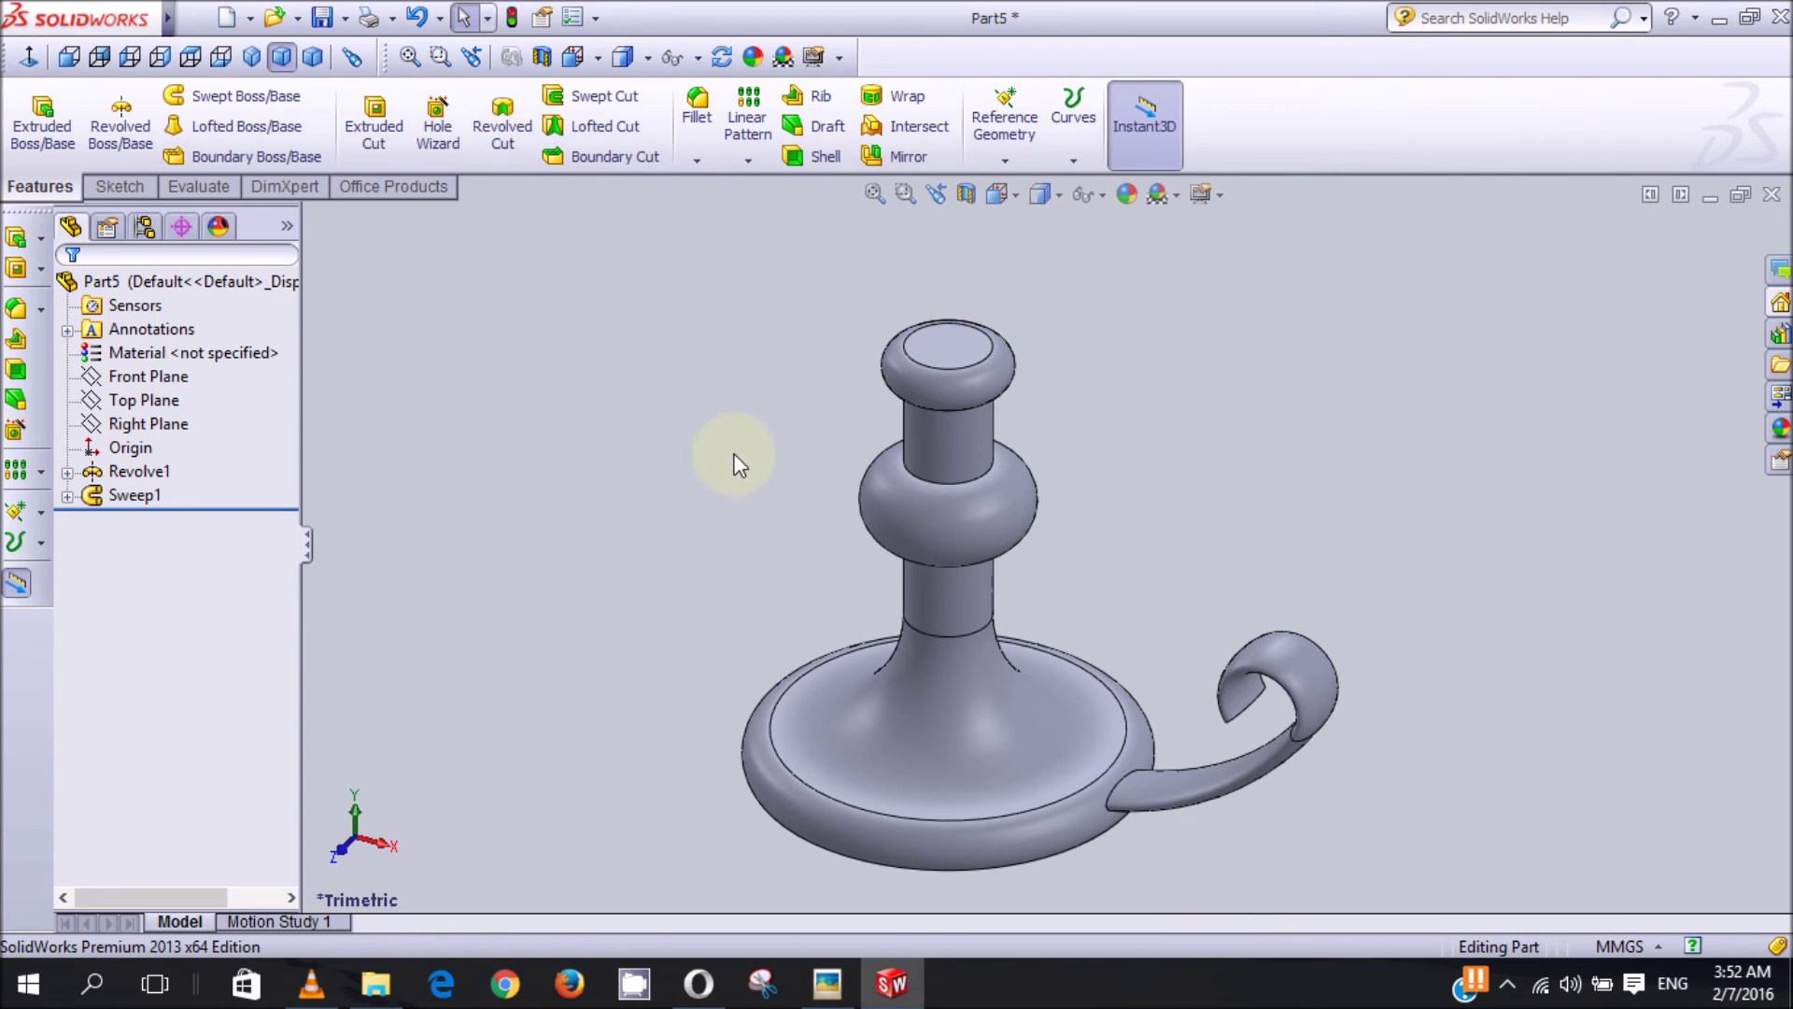
Step: Check the candle hole in the reference image Lesson 2a.JPG and open an Extruded Cut sketch on the holder's flat top face, viewed normal to it
left_click(826, 983)
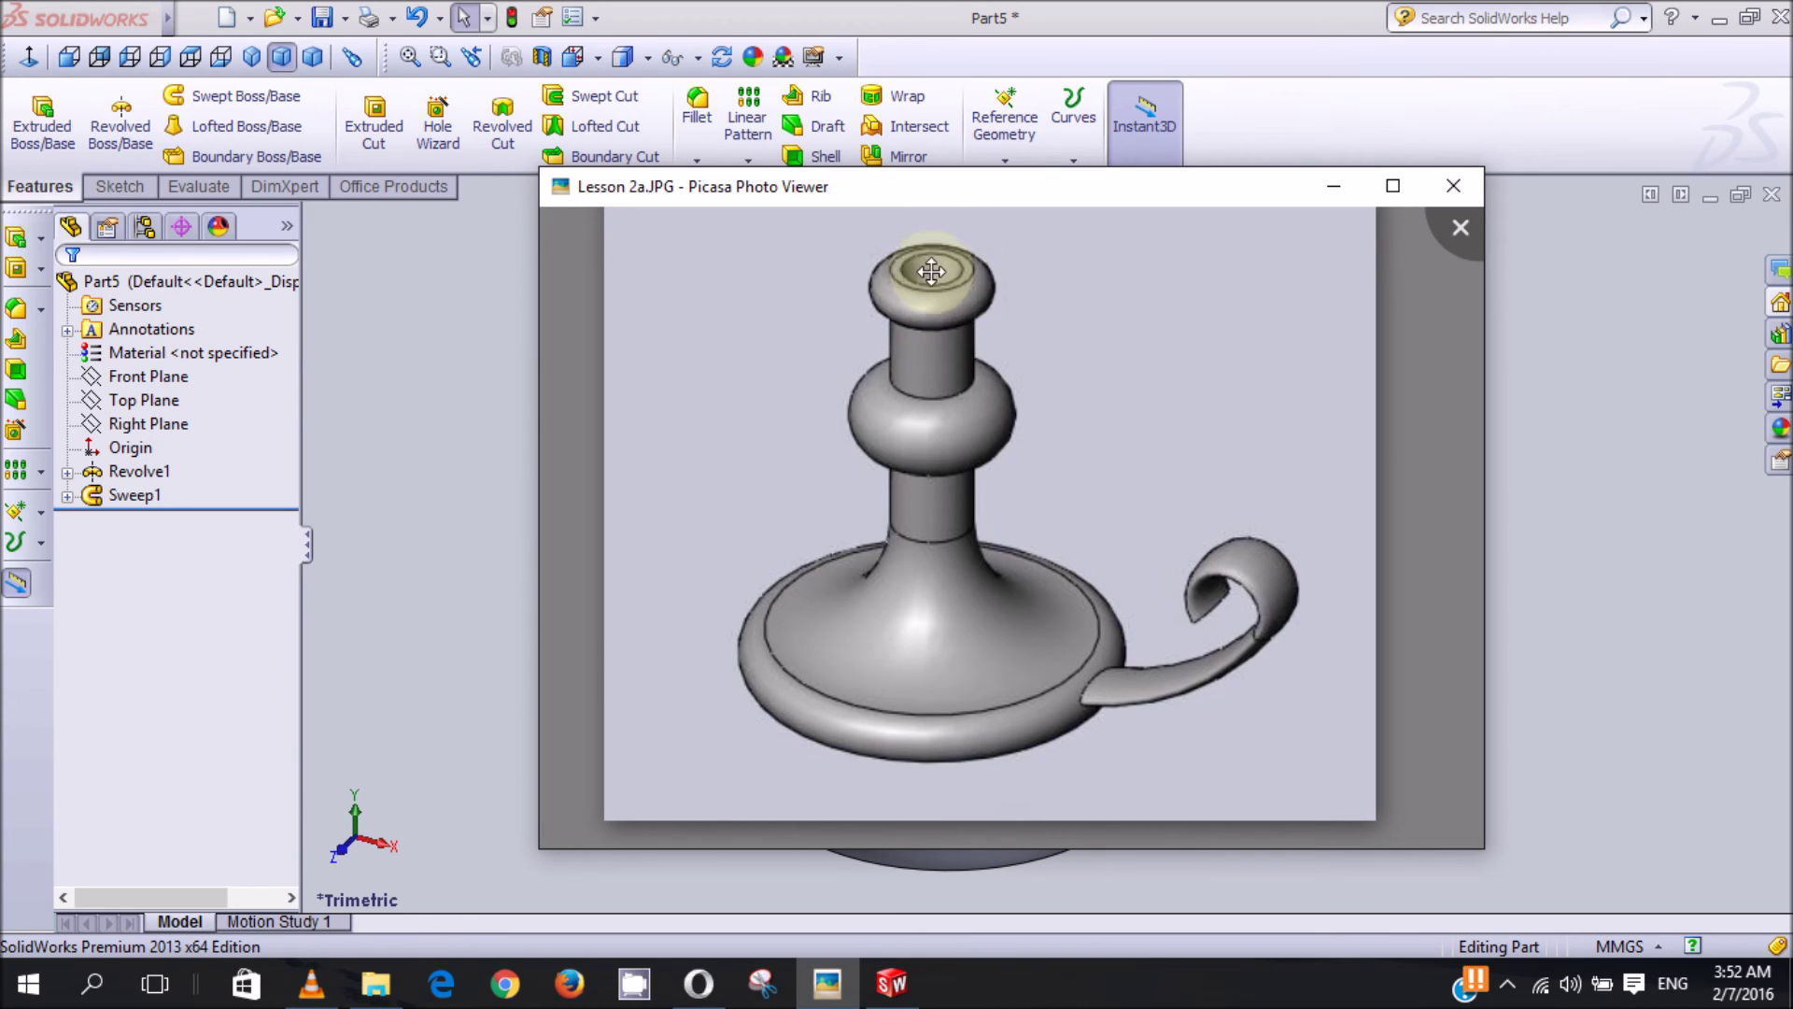
left_click(1336, 186)
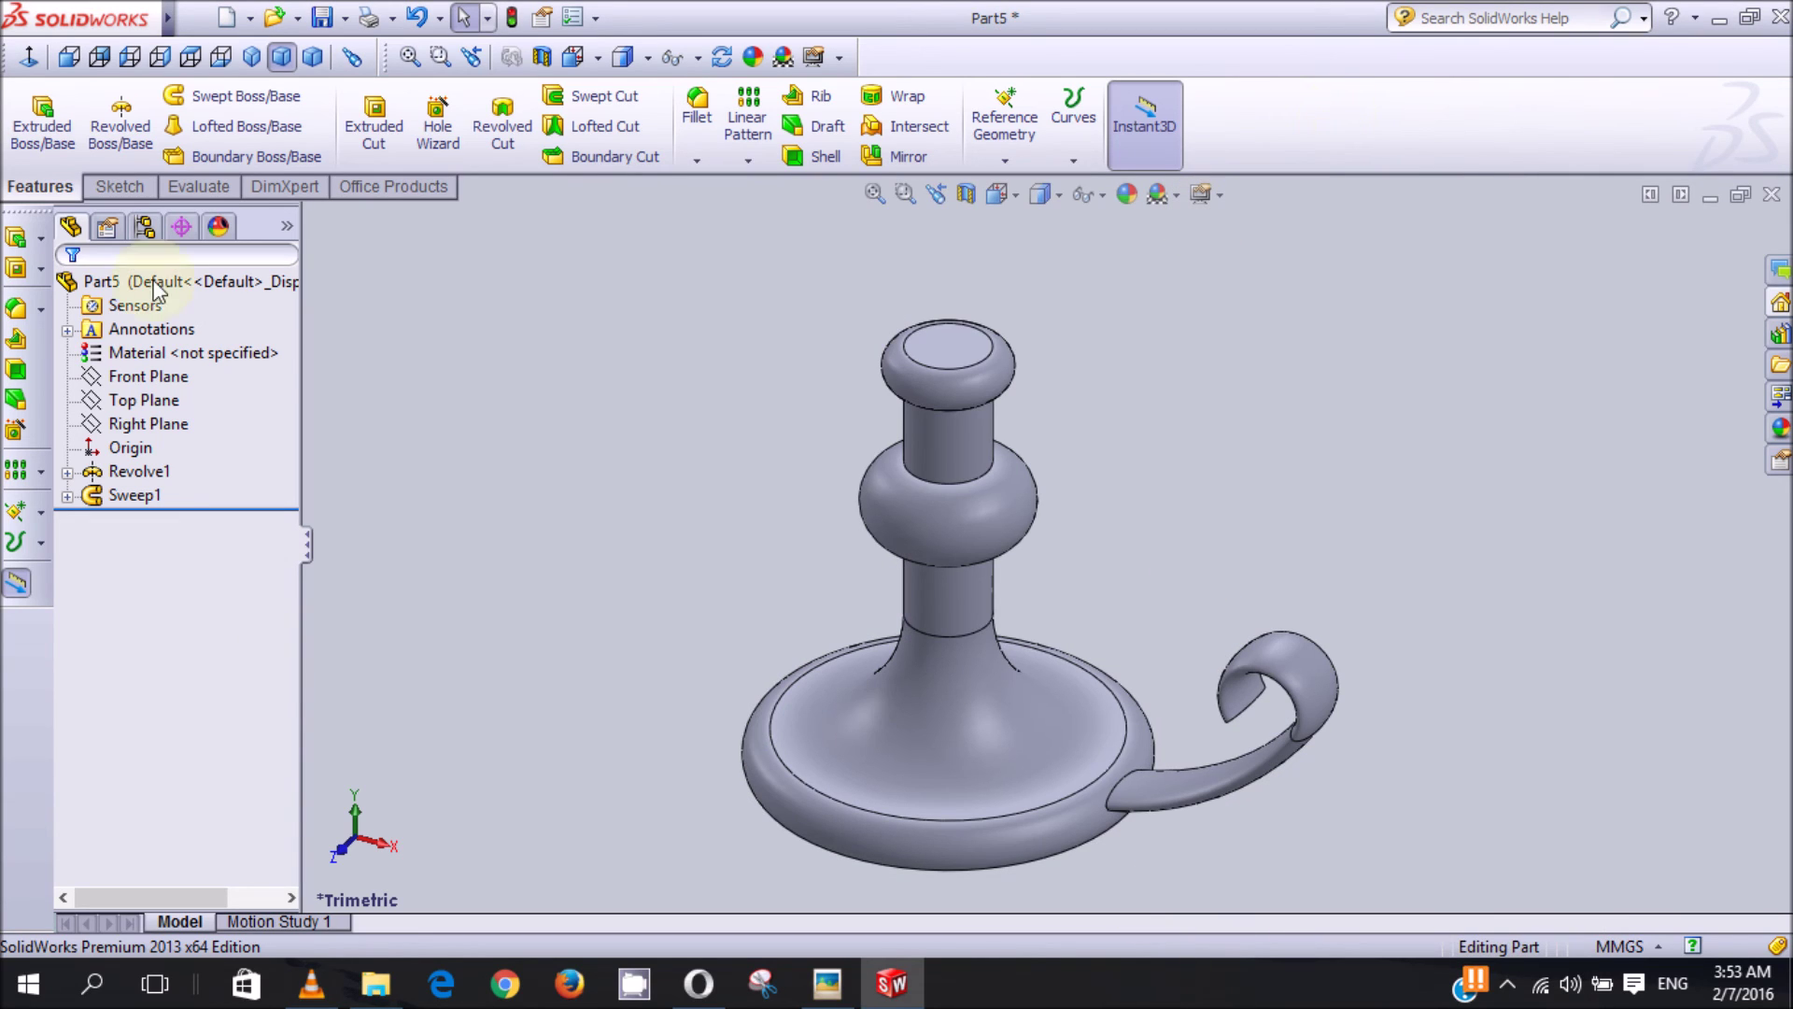
left_click(376, 140)
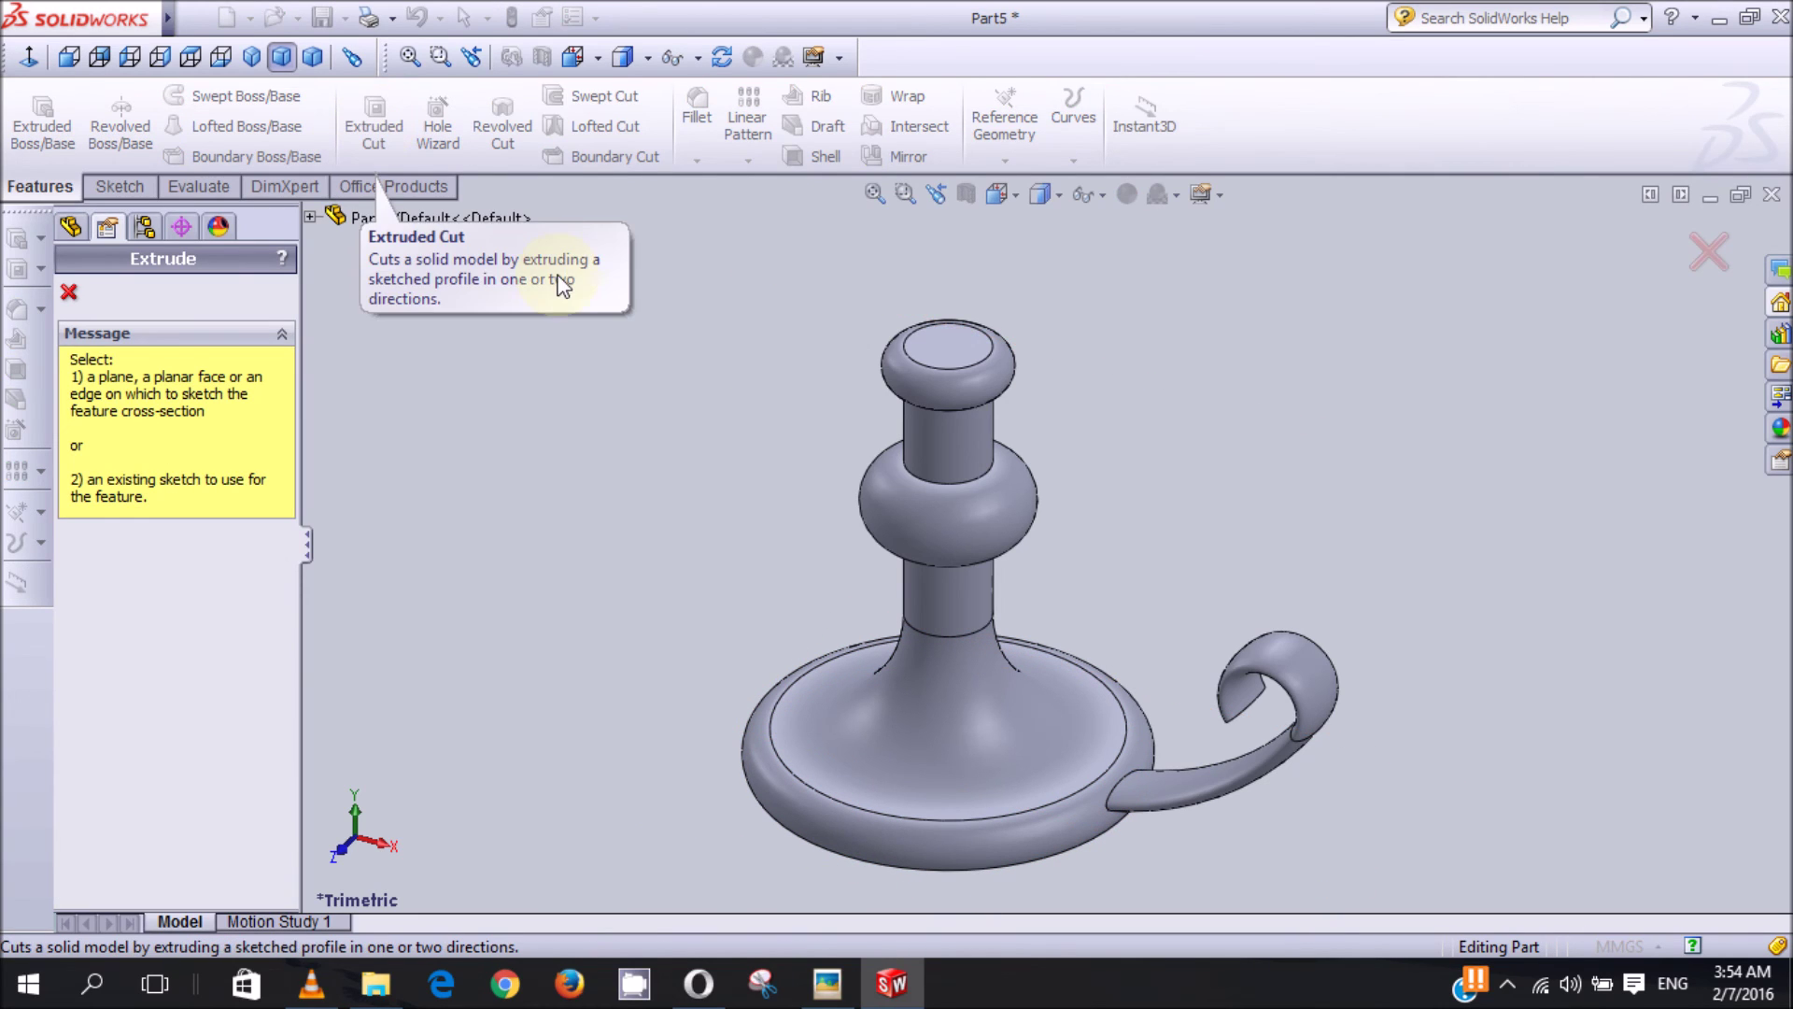
left_click(950, 353)
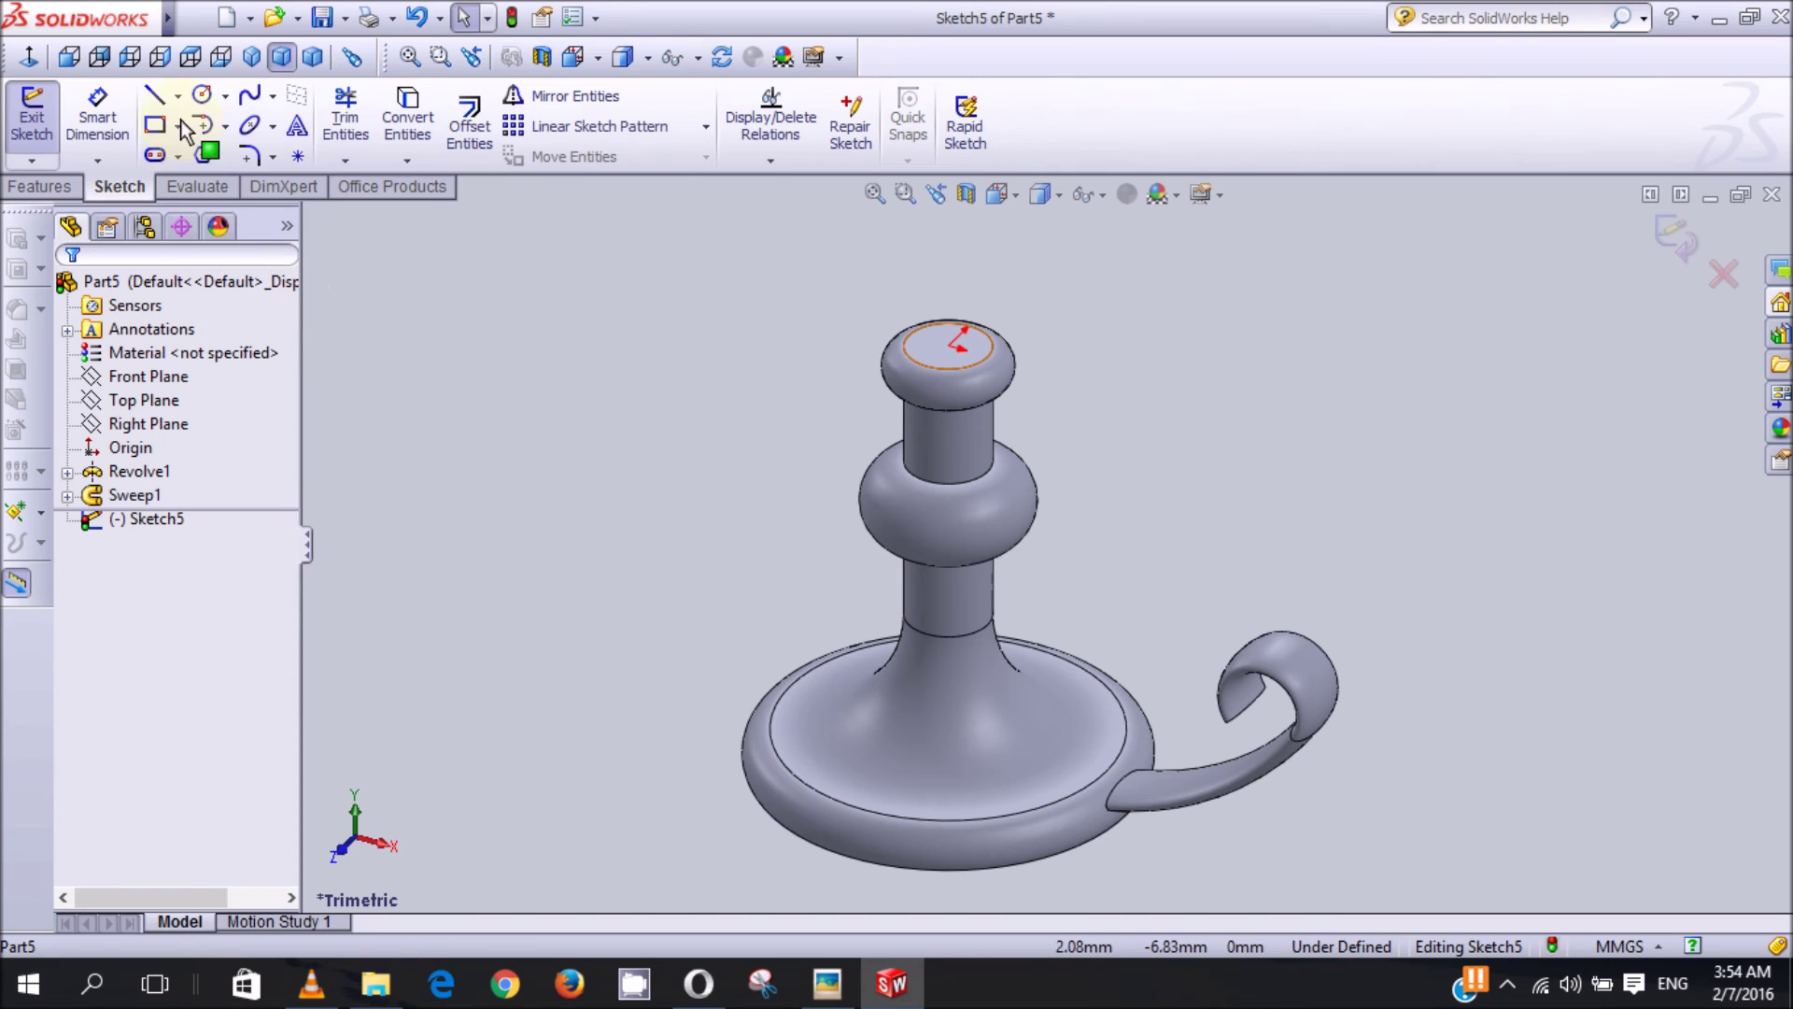
left_click(31, 58)
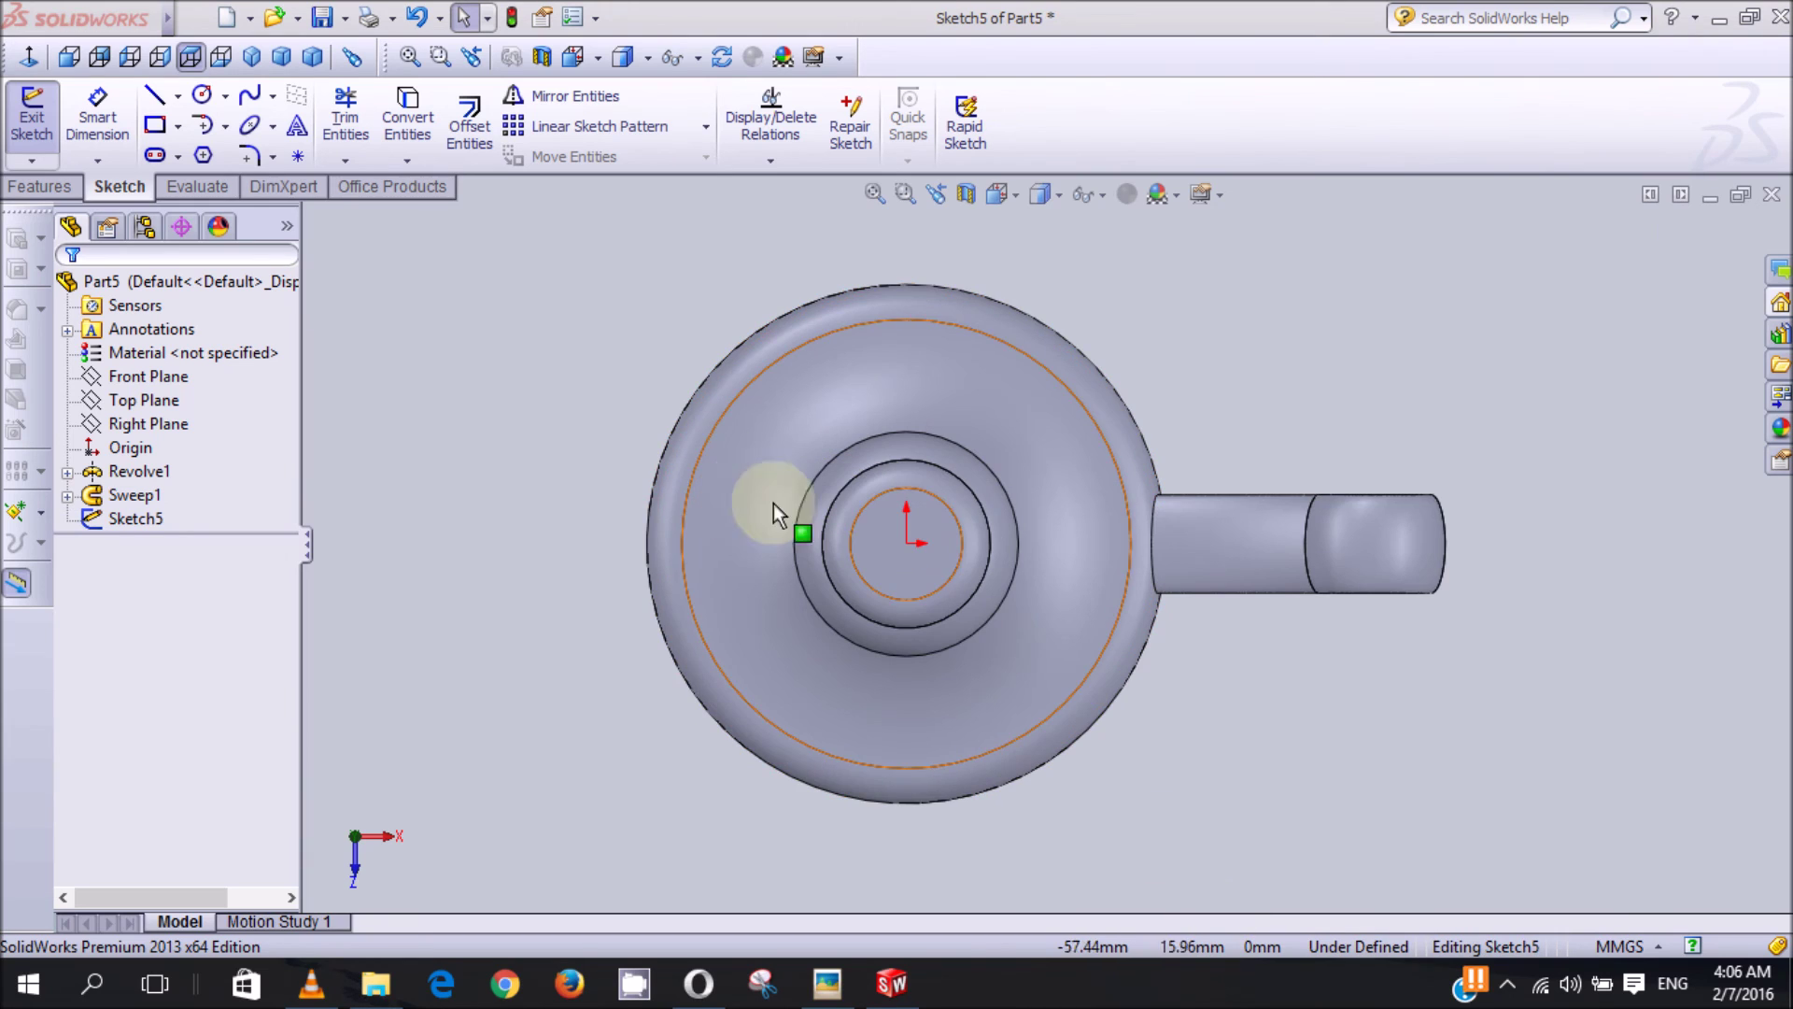
left_click(898, 553)
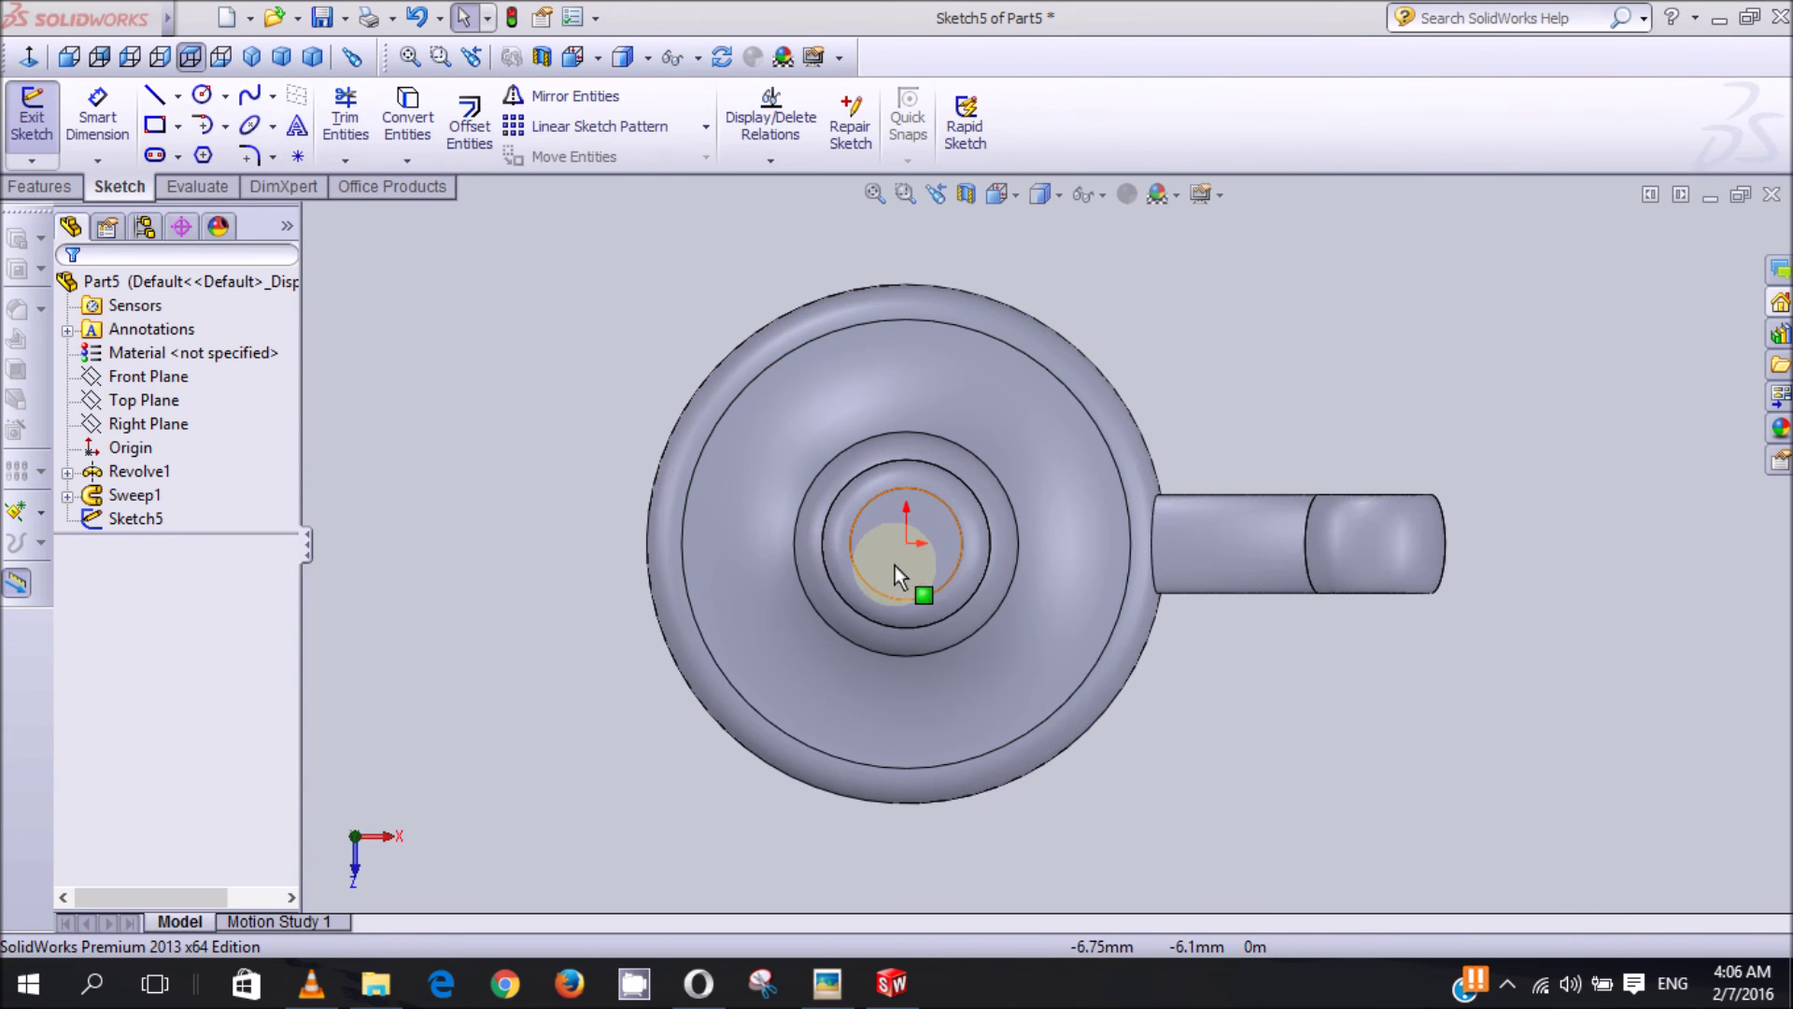
Step: Sketch a circle about 12.7 mm in radius on the top face, centred on the origin
left_click(202, 94)
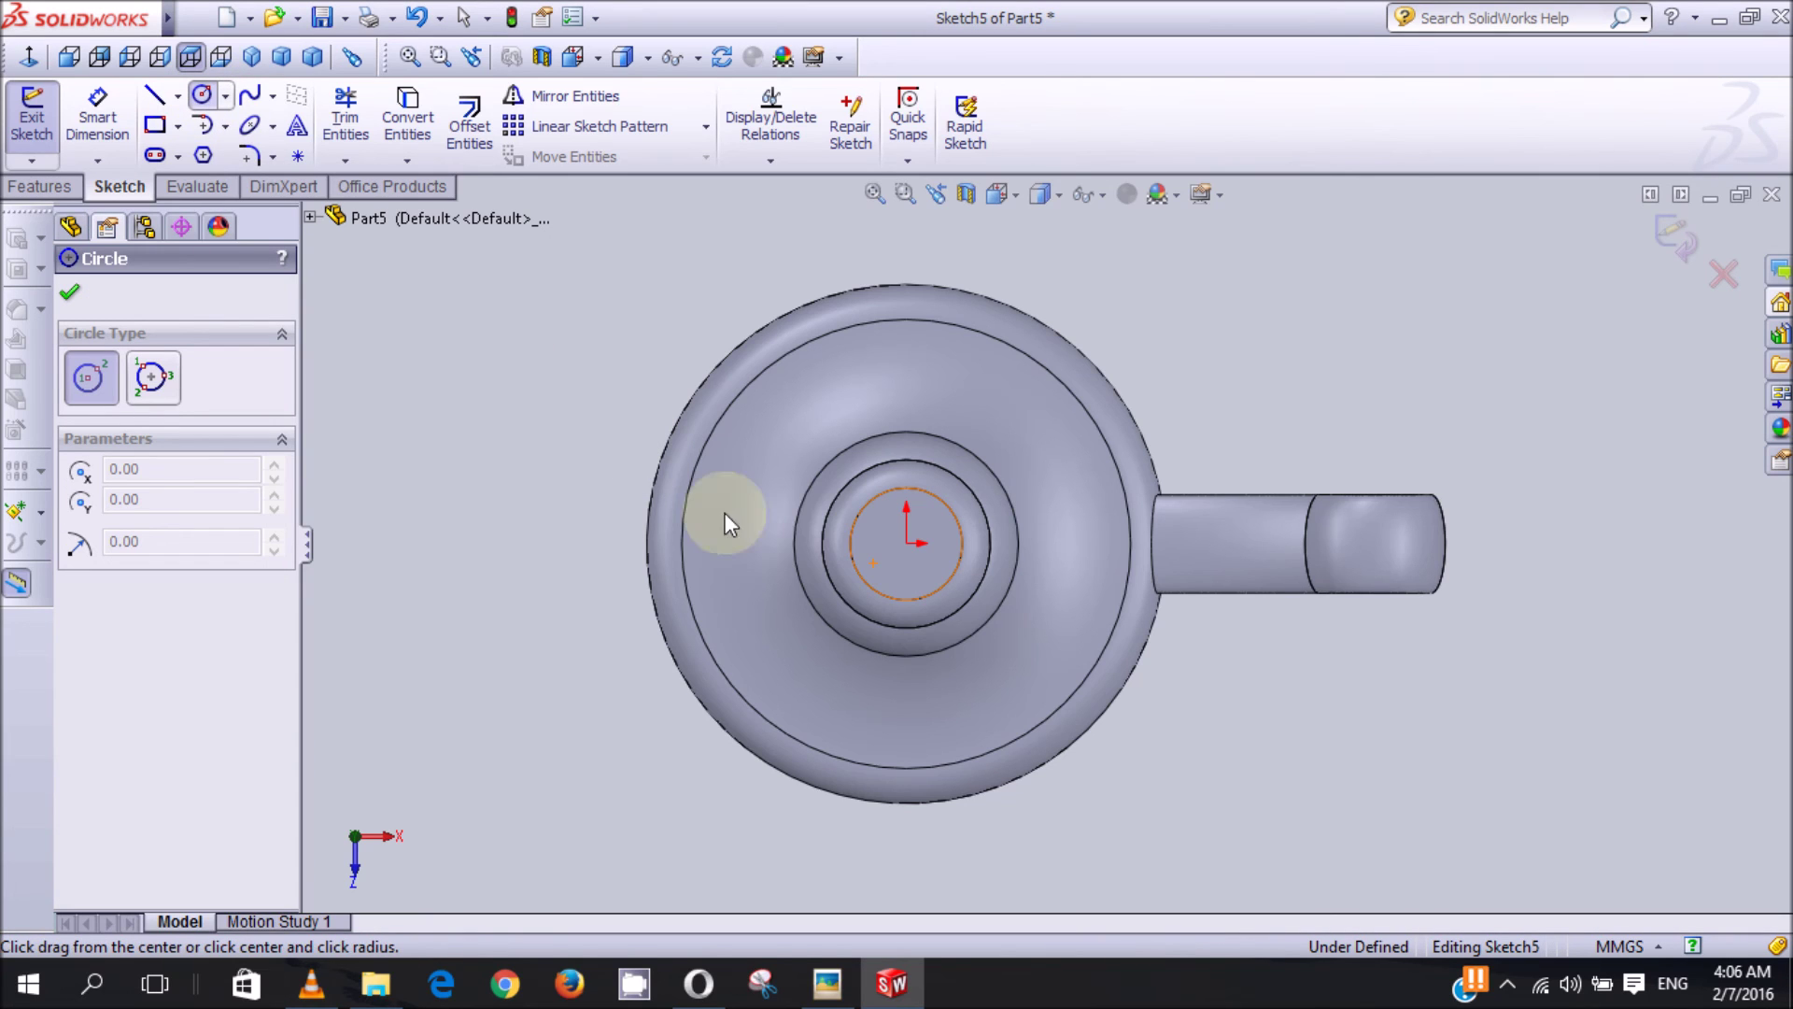
left_click(906, 541)
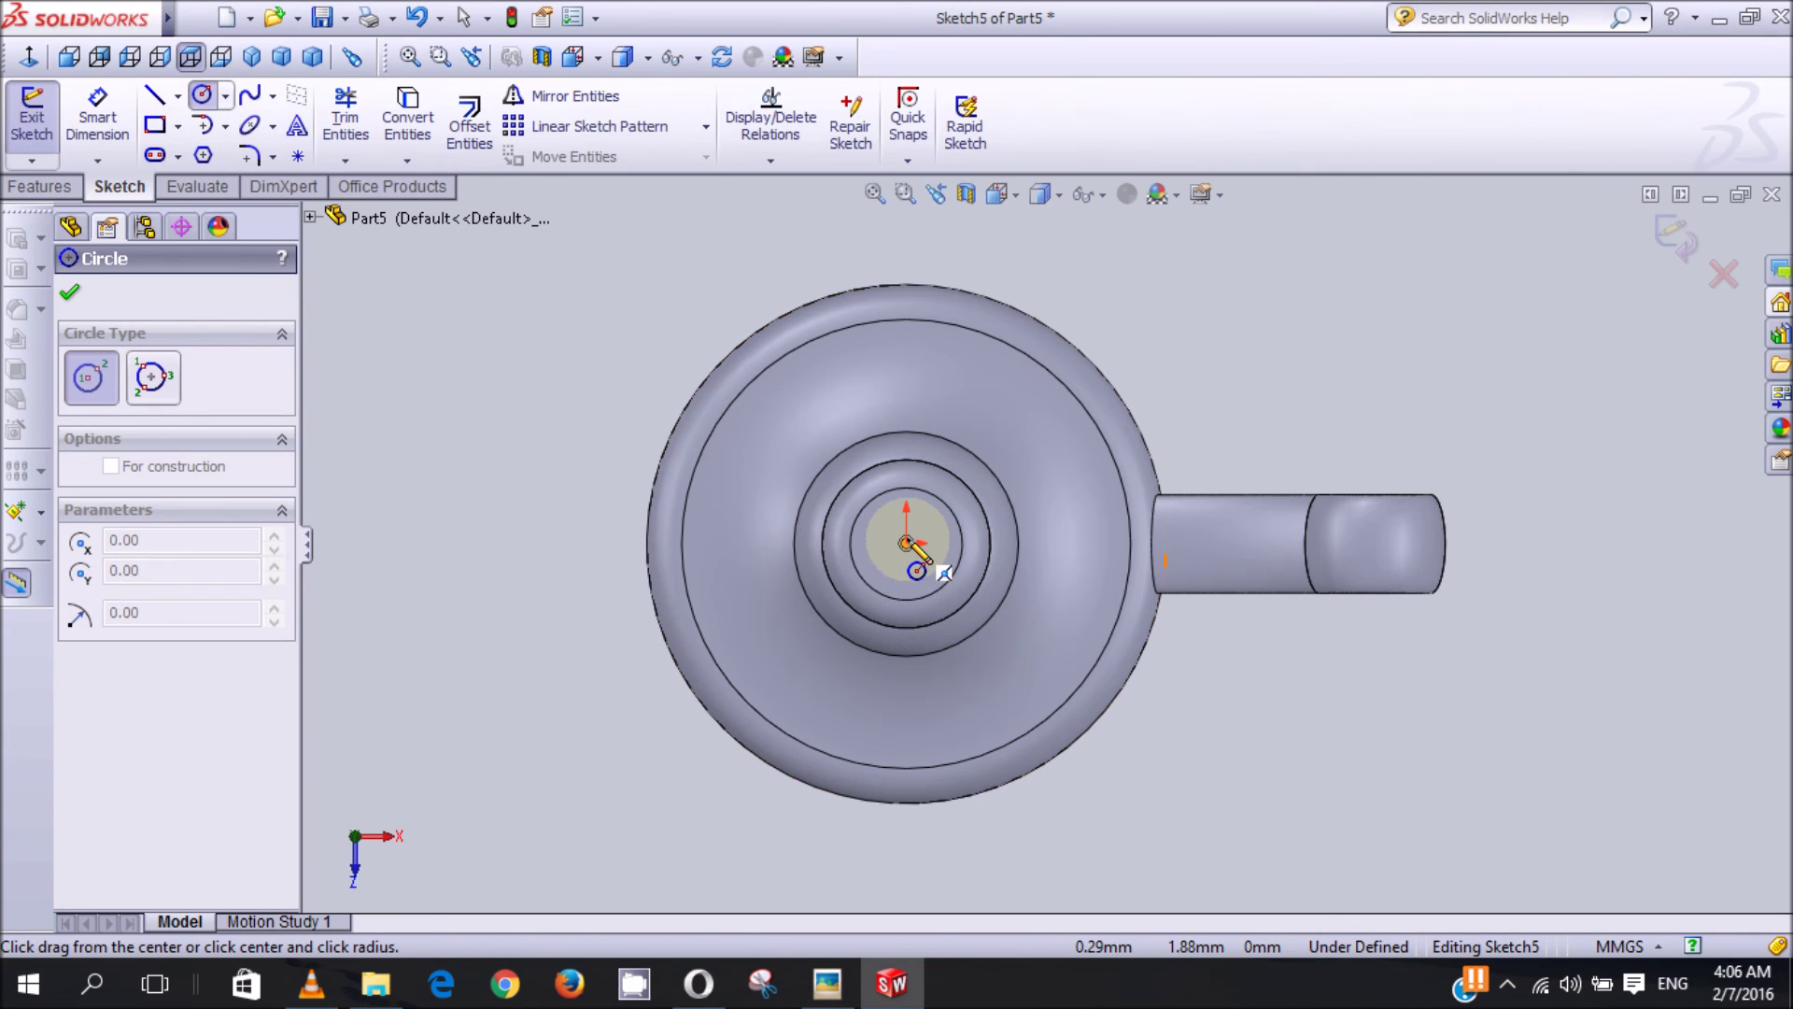
left_click(936, 527)
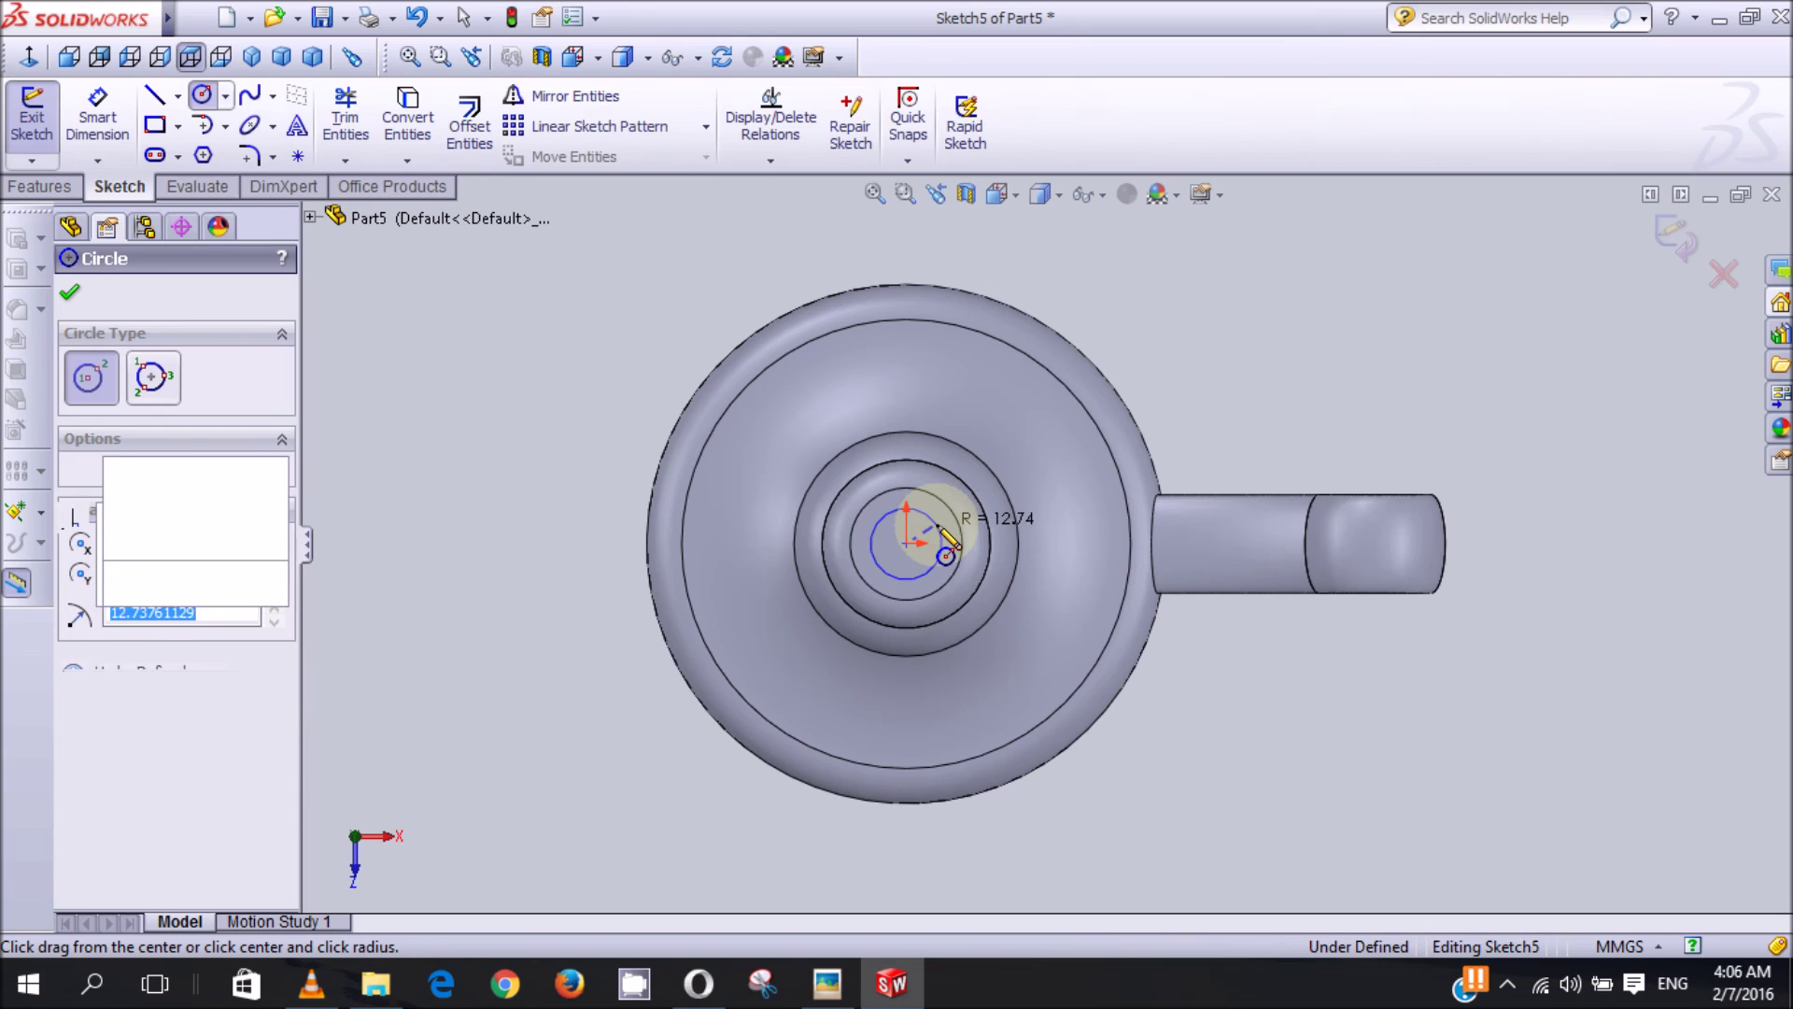
Step: Dimension the circle's diameter as 30 mm
left_click(102, 119)
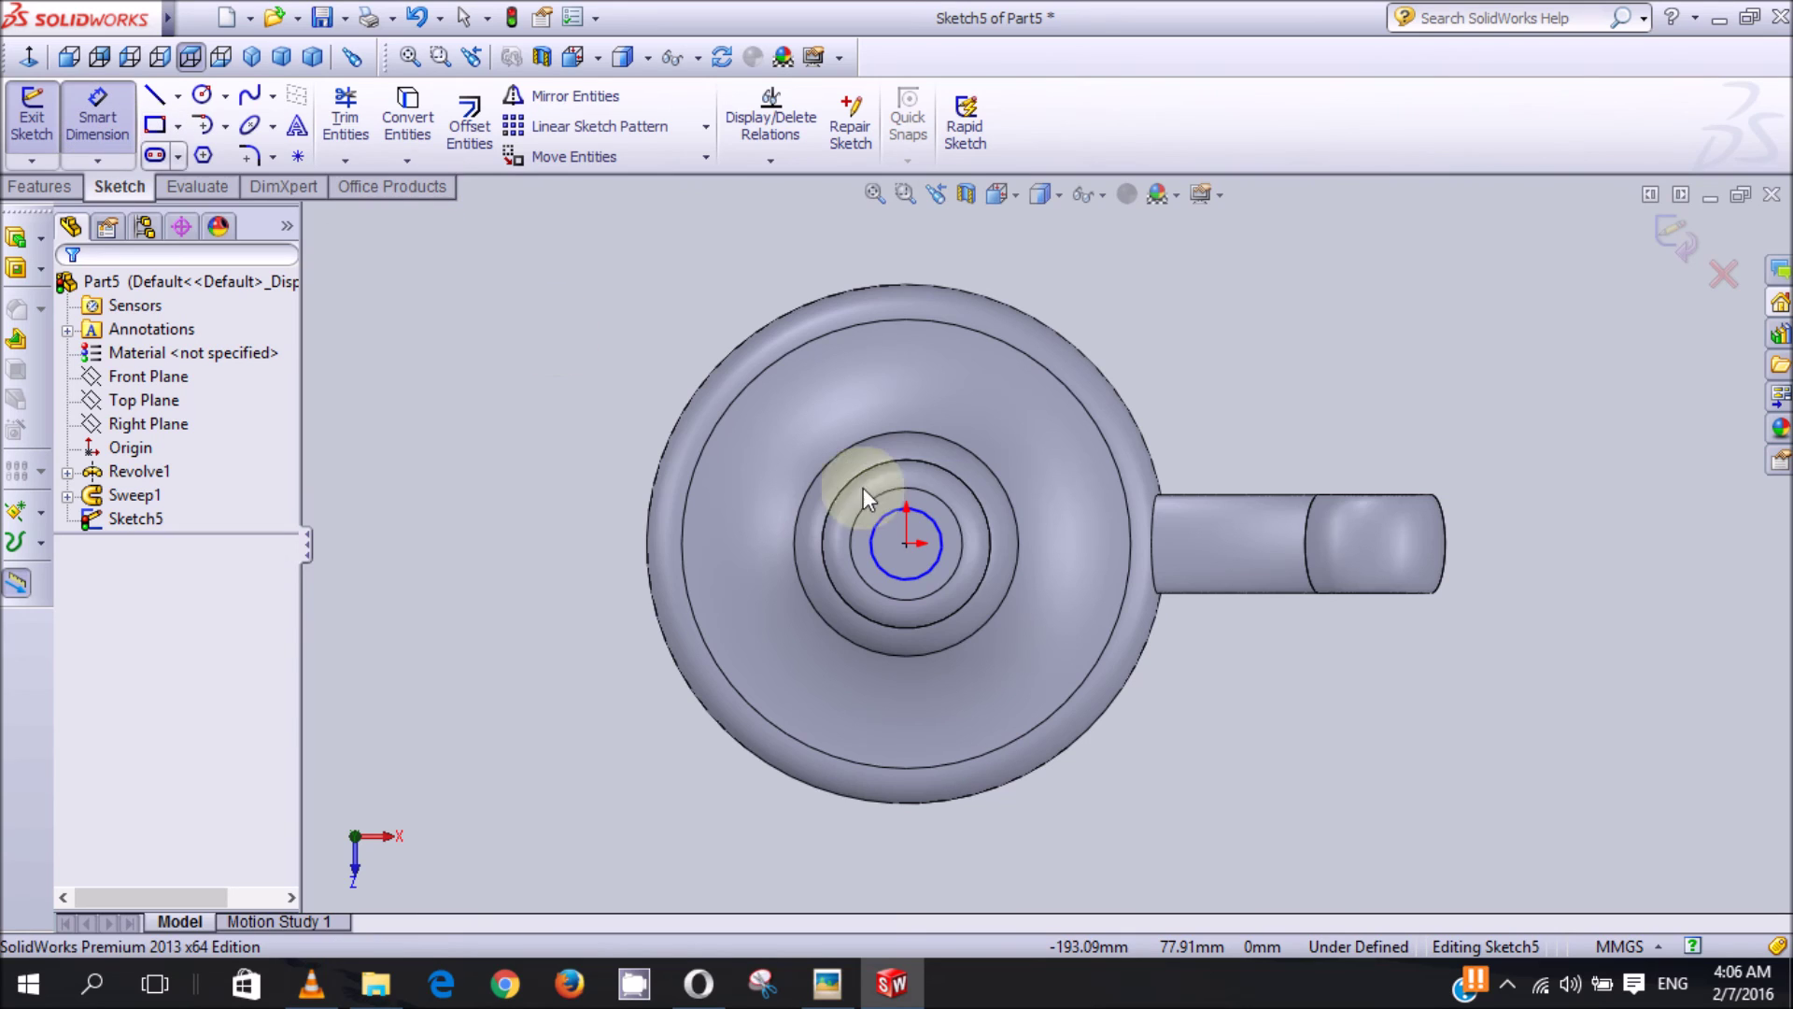
left_click(933, 562)
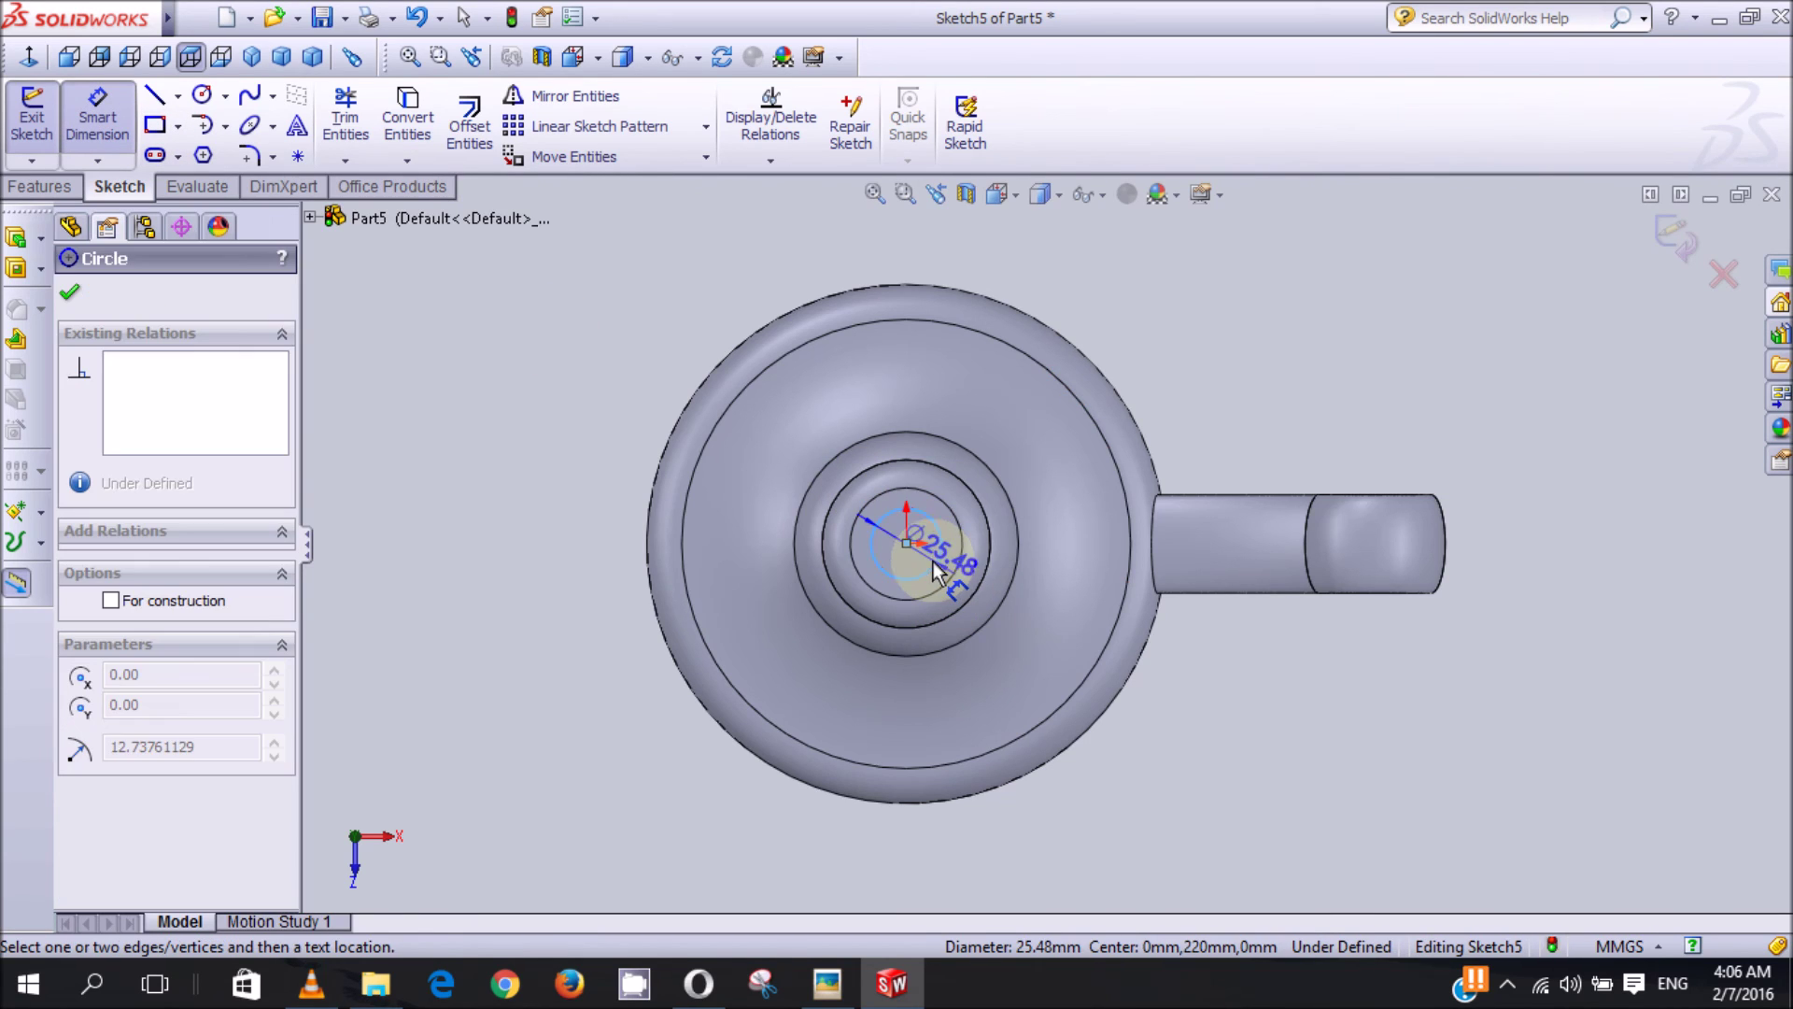
left_click(1225, 687)
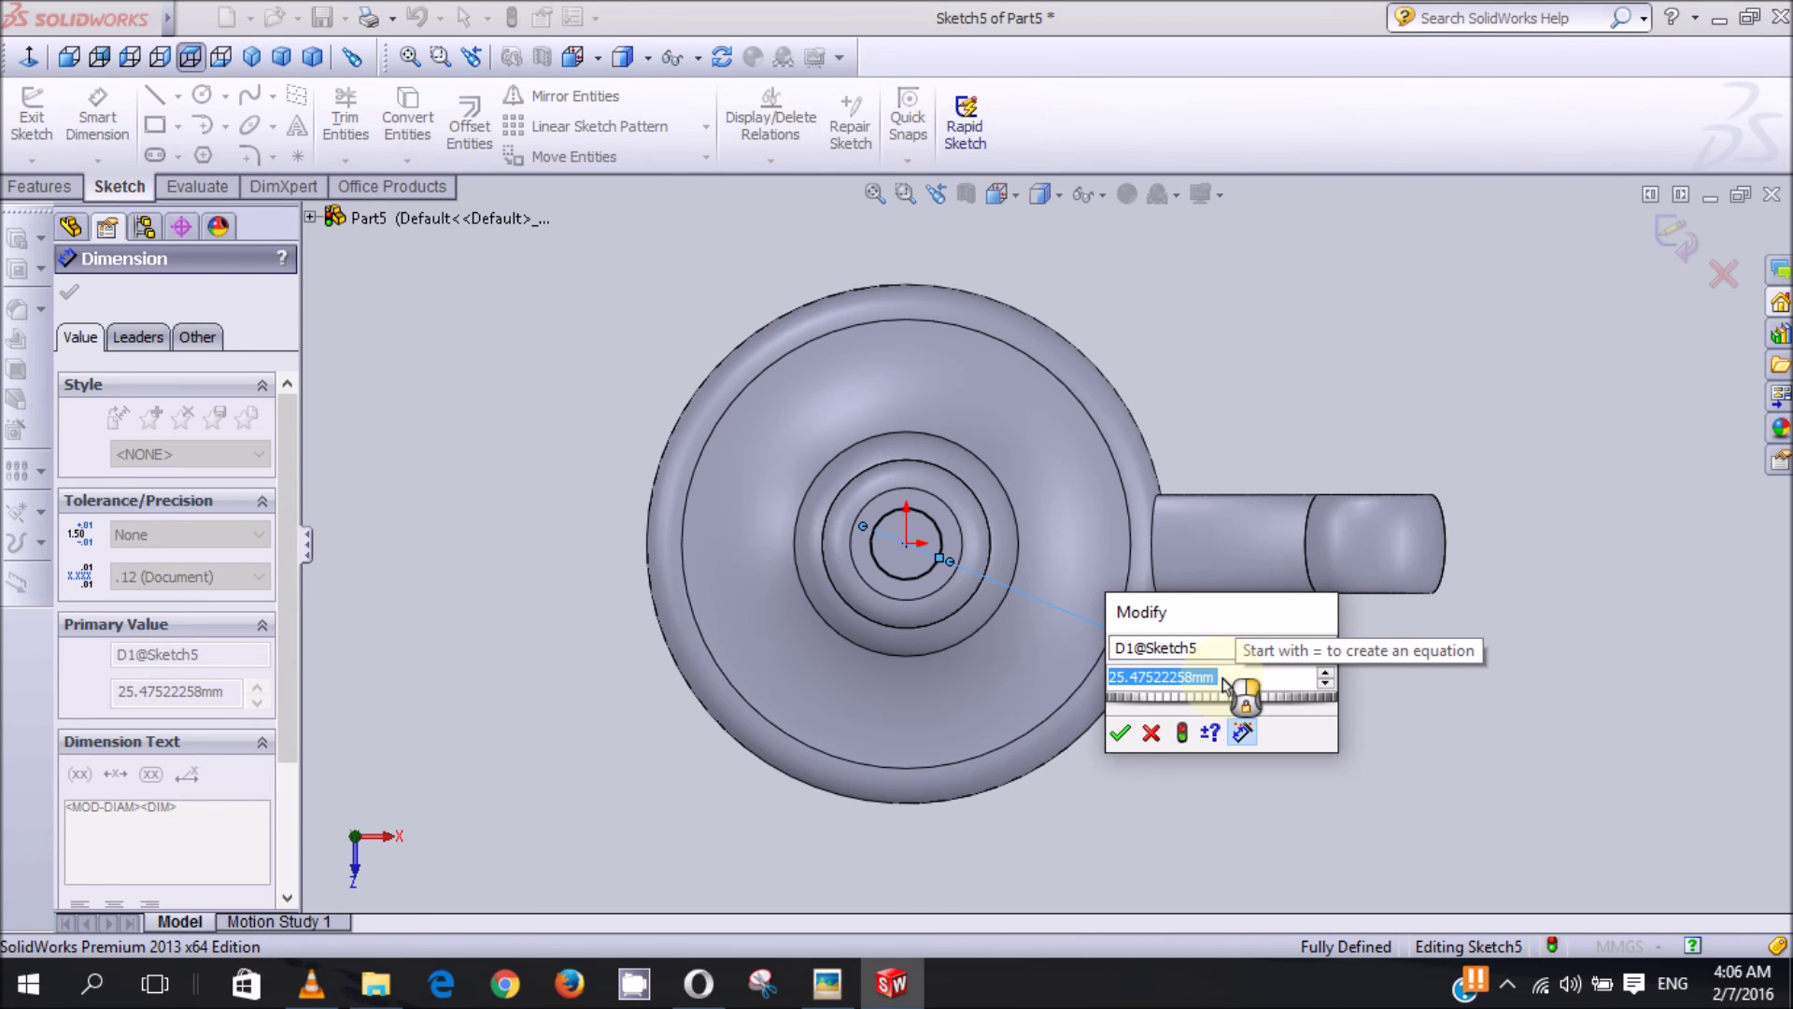
type("30")
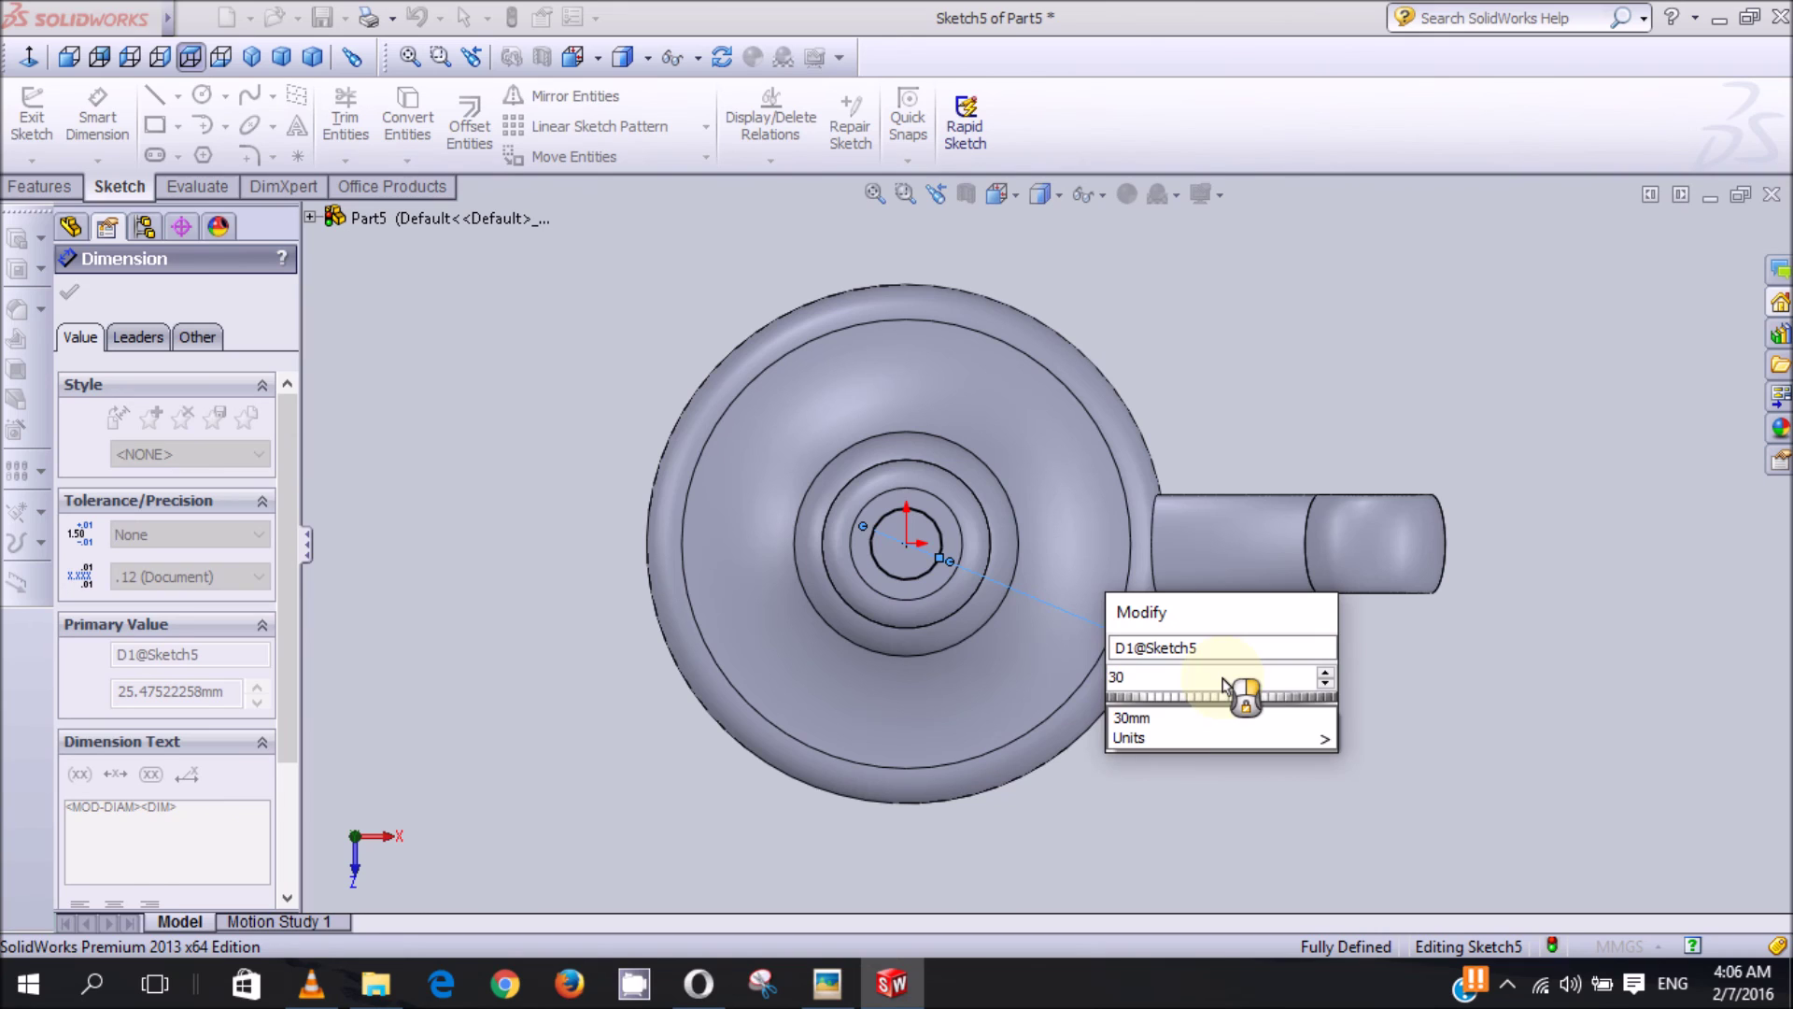
key("Return")
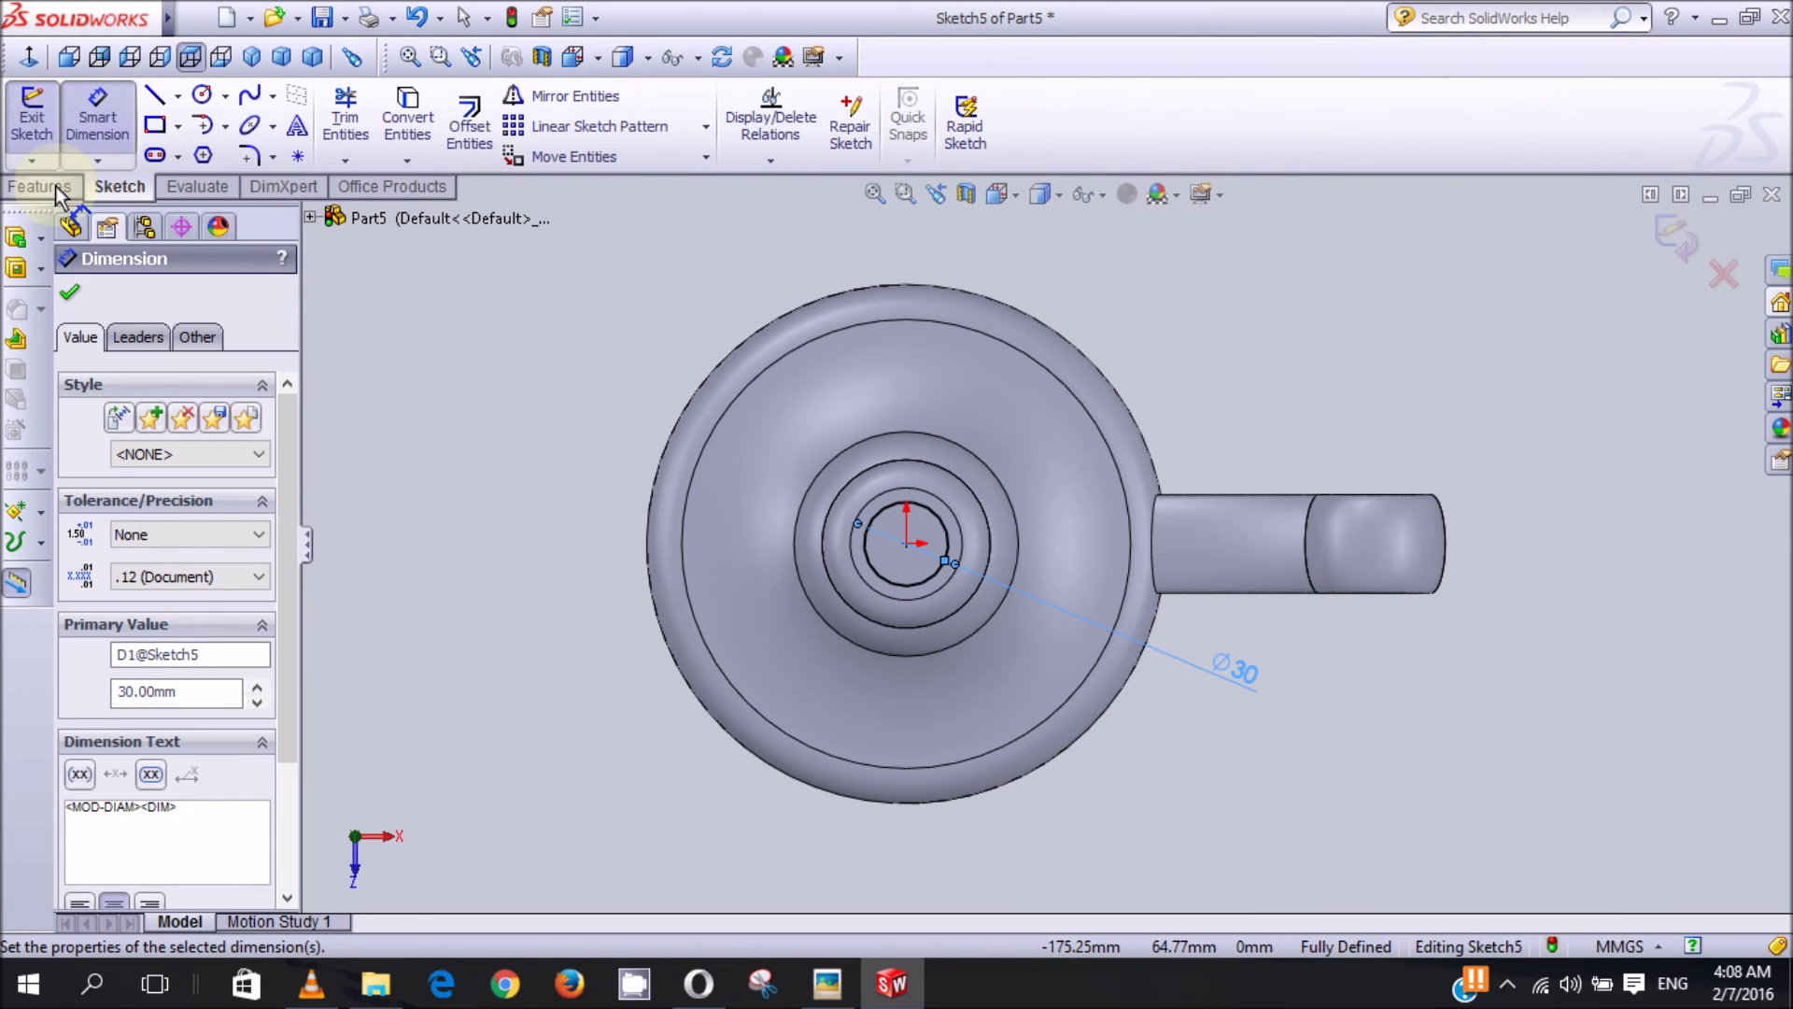
Step: Set up a blind Extruded Cut of the circle into the candle holder's top with a depth of 25 mm
left_click(56, 188)
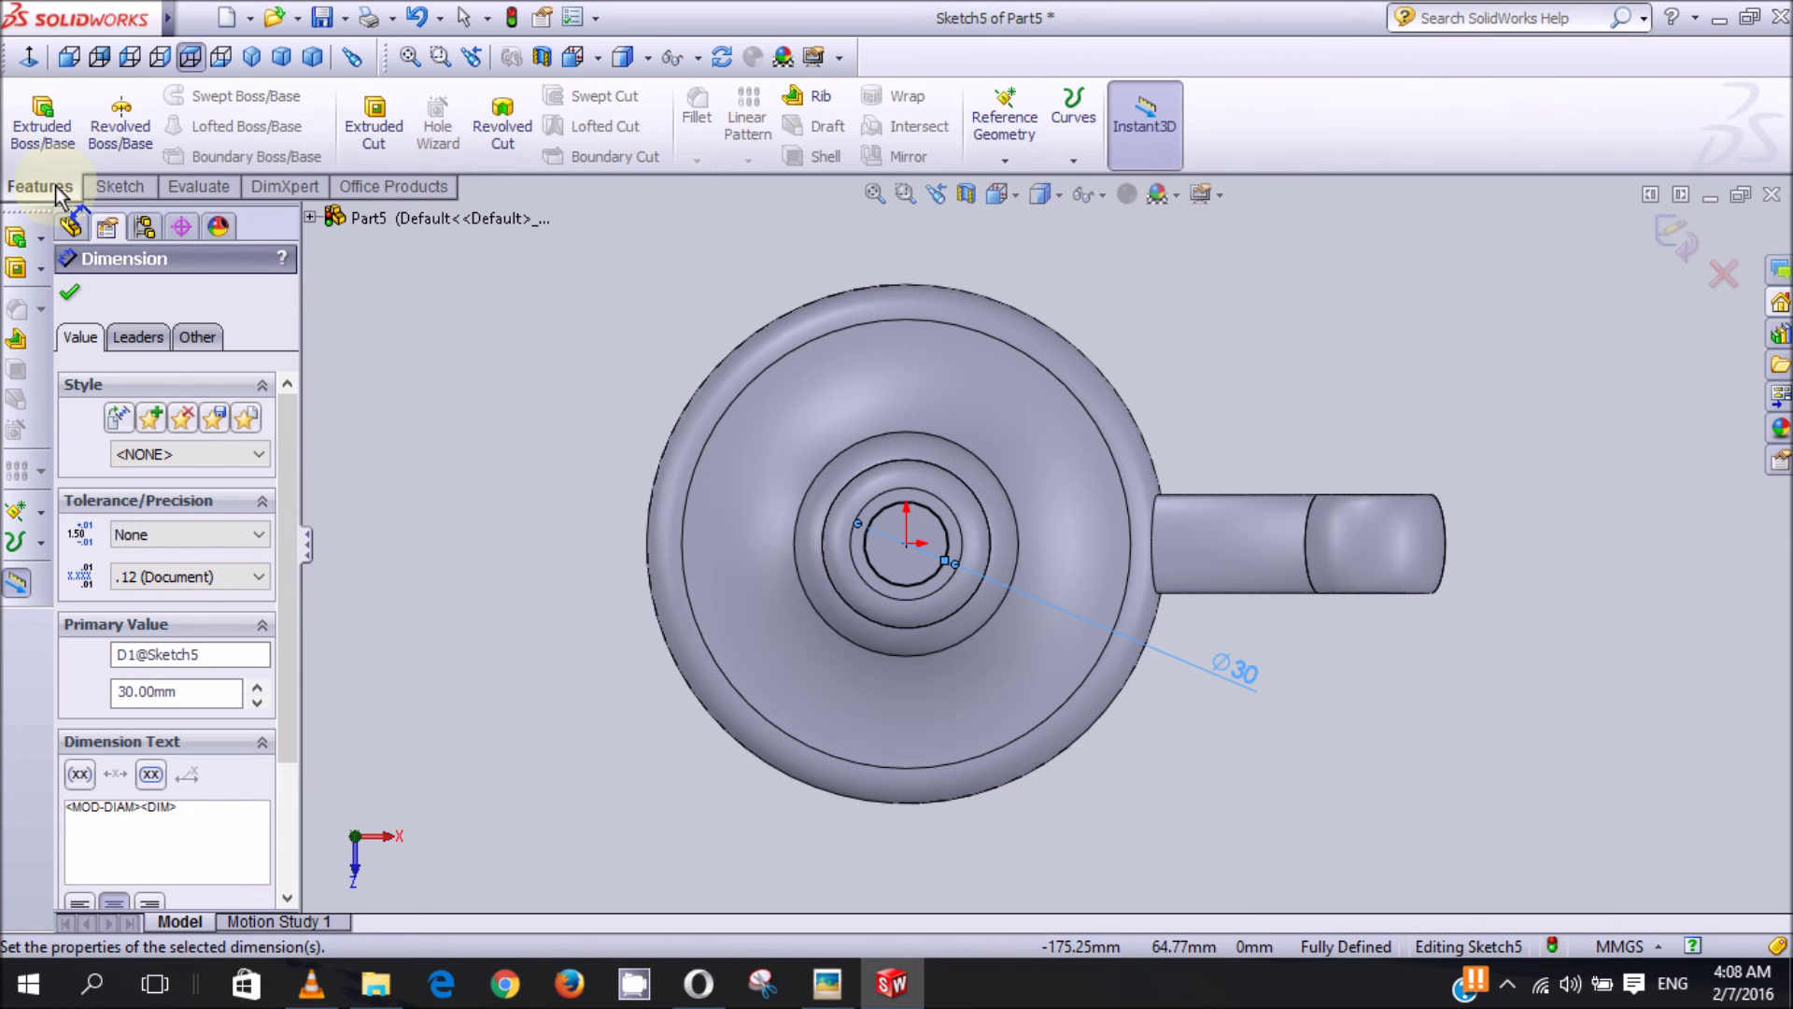
left_click(391, 123)
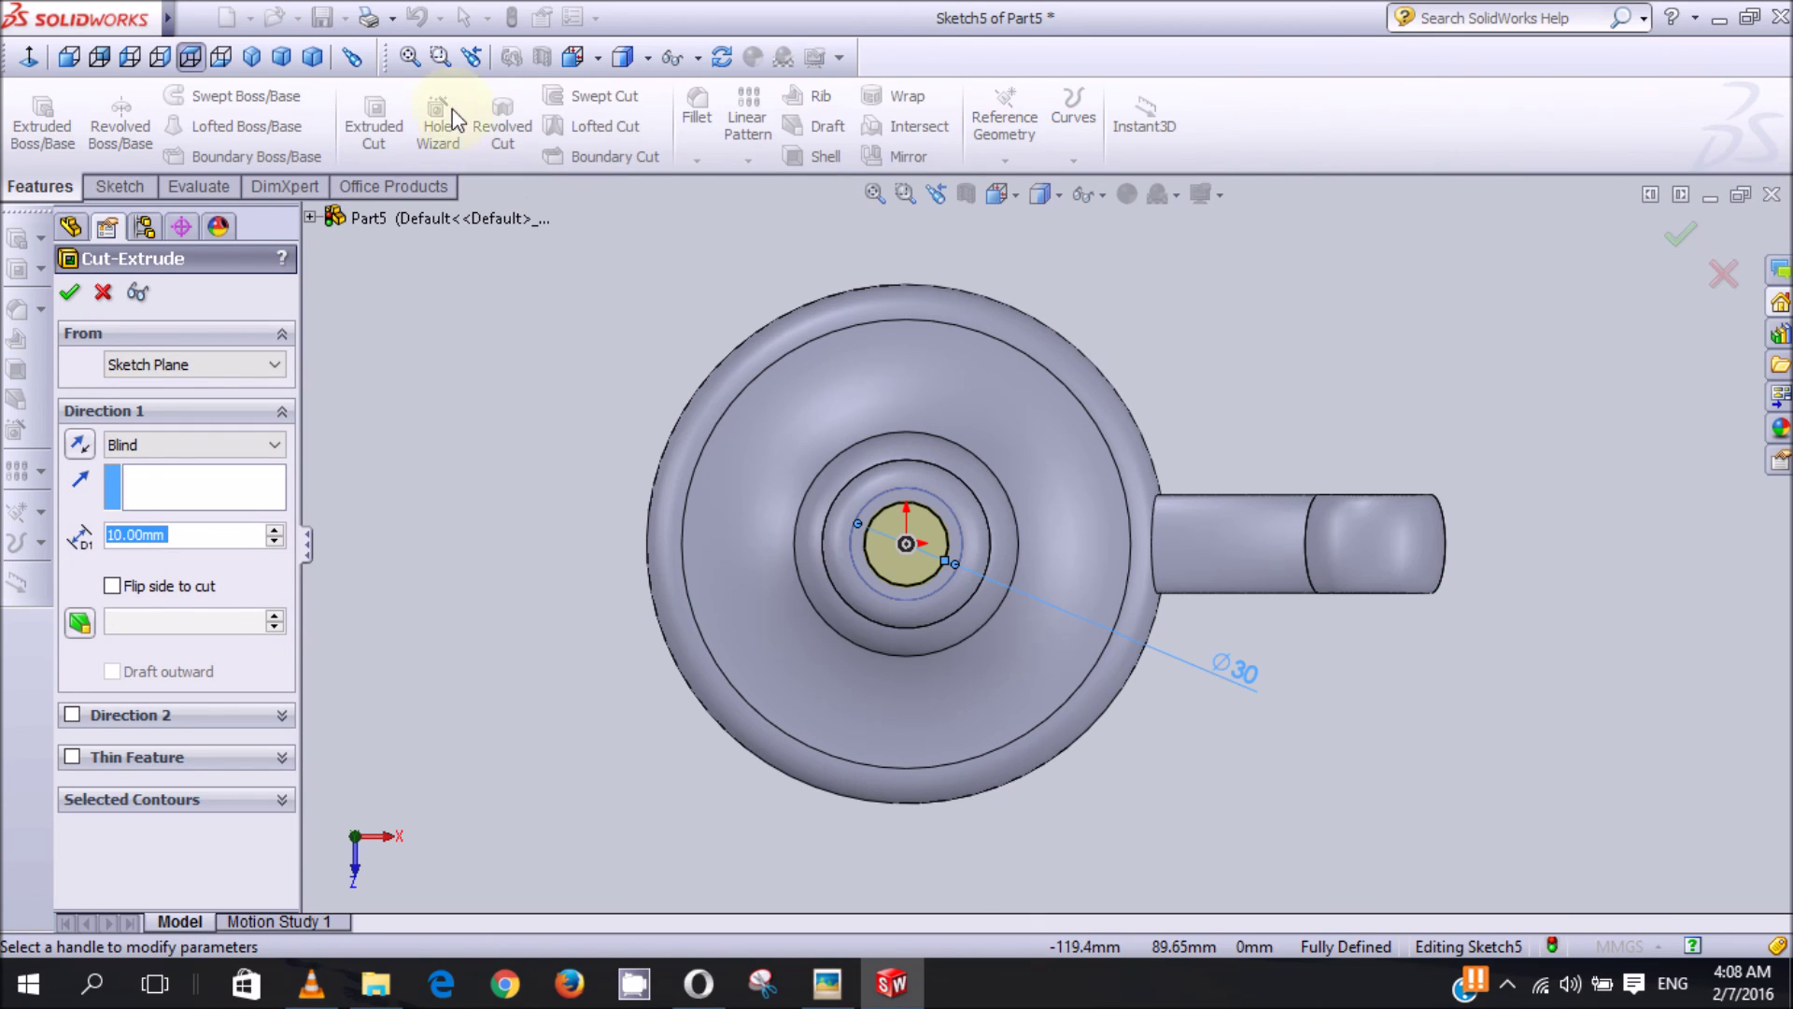
left_click(283, 60)
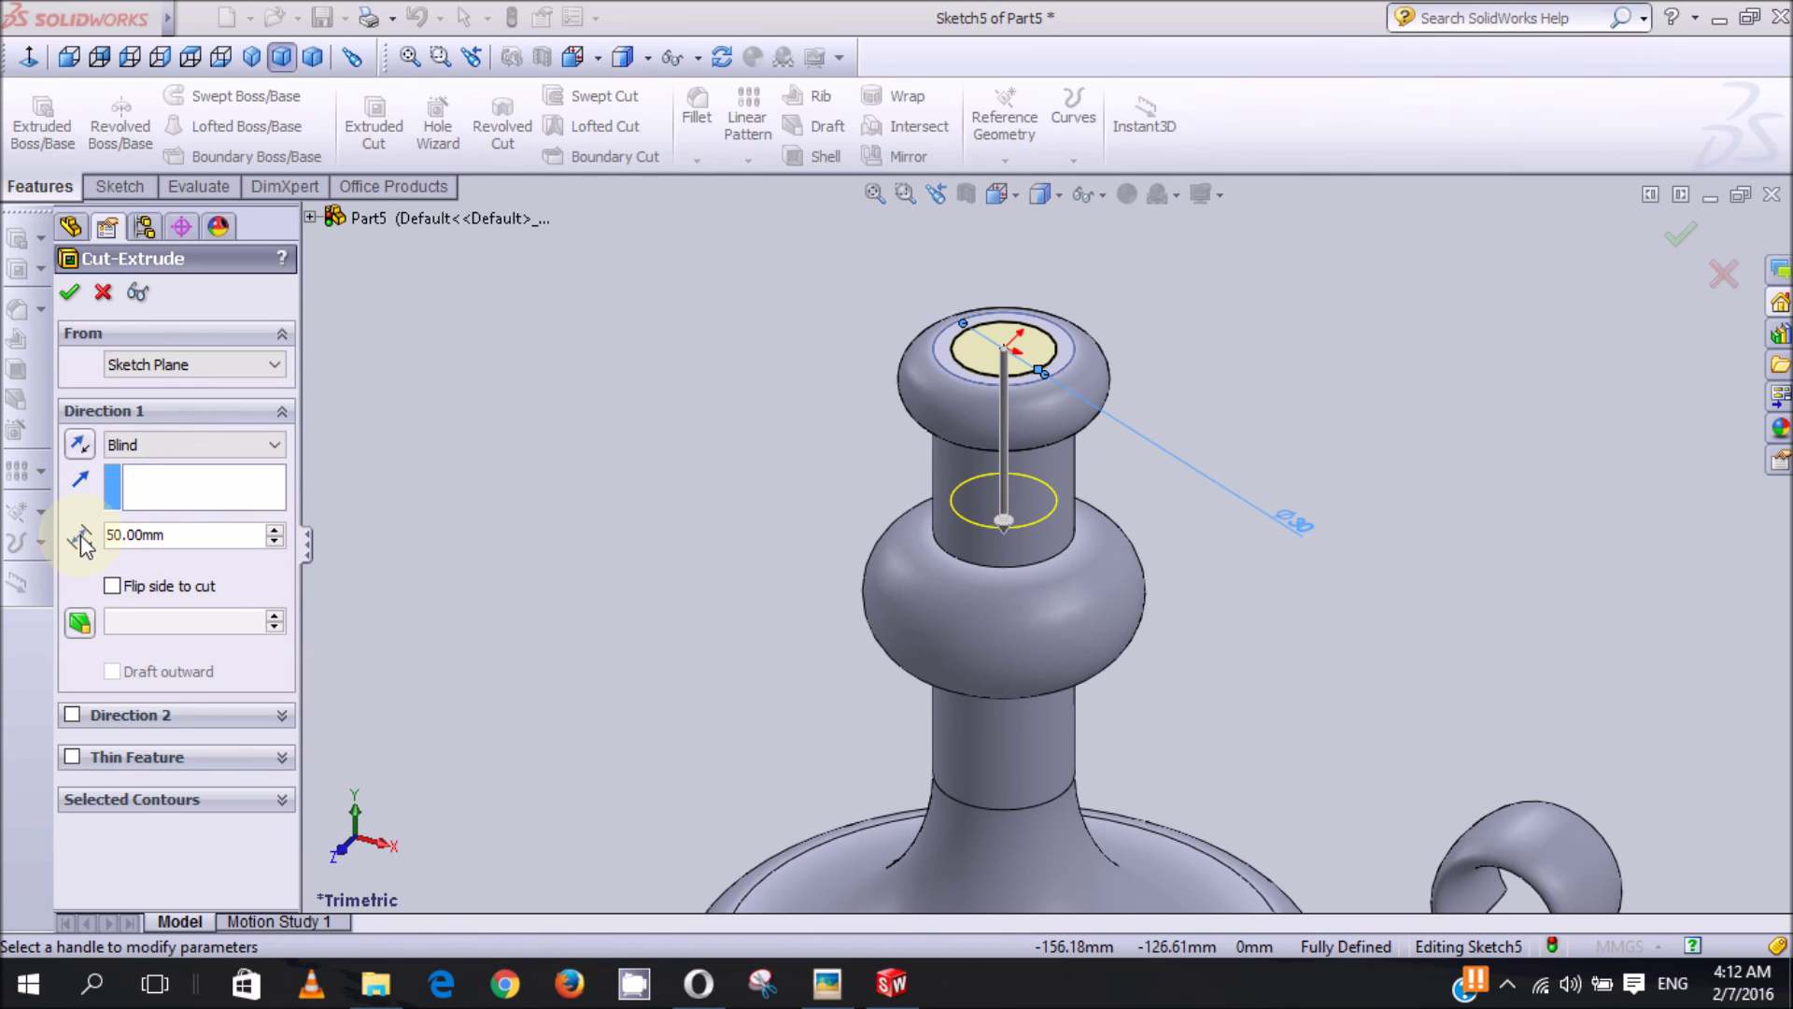
left_click(174, 534)
left_click_drag(107, 535, 136, 536)
left_click(193, 545)
double_click(154, 536)
type("25")
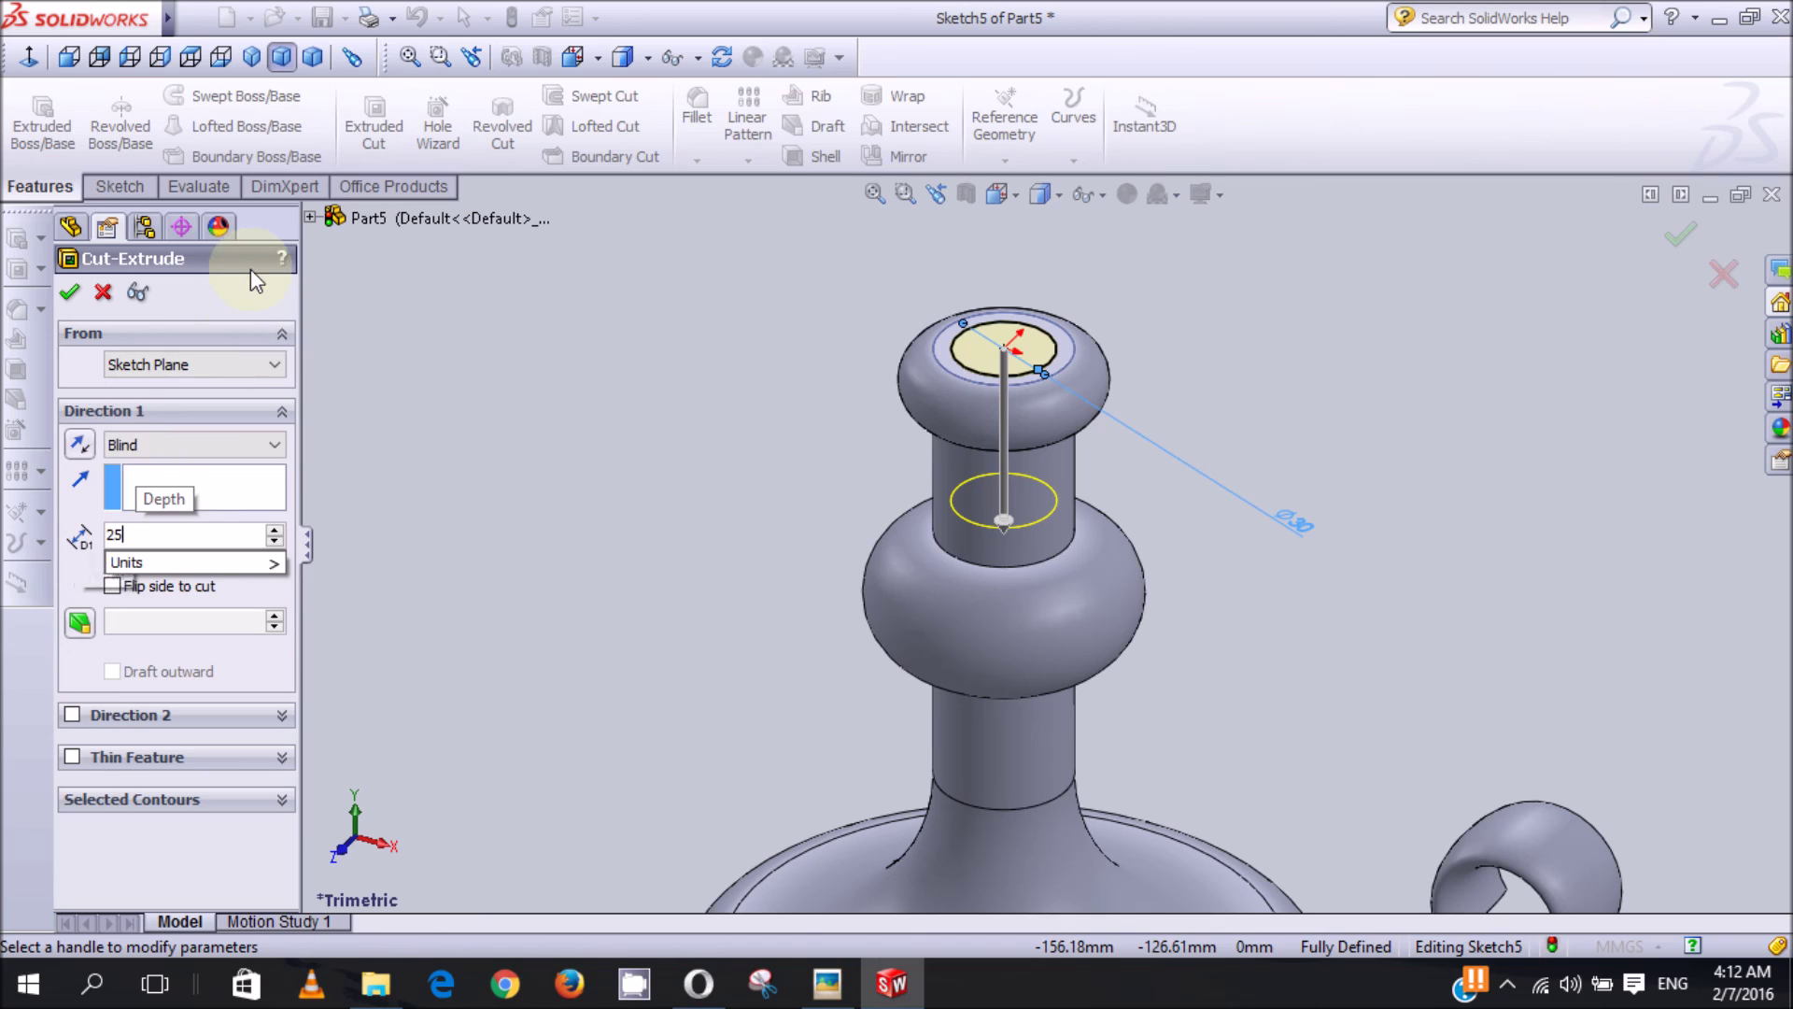
key("Return")
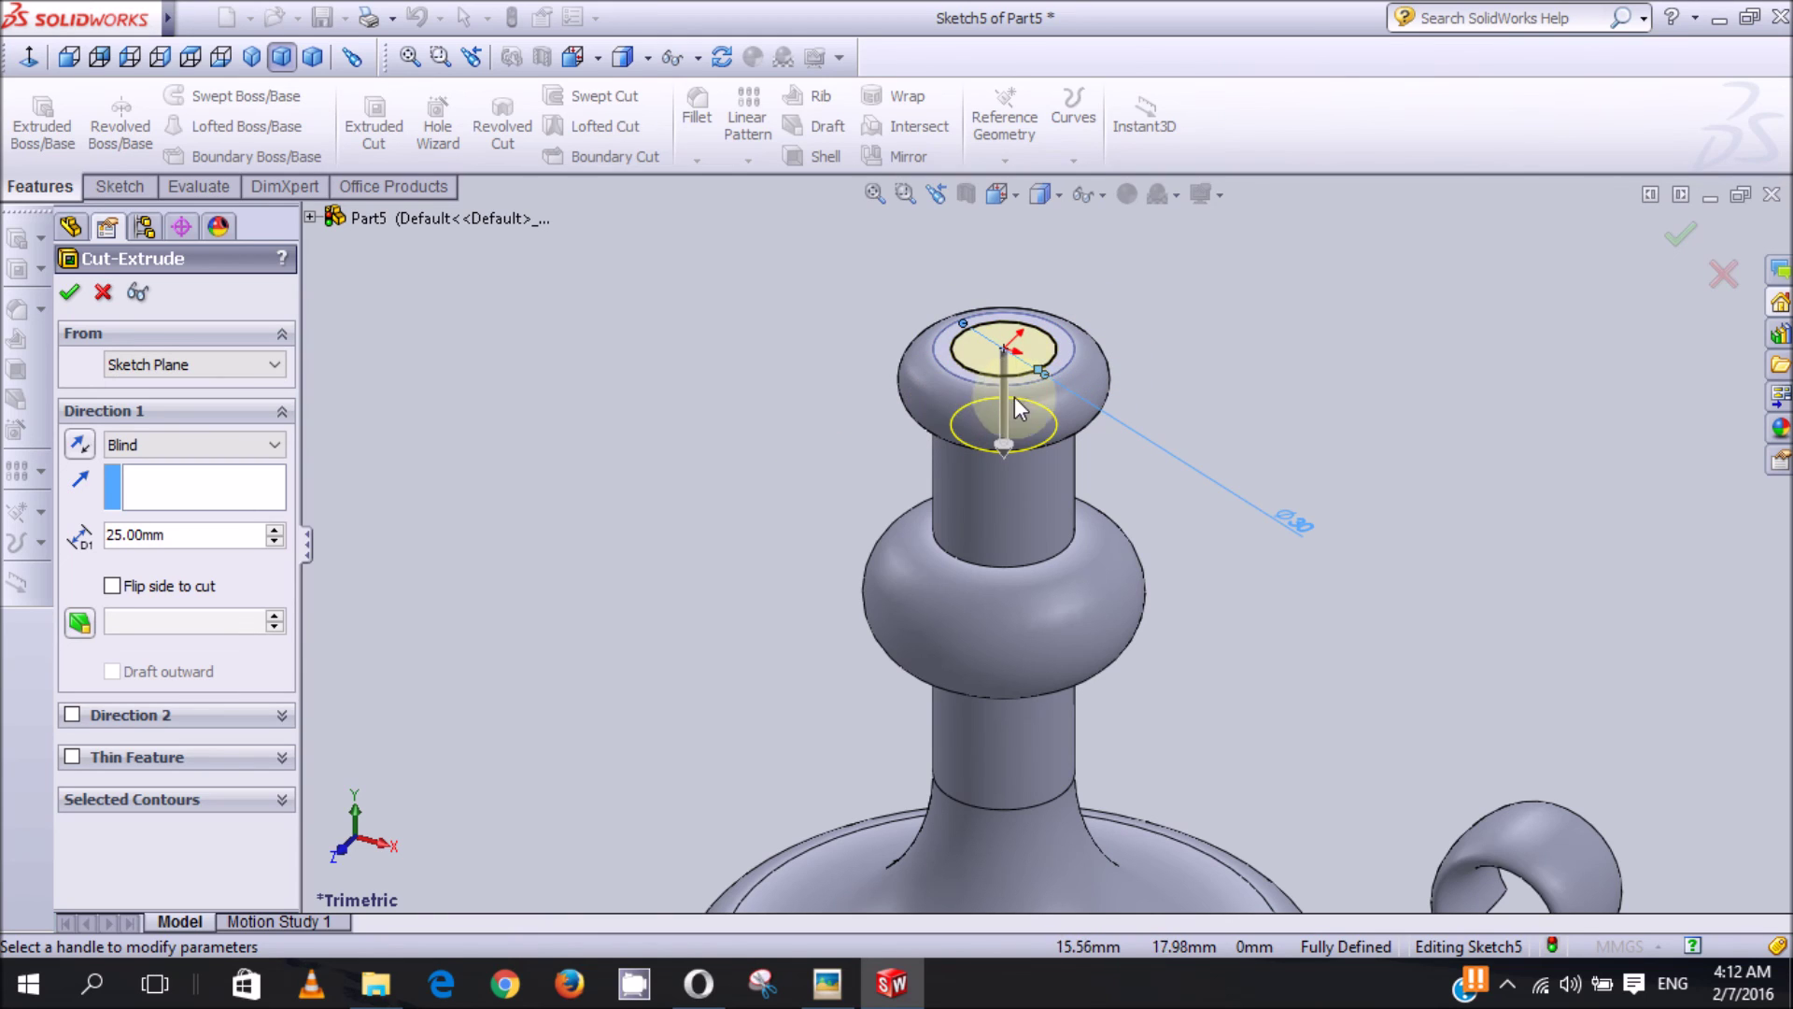
Step: Apply a 15-degree inward draft to the candle hole cut and create it
left_click(80, 620)
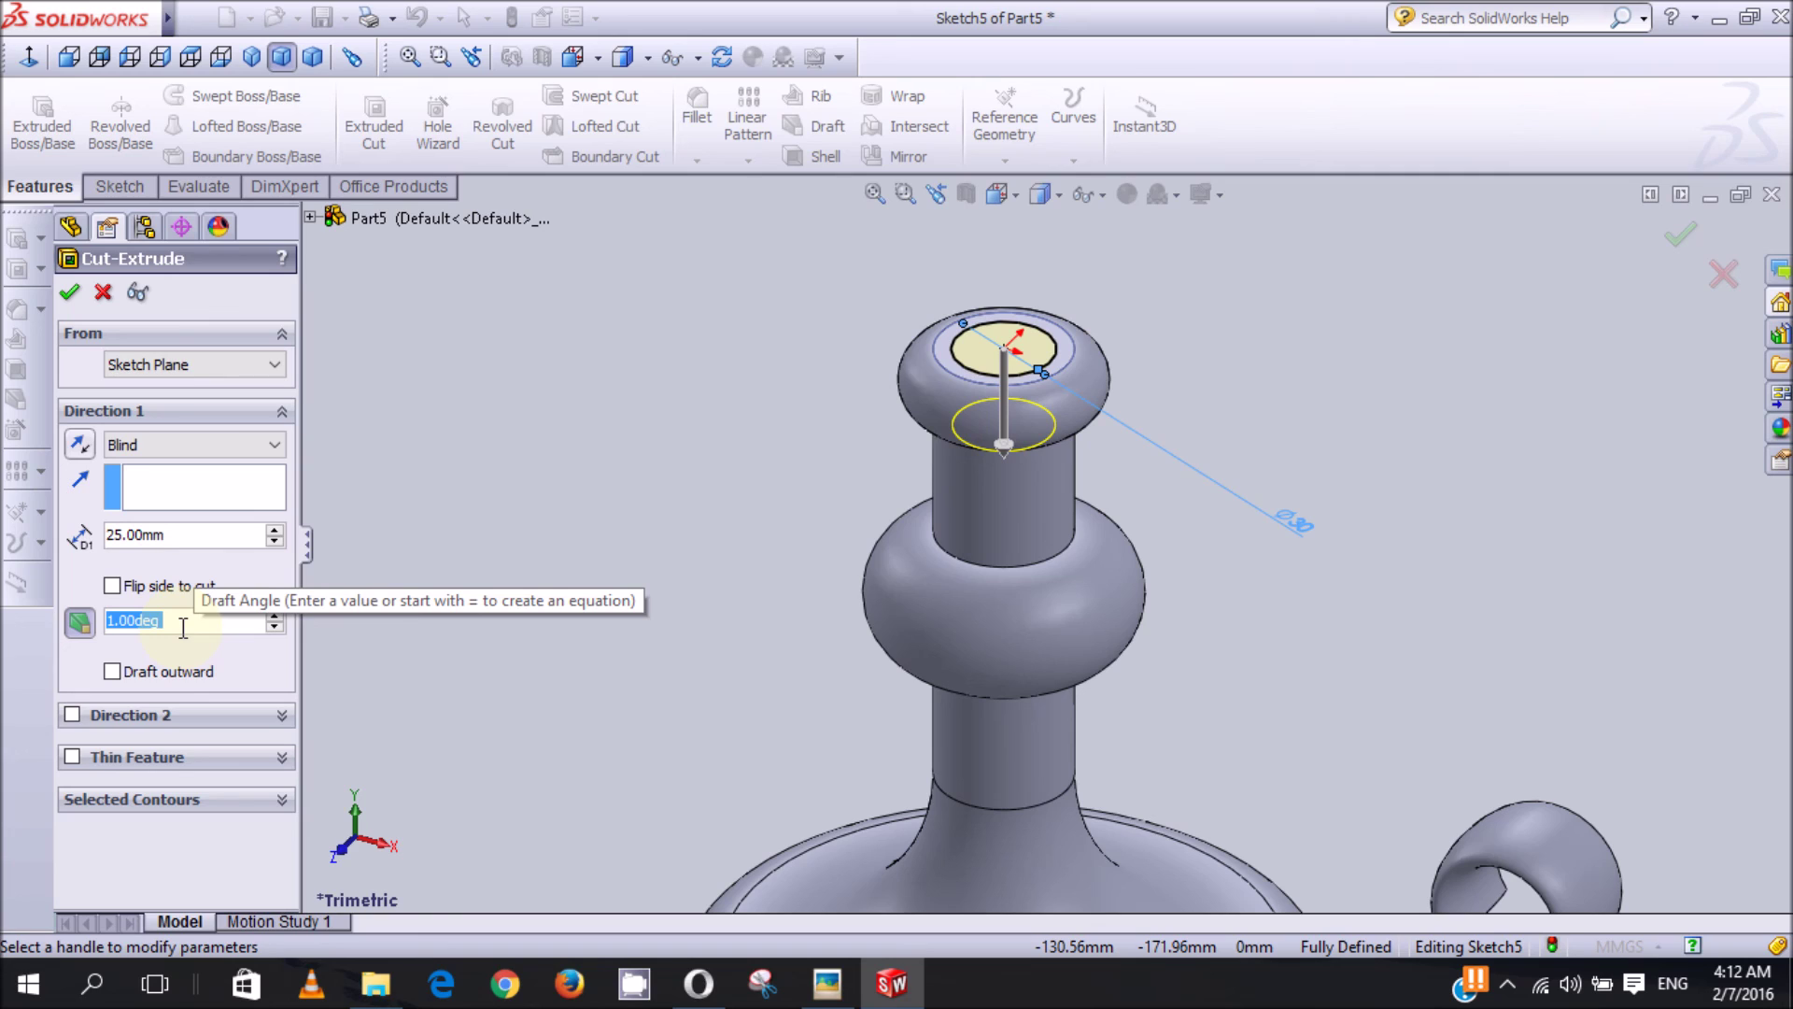
type("15")
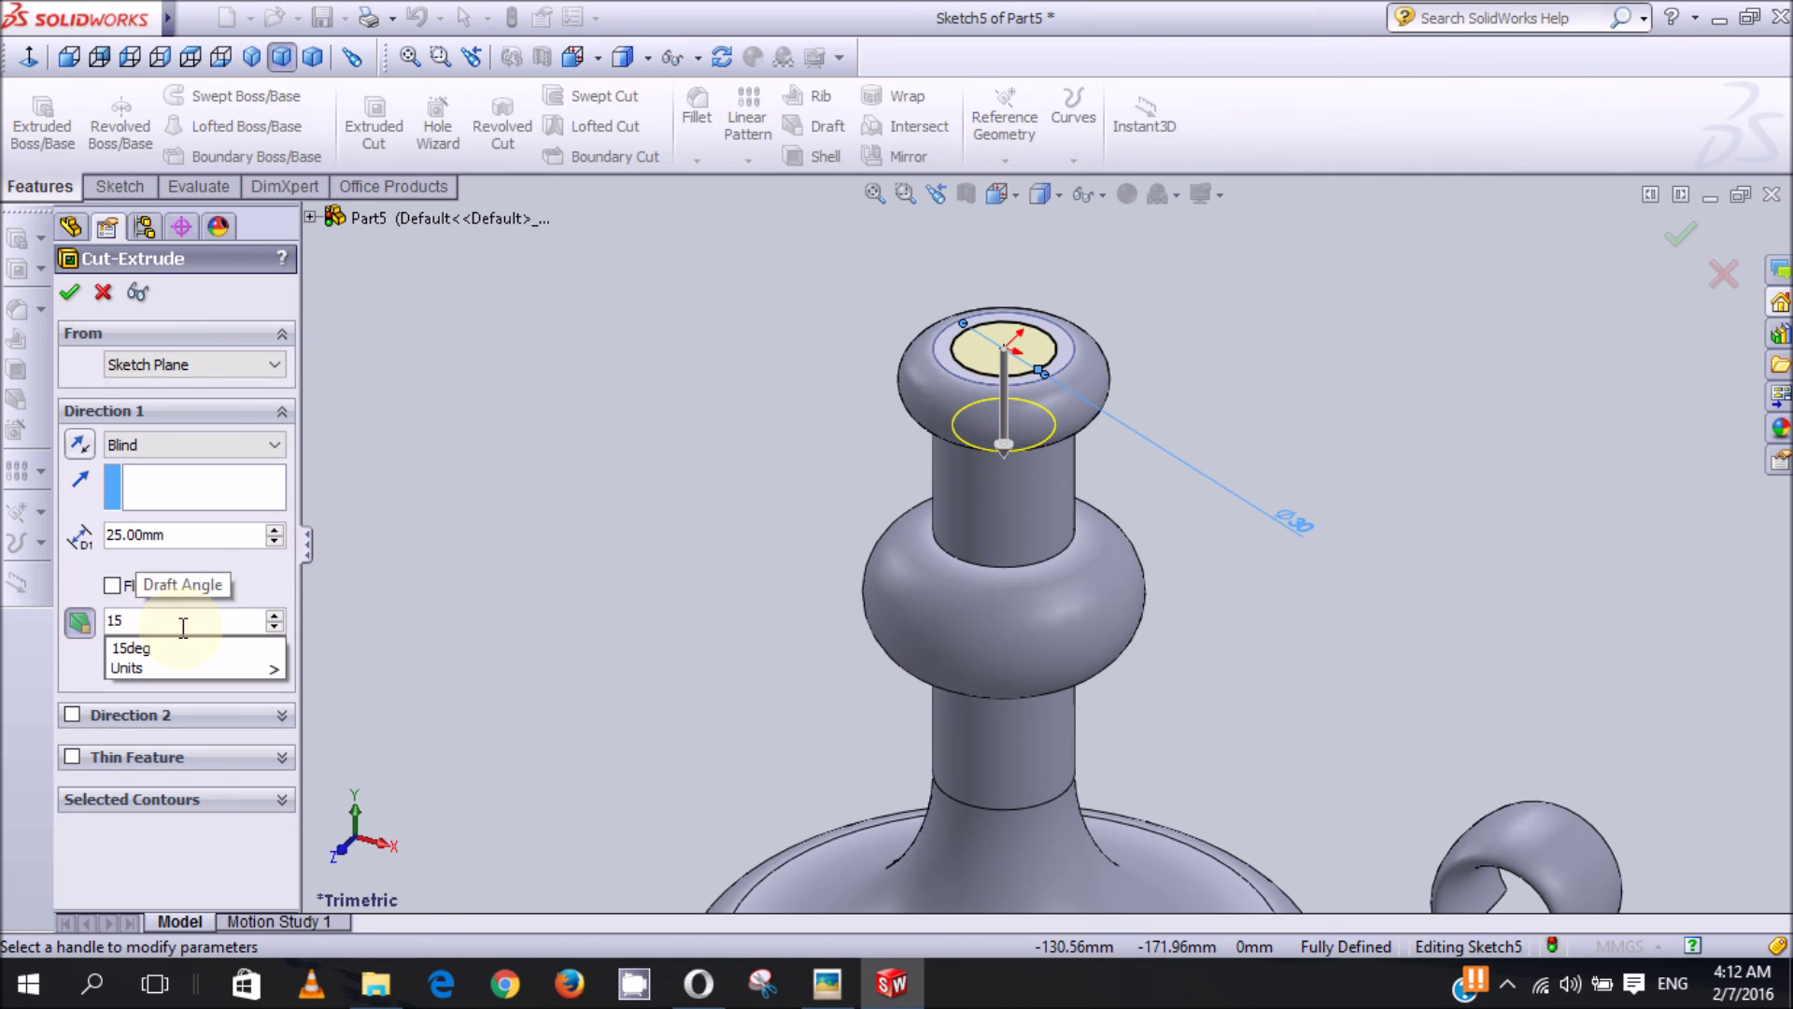
key("Return")
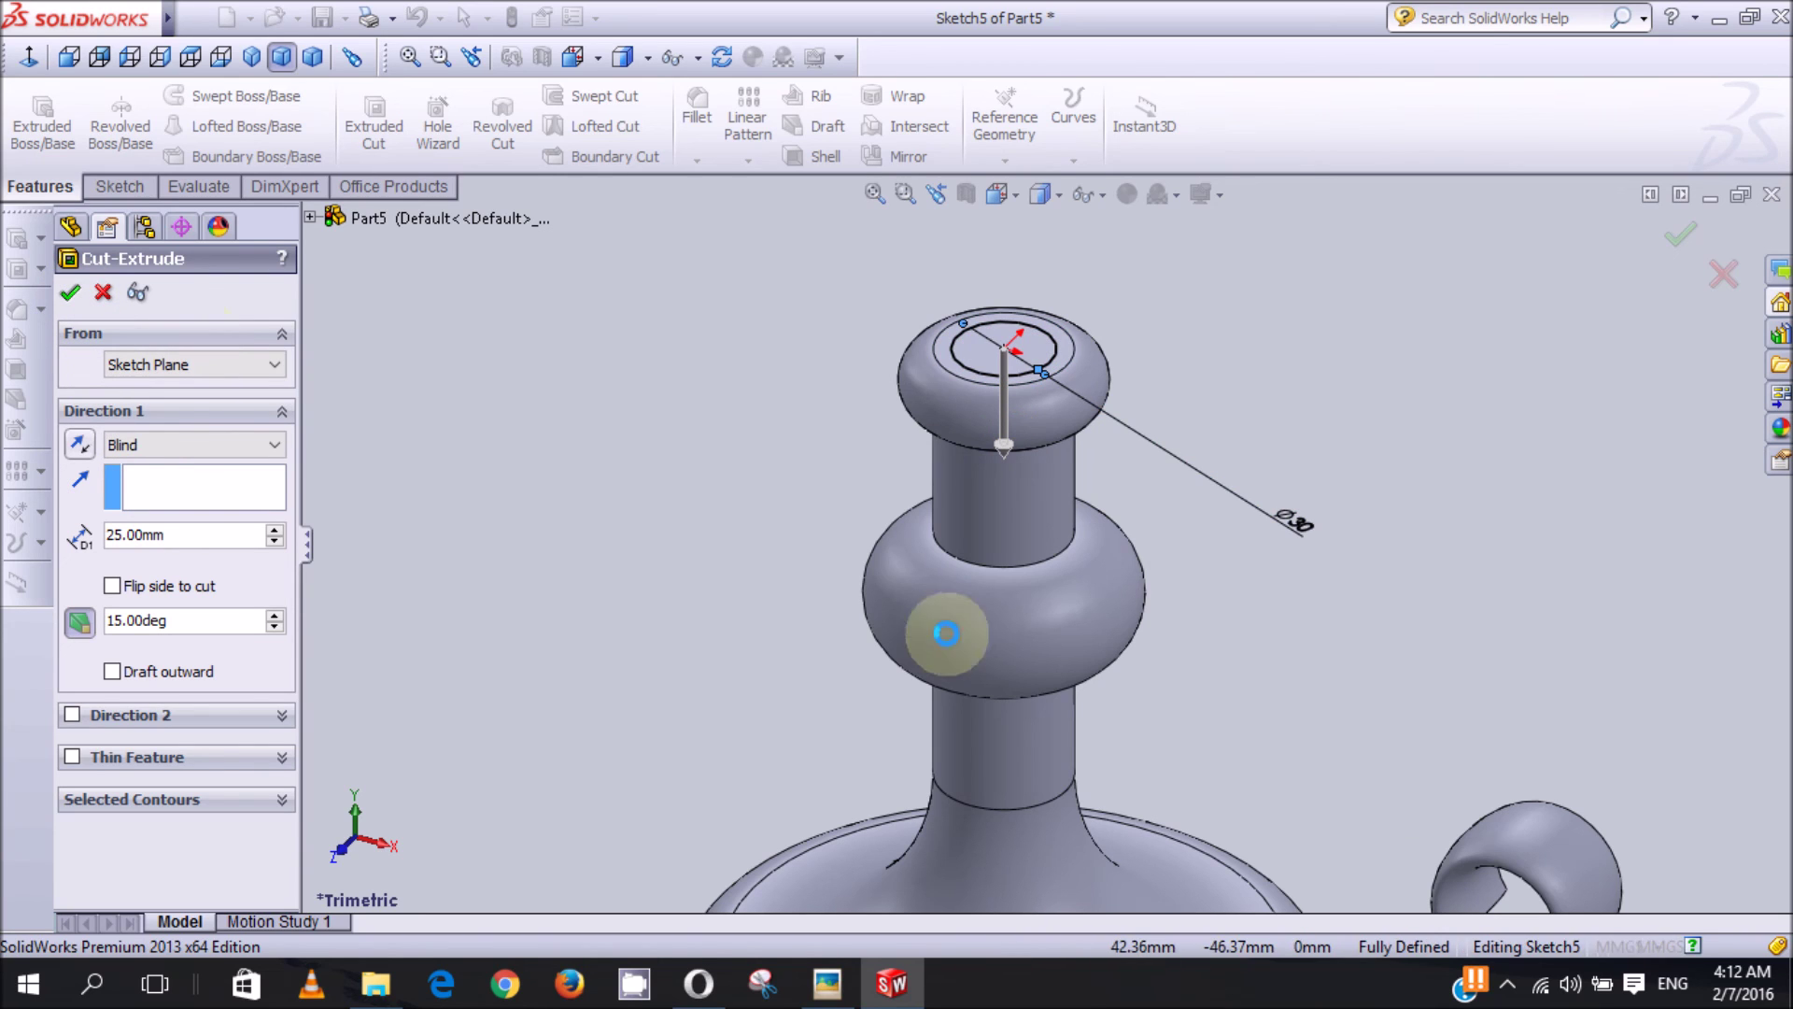
key("Return")
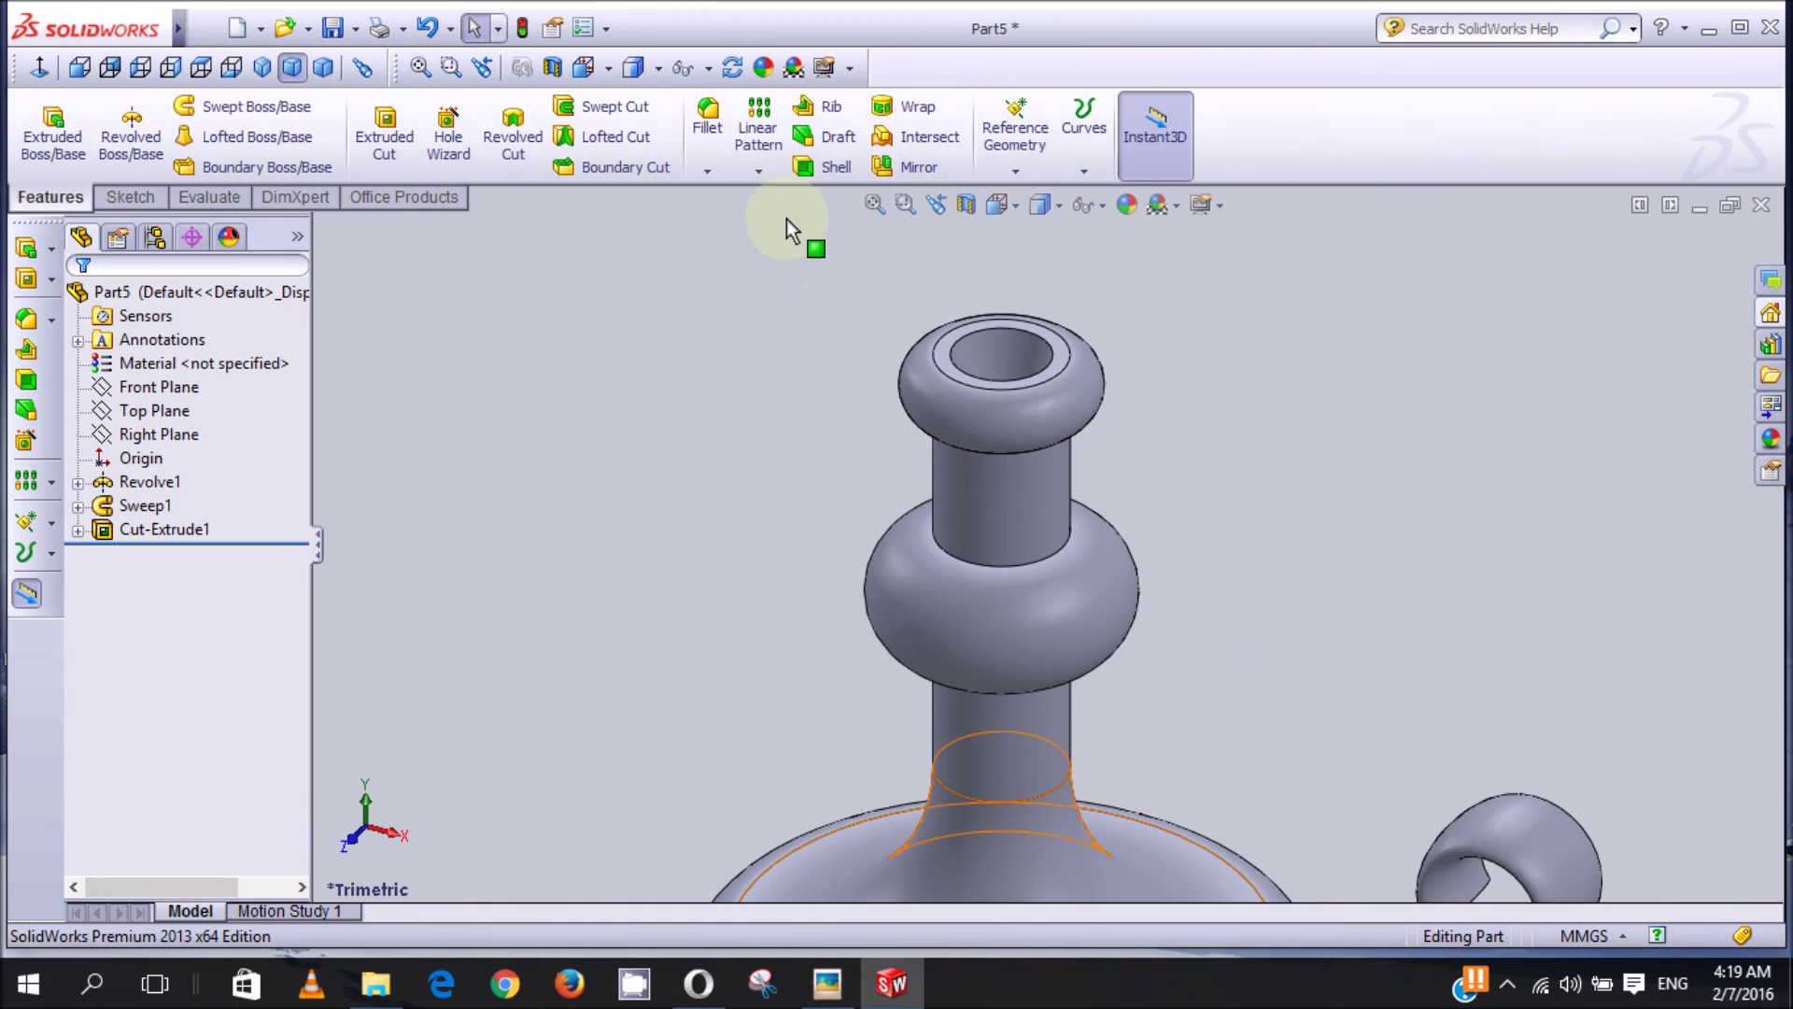
left_click(292, 68)
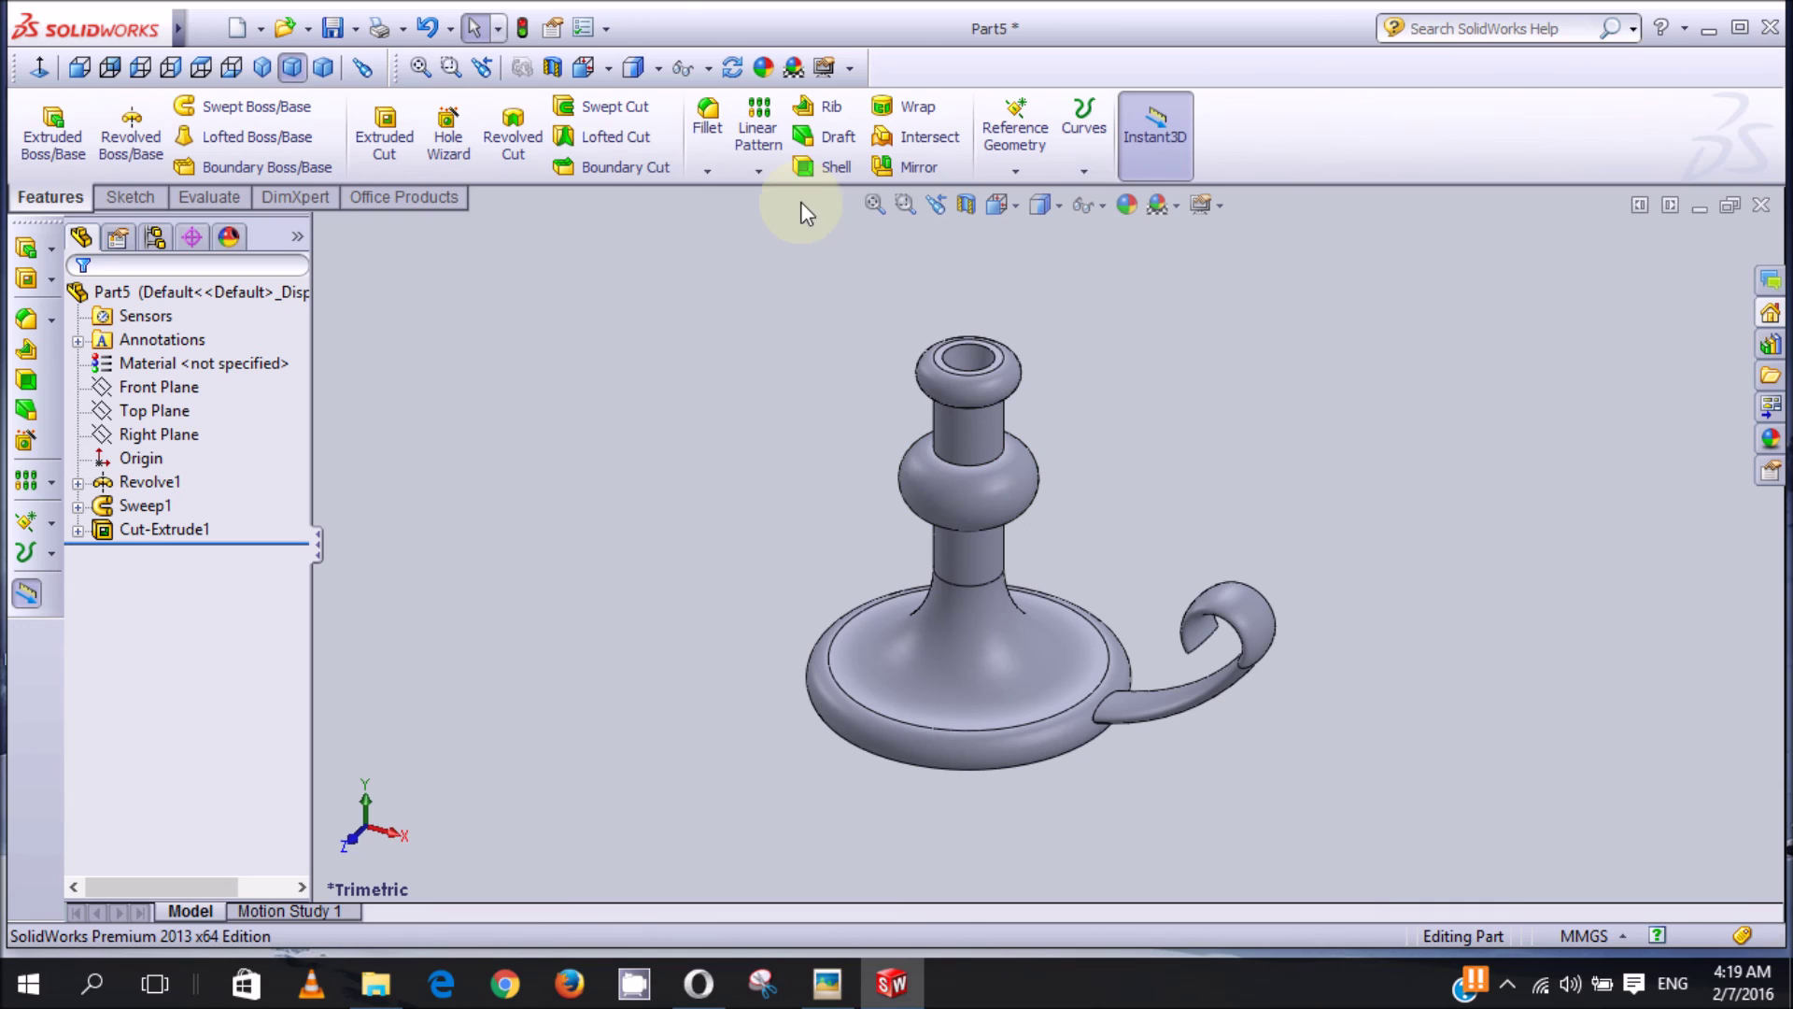
left_click(758, 174)
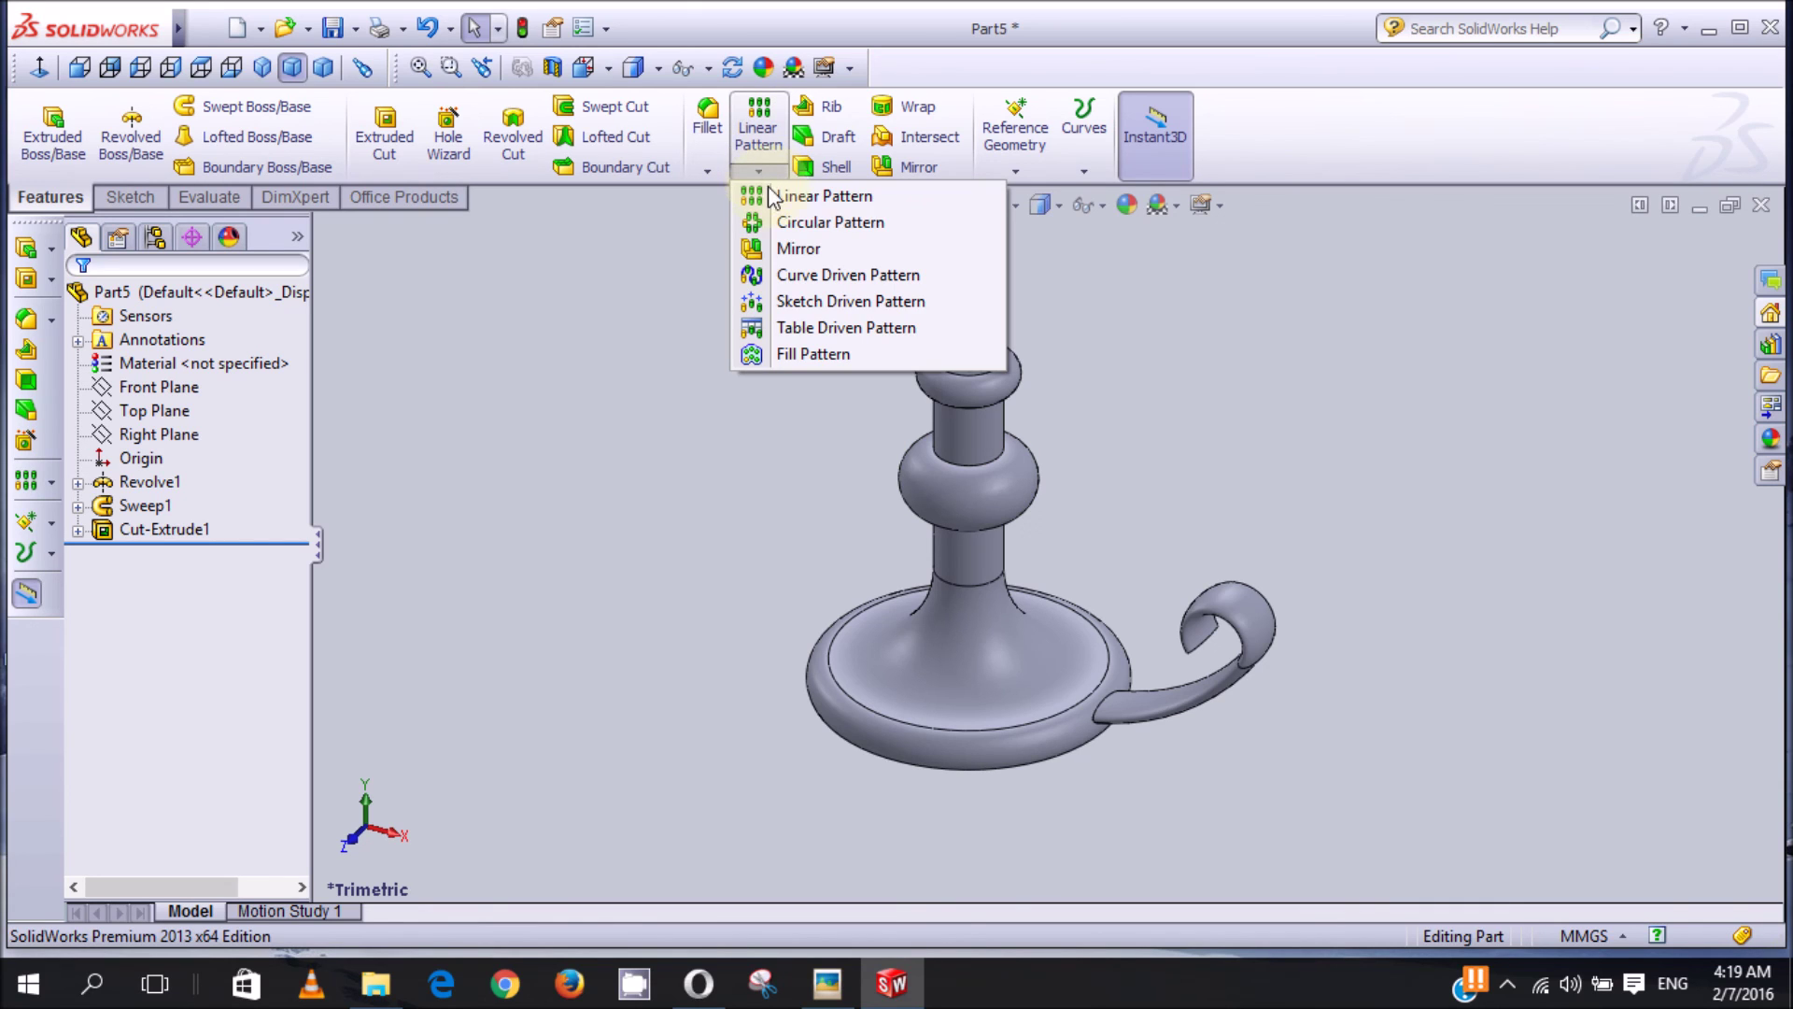
left_click(1162, 379)
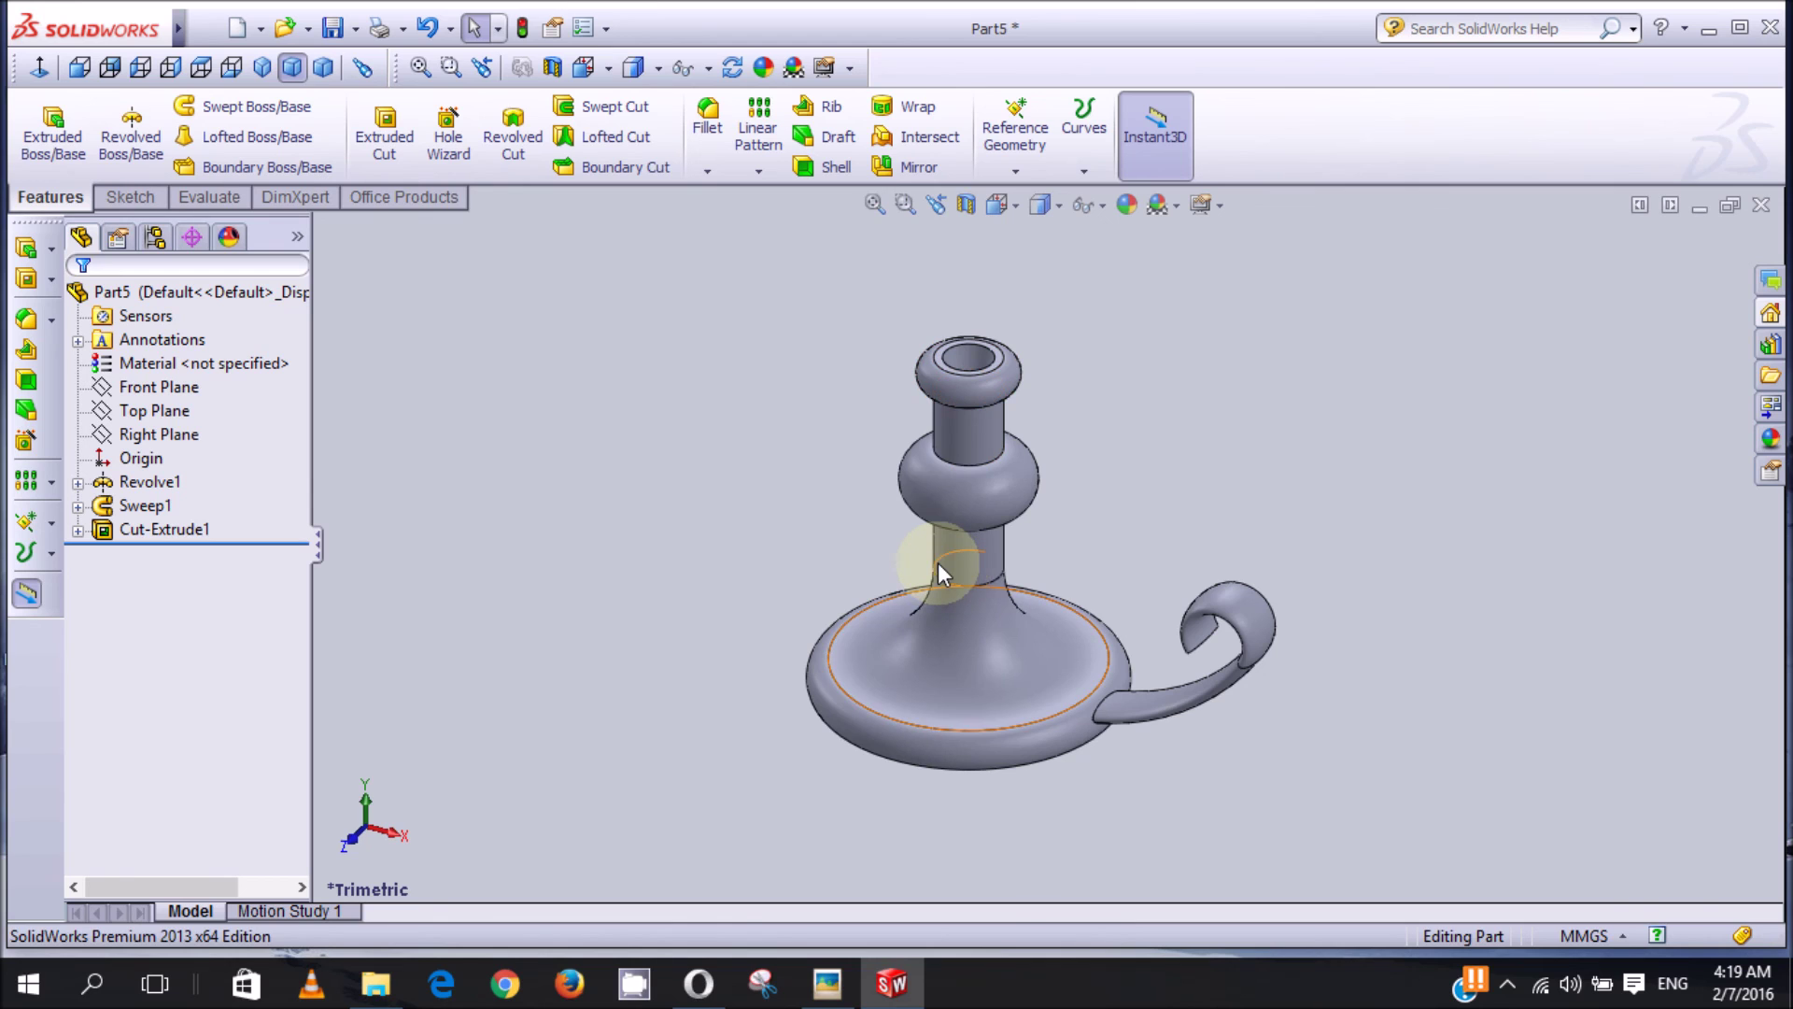
left_click(895, 602)
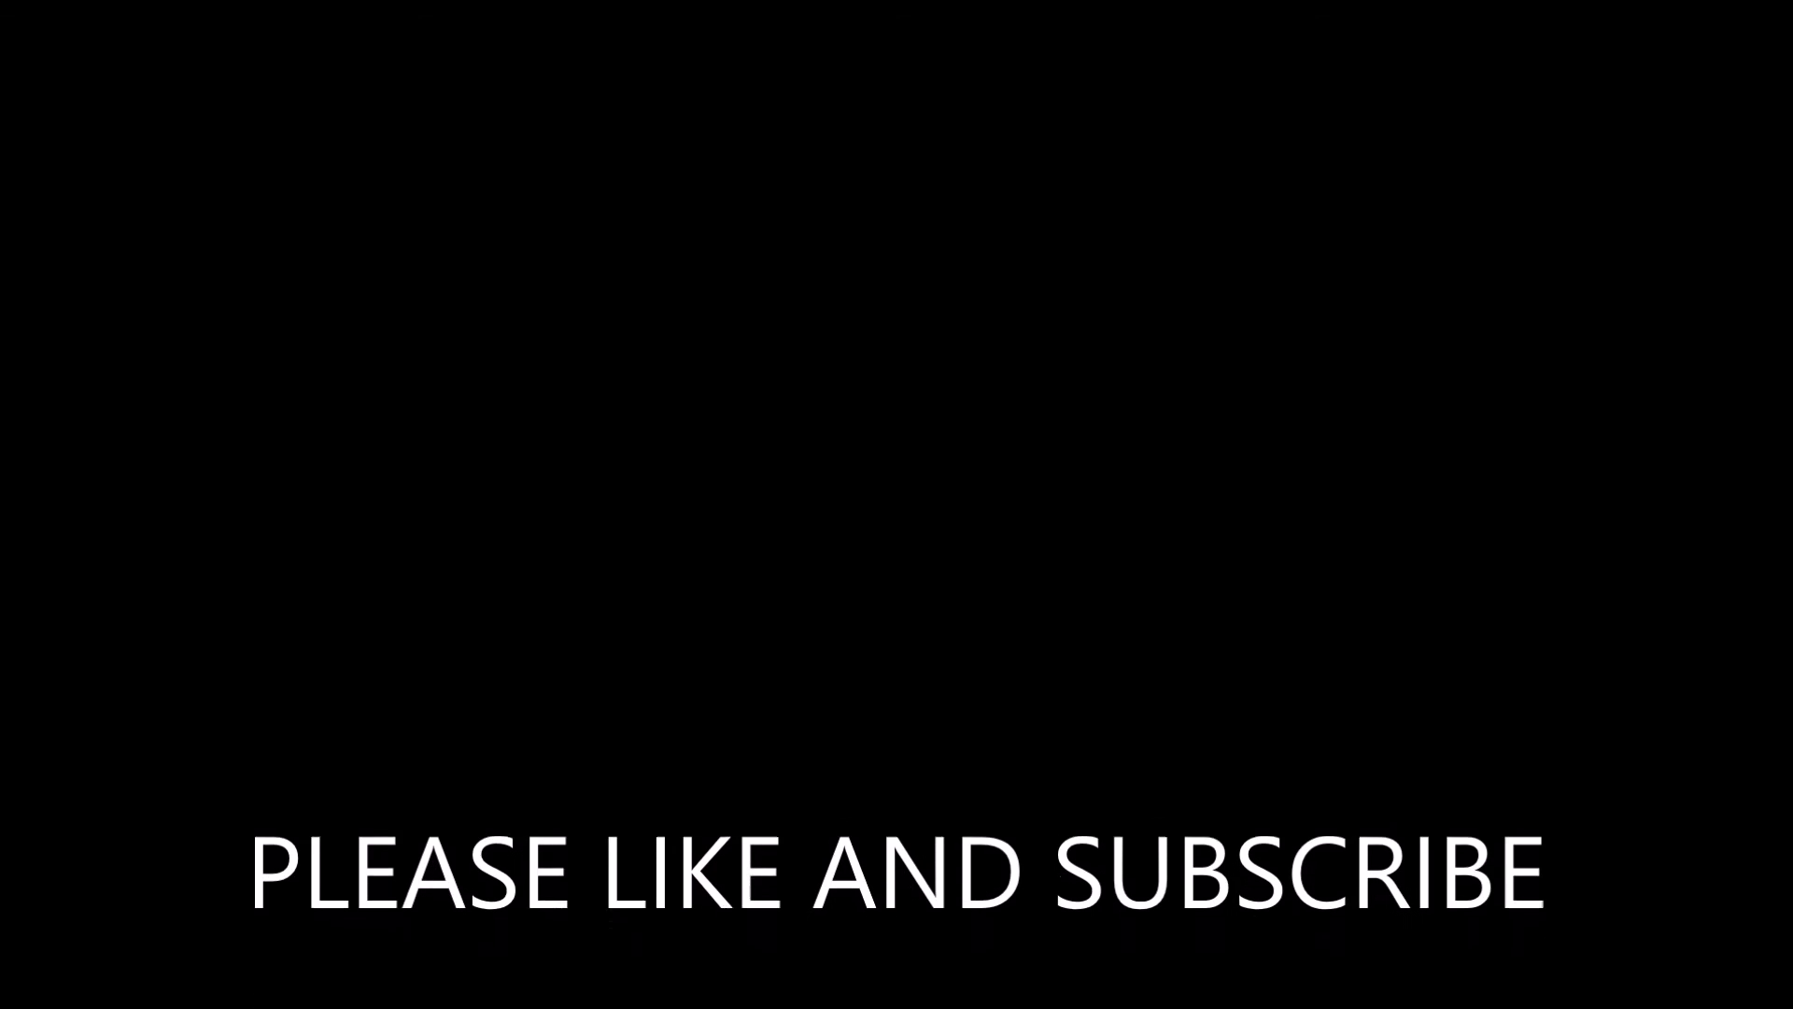